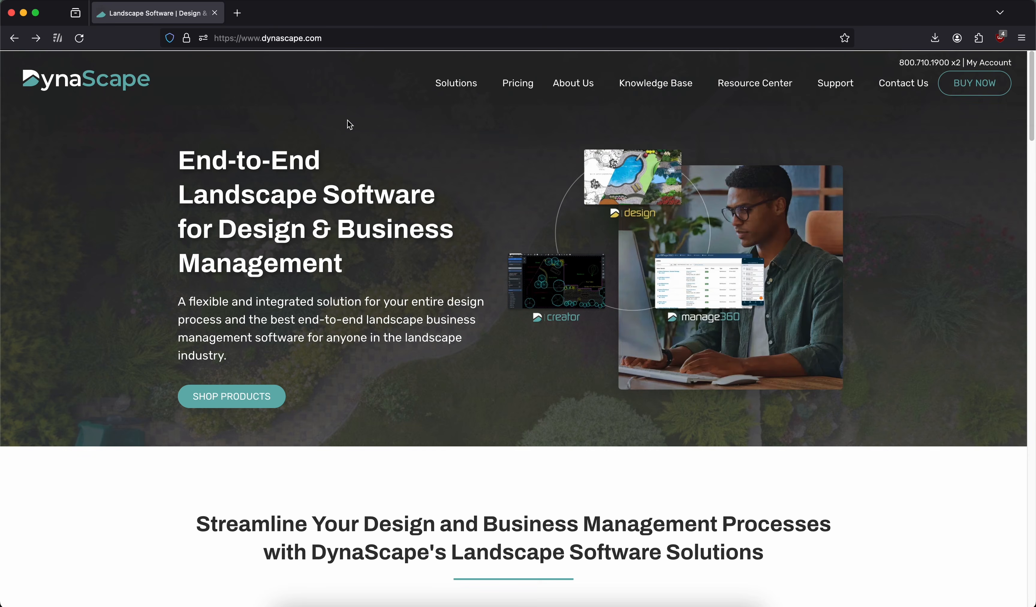
# Log in to DynaScape with the account's e-mail address and password
pyautogui.hscroll(5, 348, 120)
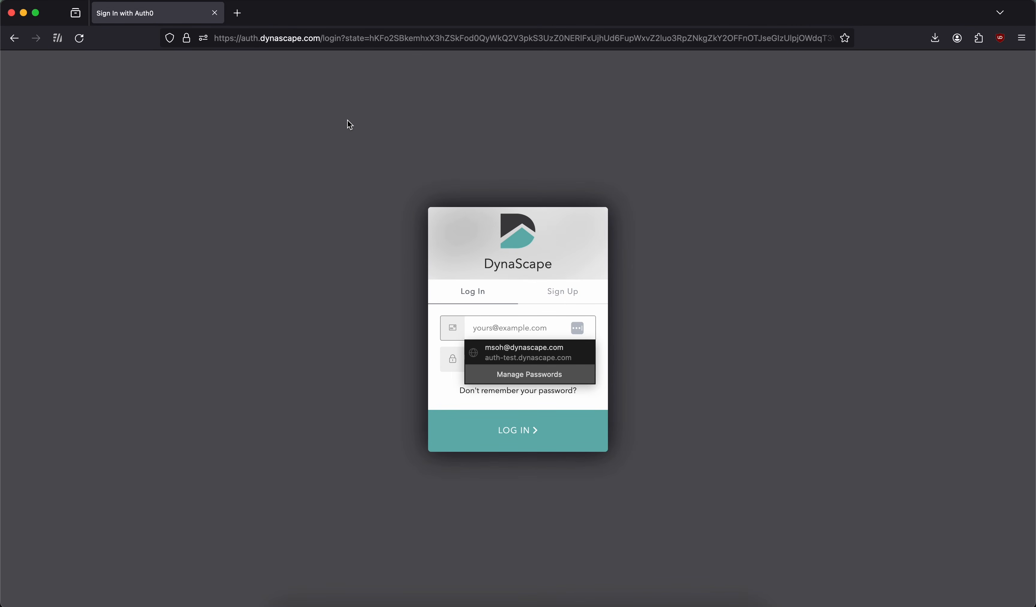
pyautogui.press('Tab')
pyautogui.write('•••••••••')
pyautogui.press('Return')
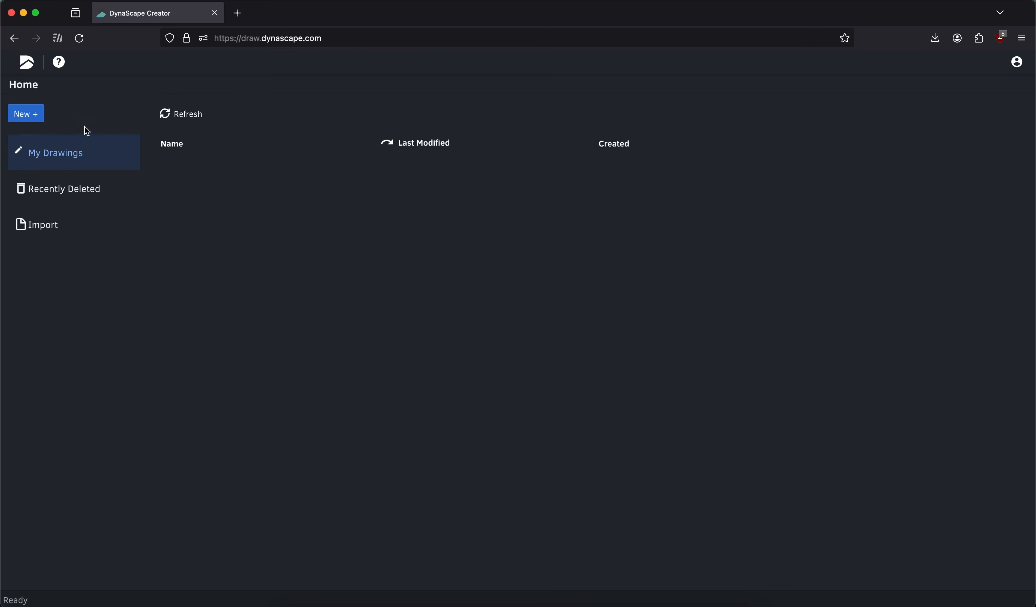
# Create a new drawing named FrontYardDesigns with the default letter-size landscape sheet settings
pyautogui.click(33, 121)
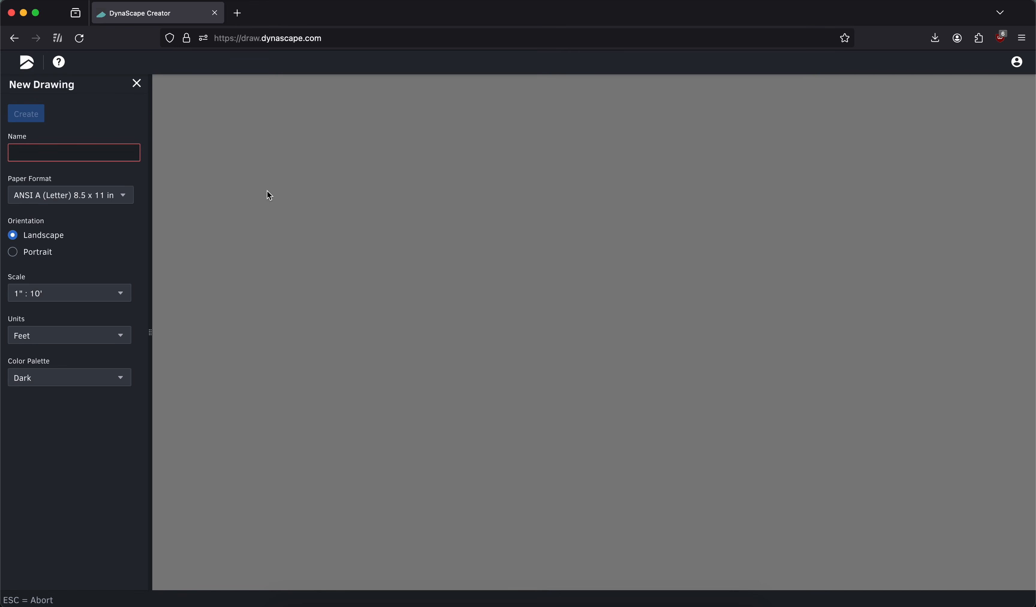
pyautogui.click(96, 160)
pyautogui.write('F')
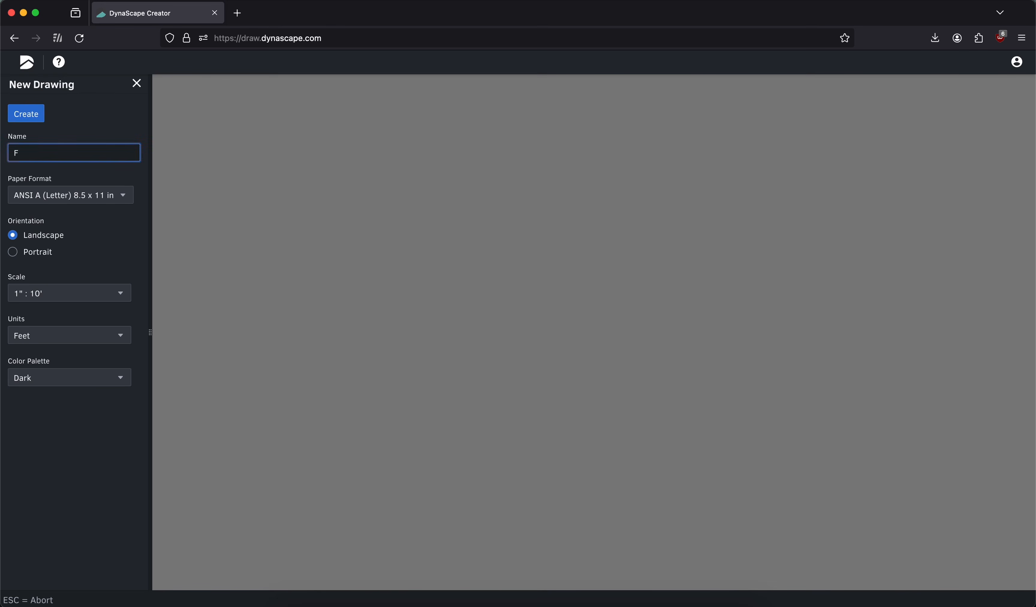
pyautogui.write('rontYardDesigns')
pyautogui.click(36, 118)
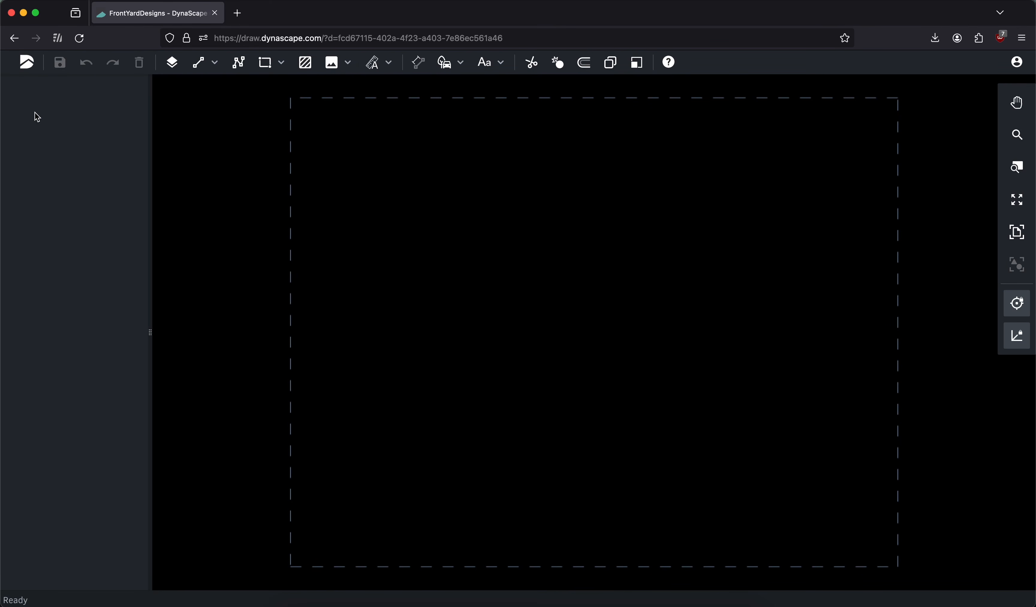
pyautogui.click(26, 69)
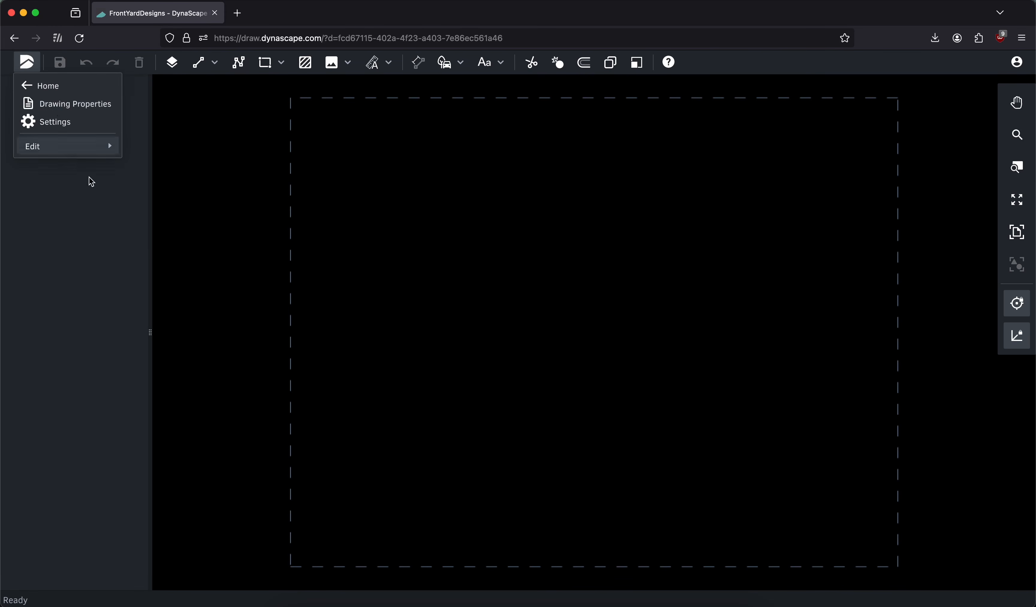
pyautogui.click(118, 270)
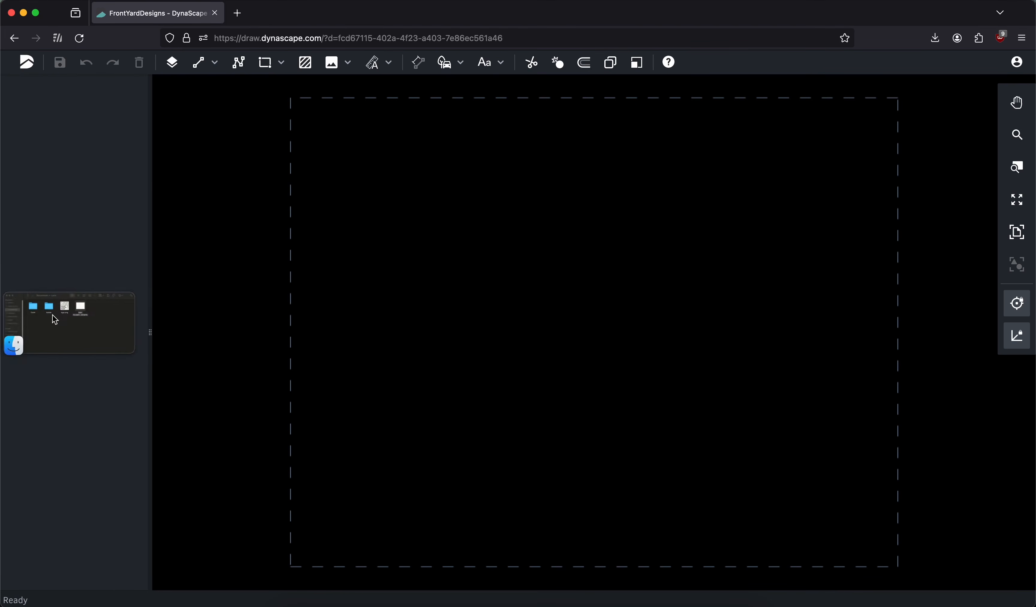
# Examine the house dimensions in the site-housemeasurements image from the Documents folder, enlarging its window, and return to the drawing in Firefox
pyautogui.click(51, 313)
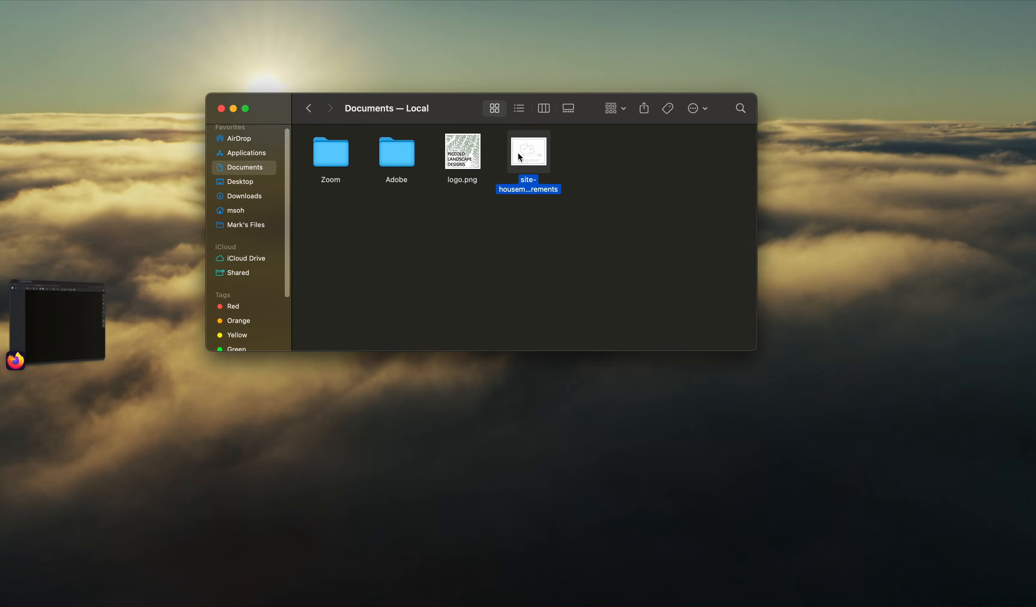
pyautogui.doubleClick(519, 154)
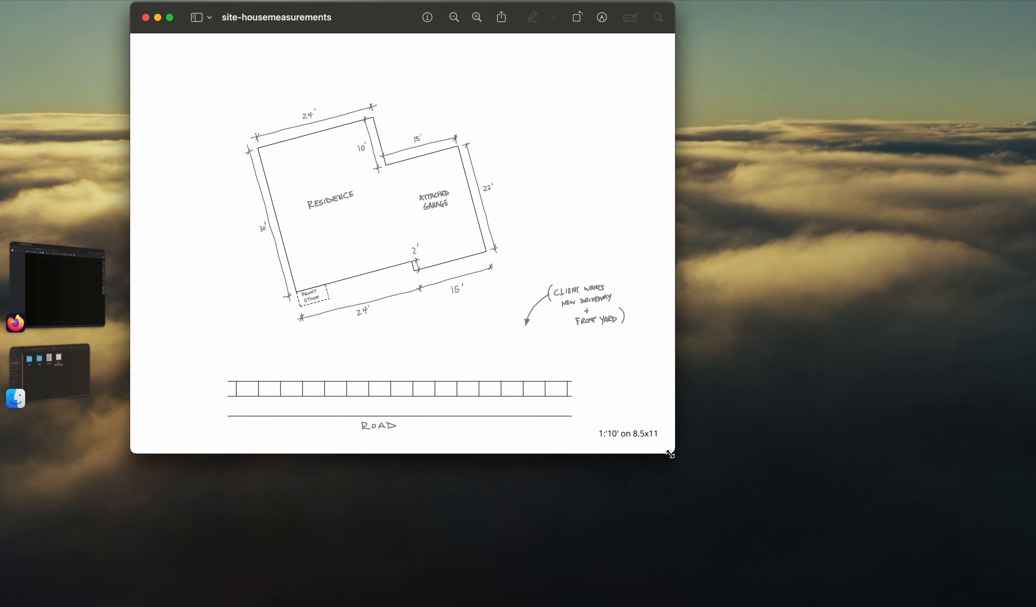
pyautogui.moveTo(670, 455); pyautogui.dragTo(818, 557)
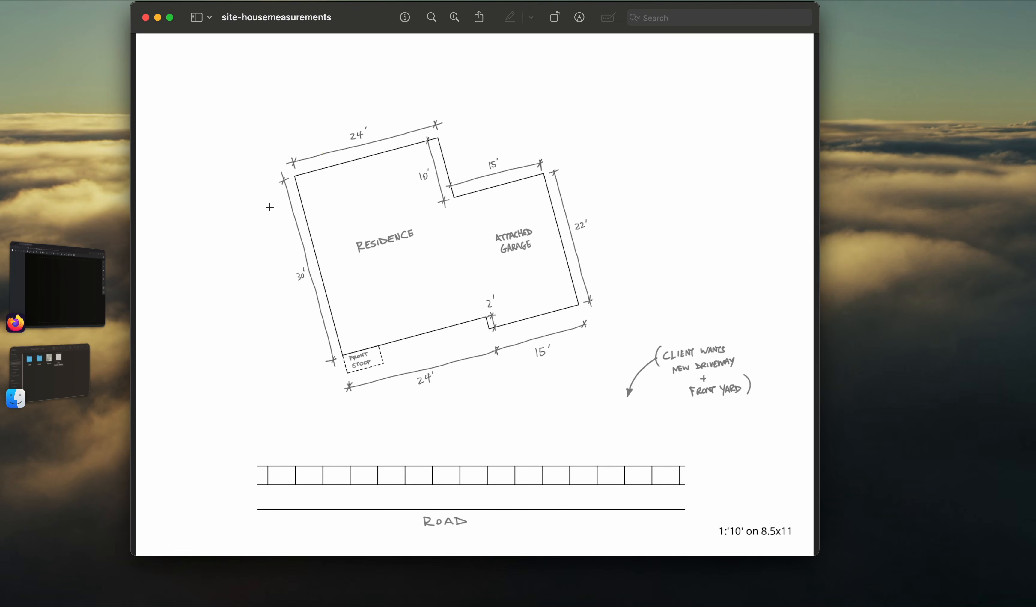
pyautogui.click(146, 17)
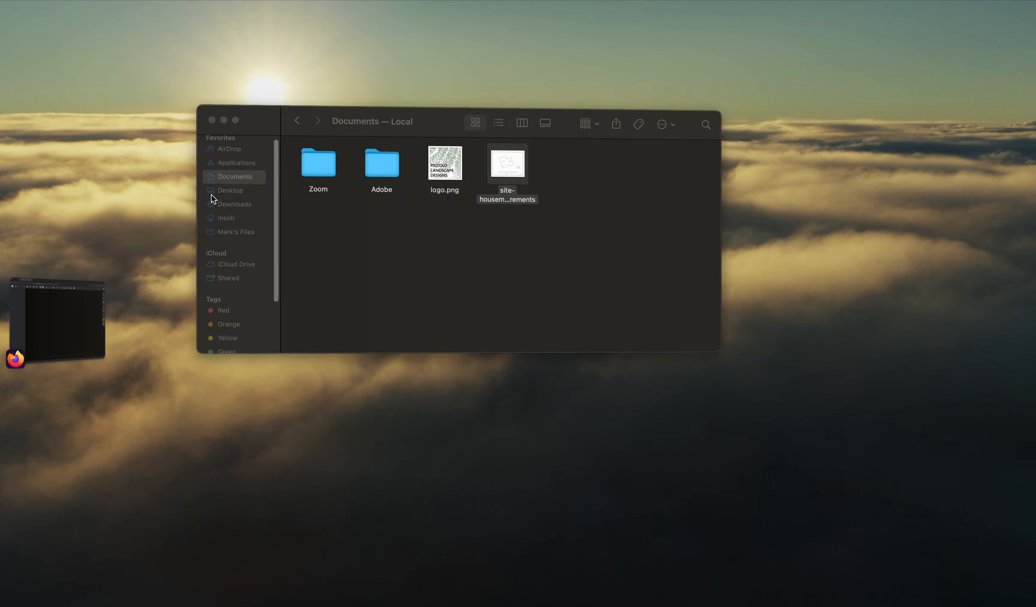
pyautogui.click(79, 312)
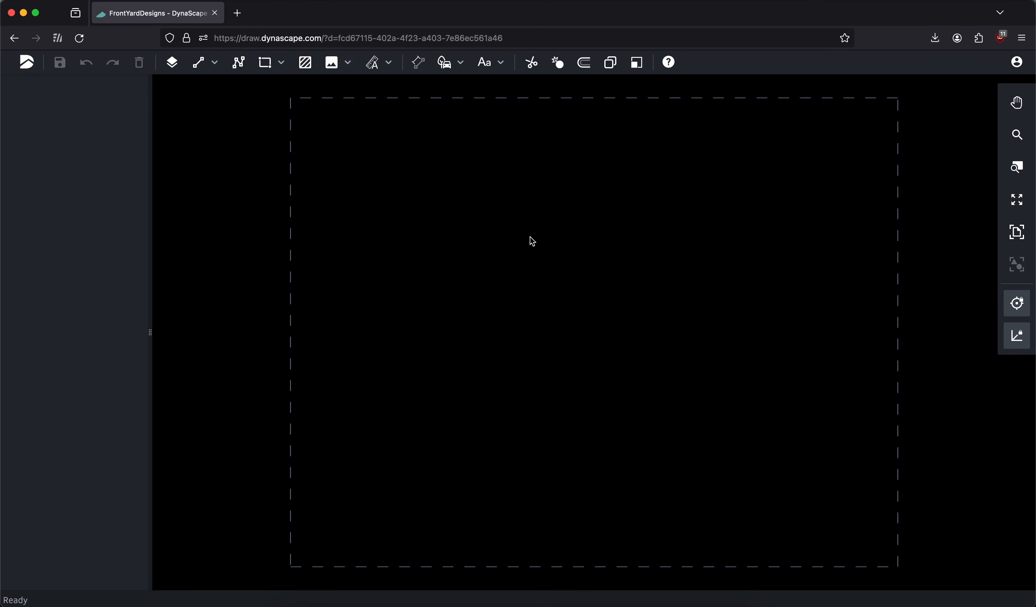
# Insert the site-housemeasurements image on the Site Plan layer, placing it in the upper-left part of the sheet
pyautogui.click(332, 63)
pyautogui.click(89, 142)
pyautogui.write('site')
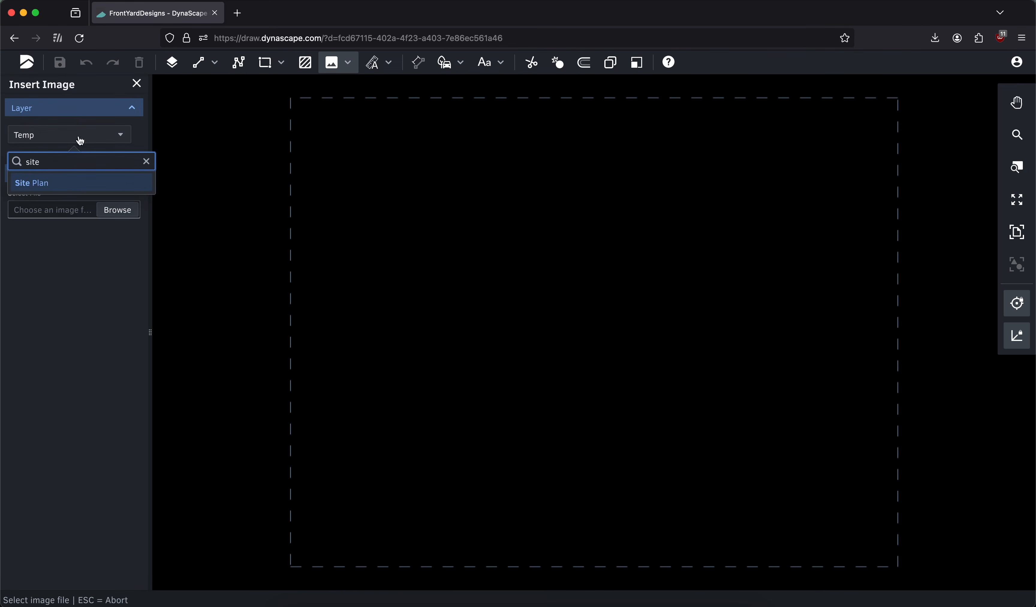
pyautogui.click(61, 183)
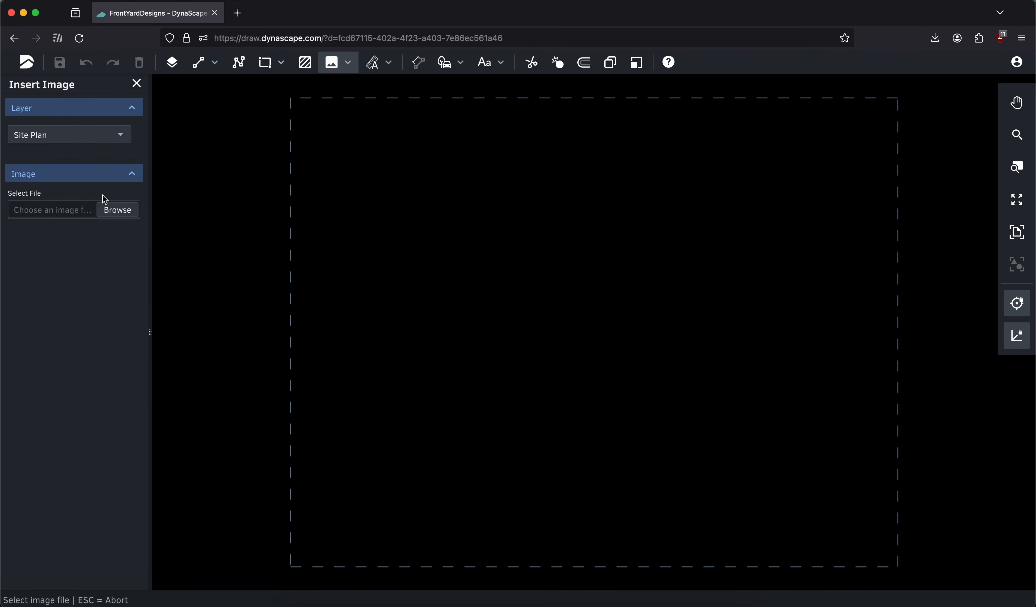
pyautogui.click(113, 211)
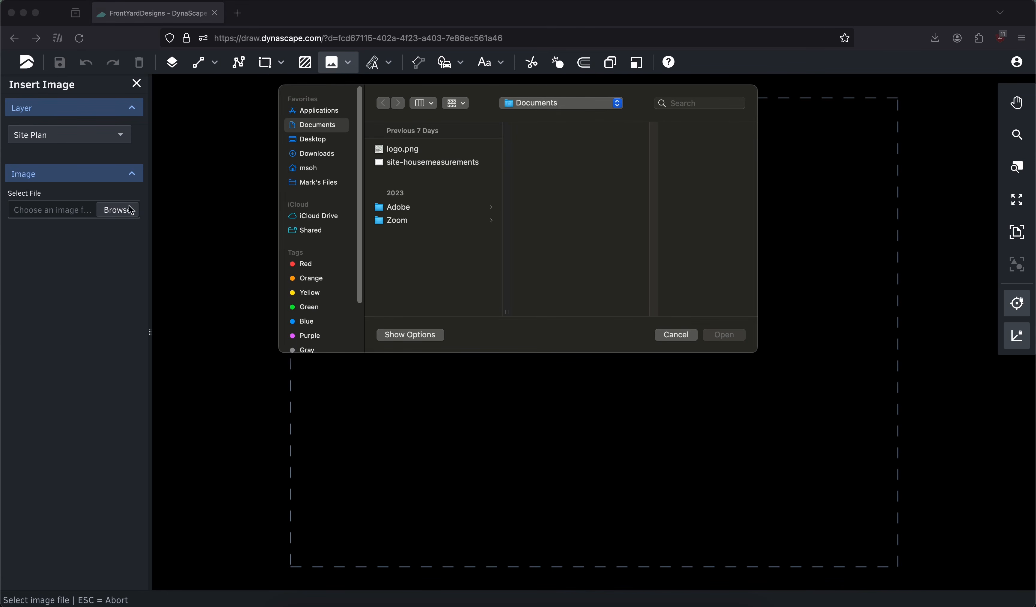
pyautogui.click(426, 163)
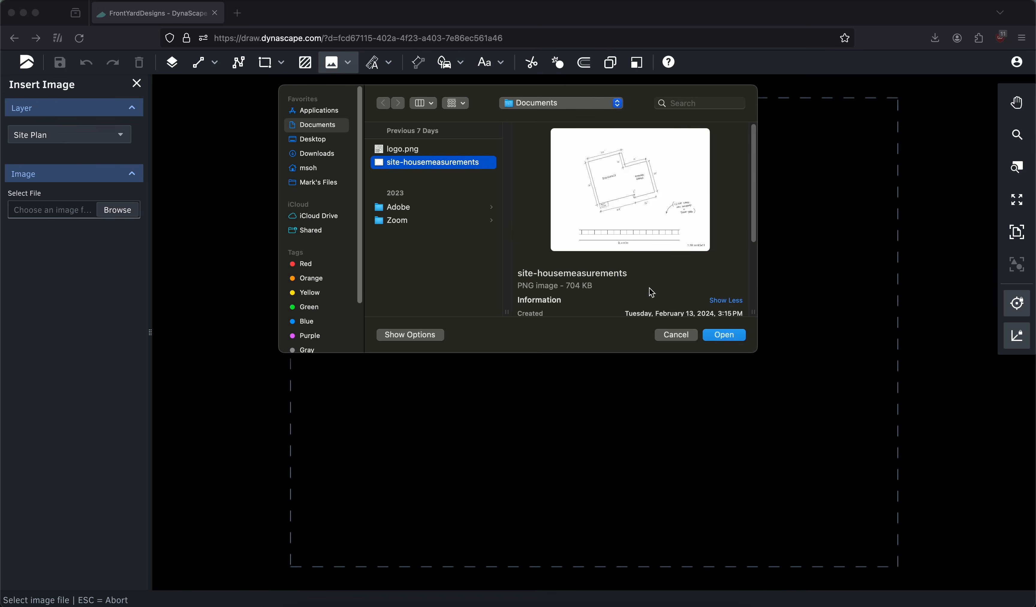
pyautogui.click(725, 335)
pyautogui.click(329, 135)
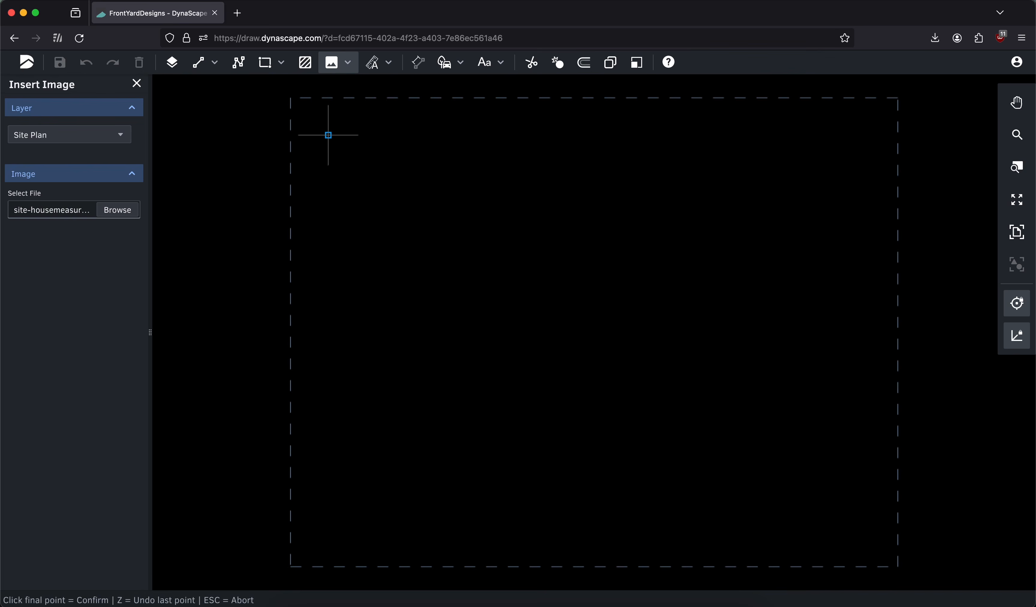
pyautogui.click(645, 406)
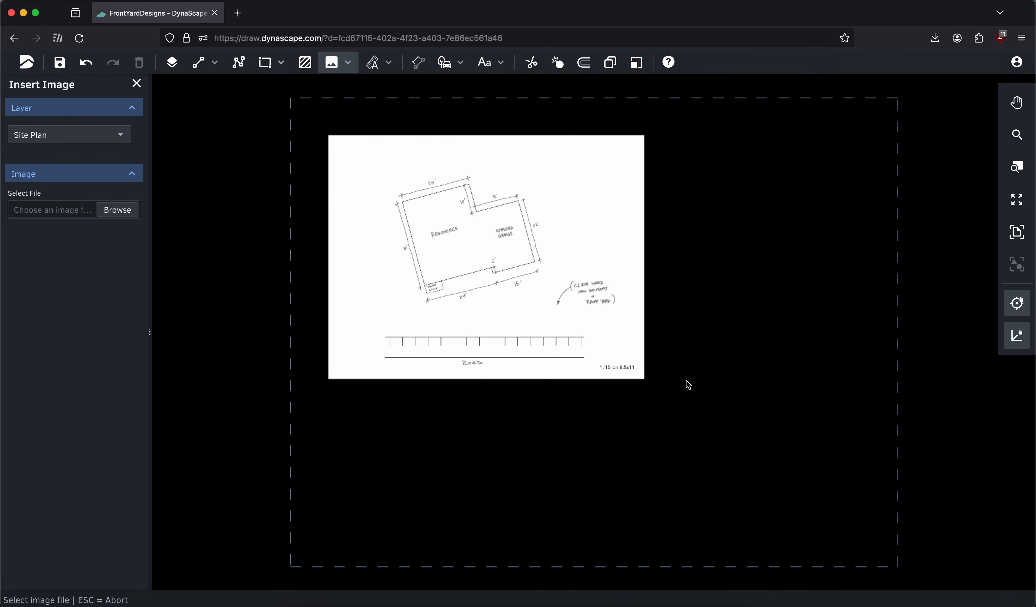
pyautogui.click(136, 84)
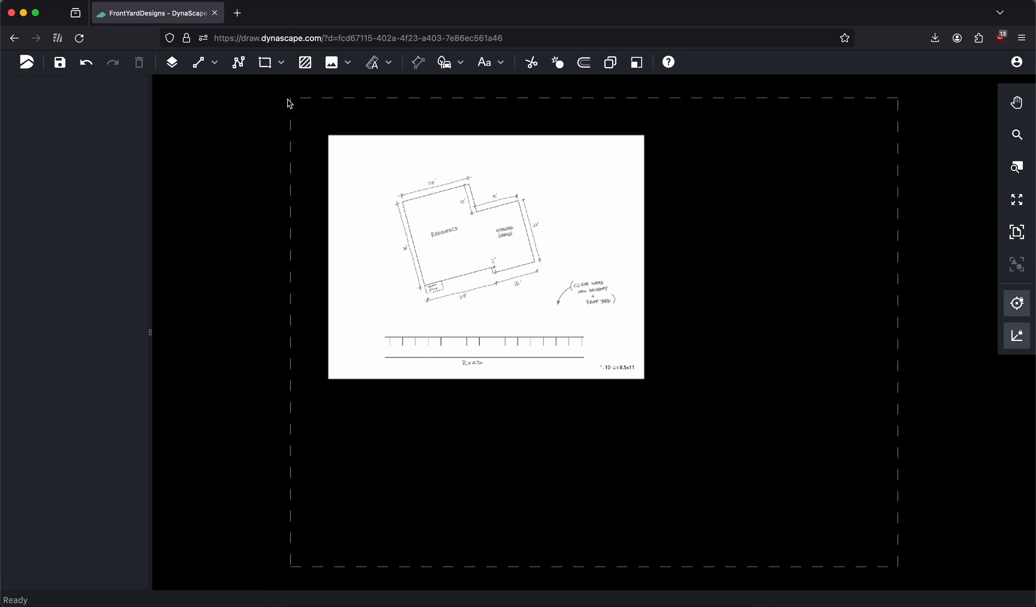
# Scale the site plan image to a distance of 30' between the two corners of the residence's left wall
pyautogui.click(347, 62)
pyautogui.click(345, 103)
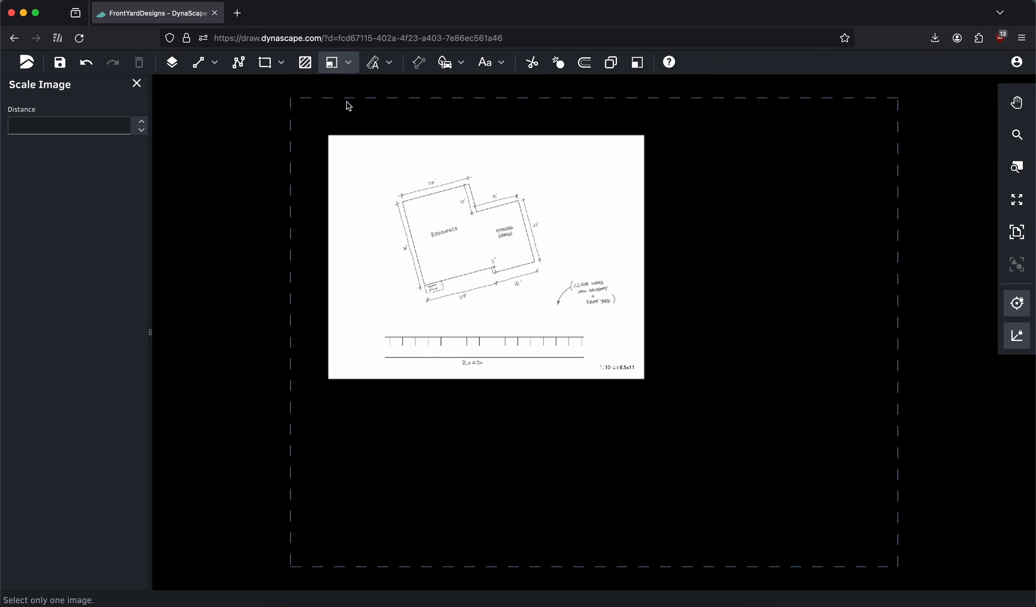
pyautogui.moveTo(441, 172); pyautogui.dragTo(582, 206, button='middle')
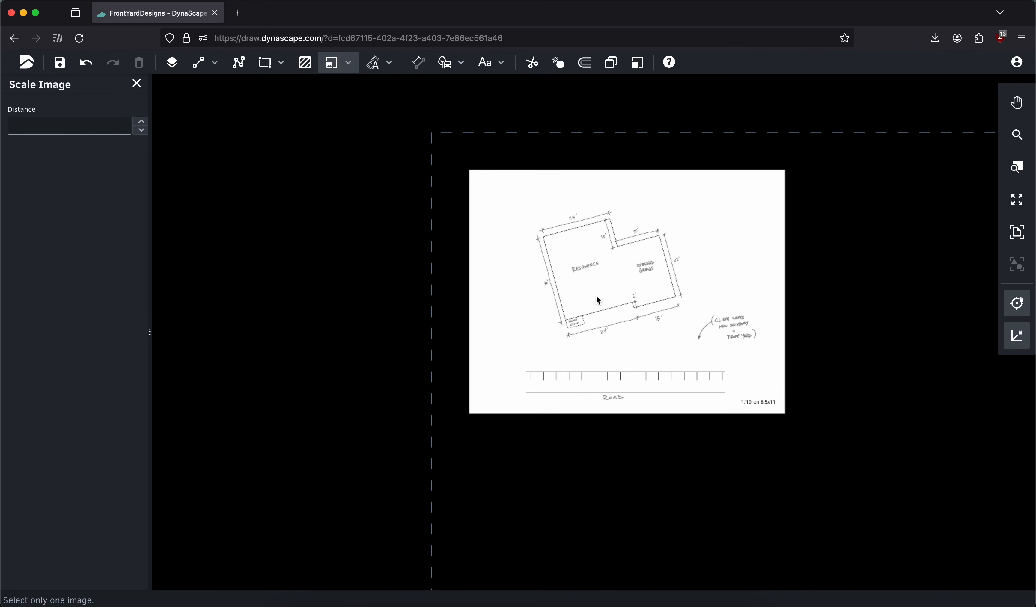
pyautogui.scroll(5, 598, 301)
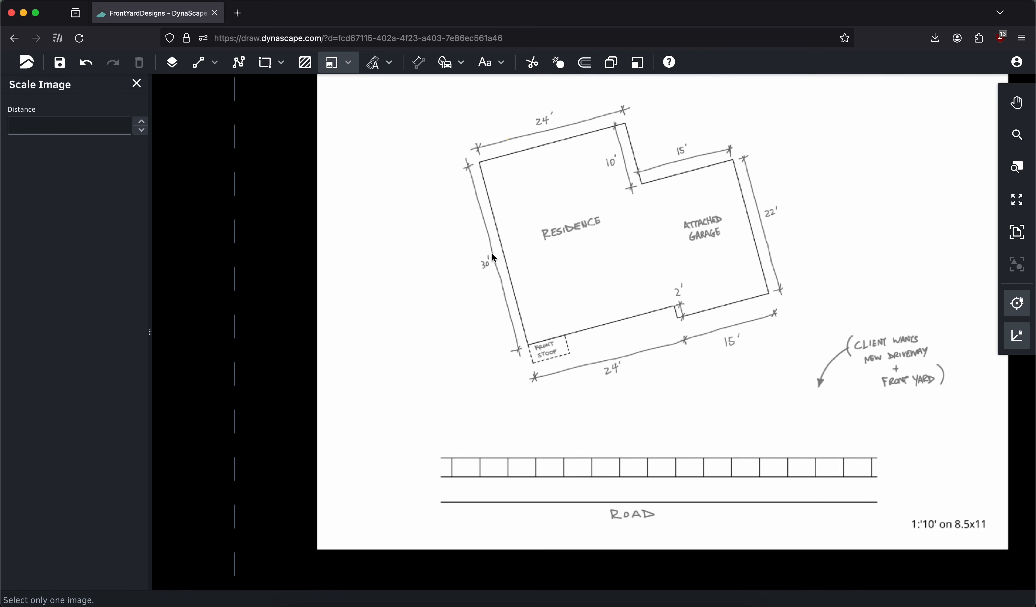
pyautogui.moveTo(560, 261); pyautogui.dragTo(681, 289, button='middle')
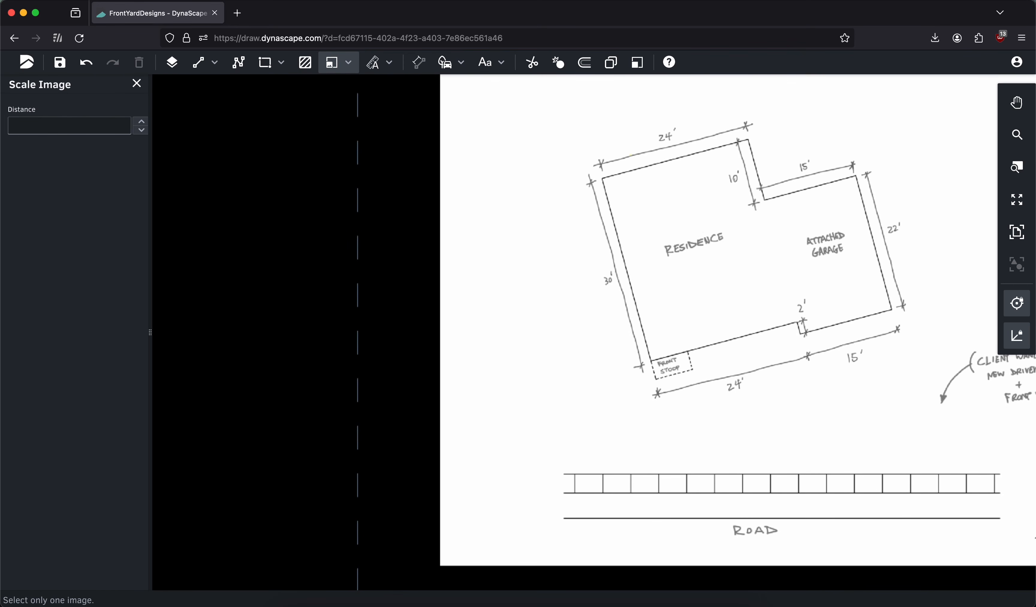
pyautogui.moveTo(697, 230); pyautogui.dragTo(575, 239, button='middle')
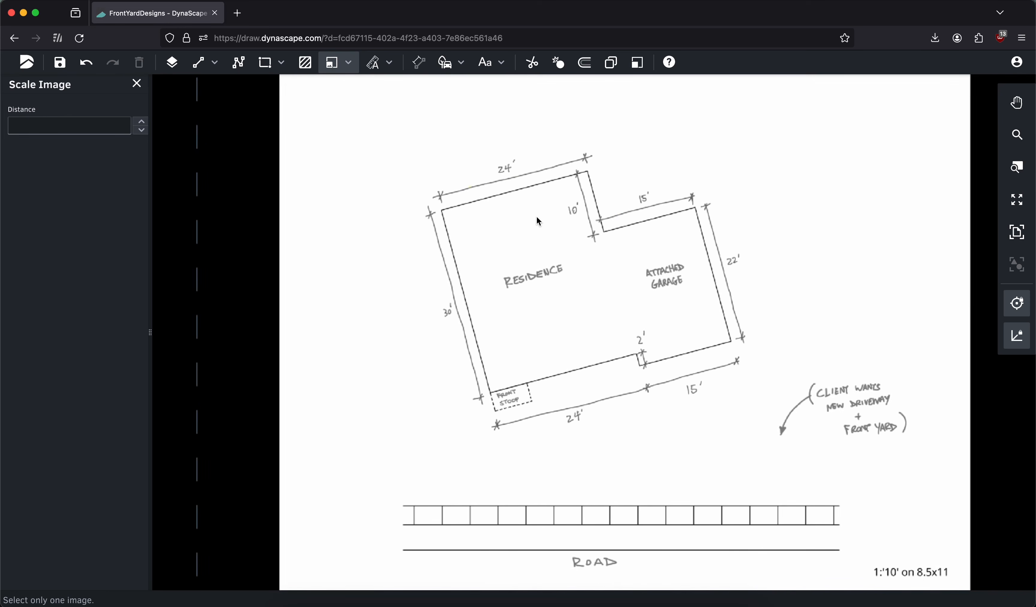
pyautogui.scroll(-5, 472, 259)
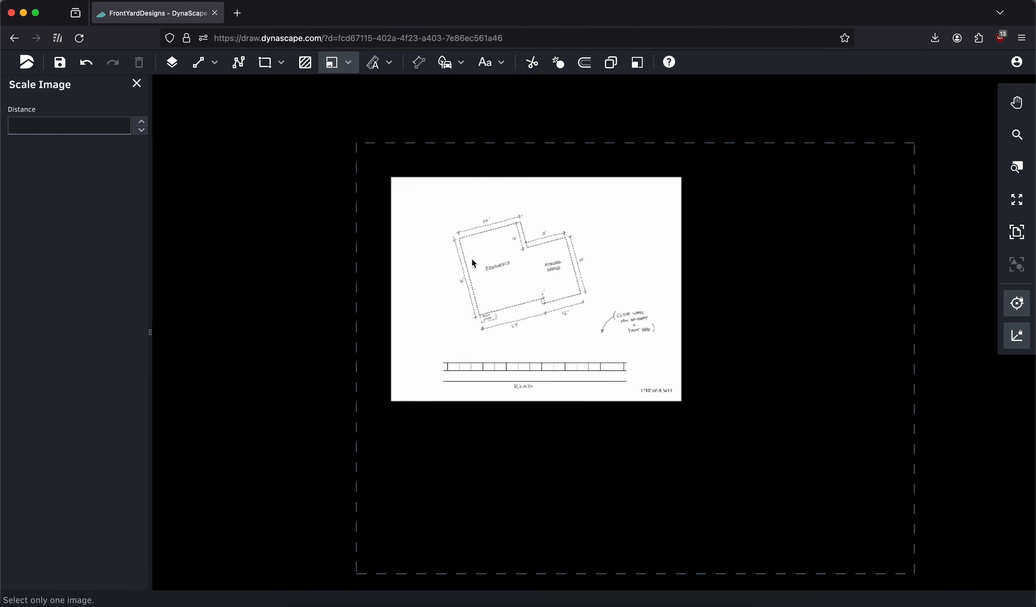
pyautogui.scroll(8, 472, 259)
pyautogui.moveTo(338, 277)
pyautogui.mouseDown(button='middle')
pyautogui.moveTo(650, 275)
pyautogui.moveTo(472, 145)
pyautogui.moveTo(419, 203)
pyautogui.moveTo(468, 233)
pyautogui.mouseUp(button='middle')
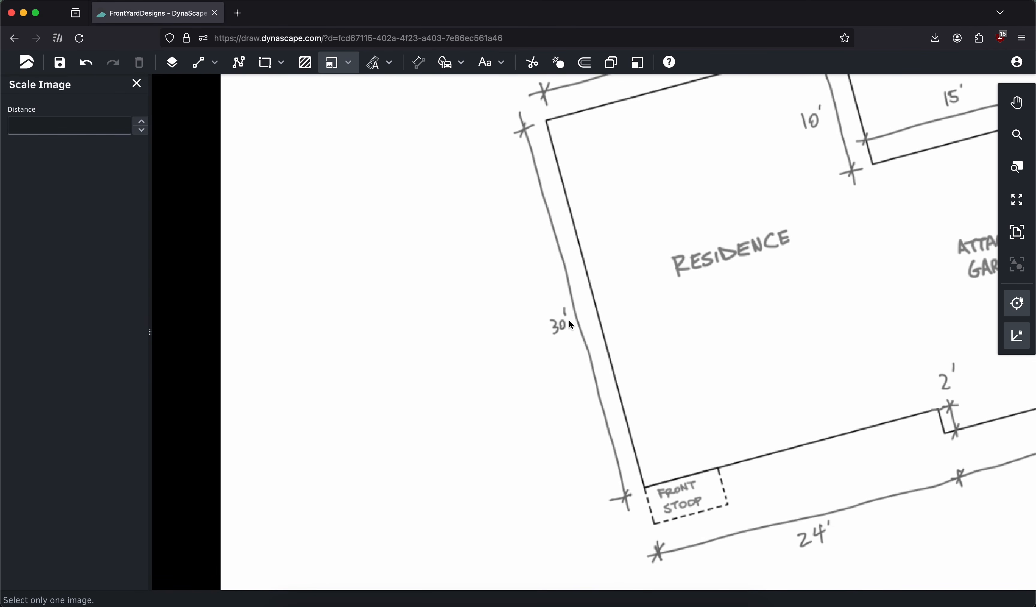
pyautogui.click(75, 128)
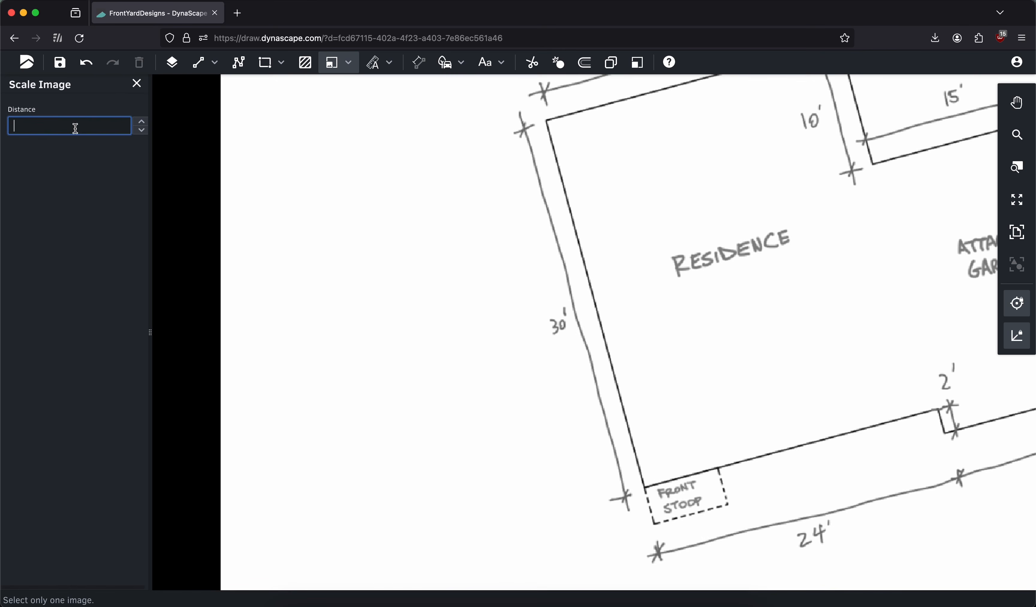
pyautogui.write('30')
pyautogui.press('Return')
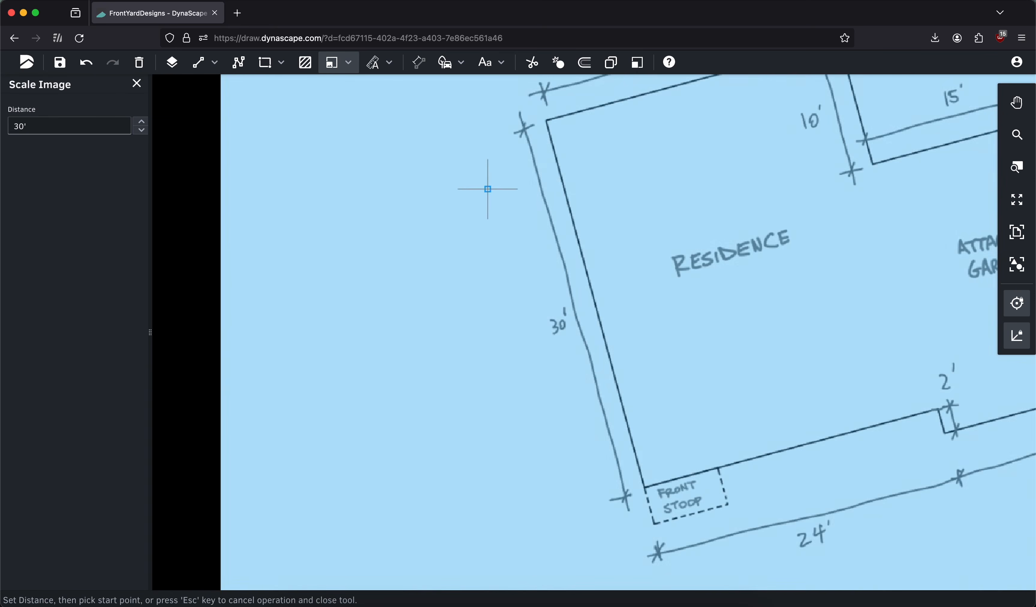
pyautogui.click(547, 121)
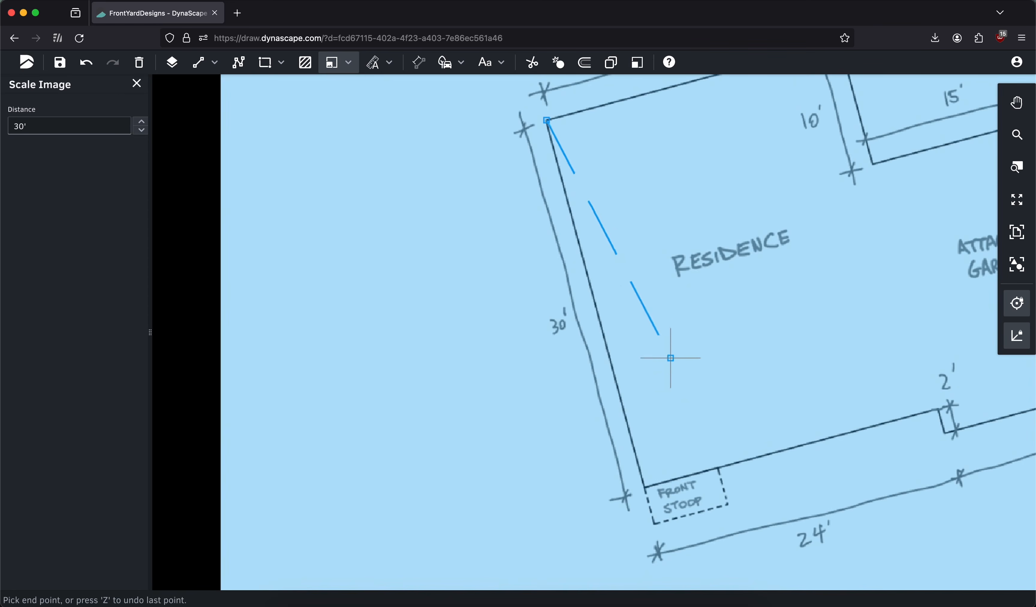
pyautogui.click(645, 487)
# Move the scaled site plan image so that it lines up with the sheet boundary
pyautogui.scroll(-6, 583, 250)
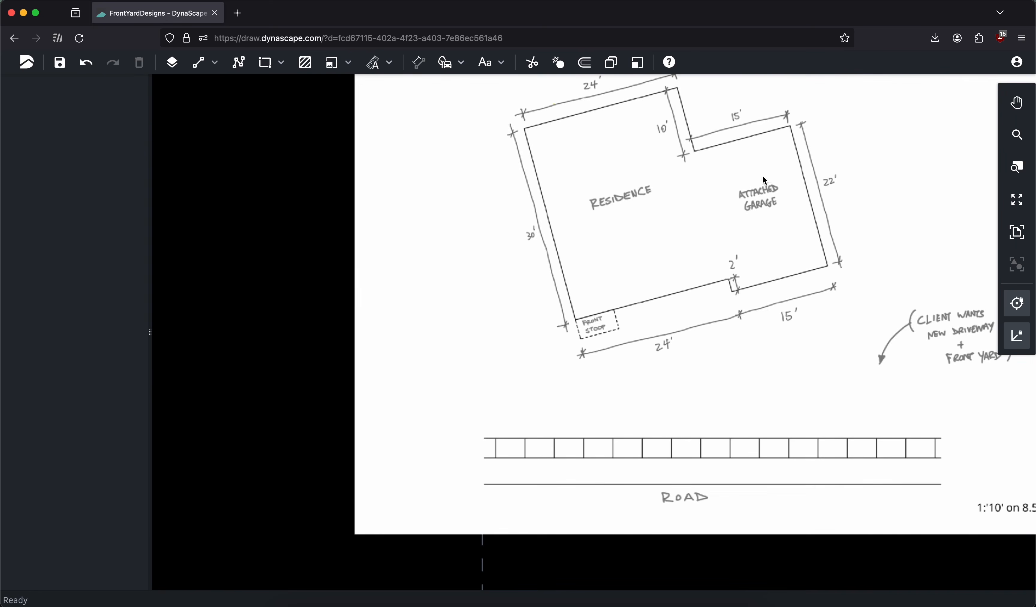
pyautogui.scroll(-2, 531, 174)
pyautogui.click(1022, 239)
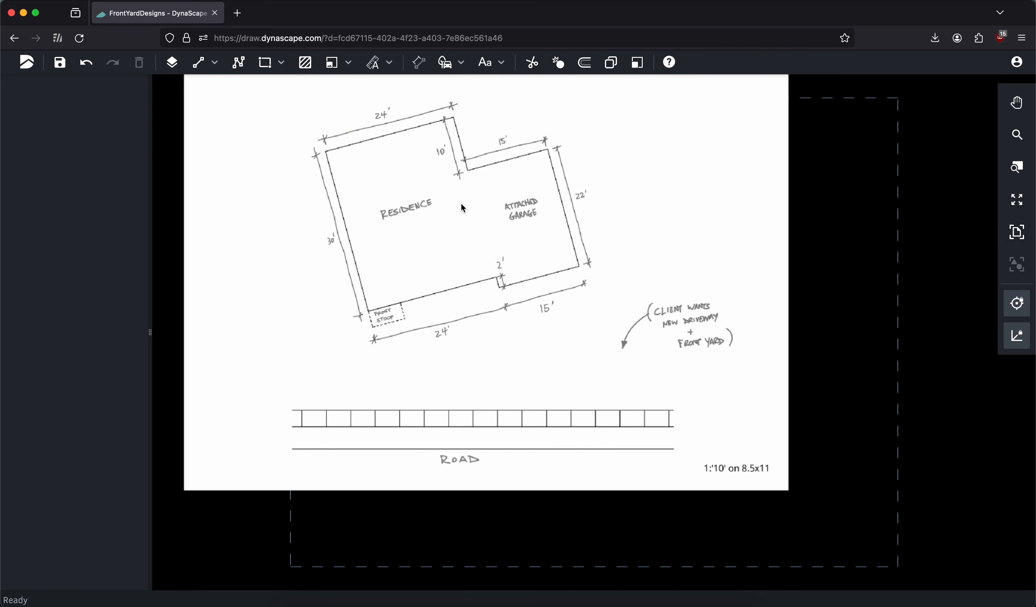
pyautogui.click(504, 220)
pyautogui.moveTo(486, 258); pyautogui.dragTo(593, 332)
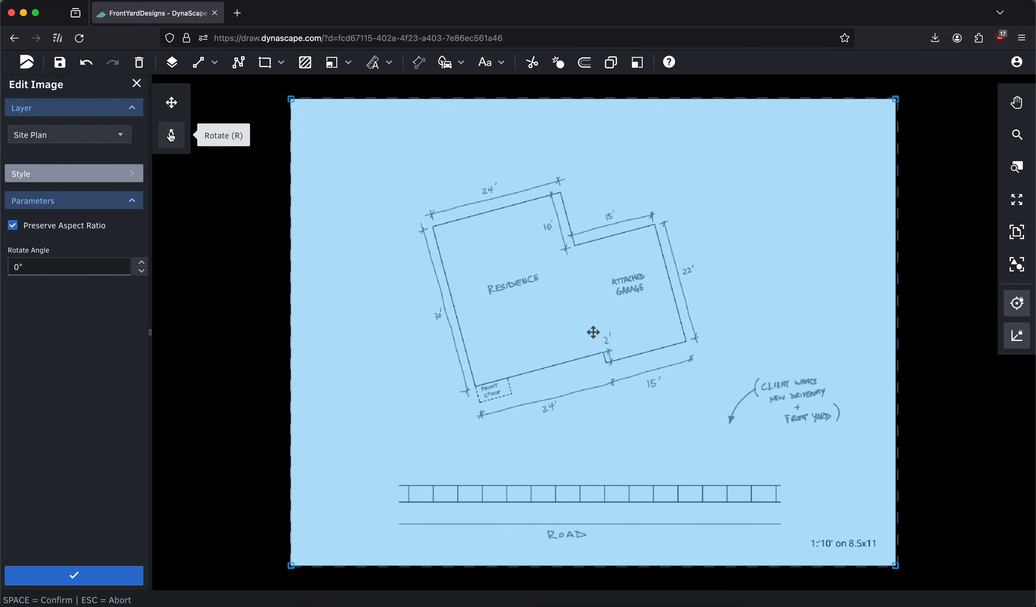
# Rotate the site plan image to 344.8°, using the residence's front wall as the reference line so that it is horizontal
pyautogui.click(171, 135)
pyautogui.scroll(3, 510, 394)
pyautogui.scroll(-5, 345, 370)
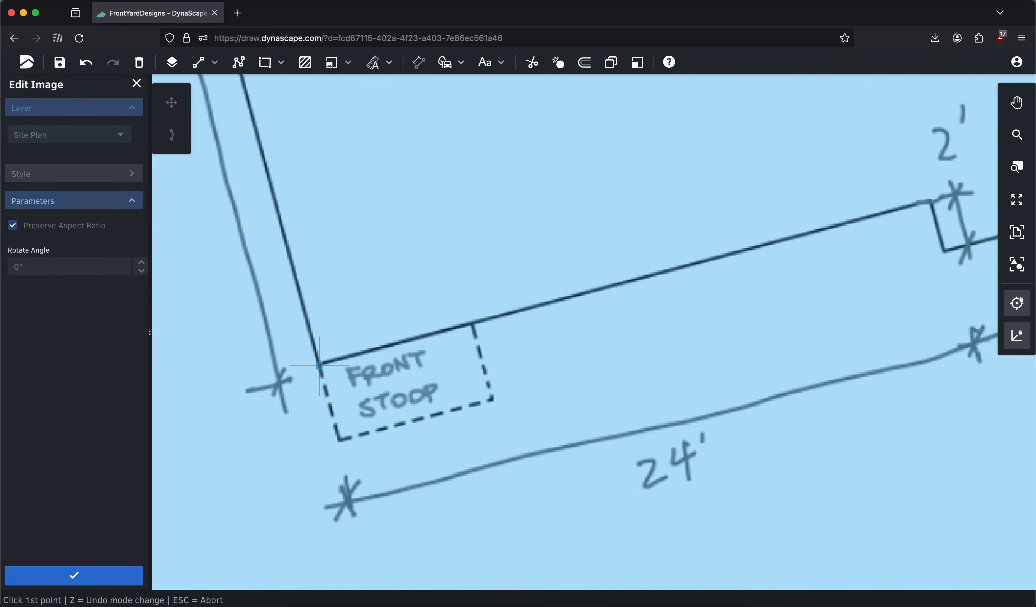
pyautogui.click(345, 369)
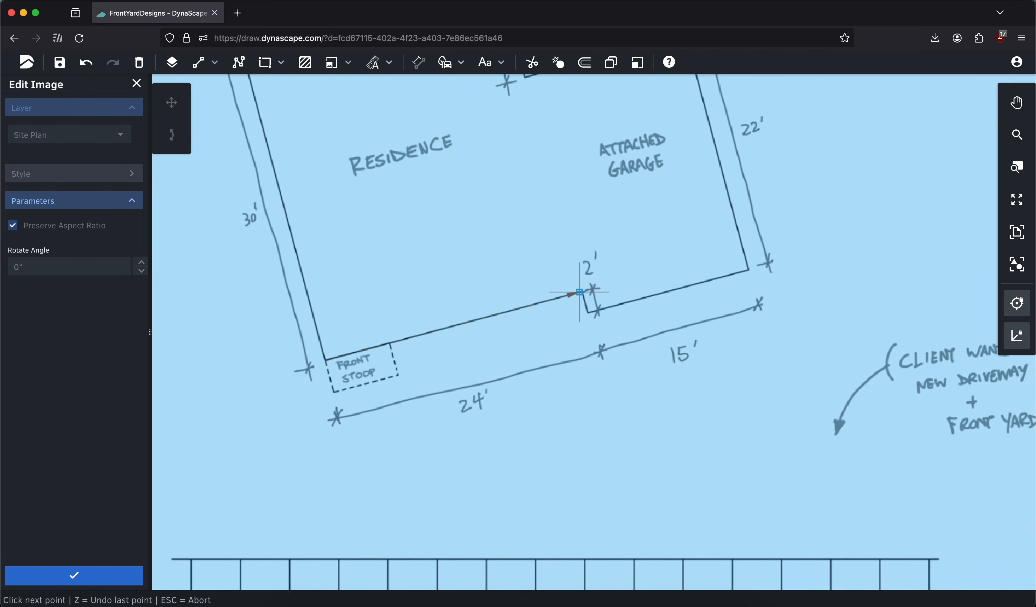
pyautogui.click(580, 292)
pyautogui.scroll(-3, 580, 292)
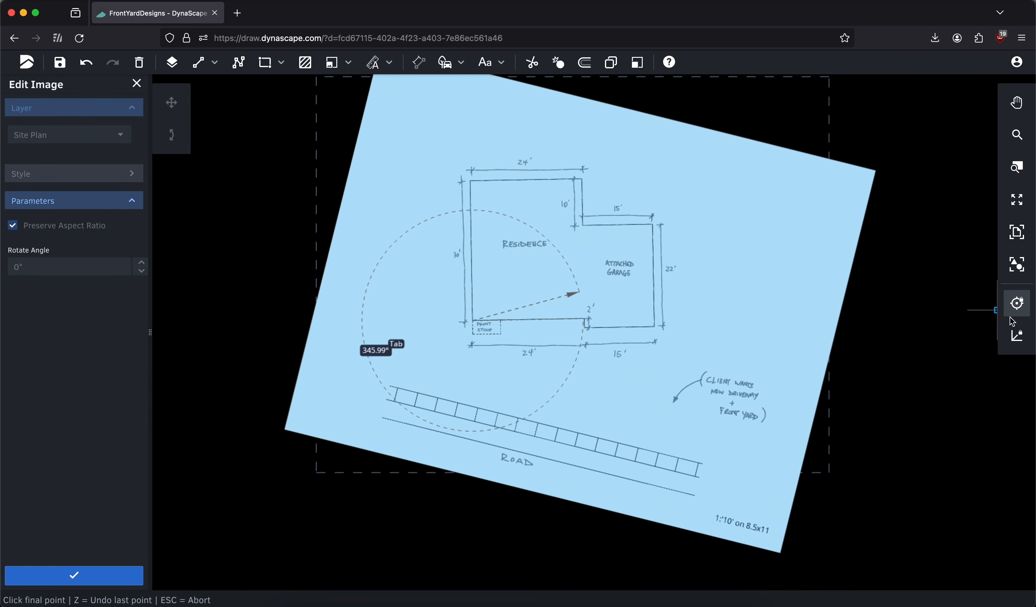
pyautogui.click(1017, 336)
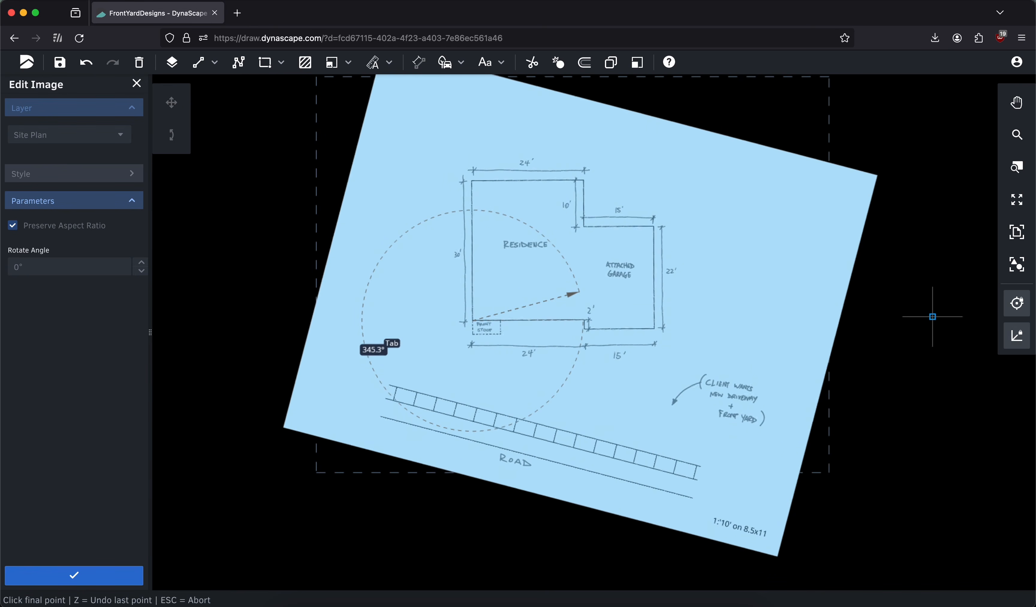
pyautogui.click(932, 321)
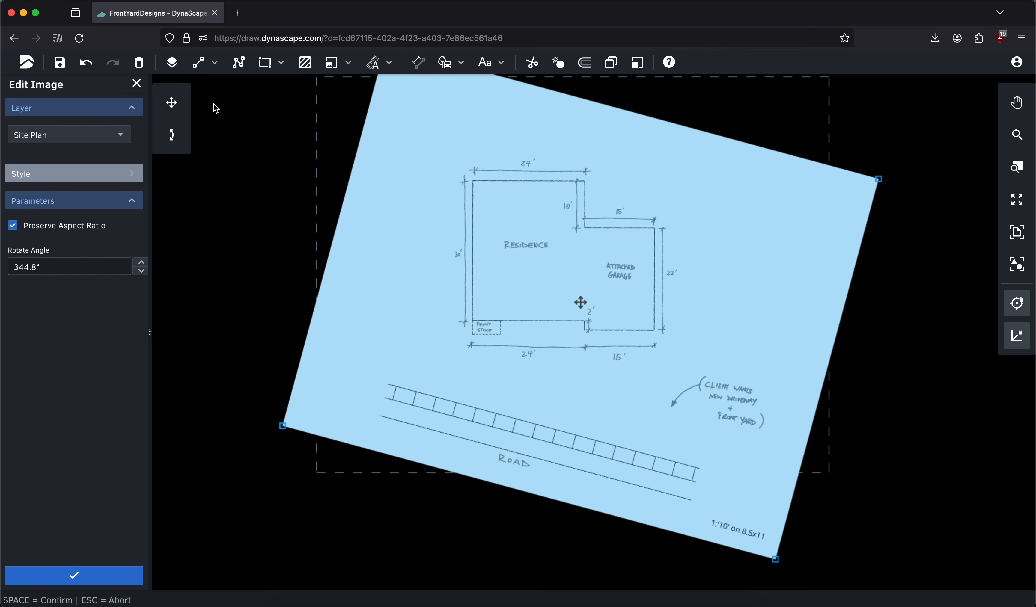
# Move the rotated site plan image upward on the sheet and apply the image edits
pyautogui.scroll(3, 580, 255)
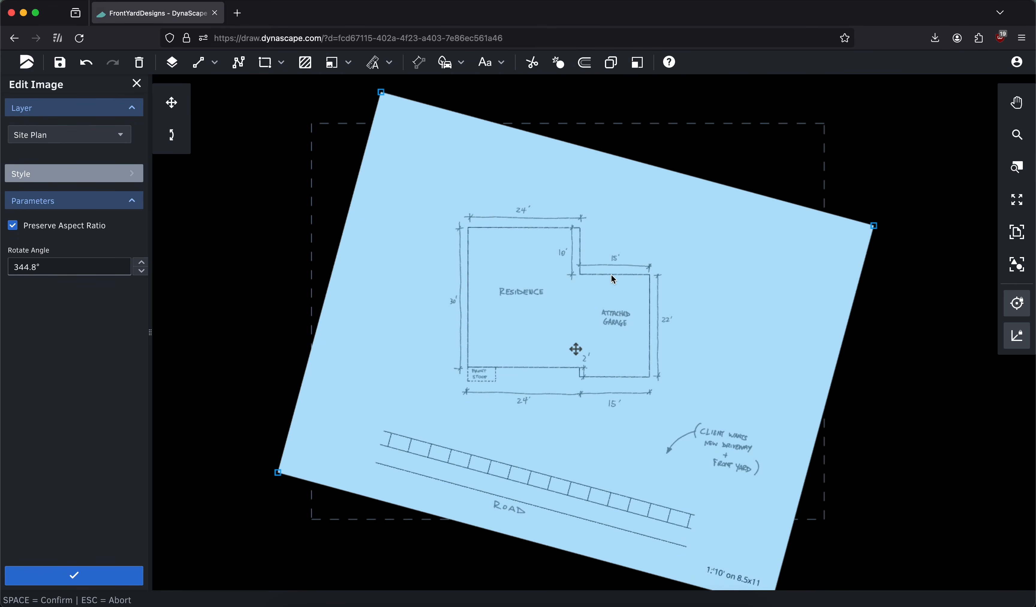
pyautogui.moveTo(576, 350); pyautogui.dragTo(601, 310)
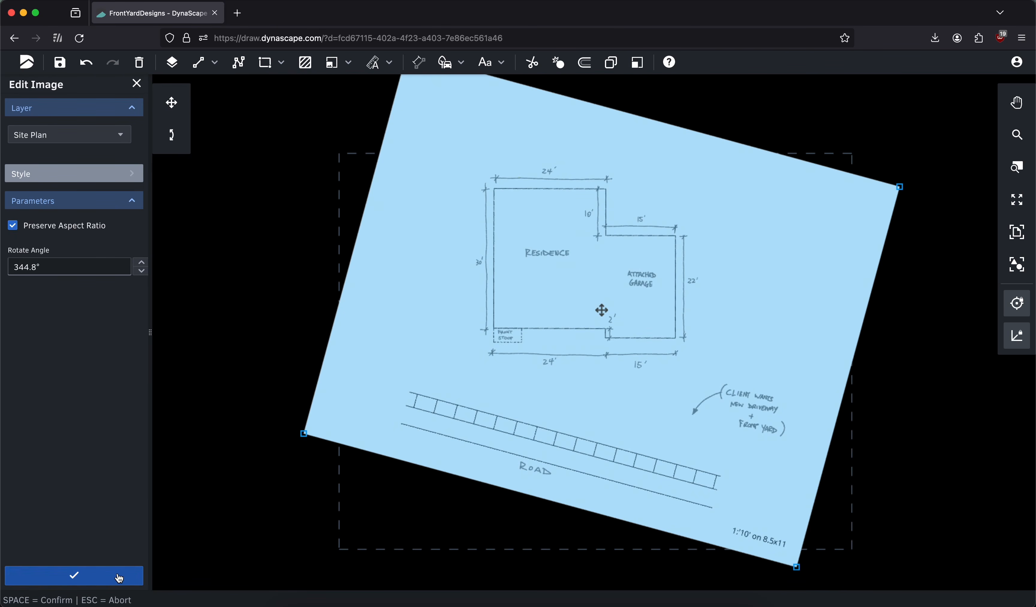
pyautogui.click(120, 578)
pyautogui.click(1025, 235)
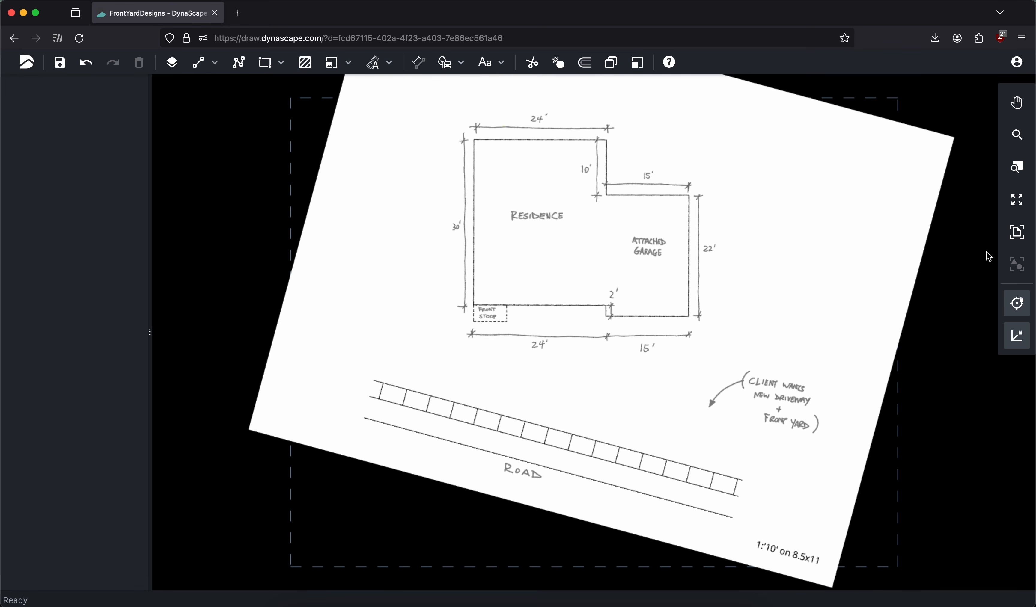
# Start the Line tool and set its layer to Base
pyautogui.click(198, 63)
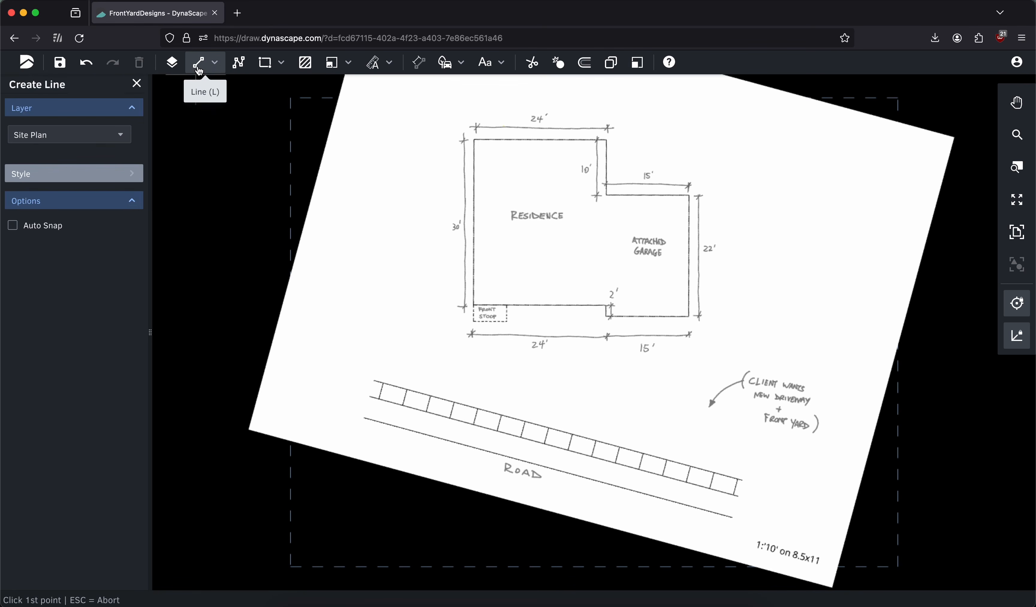
pyautogui.click(73, 142)
pyautogui.click(60, 220)
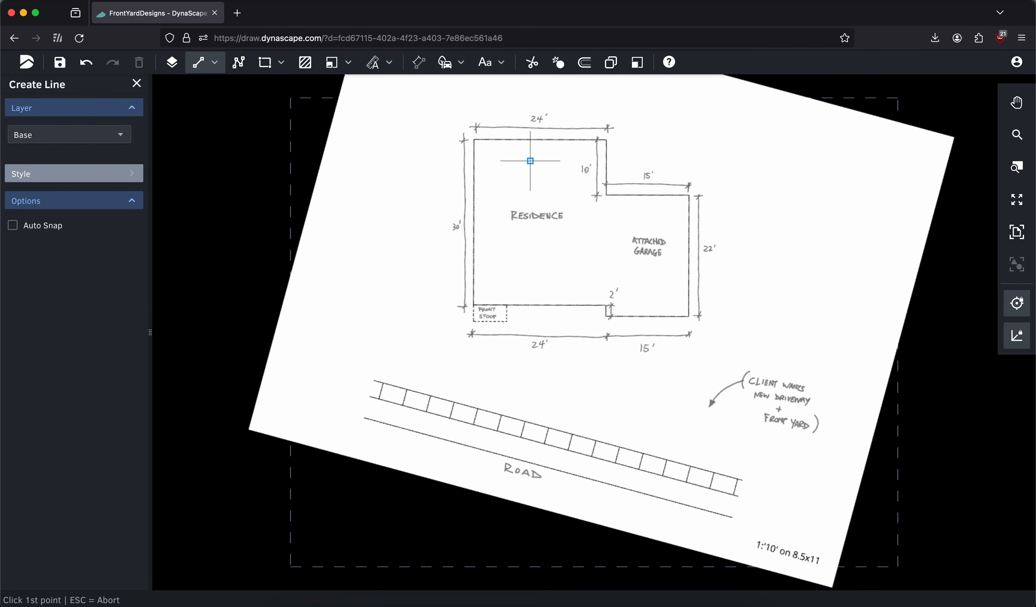
# Trace the residence's 24' rear wall, the 10' side wall and the garage's 15' rear wall with separate lines
pyautogui.moveTo(530, 161); pyautogui.dragTo(444, 215, button='middle')
pyautogui.scroll(4, 375, 203)
pyautogui.click(365, 203)
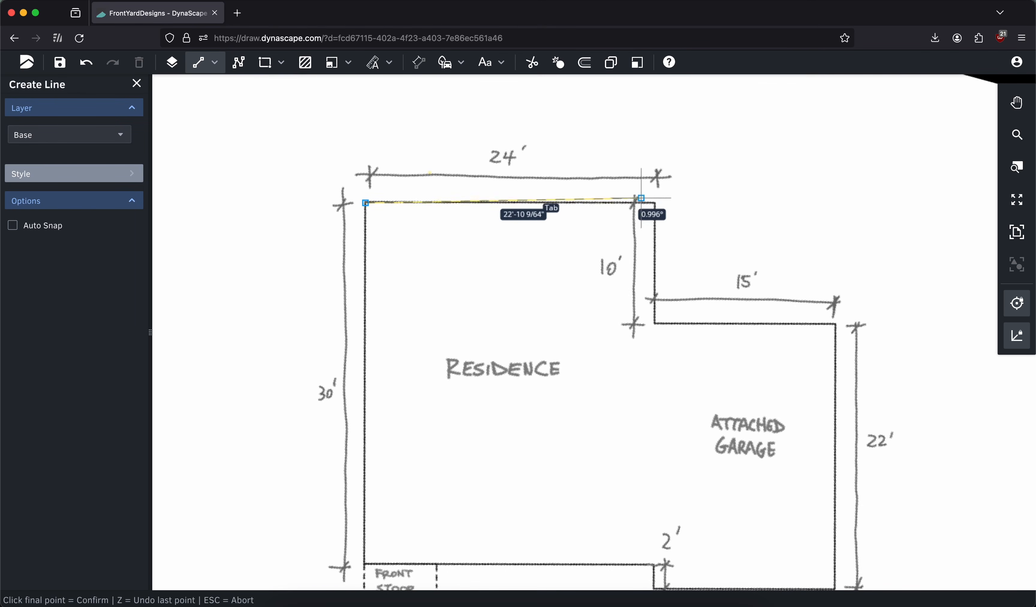
pyautogui.click(655, 203)
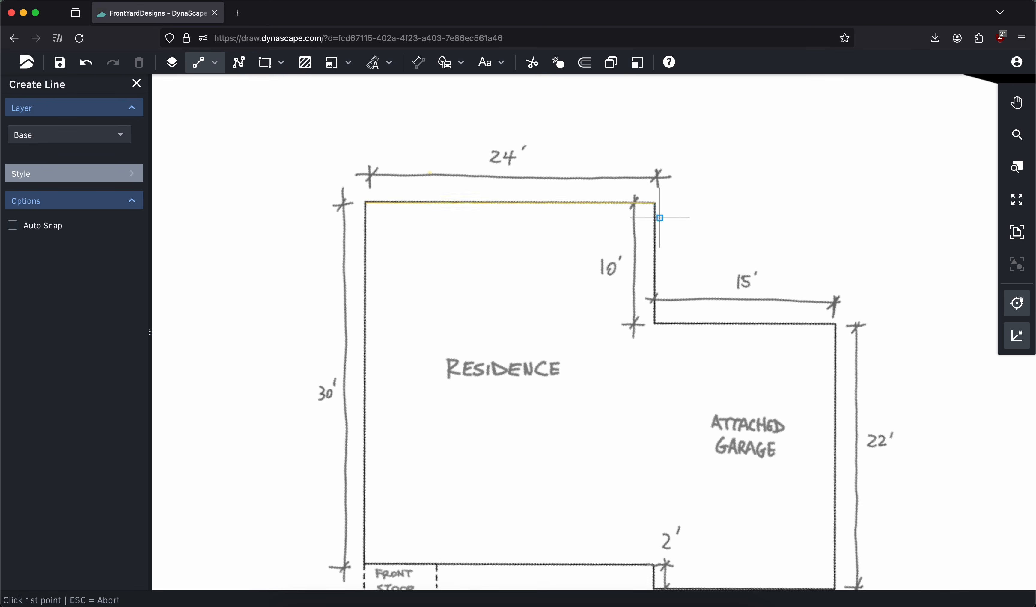
pyautogui.click(656, 325)
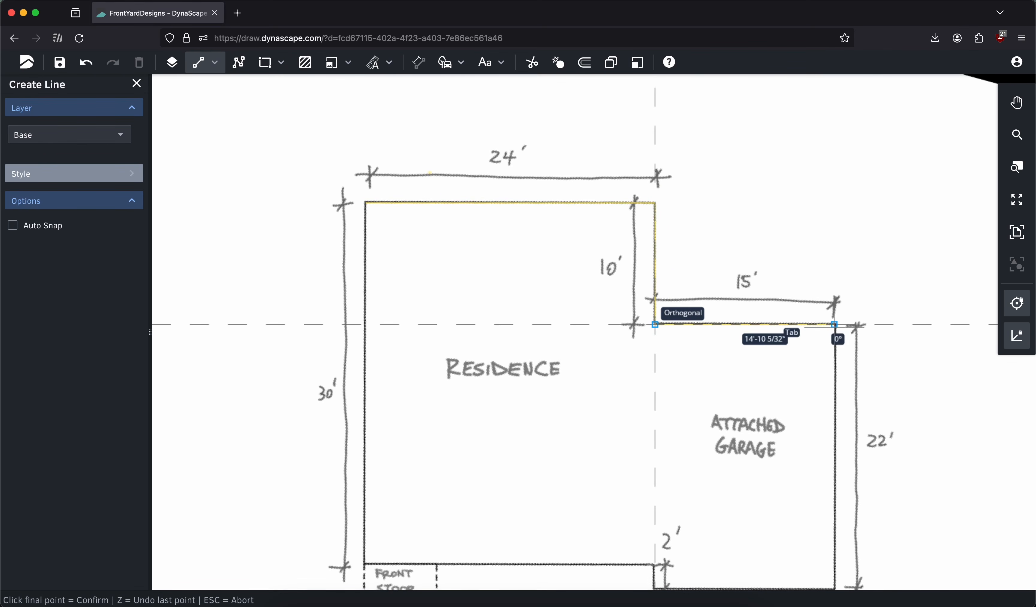
pyautogui.click(834, 327)
pyautogui.scroll(-4, 766, 286)
pyautogui.click(1016, 237)
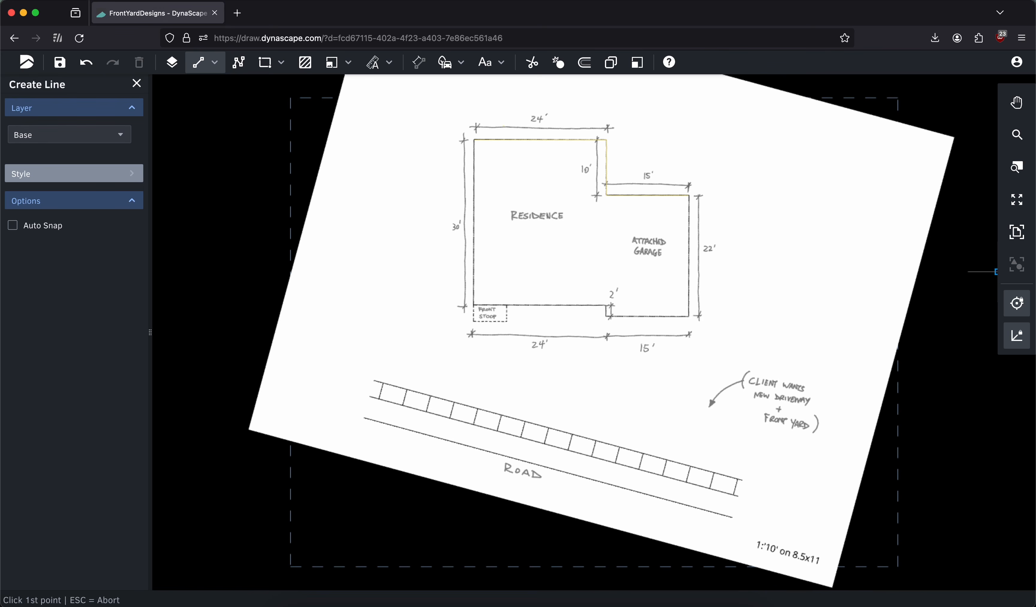
pyautogui.click(137, 84)
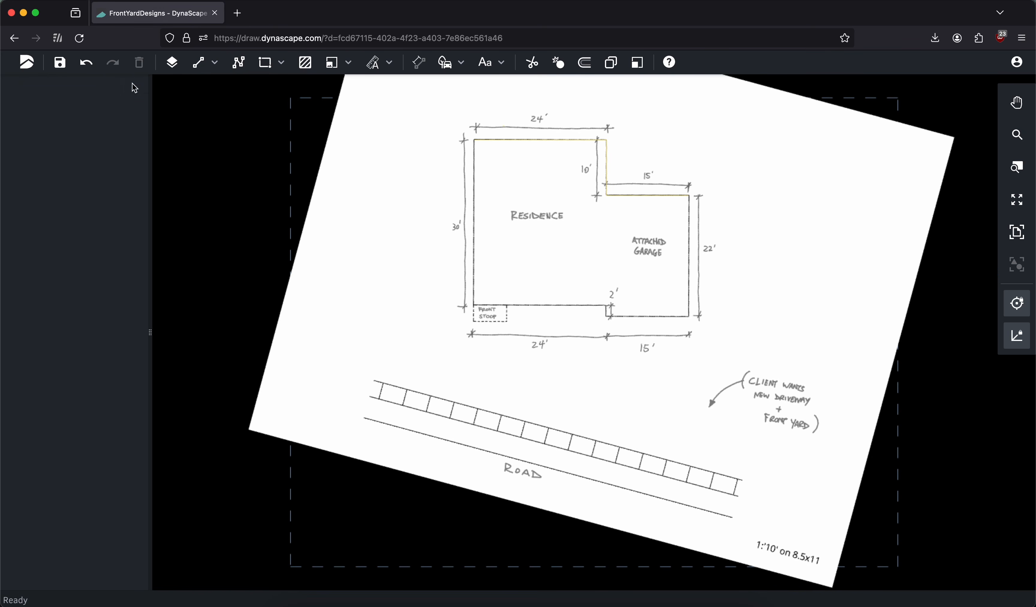
# Delete the three lines traced over the house outline
pyautogui.moveTo(438, 126); pyautogui.dragTo(630, 235)
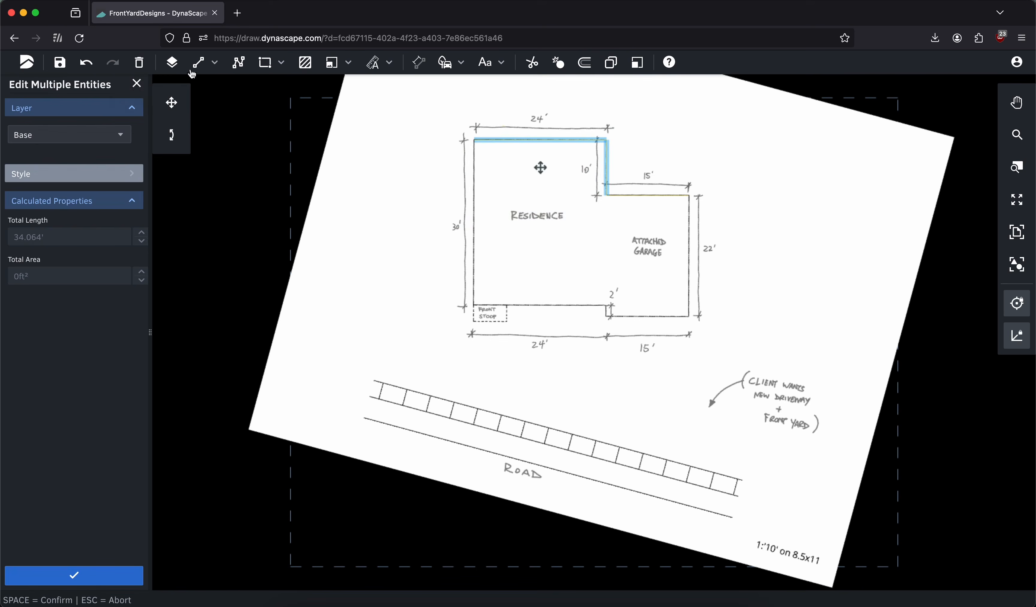
pyautogui.click(139, 62)
pyautogui.moveTo(522, 158); pyautogui.dragTo(709, 225)
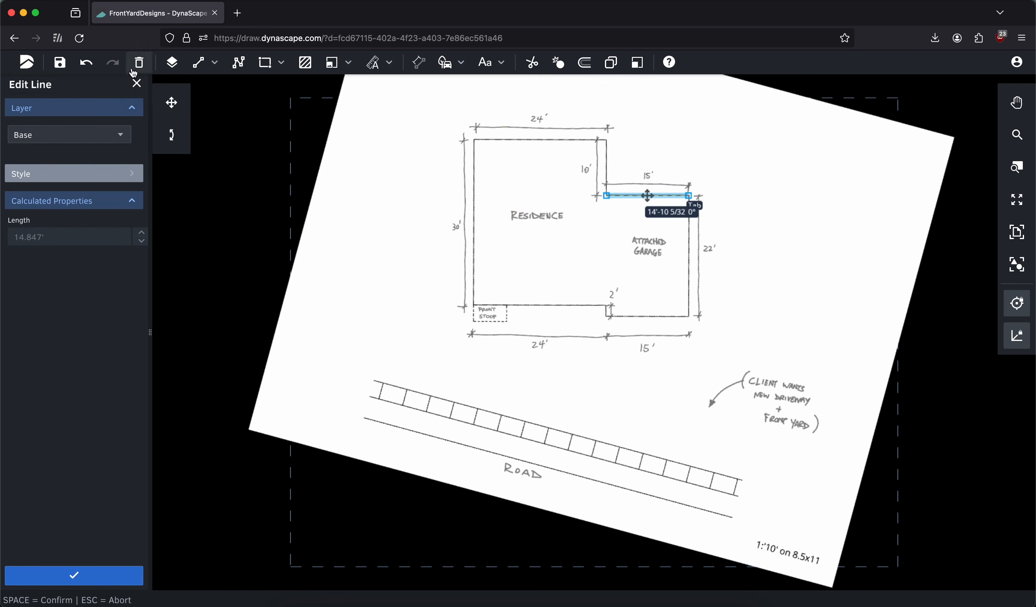
pyautogui.click(140, 62)
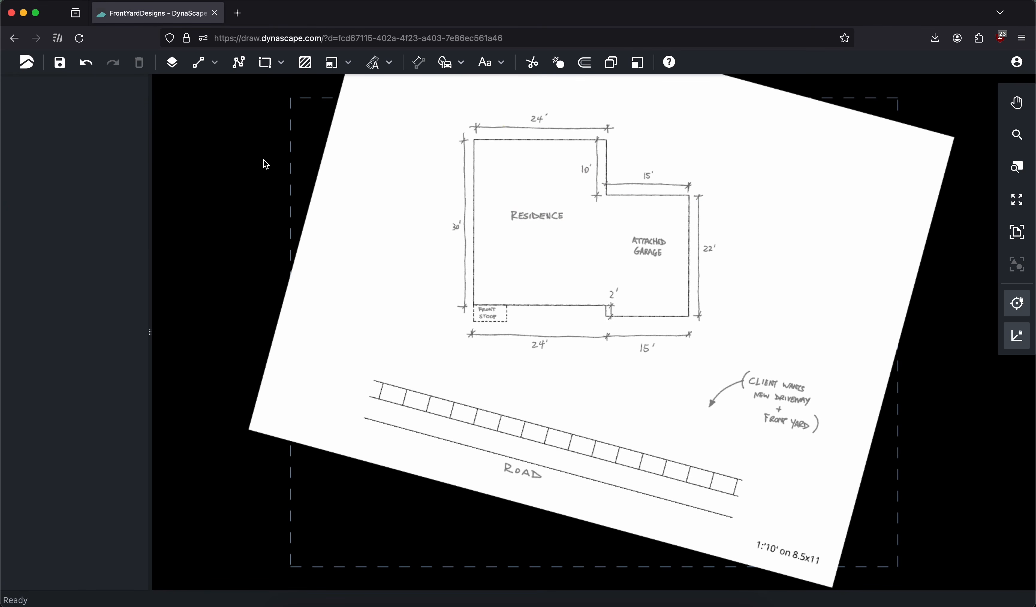
# Start a straight-segment polyline at the residence's upper-left corner, running 24' along the rear wall and 10' down the side wall
pyautogui.click(238, 62)
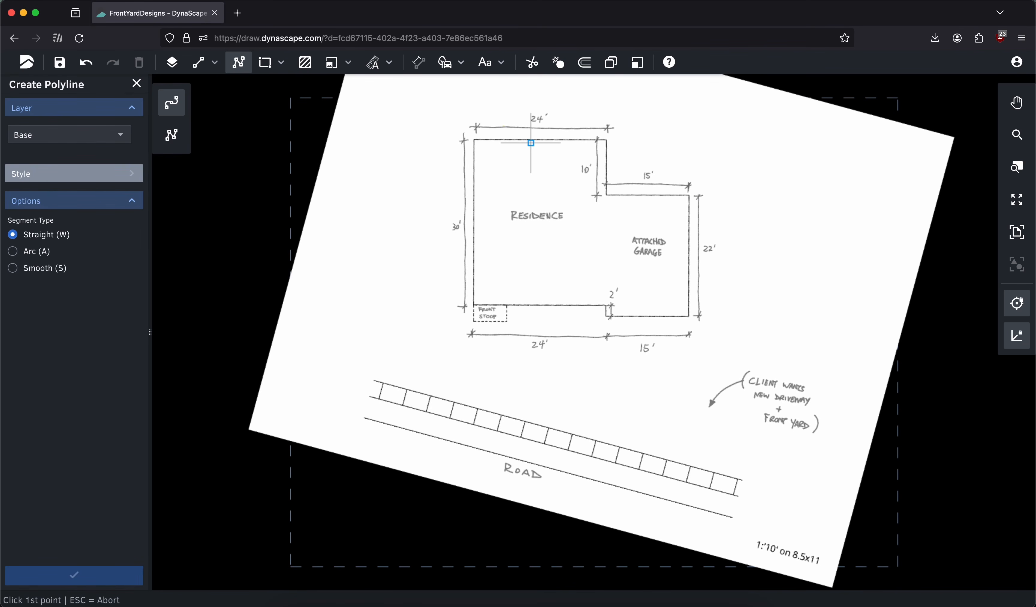
pyautogui.moveTo(530, 143); pyautogui.dragTo(506, 163, button='middle')
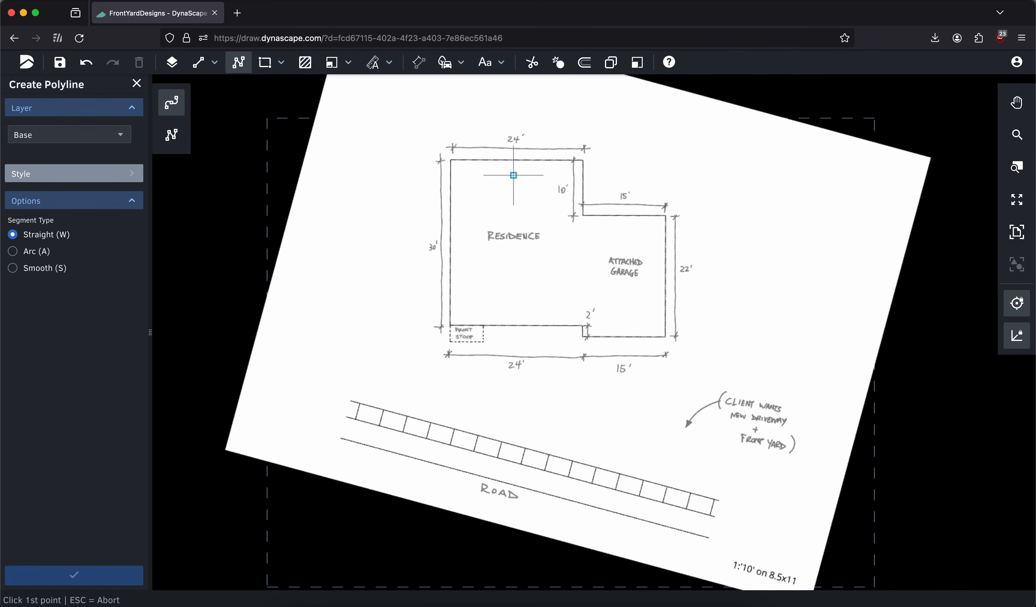
pyautogui.scroll(3, 566, 167)
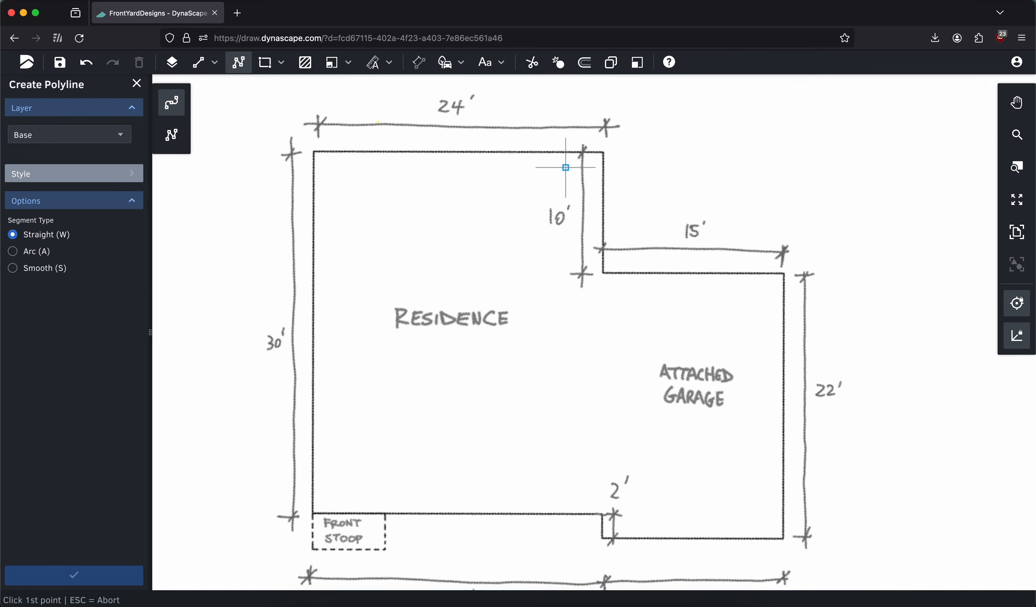
pyautogui.click(314, 150)
pyautogui.press('Tab')
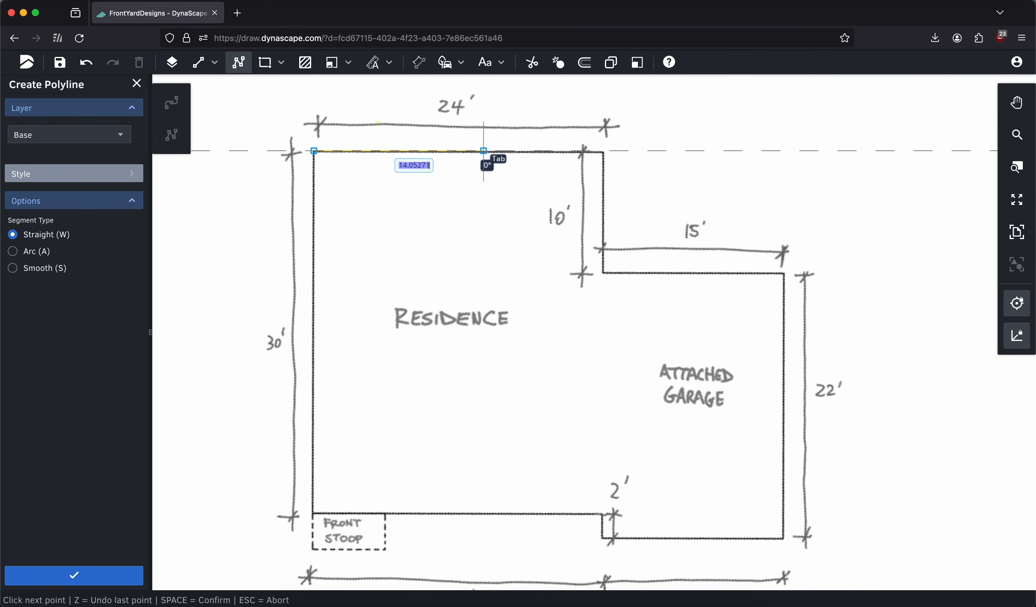
pyautogui.write('24')
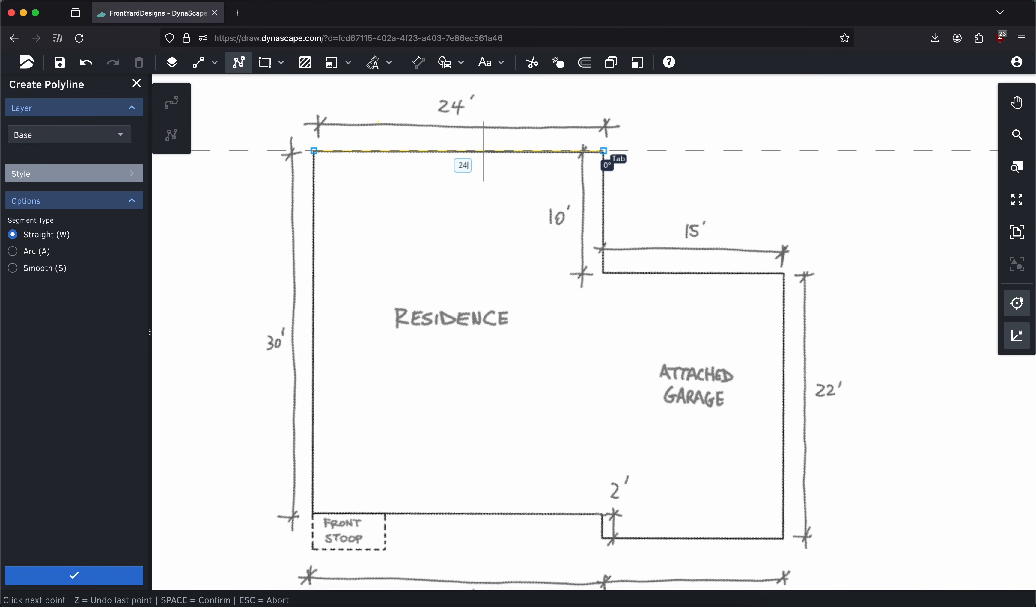
pyautogui.press('Return')
pyautogui.write('10')
pyautogui.press('Return')
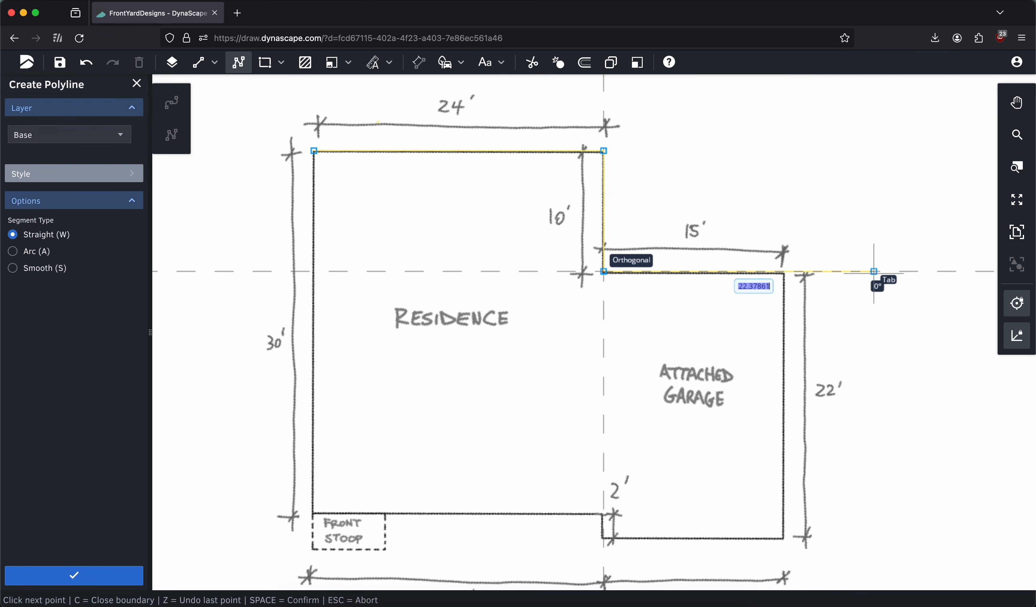
# Continue the house polyline 15' right along the garage's rear wall and 22' down its outer side wall
pyautogui.write('15')
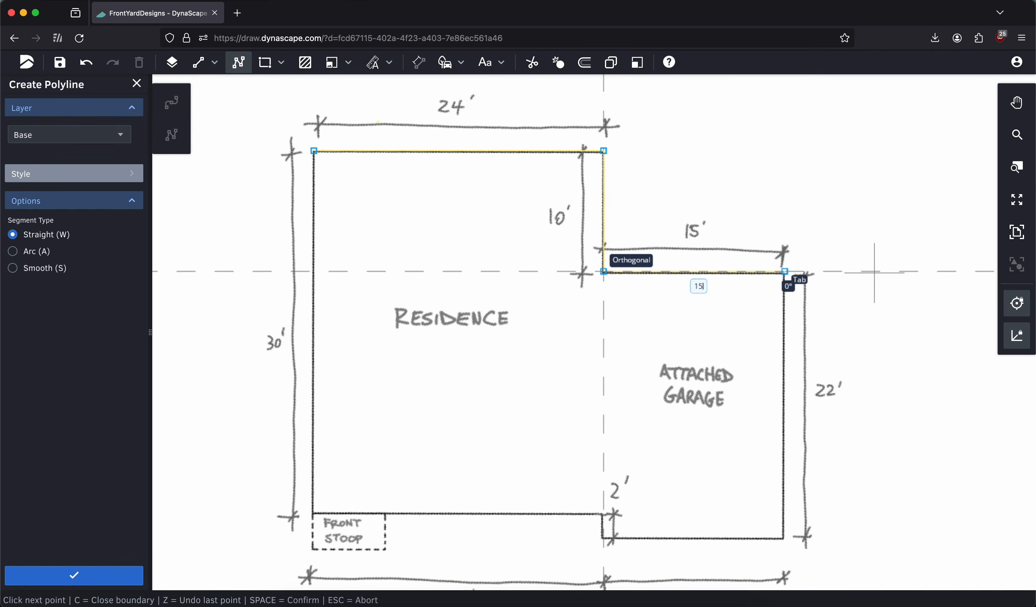
pyautogui.press('Return')
pyautogui.scroll(-3, 892, 277)
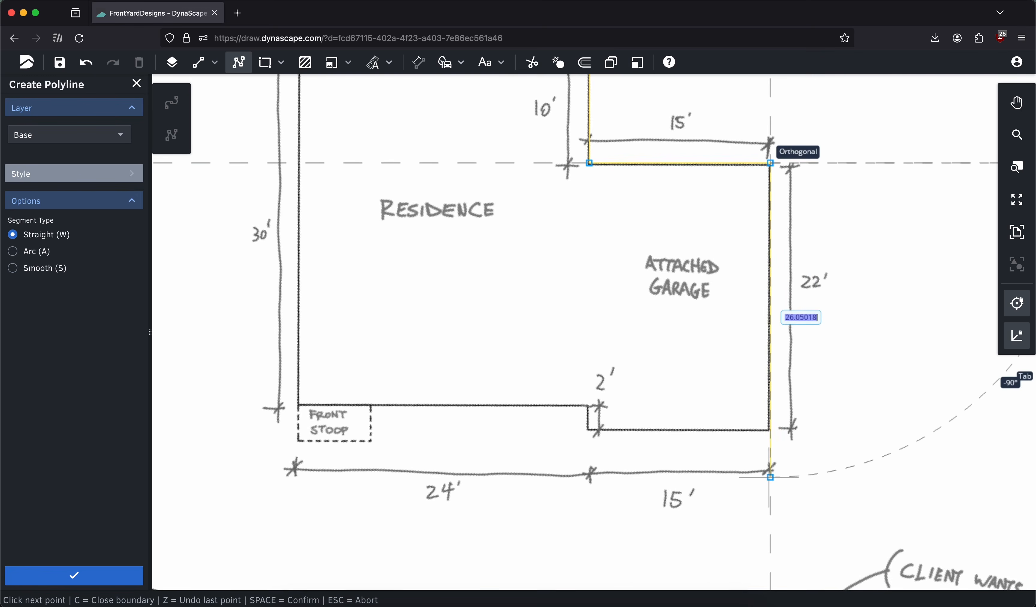
pyautogui.write('22')
pyautogui.press('Return')
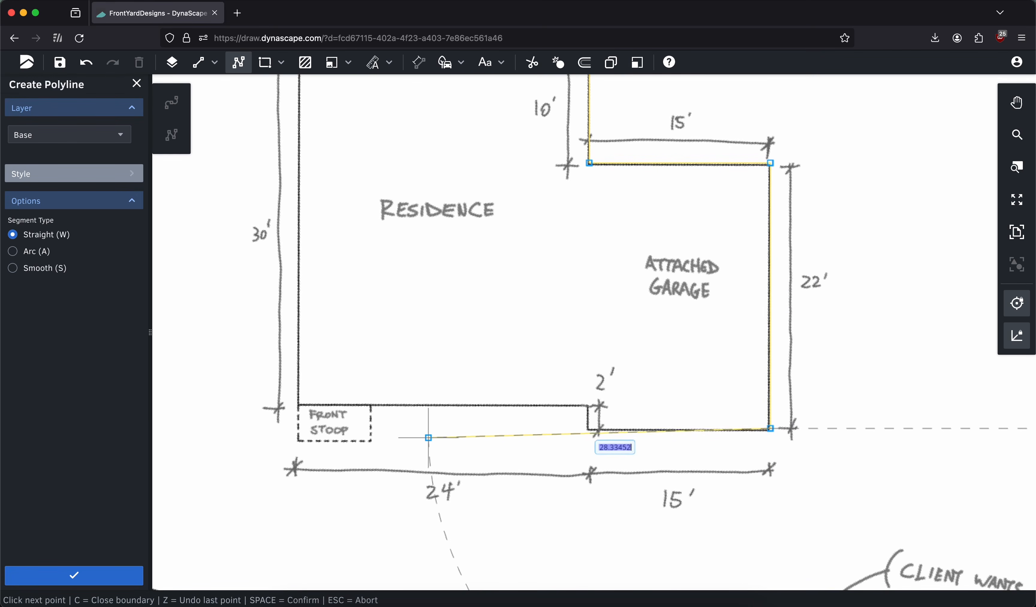
# Try a 25' polyline segment leftward from the garage's lower-right corner and undo that point
pyautogui.write('25')
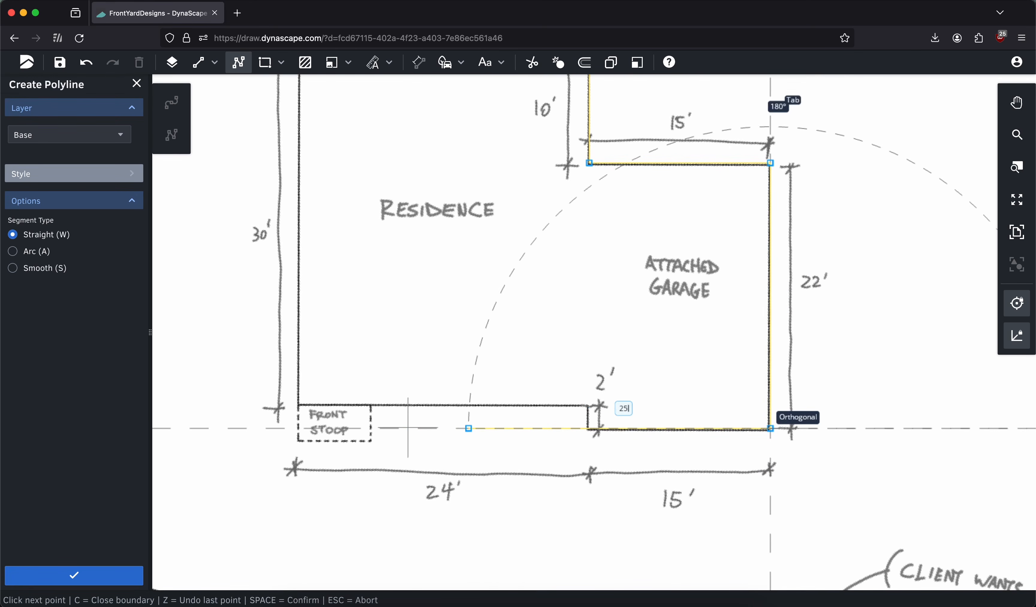
pyautogui.press('Tab')
pyautogui.press('Return')
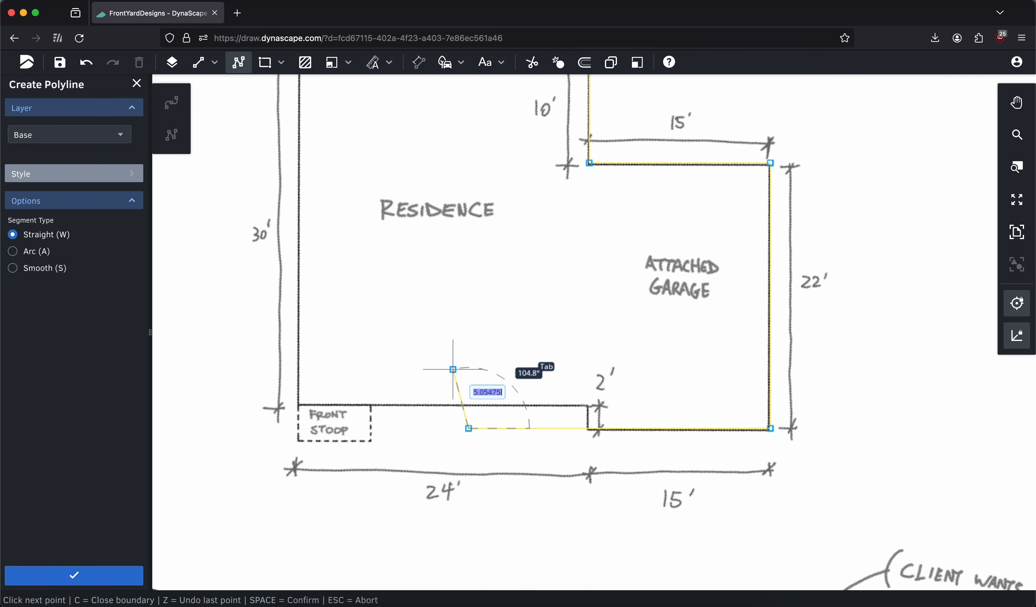
pyautogui.scroll(-3, 454, 370)
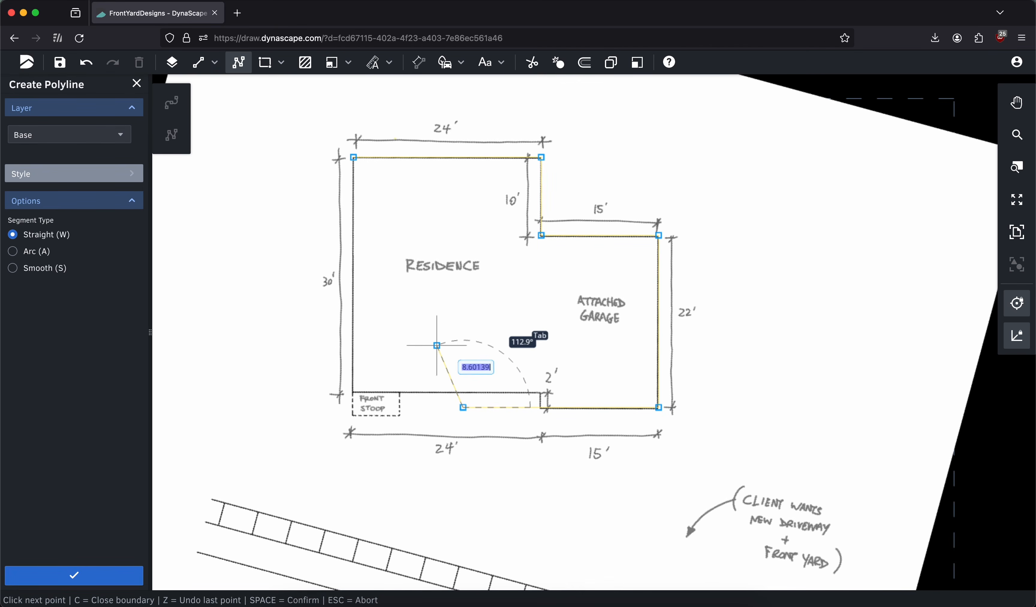
pyautogui.press('z')
pyautogui.moveTo(509, 343); pyautogui.dragTo(532, 298, button='middle')
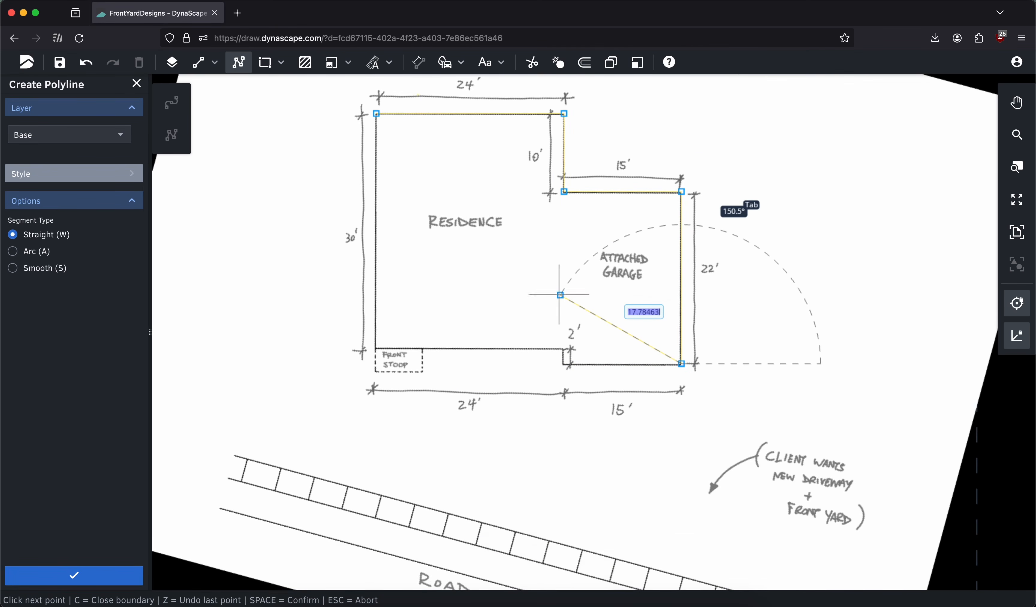
# Continue the house polyline 15' left along the garage front and 2' up the jog beside the residence
pyautogui.scroll(5, 566, 345)
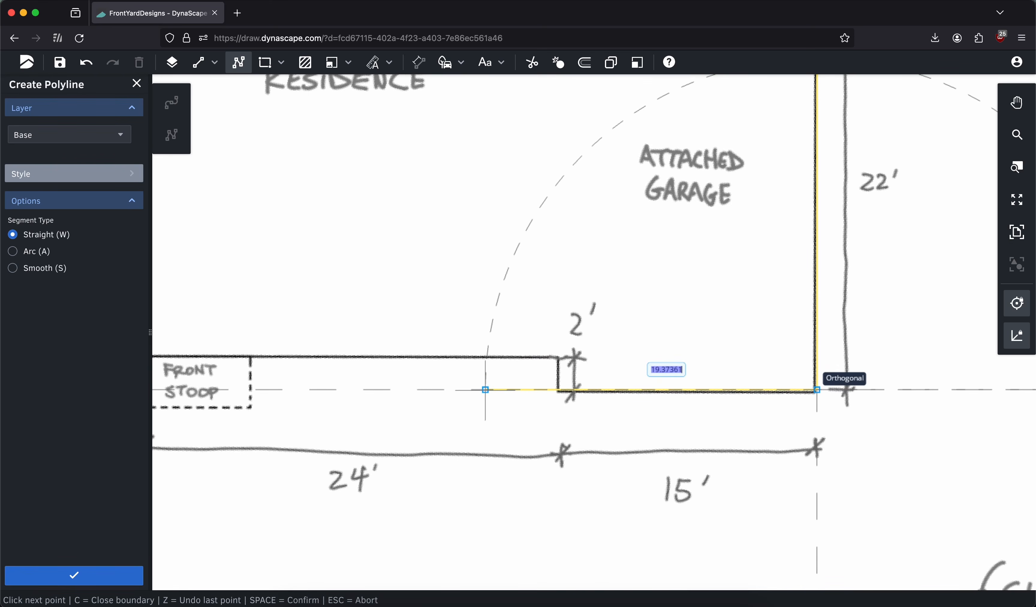
pyautogui.write('15')
pyautogui.press('Return')
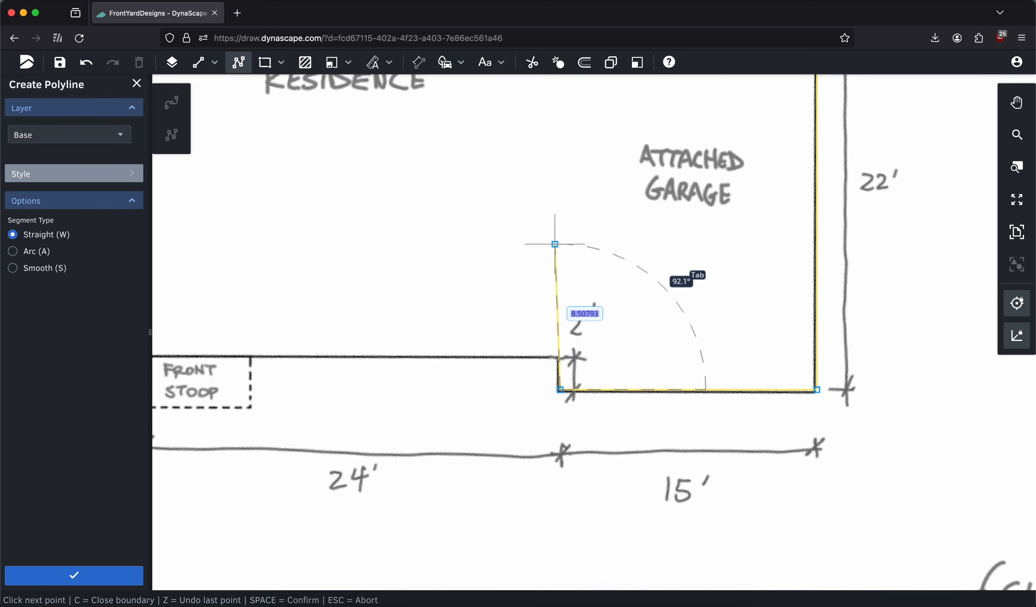
pyautogui.write('2')
pyautogui.press('Return')
# Extend the house polyline 24' left along the residence's front wall to its lower-left corner
pyautogui.moveTo(425, 347); pyautogui.dragTo(842, 336, button='middle')
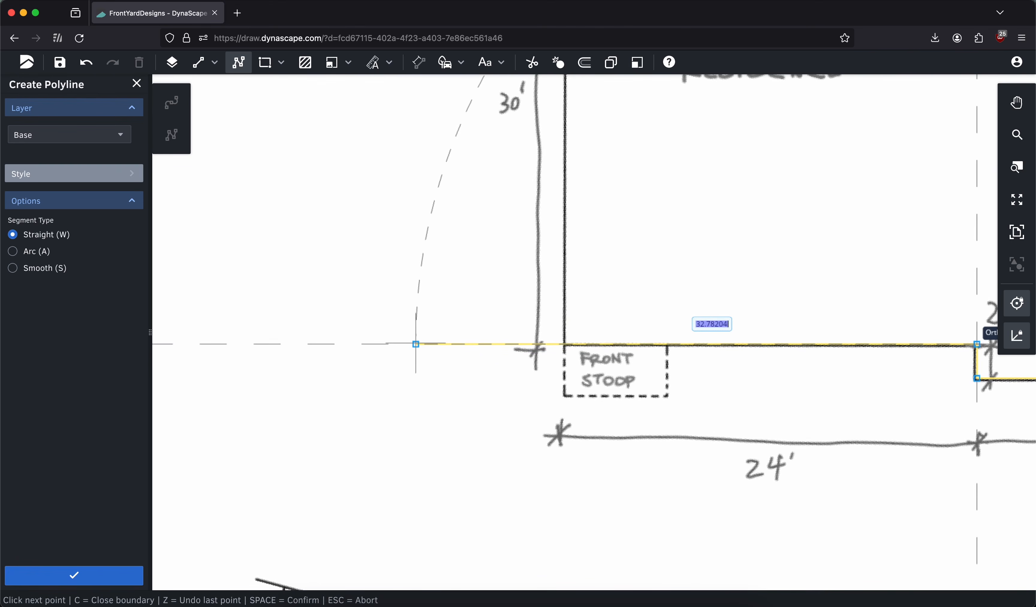
pyautogui.write('24')
pyautogui.press('Return')
pyautogui.scroll(5, 434, 326)
pyautogui.hscroll(4, 434, 326)
pyautogui.scroll(-3, 465, 333)
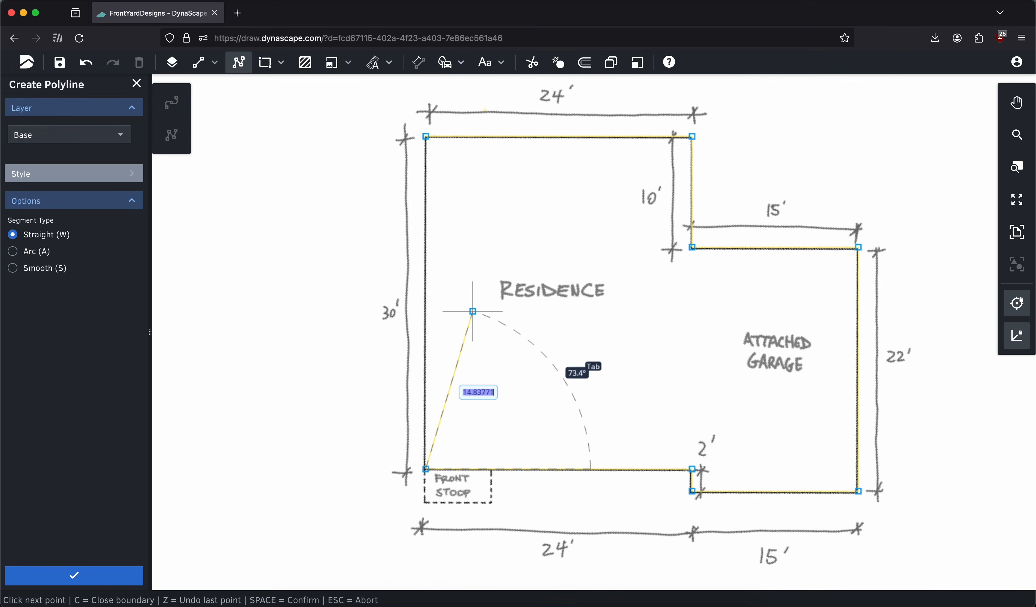
# Close the house polyline back to its starting corner and finish drawing it
pyautogui.rightClick(479, 227)
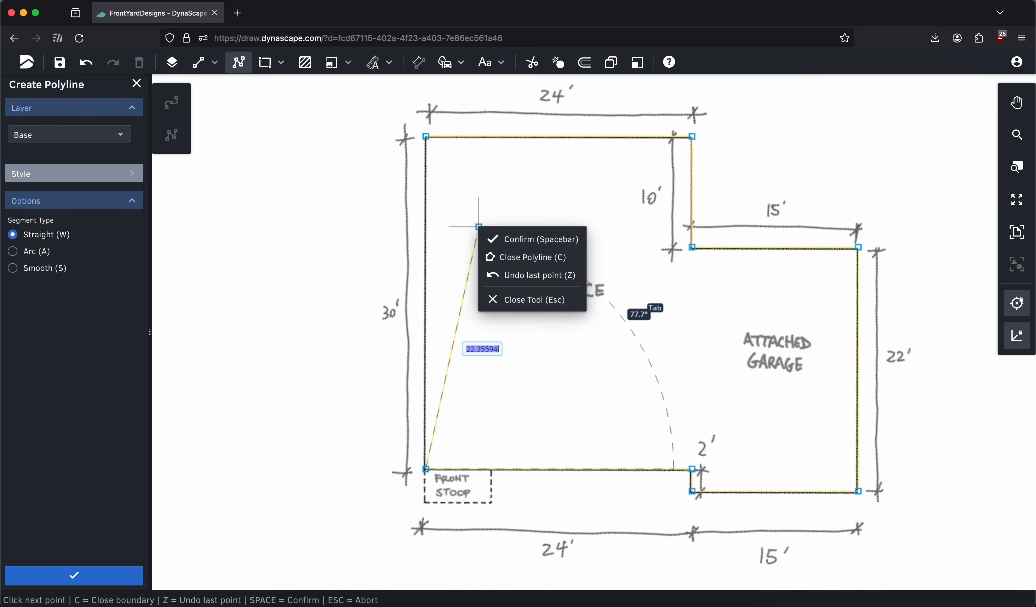
pyautogui.click(564, 263)
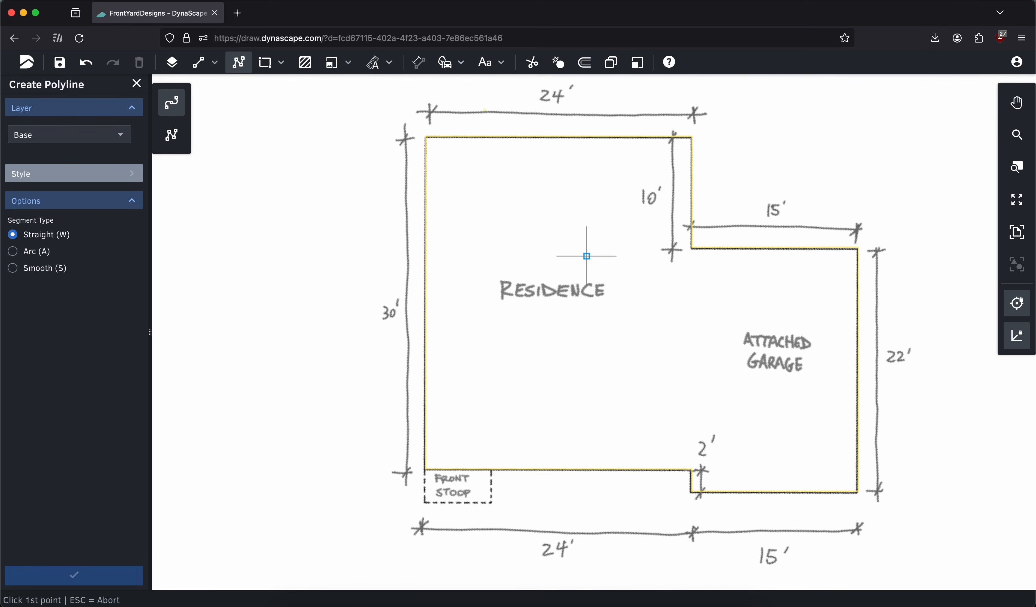
pyautogui.scroll(-3, 580, 254)
pyautogui.click(136, 84)
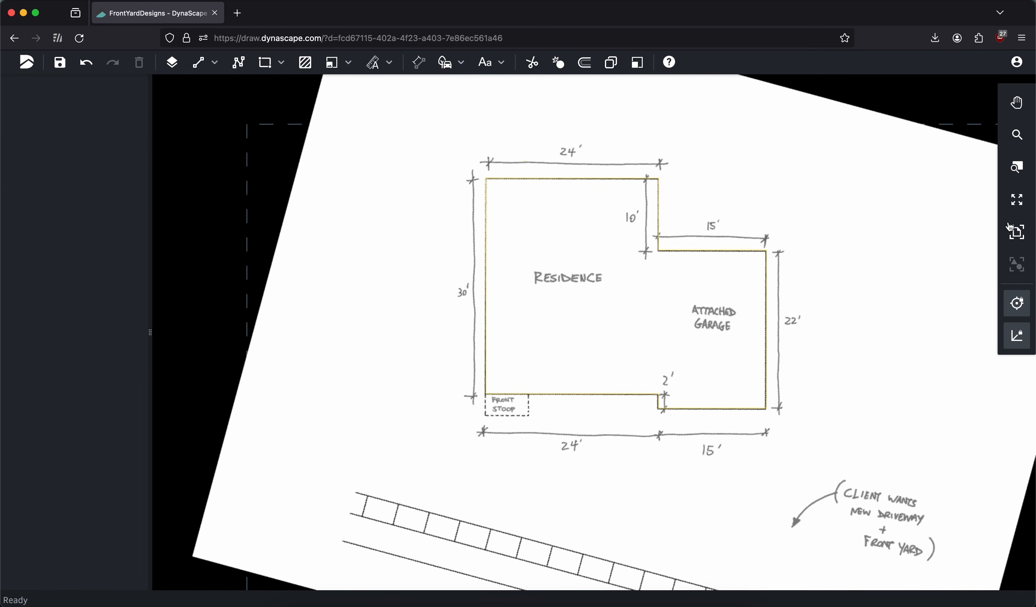
# Find the Site Plan layer by searching for "site", then lock and hide it
pyautogui.click(1017, 232)
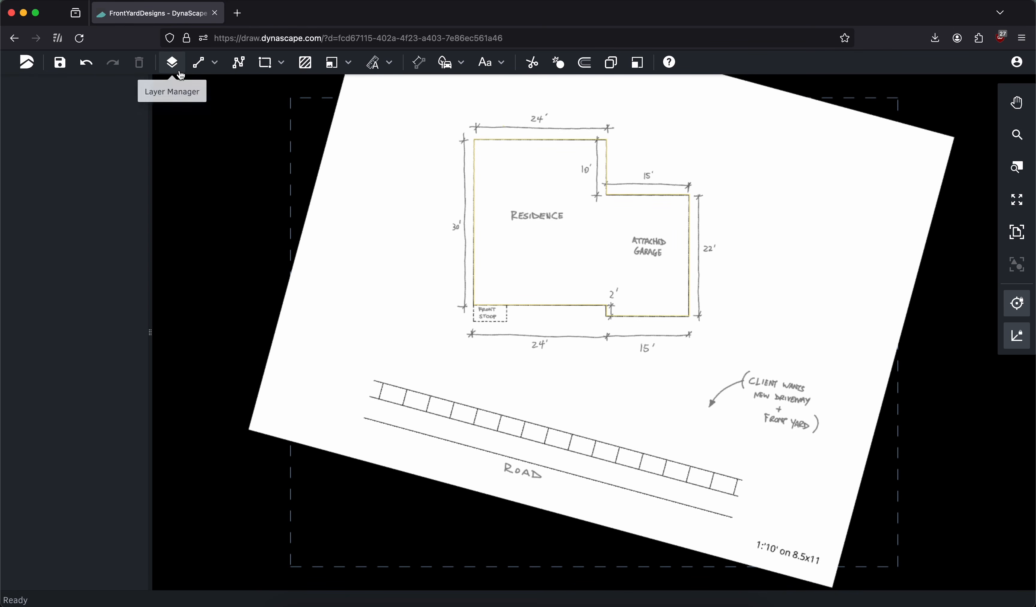
pyautogui.click(172, 63)
pyautogui.click(83, 118)
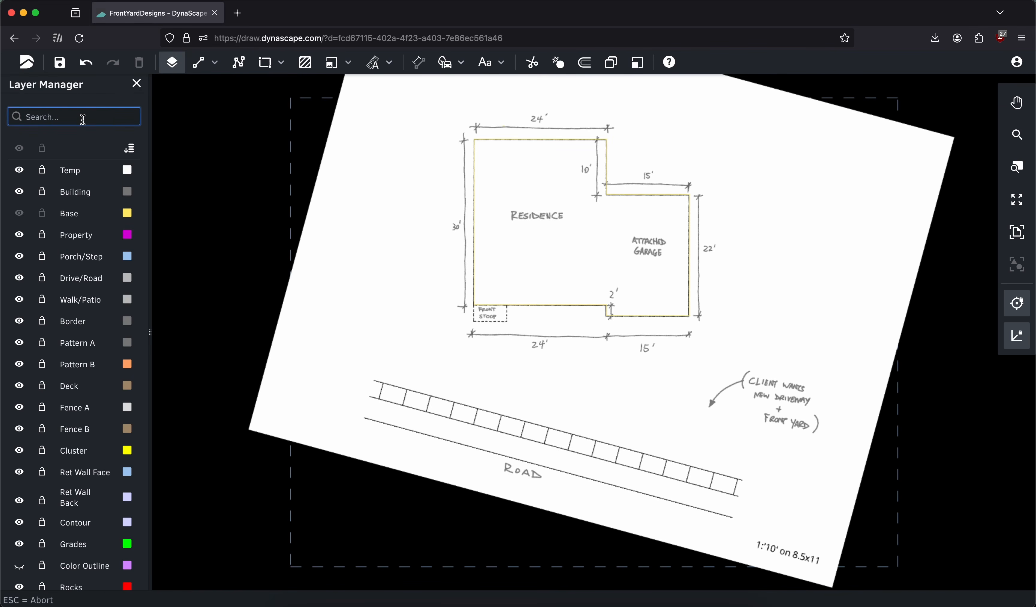
pyautogui.write('site')
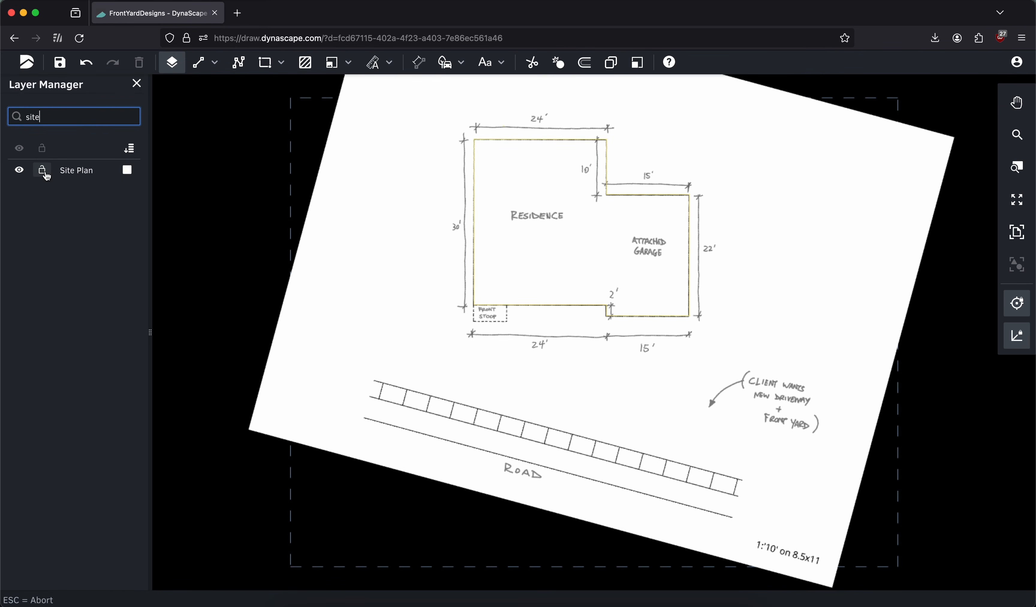
pyautogui.click(43, 170)
pyautogui.click(20, 177)
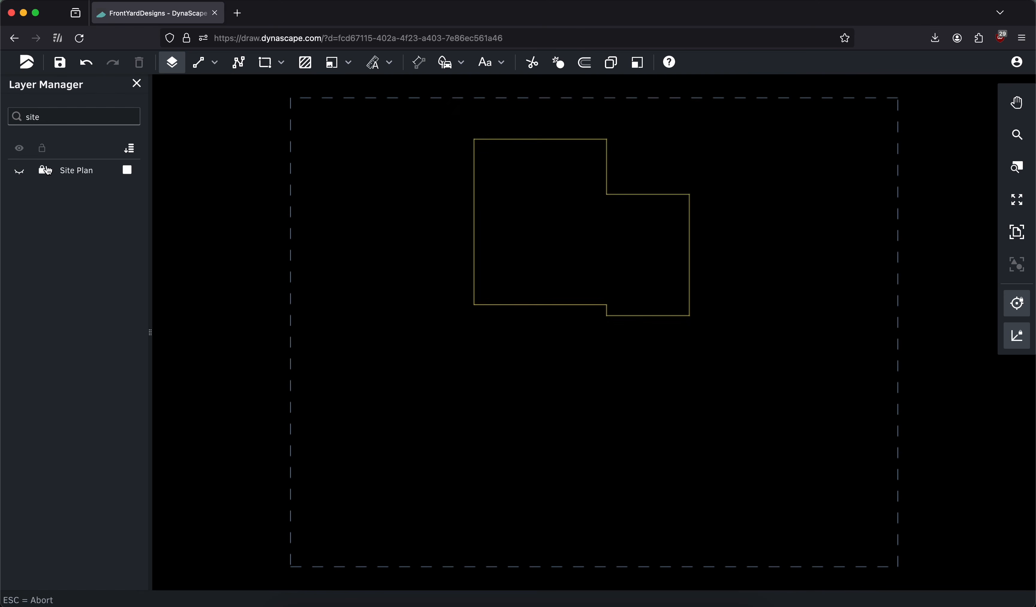
pyautogui.click(136, 83)
# Offset the house outline once by -6" to create the inner face of the walls
pyautogui.moveTo(415, 134); pyautogui.dragTo(370, 167, button='middle')
pyautogui.scroll(5, 485, 213)
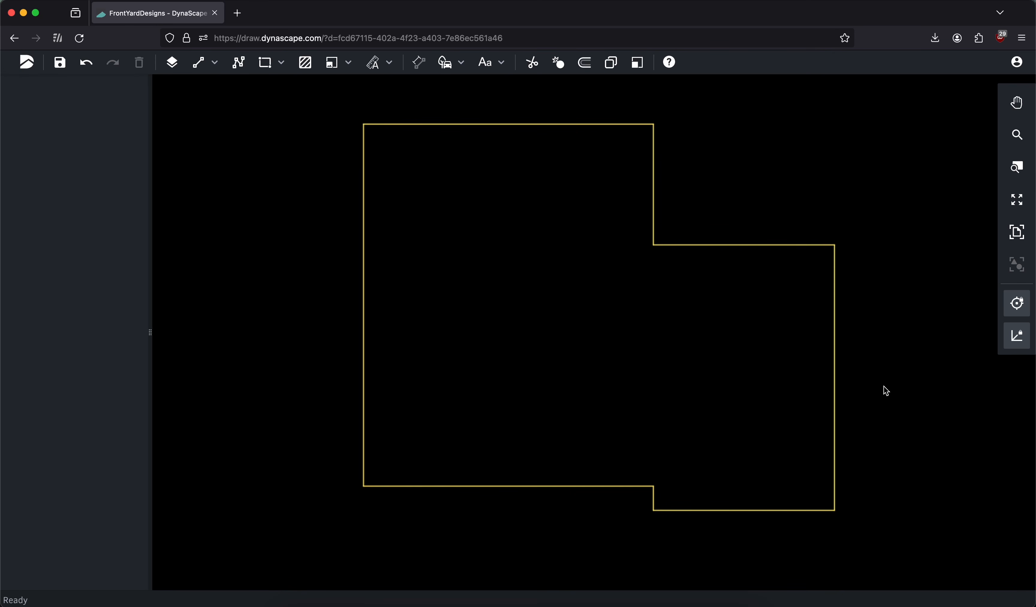
pyautogui.click(835, 343)
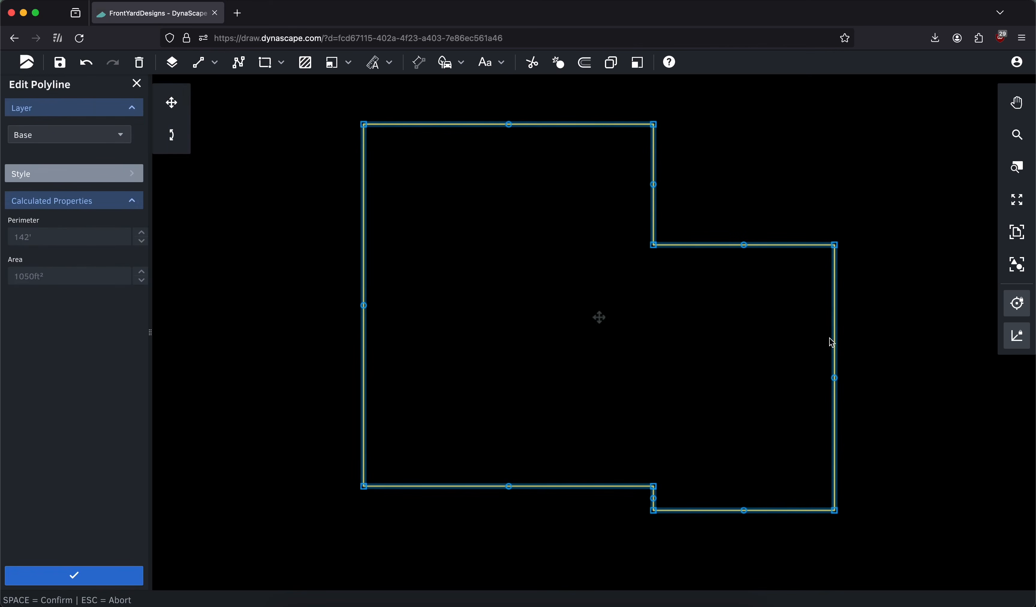
pyautogui.click(136, 83)
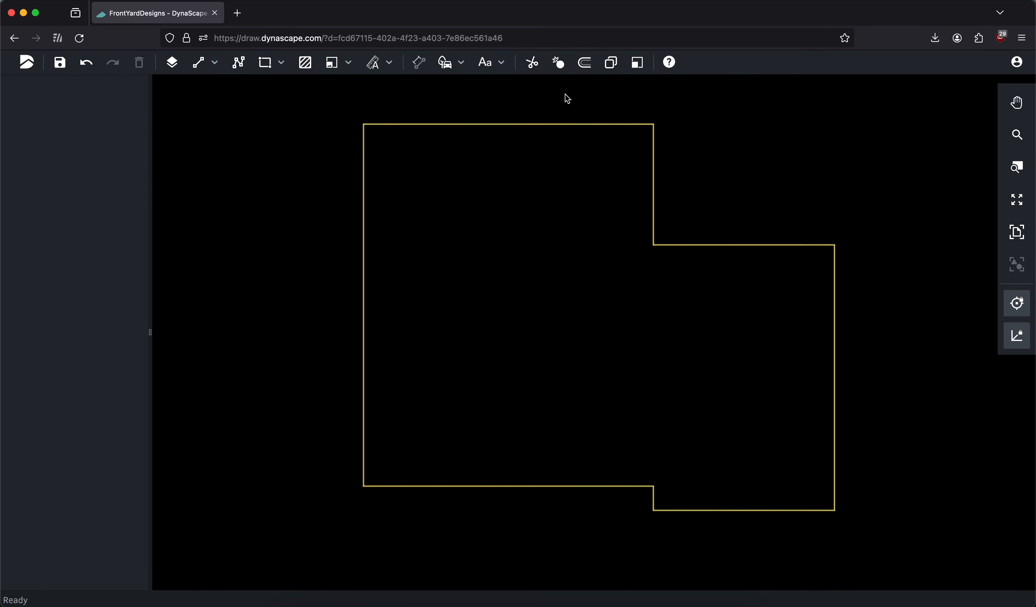
pyautogui.click(585, 71)
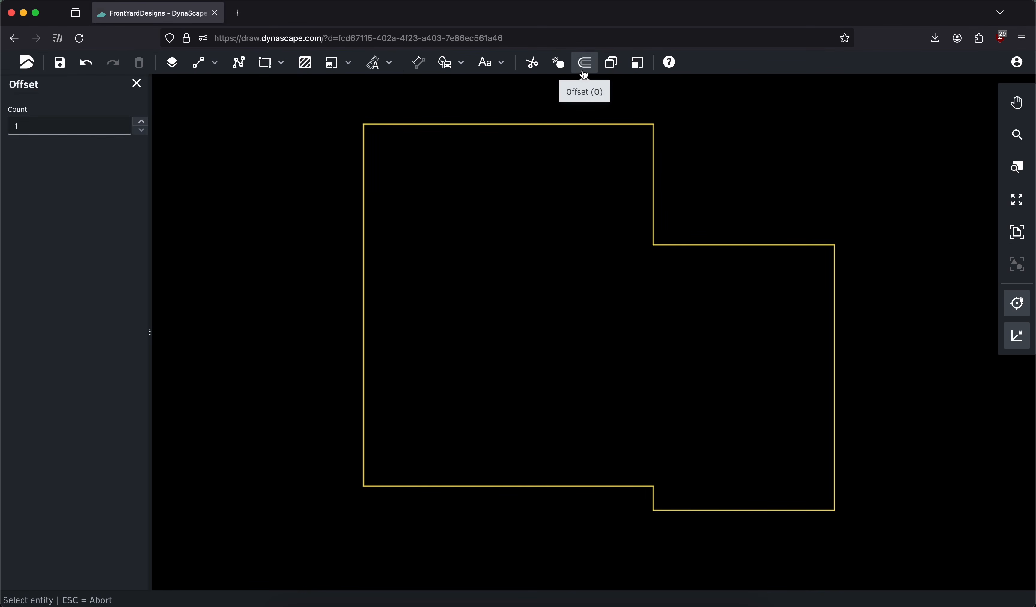
pyautogui.click(740, 245)
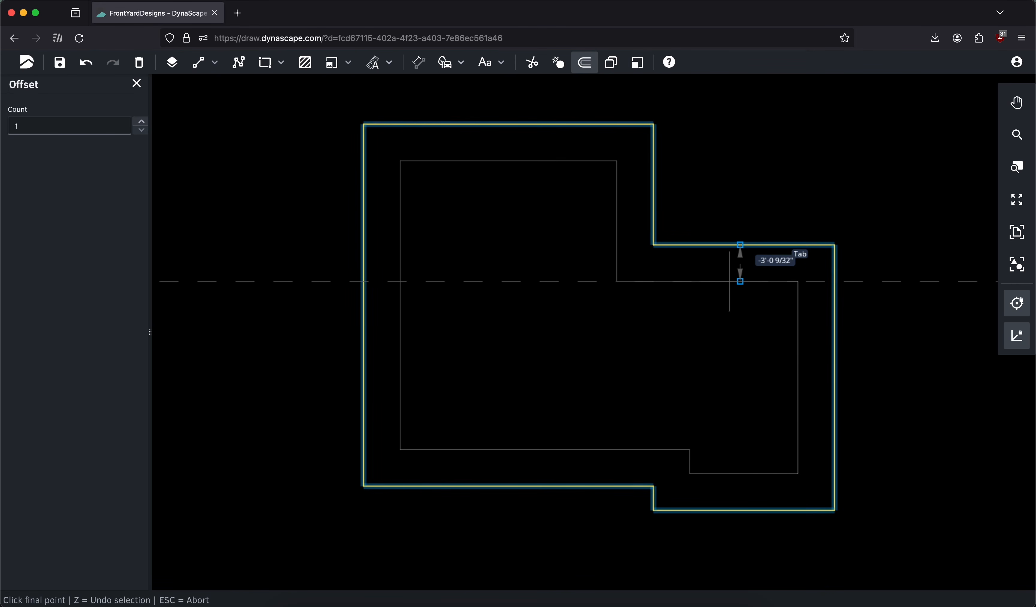
pyautogui.press('Tab')
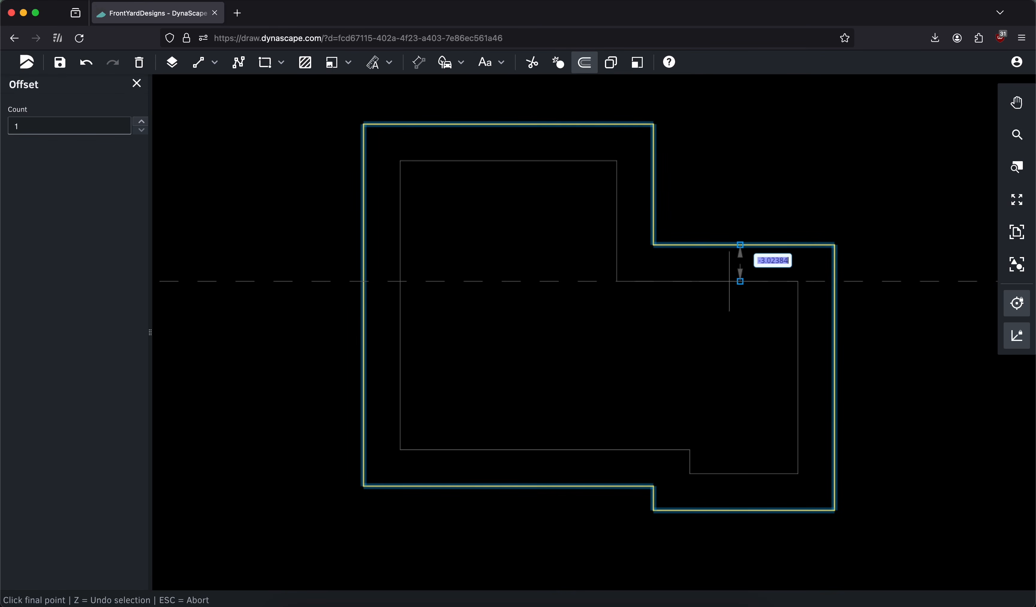
pyautogui.write('-')
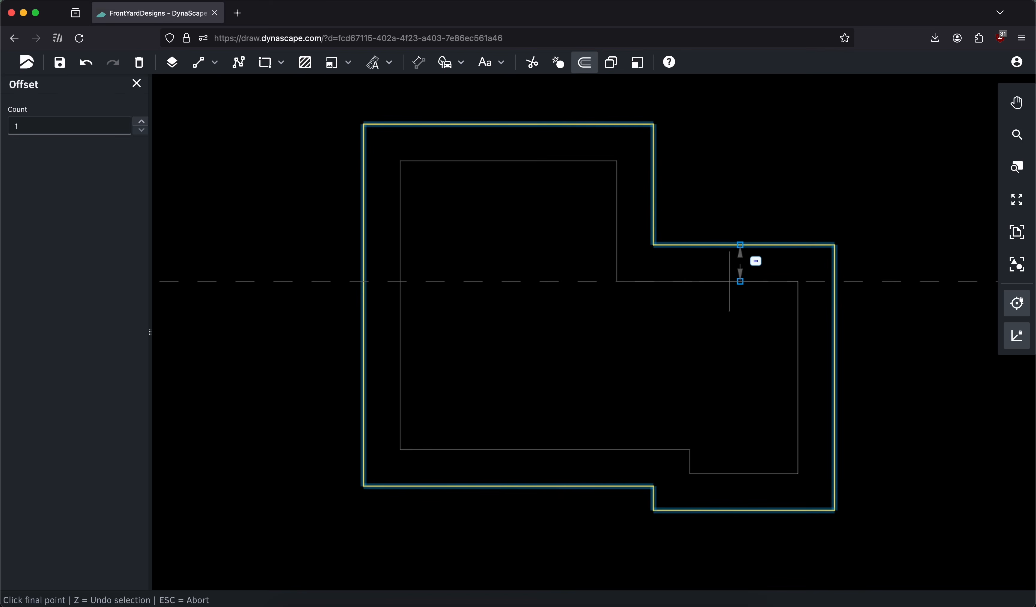
pyautogui.write('6')
pyautogui.write('"')
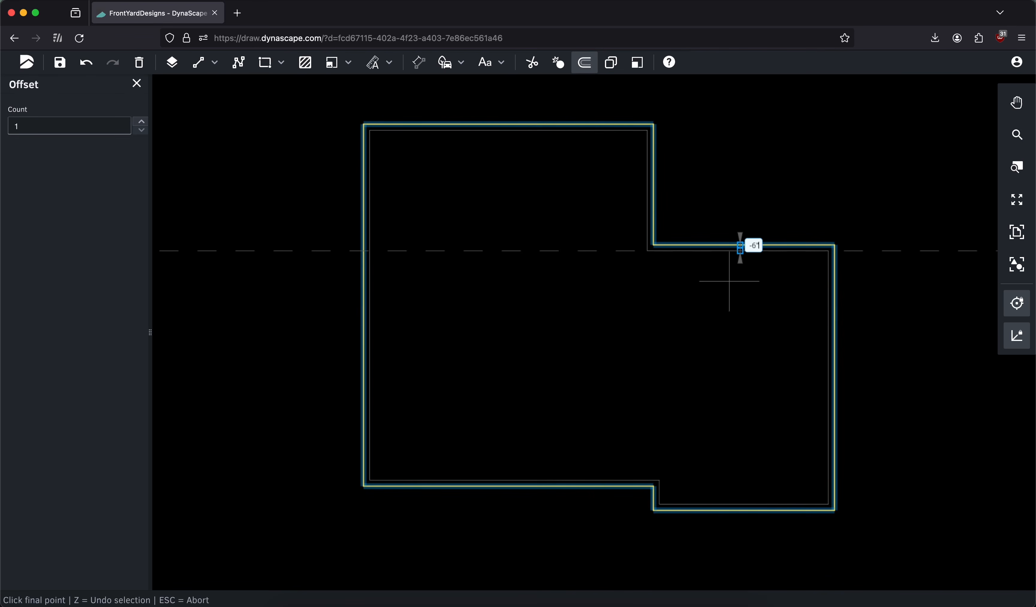
pyautogui.press('Return')
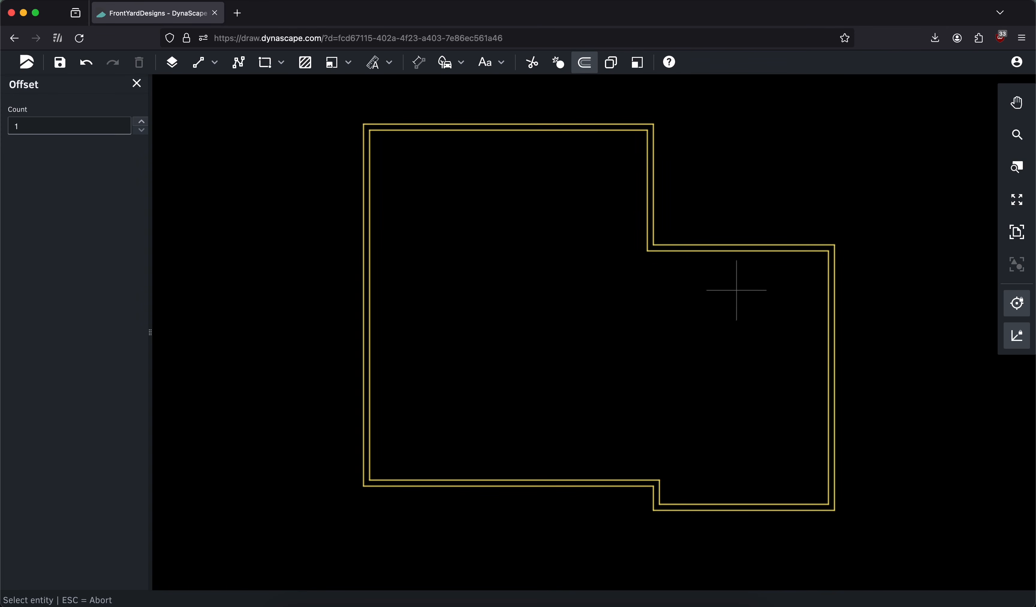
# Offset the outer house outline 3" inward to add a centerline between the two wall lines
pyautogui.scroll(3, 683, 194)
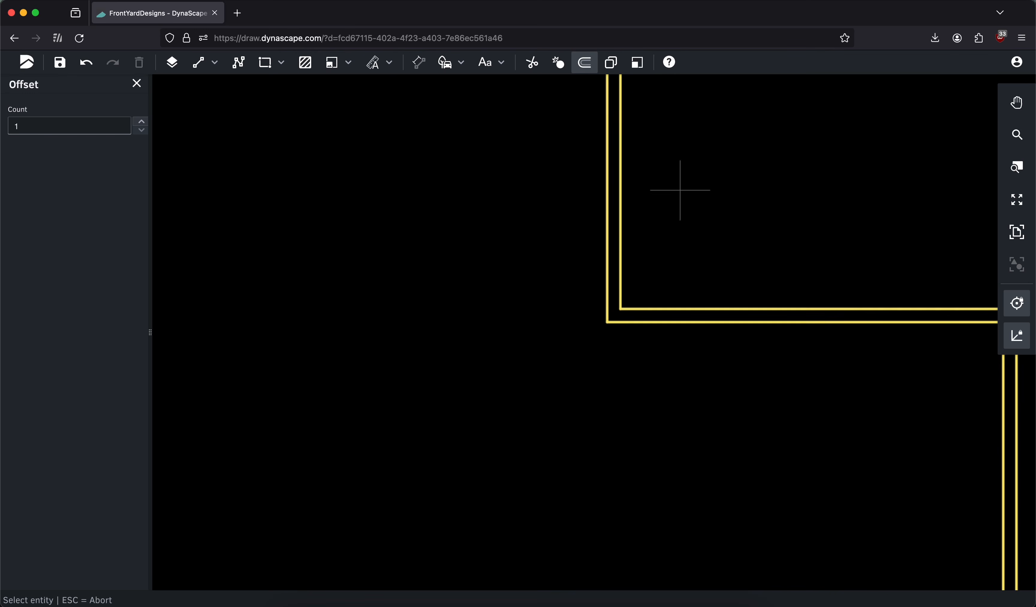
pyautogui.click(608, 203)
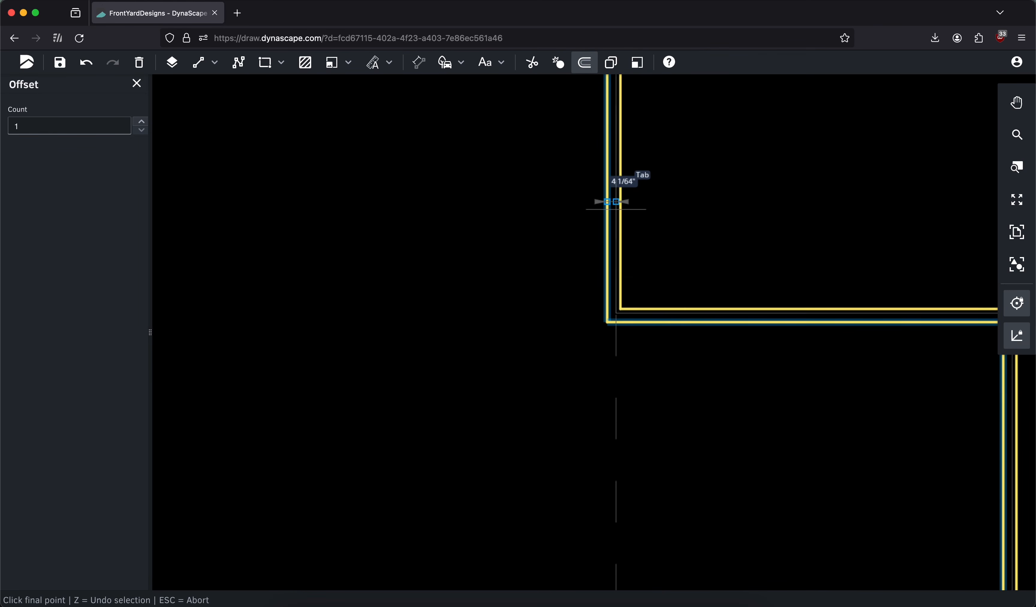
pyautogui.press('Tab')
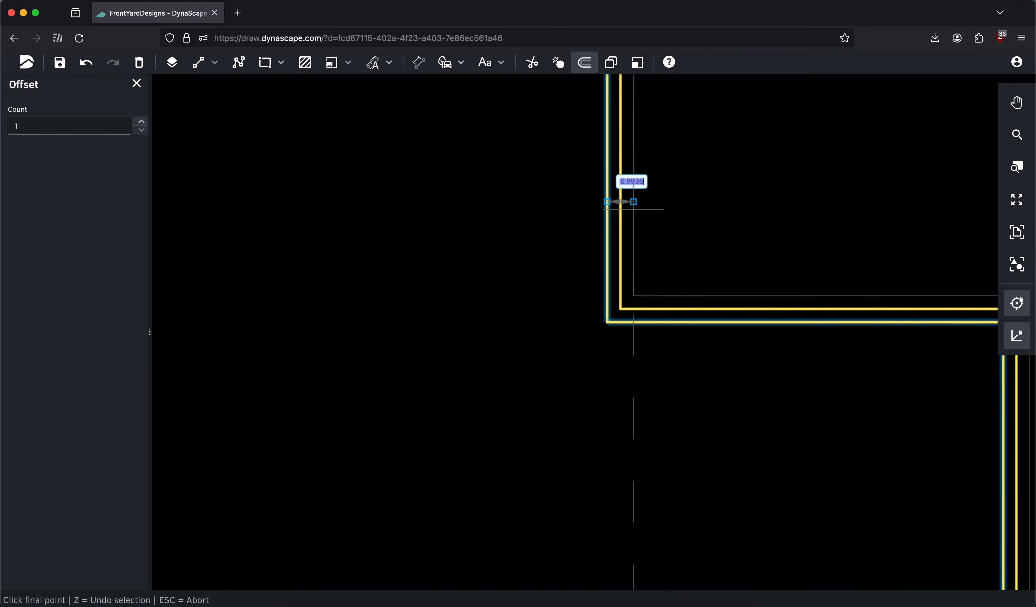
pyautogui.write('3')
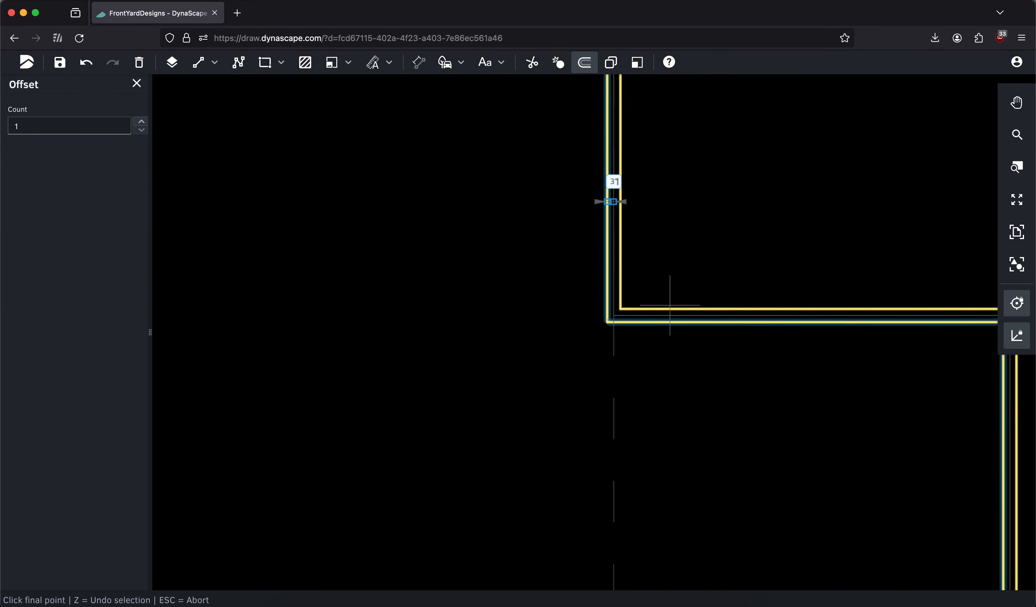
pyautogui.click(687, 247)
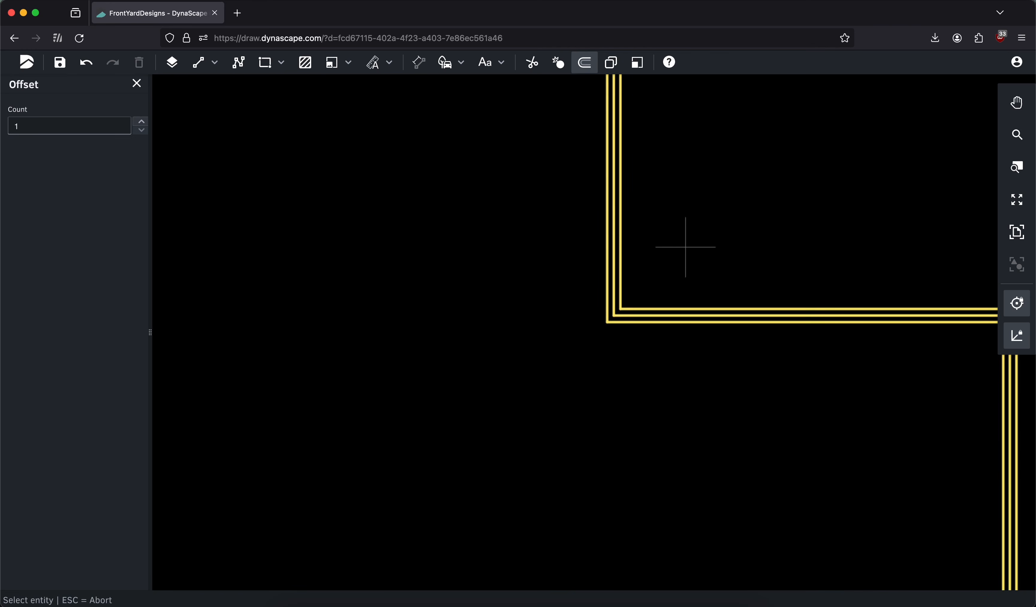
pyautogui.click(137, 84)
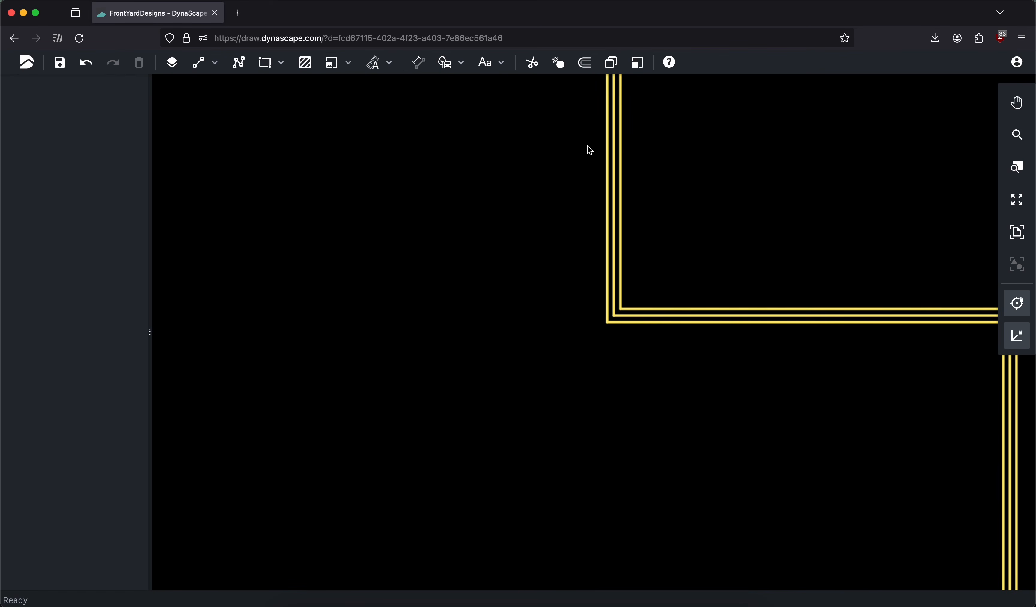
# Try Weight 4 on the middle wall polyline, then set its line weight to Weight 5
pyautogui.click(616, 150)
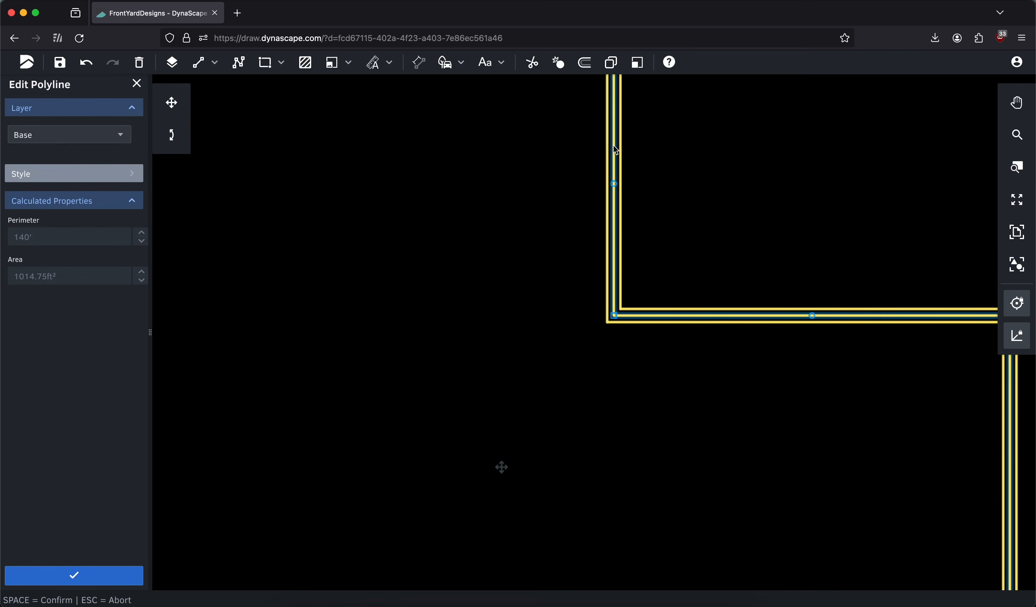
pyautogui.scroll(-2, 489, 189)
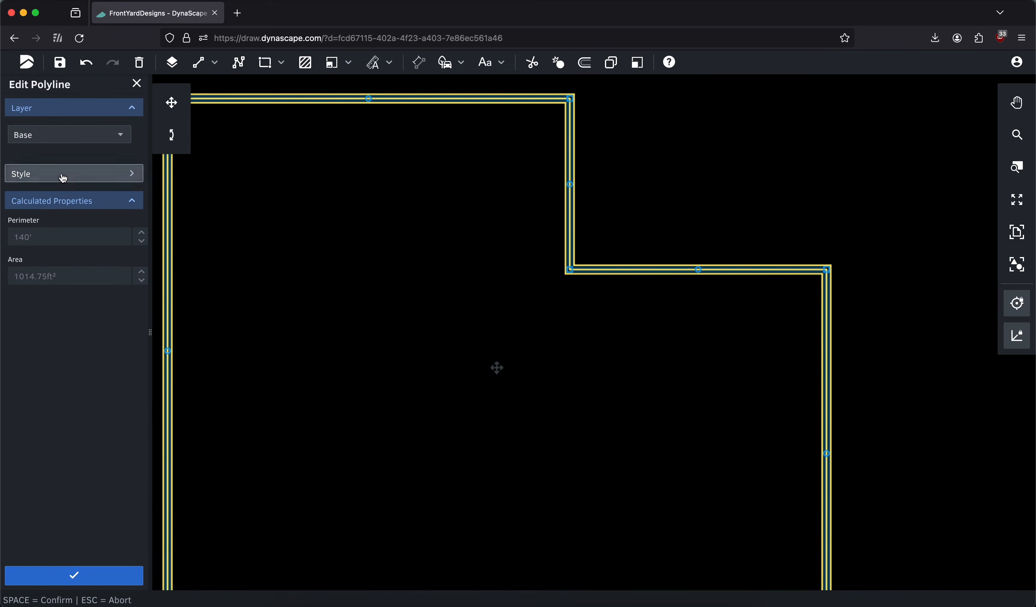
pyautogui.click(63, 175)
pyautogui.click(53, 249)
pyautogui.click(59, 384)
pyautogui.hscroll(4, 422, 221)
pyautogui.scroll(2, 421, 221)
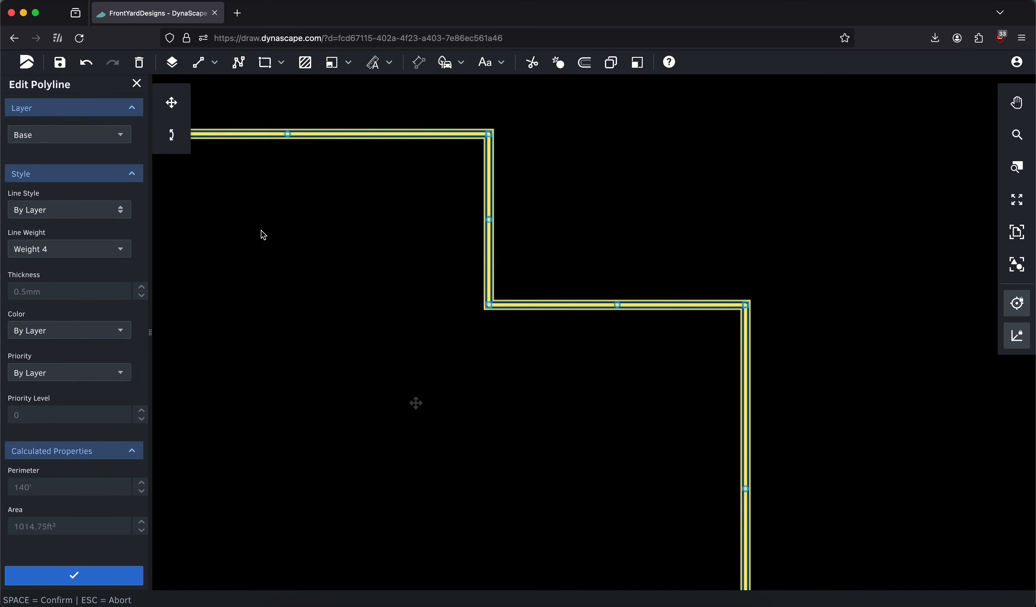
pyautogui.click(58, 249)
pyautogui.click(42, 406)
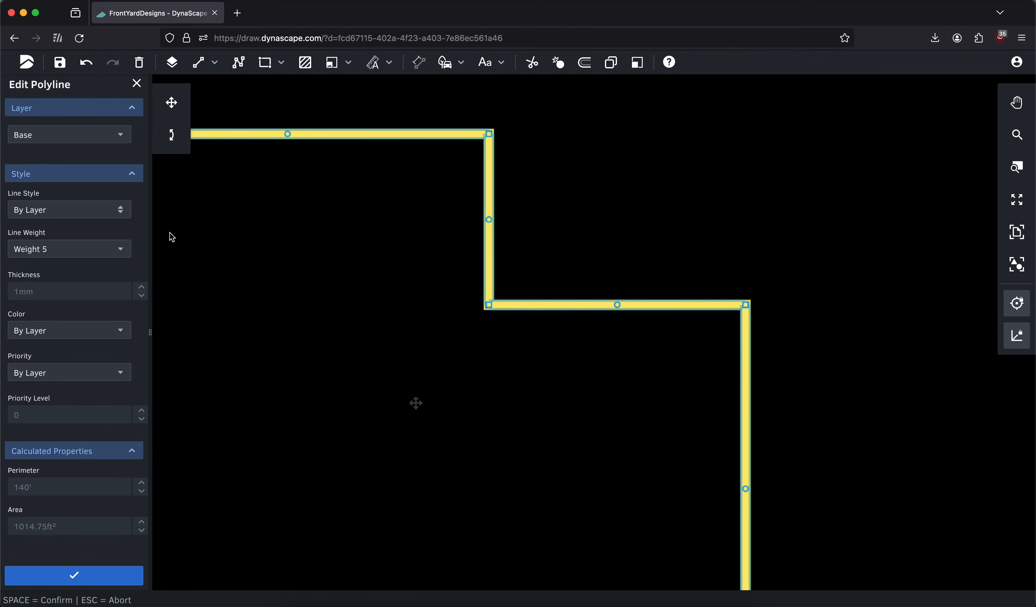
# Assign the middle wall polyline to the Building layer and set its color to Pink
pyautogui.click(80, 137)
pyautogui.click(63, 202)
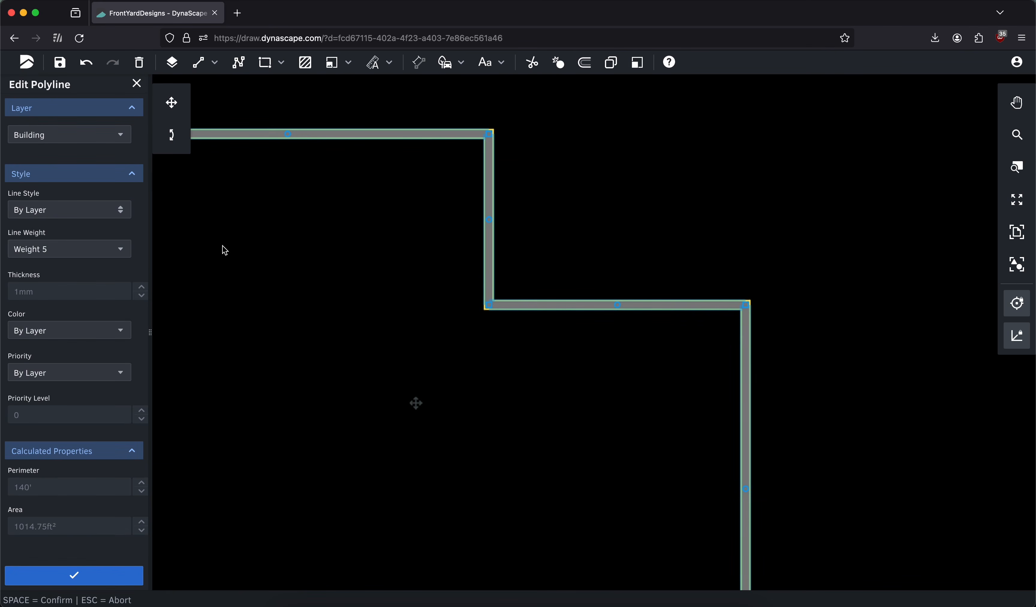
pyautogui.click(80, 336)
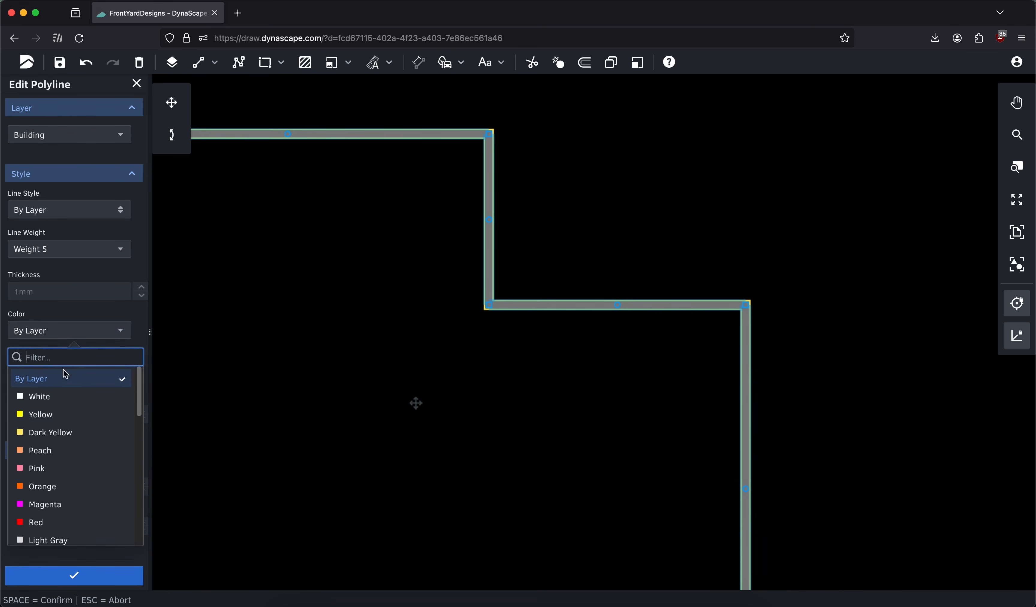
pyautogui.click(51, 469)
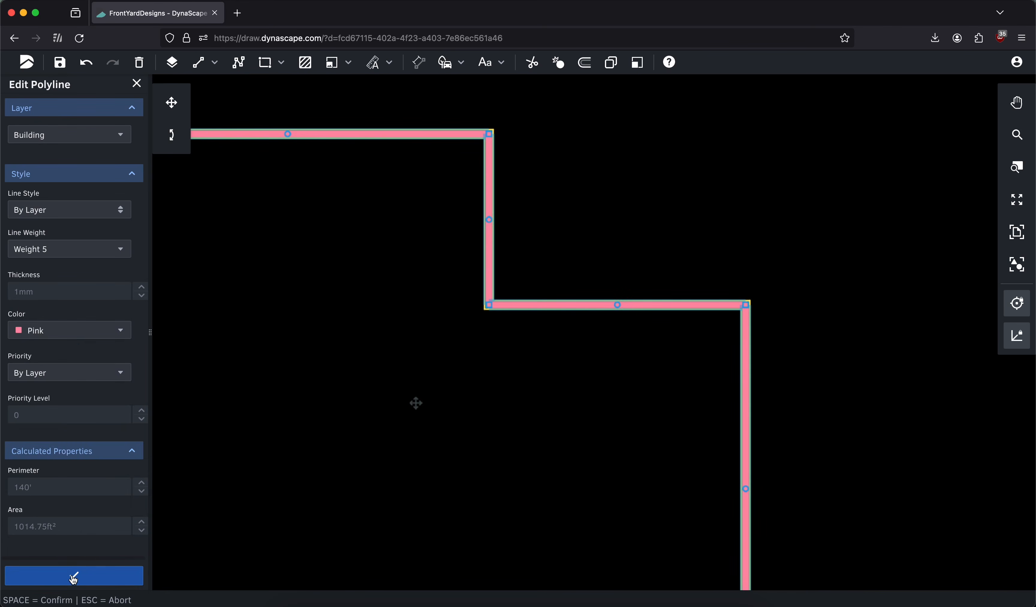
pyautogui.click(84, 577)
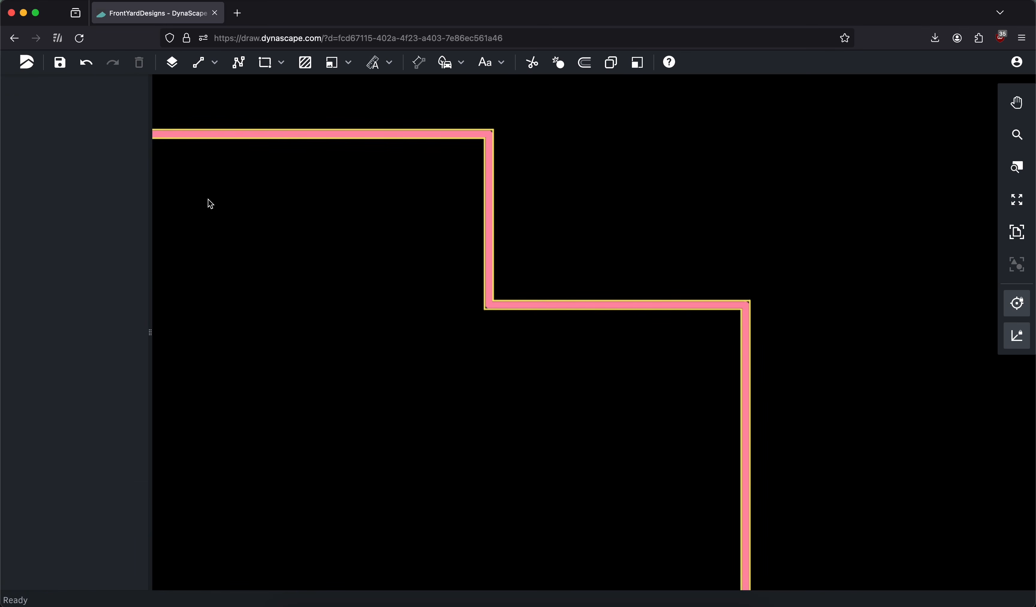
# Search for "site" among the layers and make the Site Plan layer visible while keeping it locked
pyautogui.scroll(-2, 301, 240)
pyautogui.click(1010, 239)
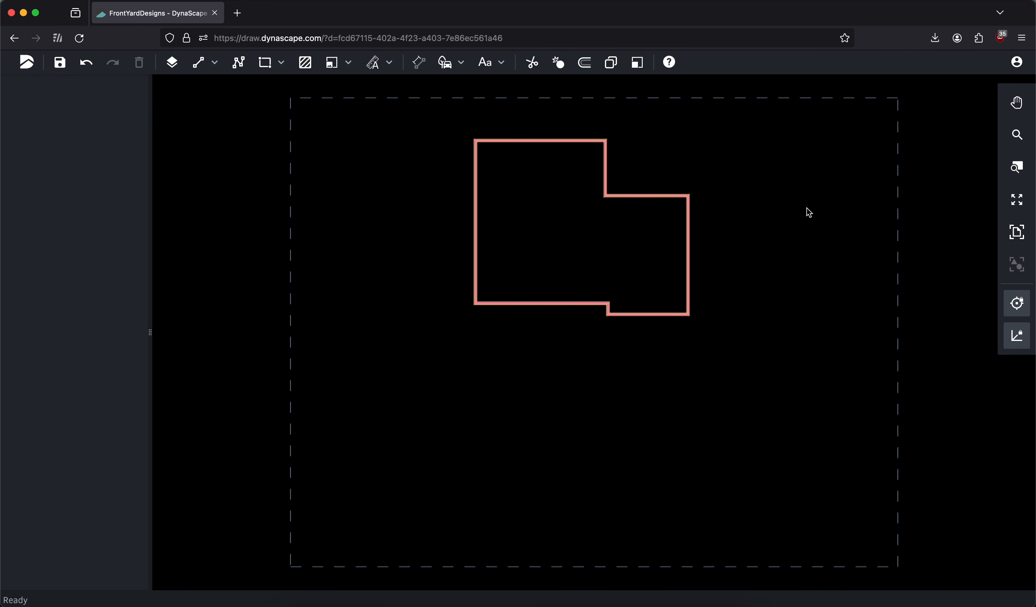
pyautogui.click(171, 62)
pyautogui.click(70, 114)
pyautogui.write('site')
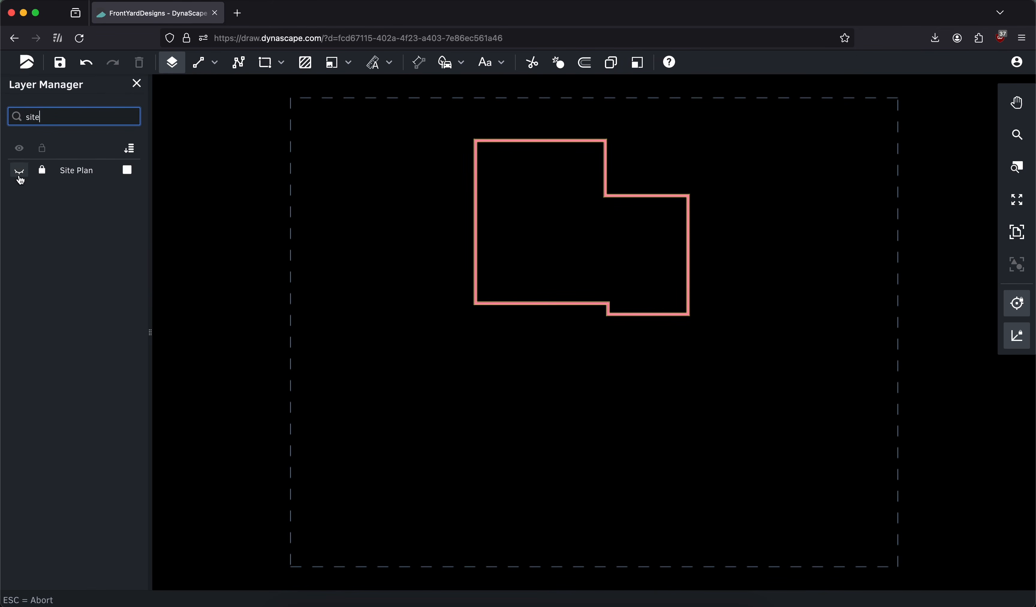
pyautogui.click(19, 171)
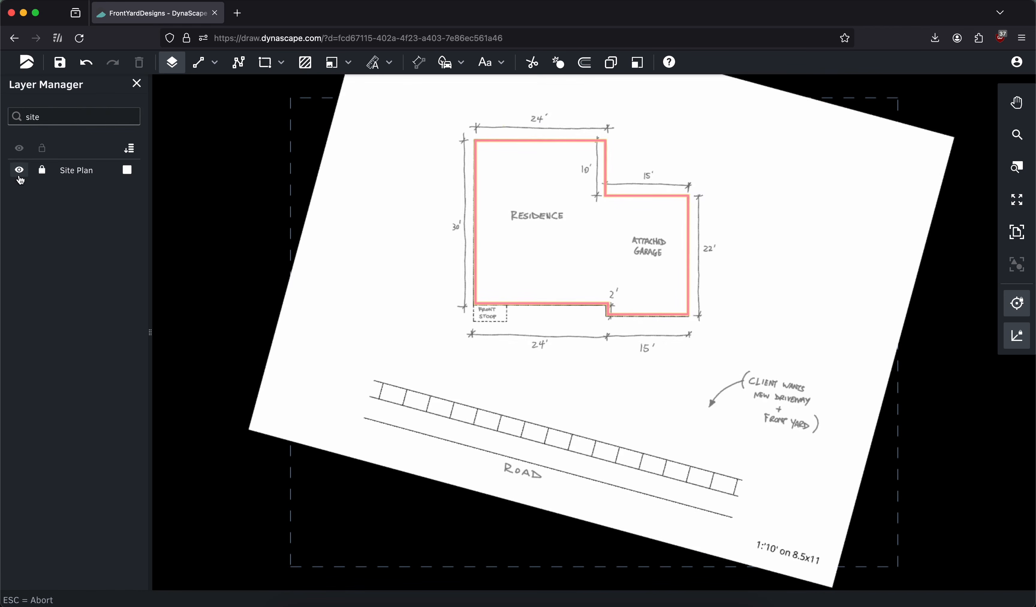
pyautogui.click(137, 84)
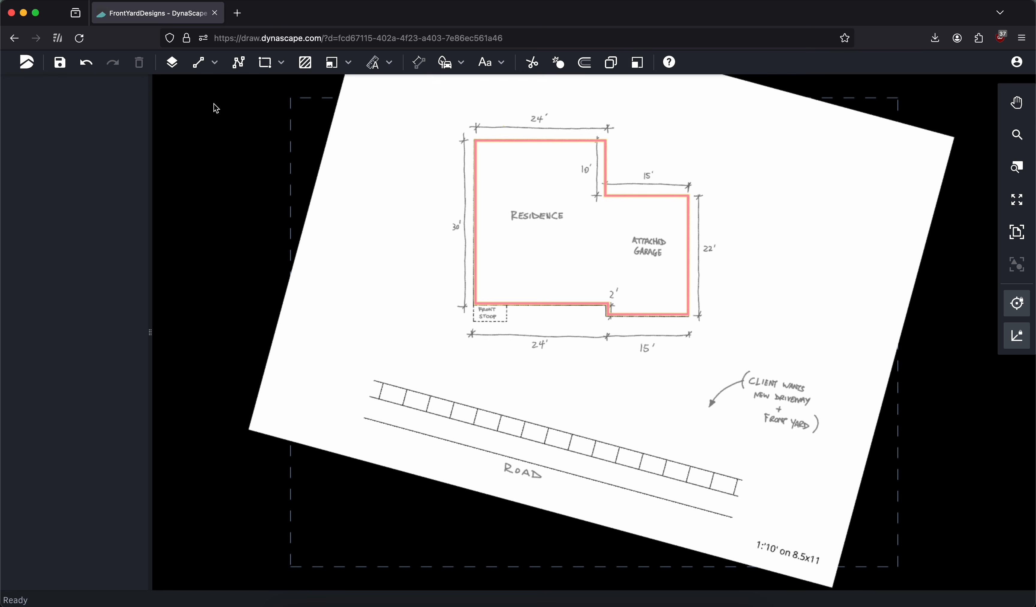
# Draw a vertical driveway edge line about 39.3' long on the Drive/Road layer, from the garage's lower-left corner down past the road
pyautogui.click(202, 74)
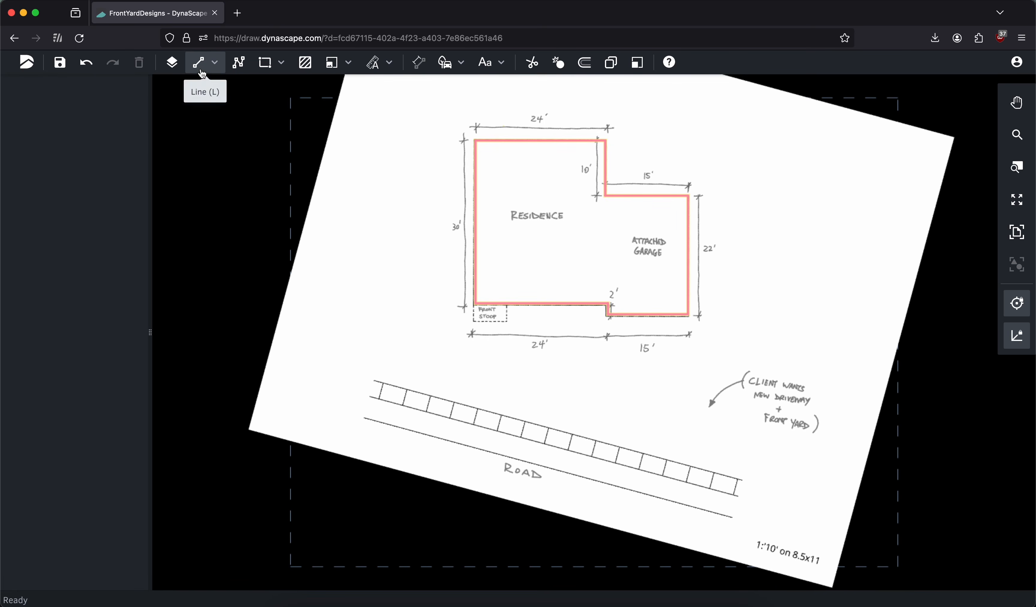
pyautogui.click(77, 143)
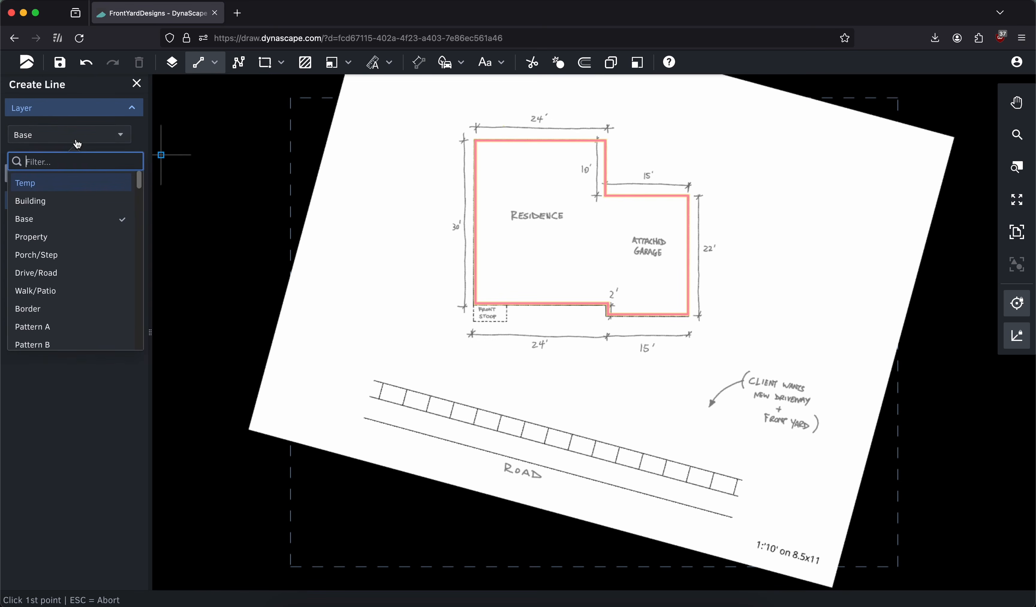
pyautogui.write('drive')
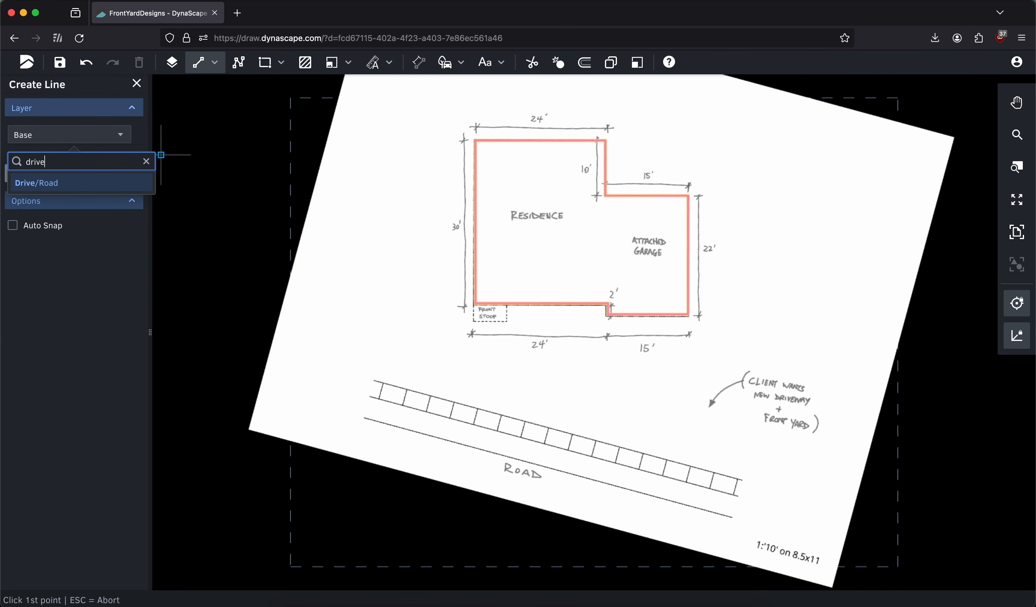
pyautogui.click(61, 186)
pyautogui.scroll(4, 676, 343)
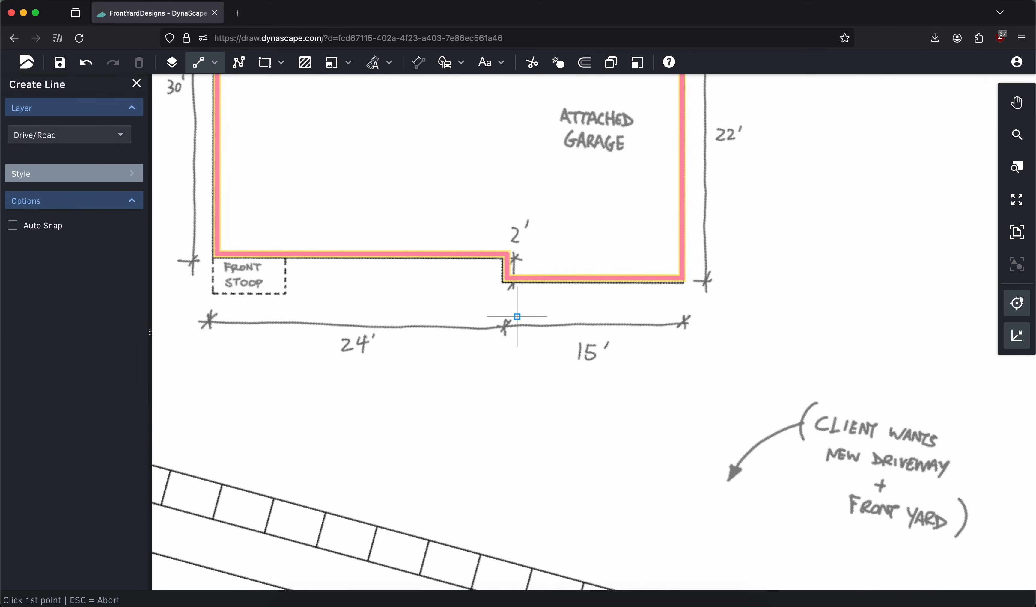
pyautogui.scroll(2, 515, 275)
pyautogui.click(509, 255)
pyautogui.scroll(-3, 511, 253)
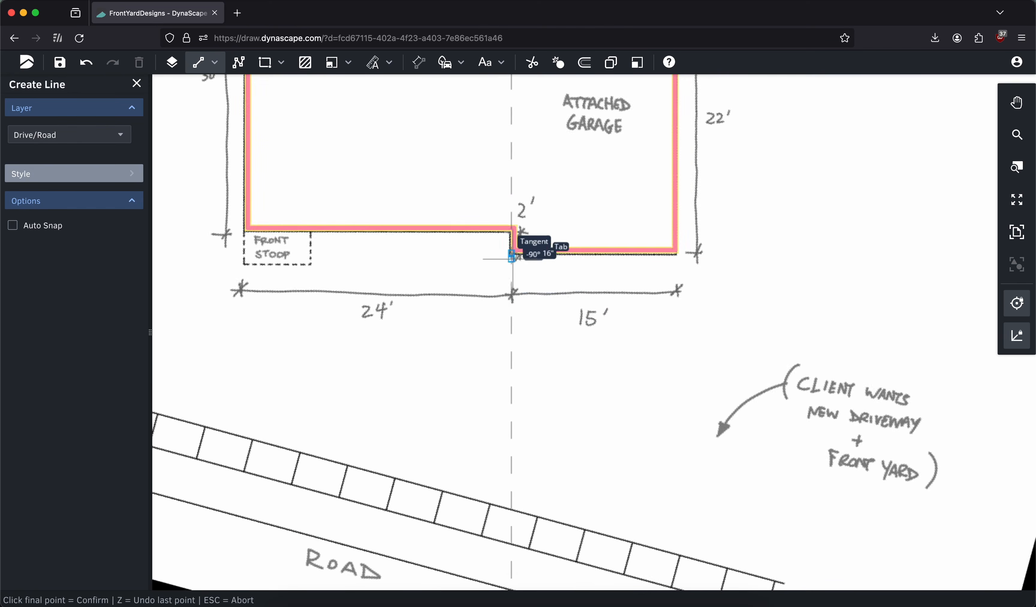
pyautogui.scroll(-2, 515, 384)
pyautogui.moveTo(523, 357); pyautogui.dragTo(523, 331)
pyautogui.click(521, 433)
pyautogui.click(136, 83)
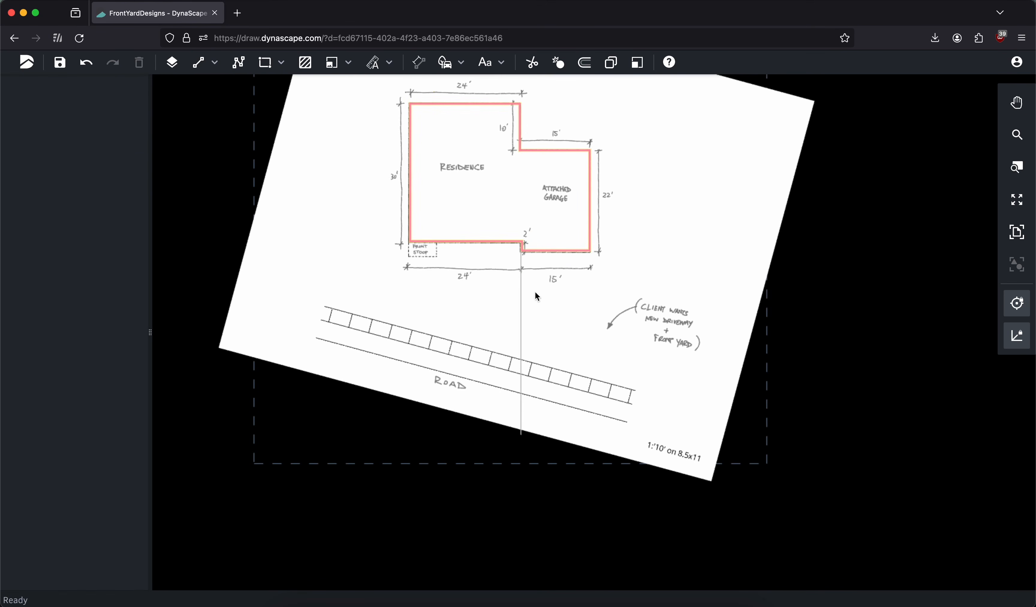
# Copy the driveway edge line and paste the duplicate 13'6" to its right
pyautogui.click(522, 296)
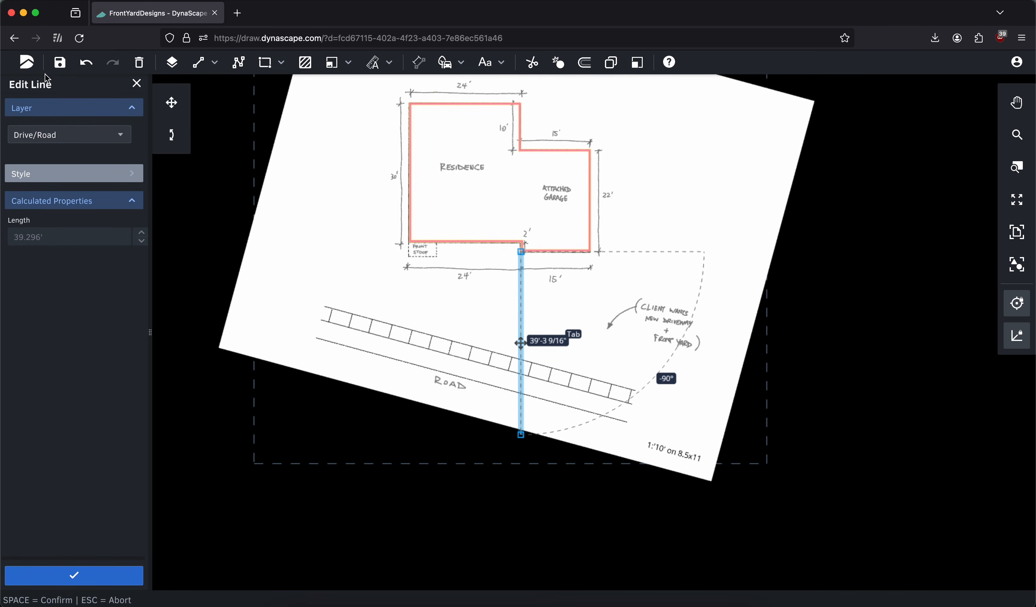
pyautogui.click(27, 63)
pyautogui.moveTo(37, 151)
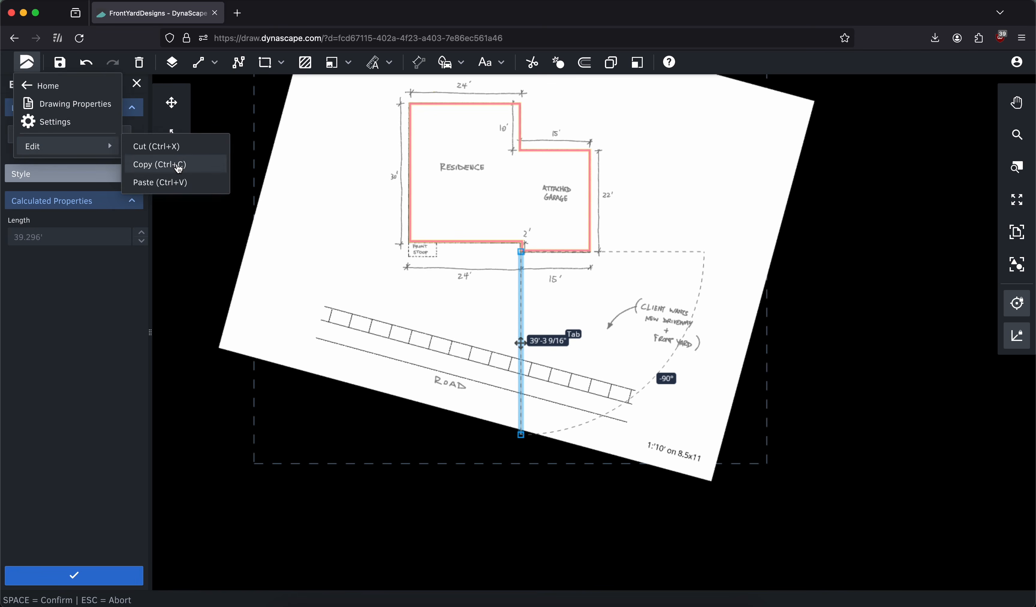
pyautogui.click(160, 164)
pyautogui.click(28, 64)
pyautogui.moveTo(83, 146)
pyautogui.click(167, 182)
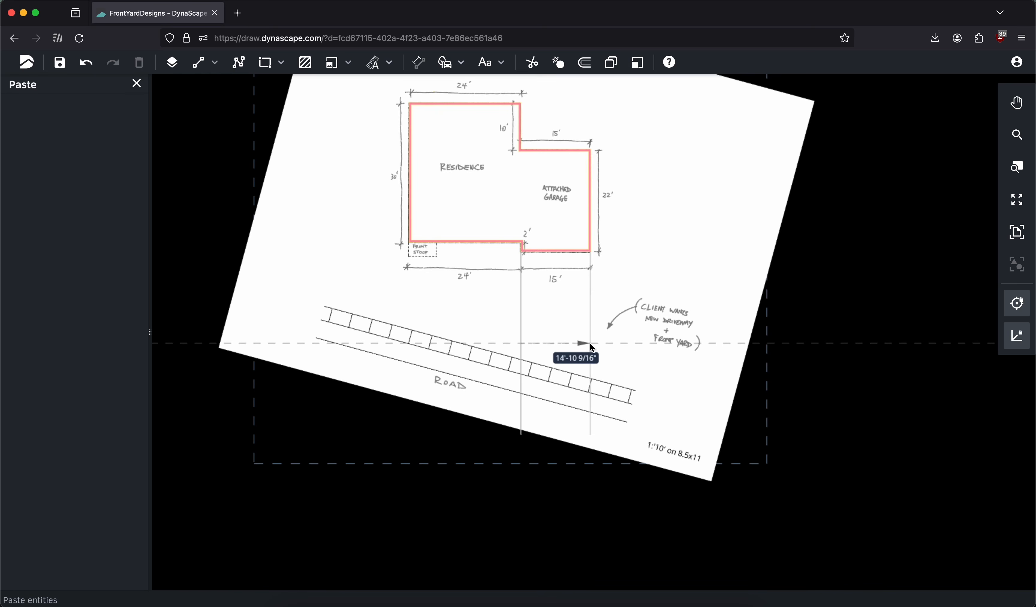
pyautogui.press('Tab')
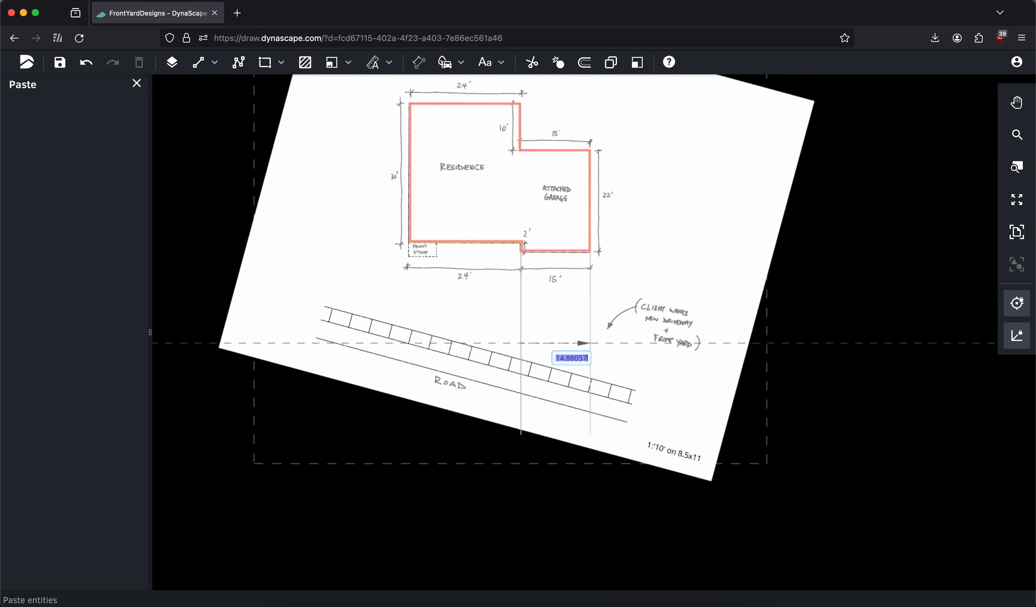
pyautogui.write("13'6")
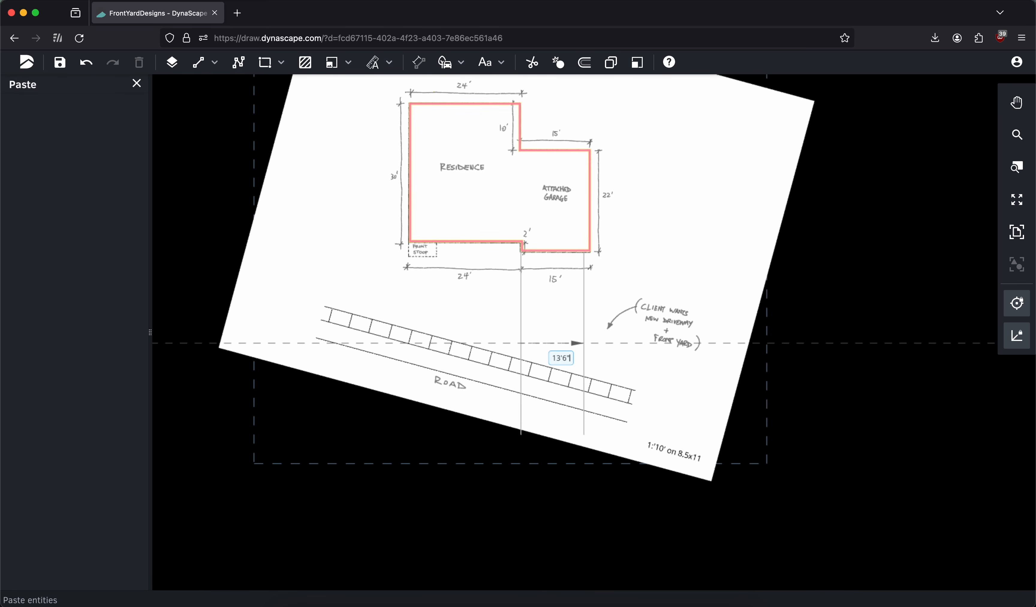
pyautogui.press('Return')
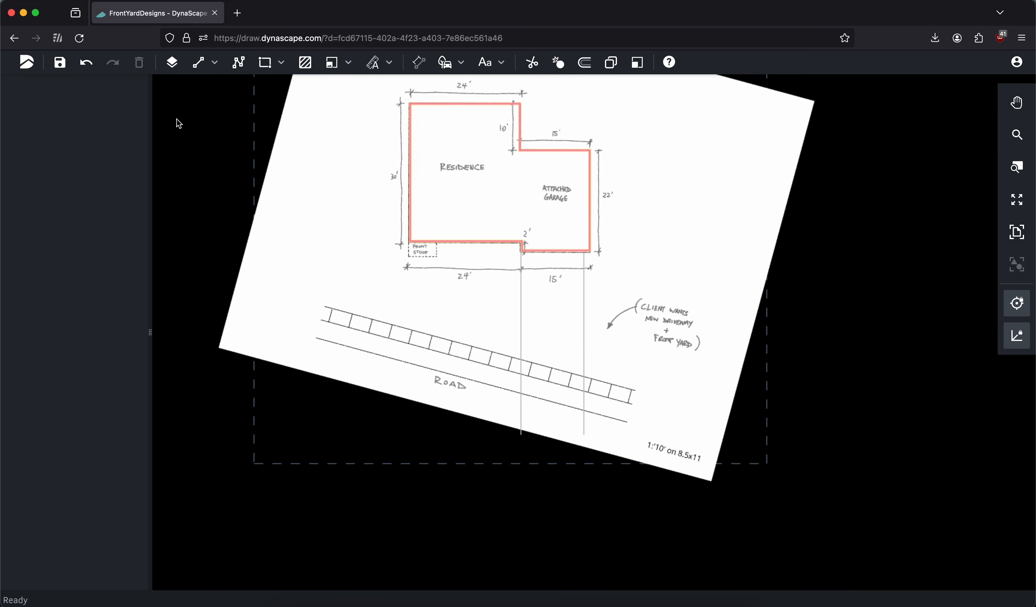
# Trace the sidewalk's lower edge on the Drive/Road layer with a line about 74.2' long at about -15.2°, extending past the sketch
pyautogui.click(194, 69)
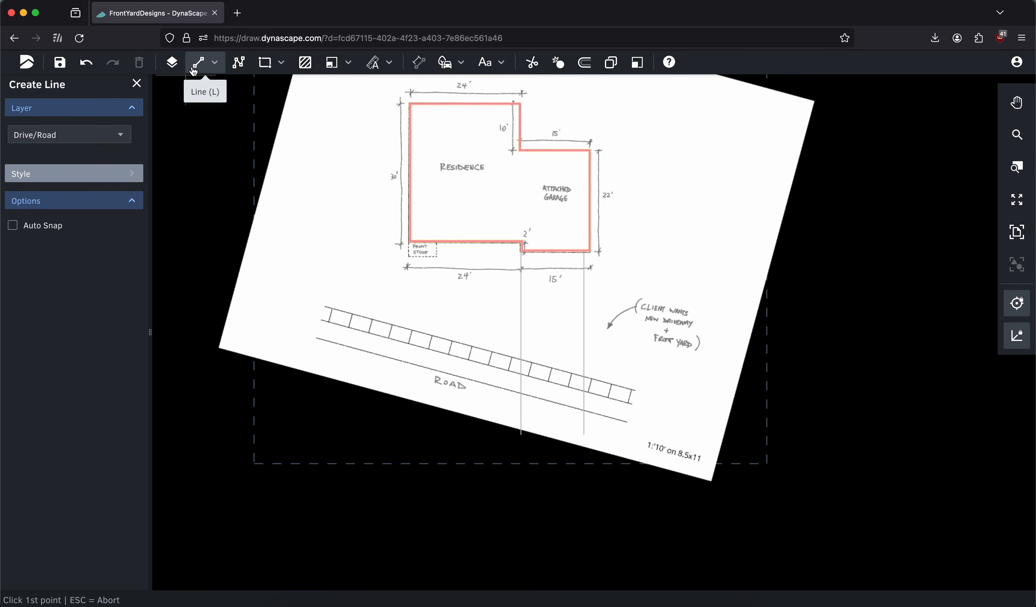
pyautogui.click(322, 320)
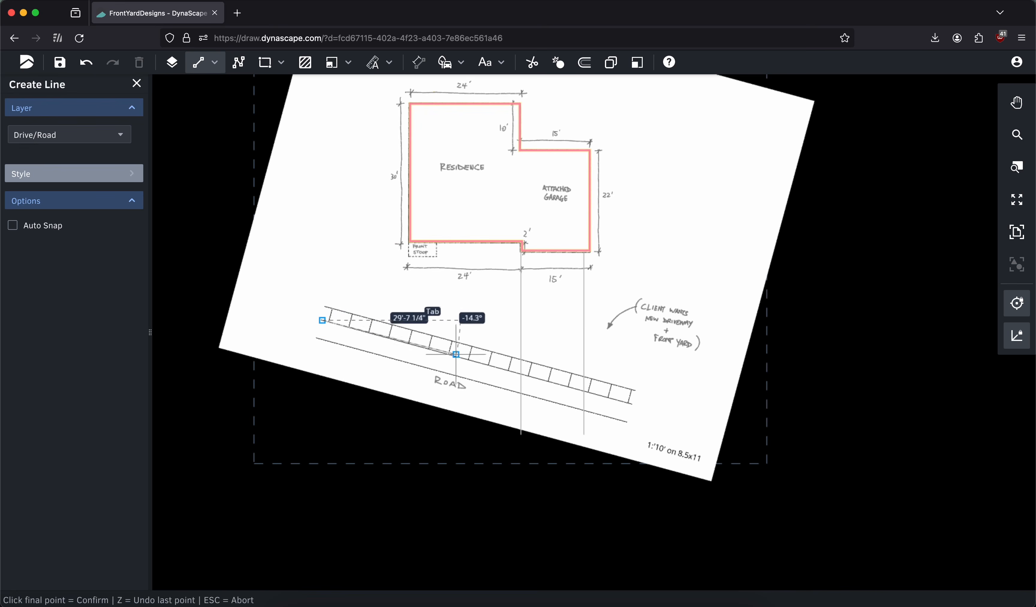
pyautogui.doubleClick(655, 411)
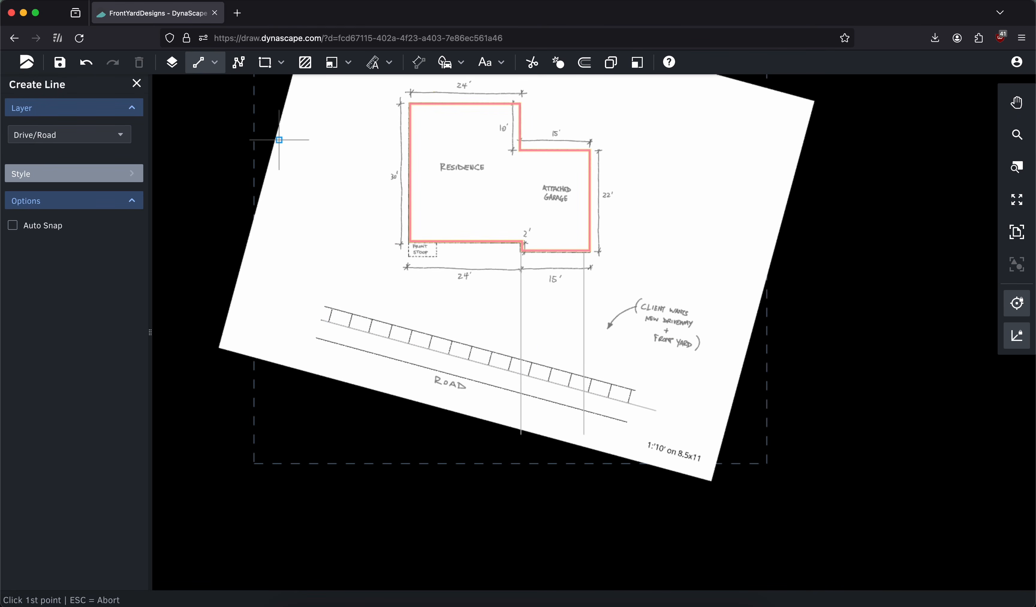
pyautogui.click(144, 89)
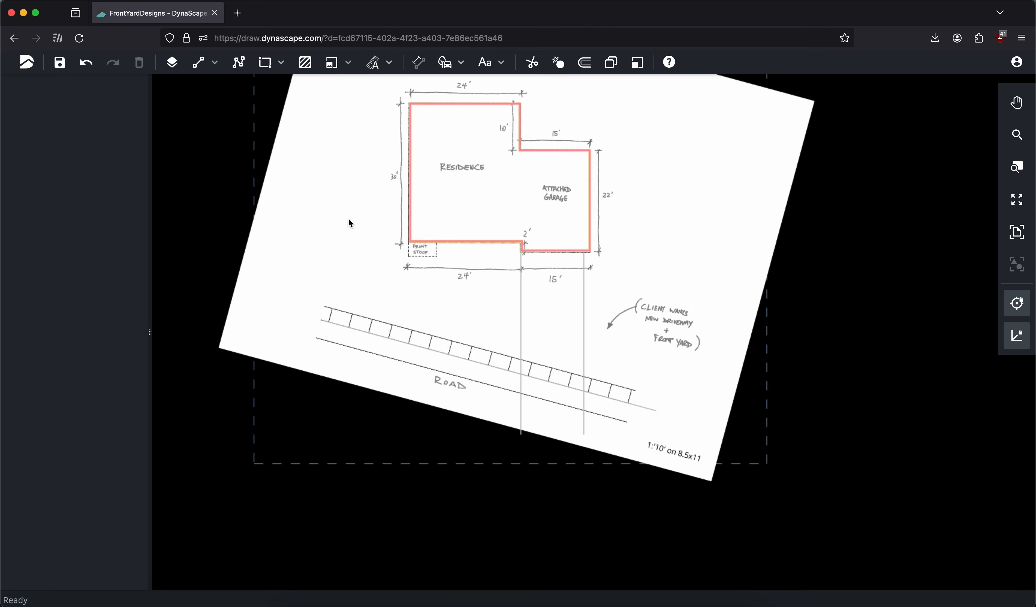
# Copy the sidewalk's lower edge line and paste it 3' toward the house as the upper edge
pyautogui.click(557, 389)
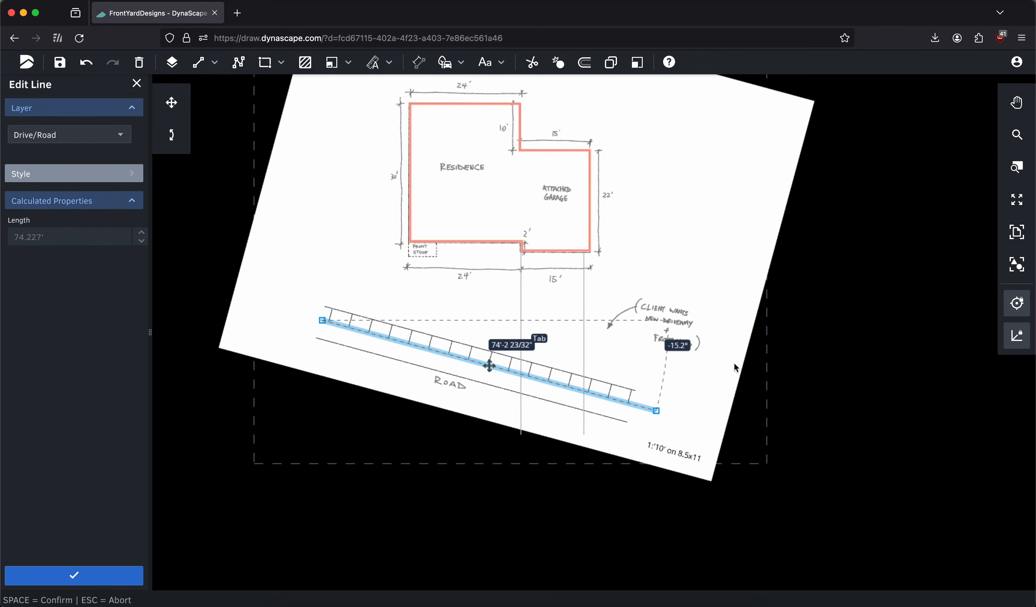
pyautogui.press('Escape')
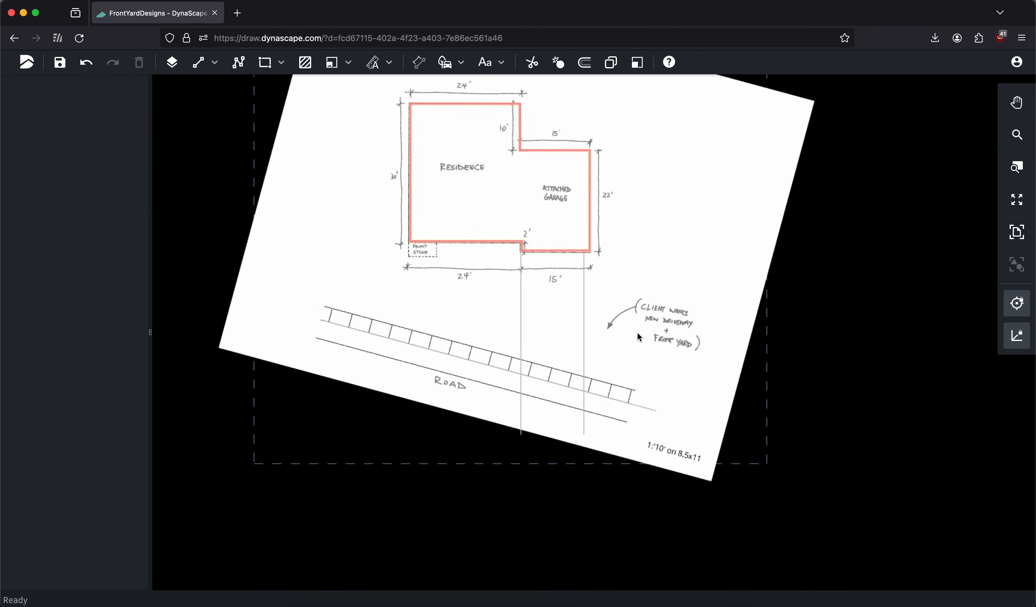
pyautogui.press('super+v')
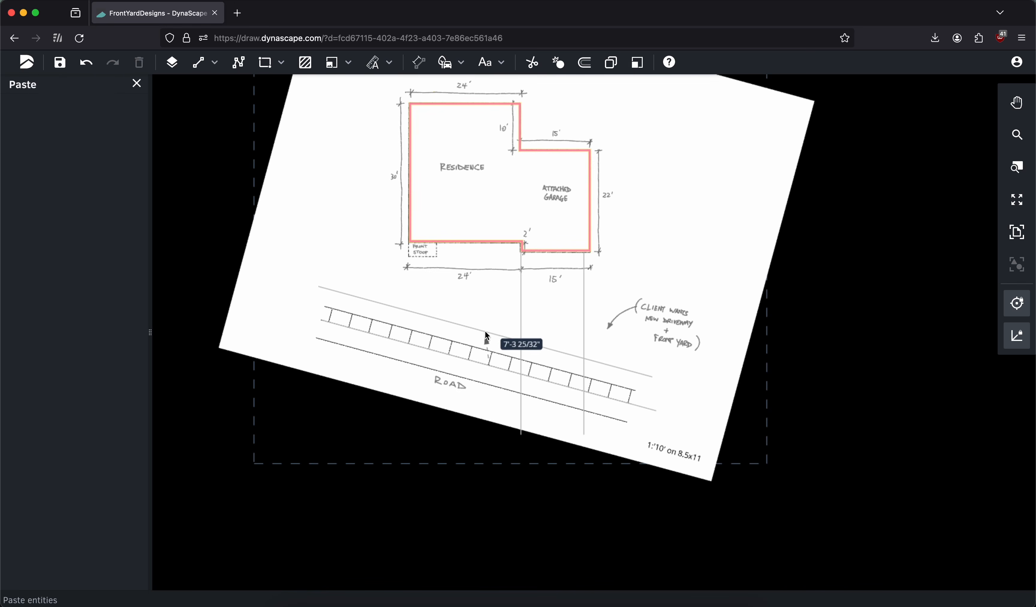
pyautogui.press('Tab')
pyautogui.write("3'")
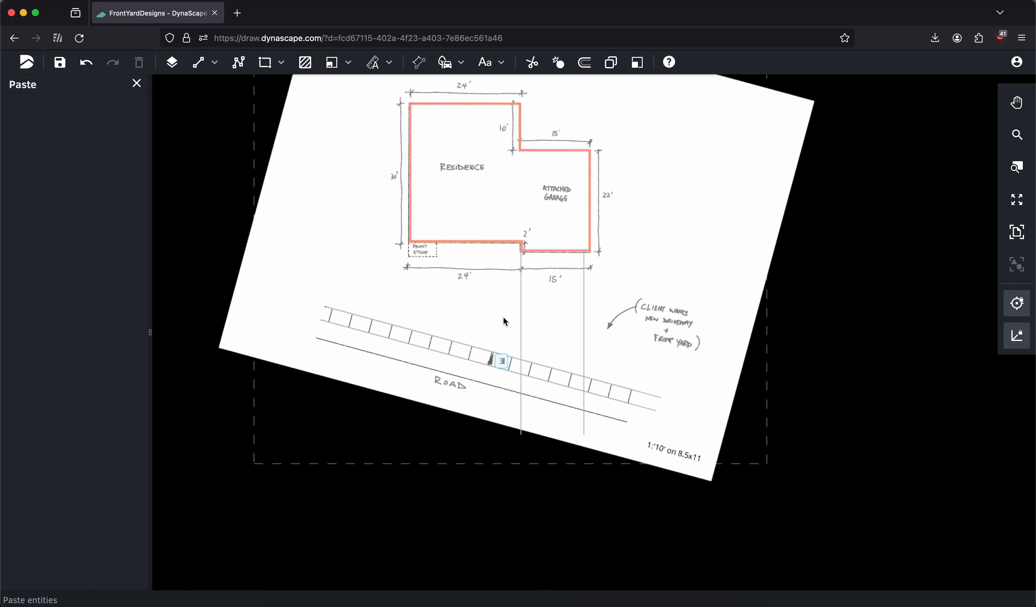
pyautogui.press('Return')
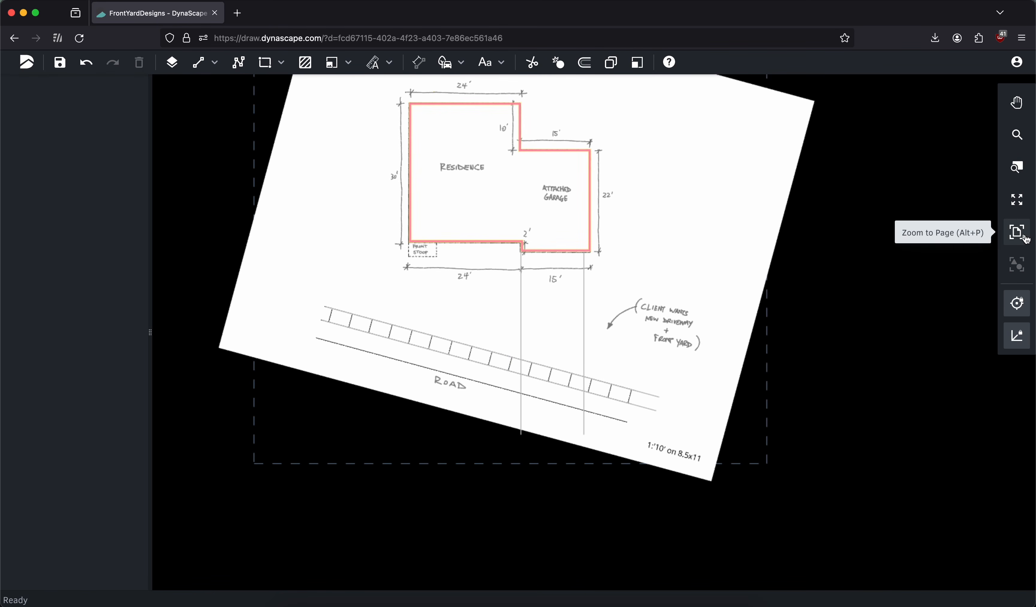
# Set up the Line tool for the front stoop with Auto Snap enabled and the Porch/Step layer
pyautogui.scroll(3, 469, 235)
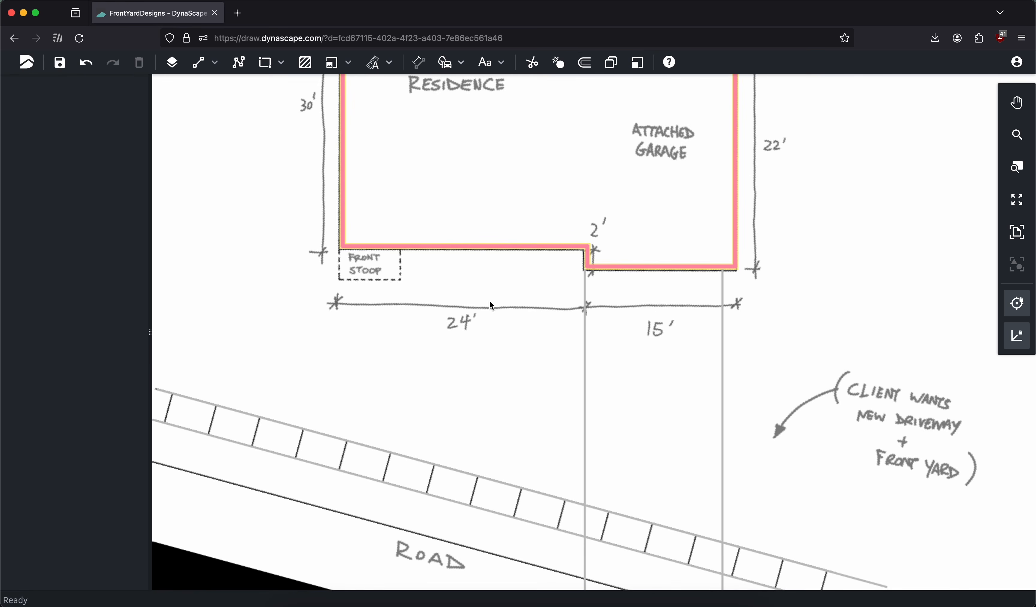
pyautogui.moveTo(491, 302); pyautogui.dragTo(662, 273, button='middle')
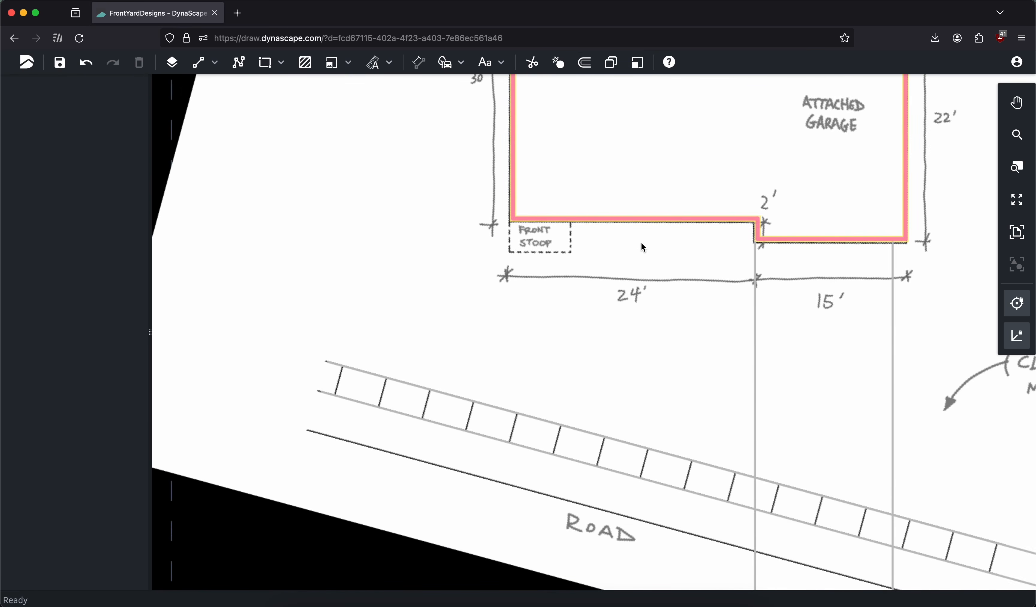
pyautogui.scroll(3, 567, 226)
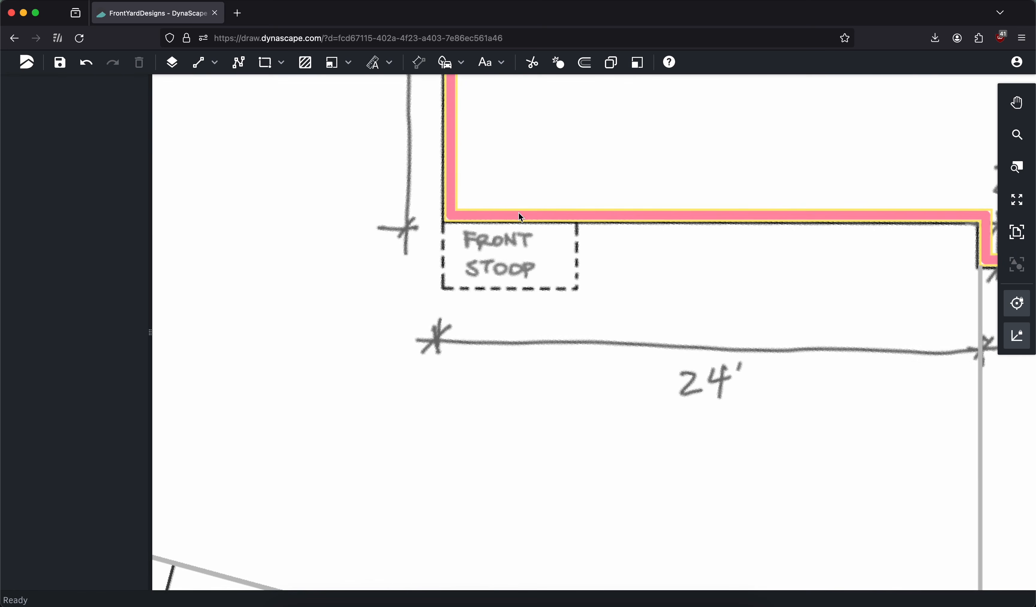
pyautogui.click(201, 72)
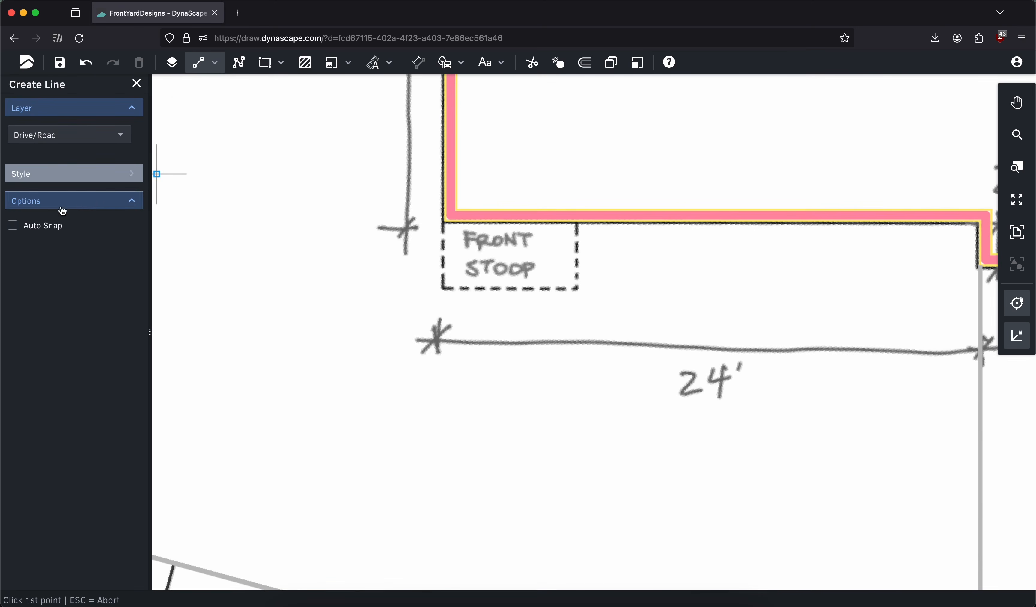
pyautogui.click(43, 229)
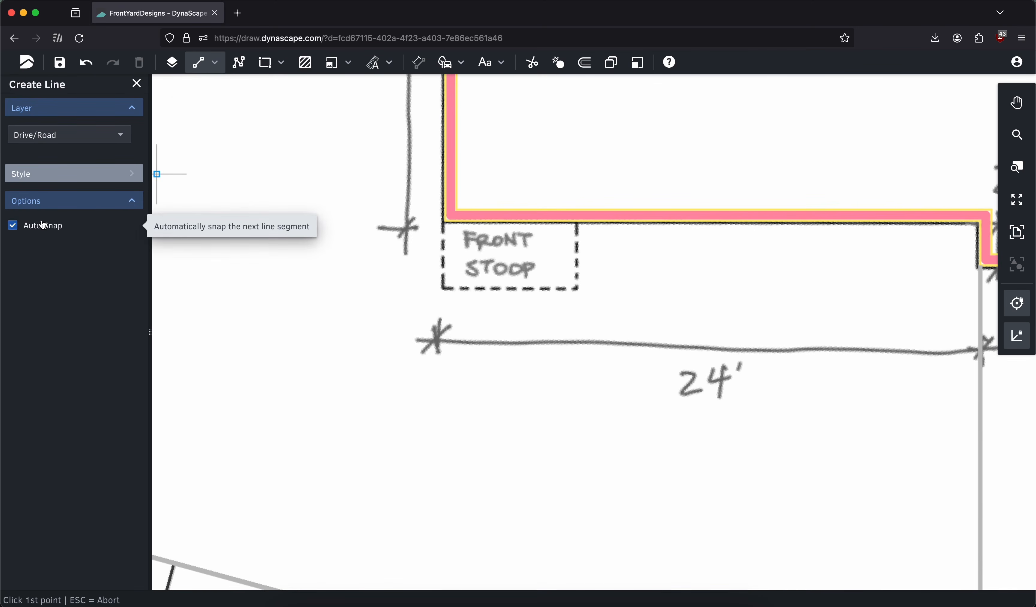
pyautogui.click(52, 135)
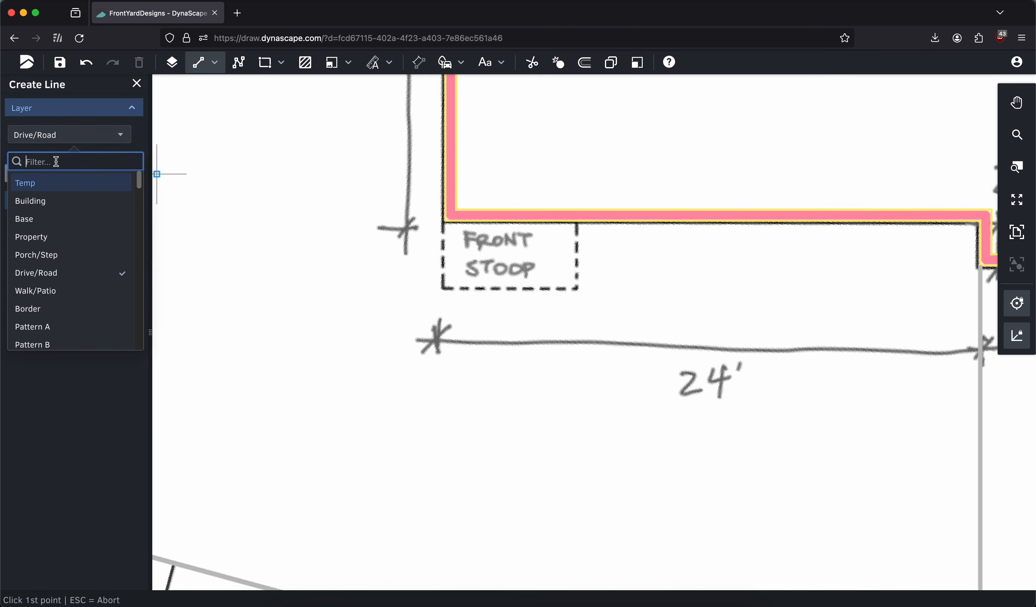
pyautogui.write('po')
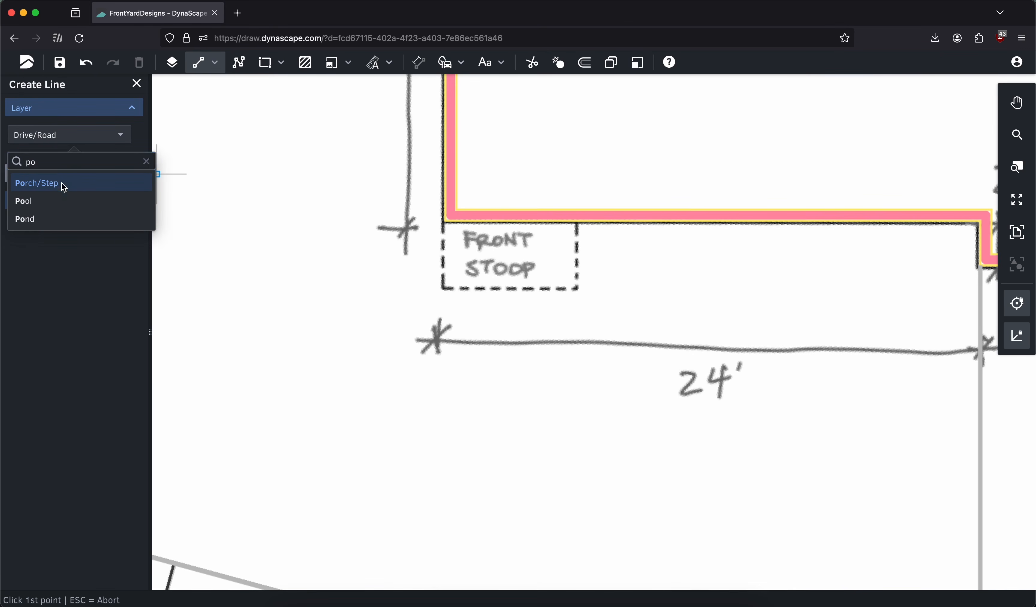
pyautogui.click(63, 184)
# Draw the front stoop's three sides from the house's lower-left corner: 3' down, 6' across, and back up to the house wall
pyautogui.click(444, 221)
pyautogui.press('Tab')
pyautogui.write("3'")
pyautogui.press('Return')
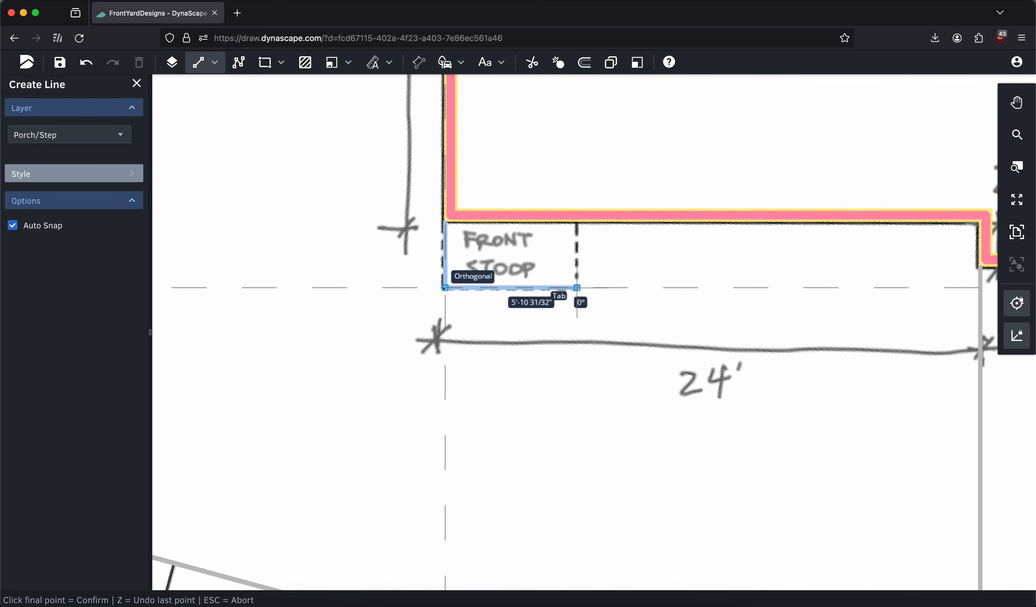
pyautogui.write('6')
pyautogui.press('Return')
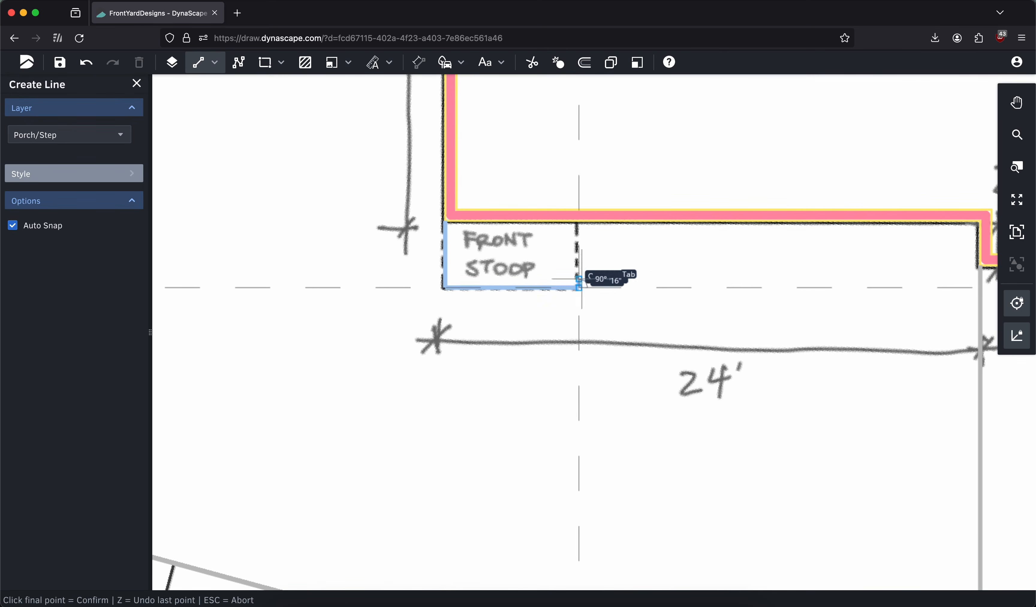
pyautogui.click(579, 221)
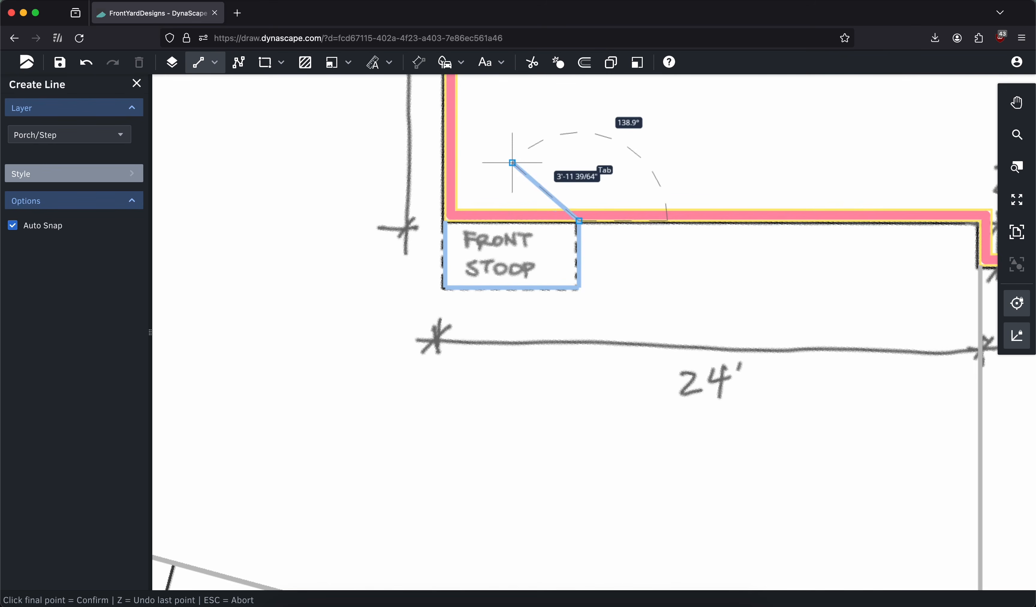
pyautogui.click(133, 83)
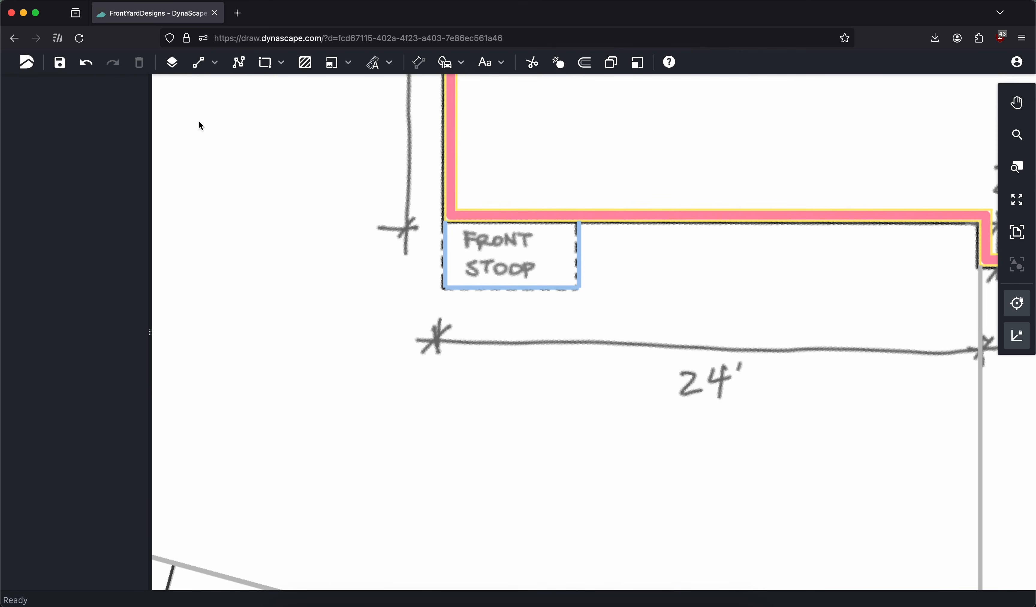
# Find the Site Plan layer by searching for "site" and hide it
pyautogui.click(1017, 232)
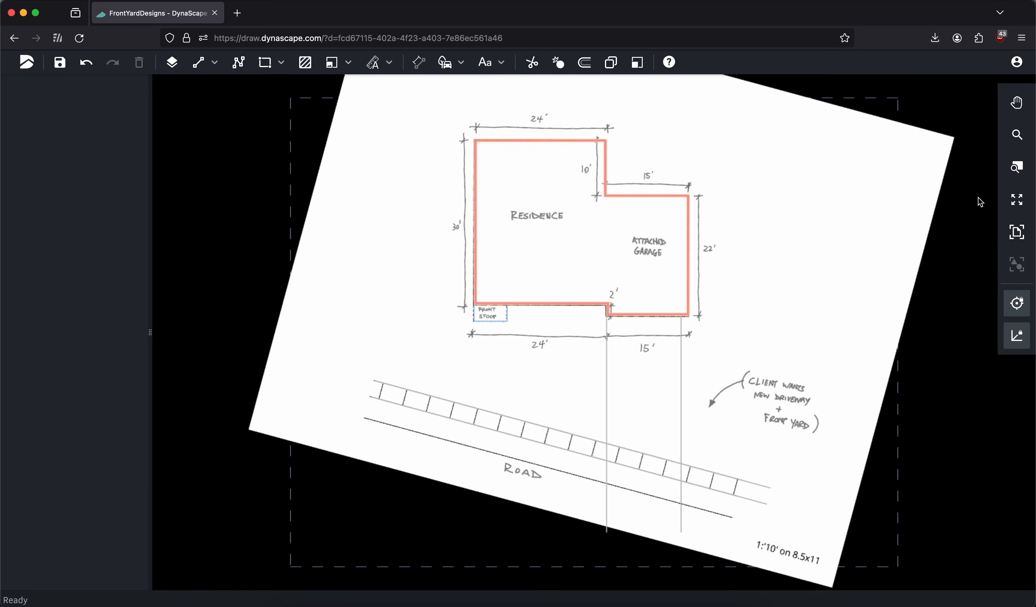
pyautogui.click(172, 64)
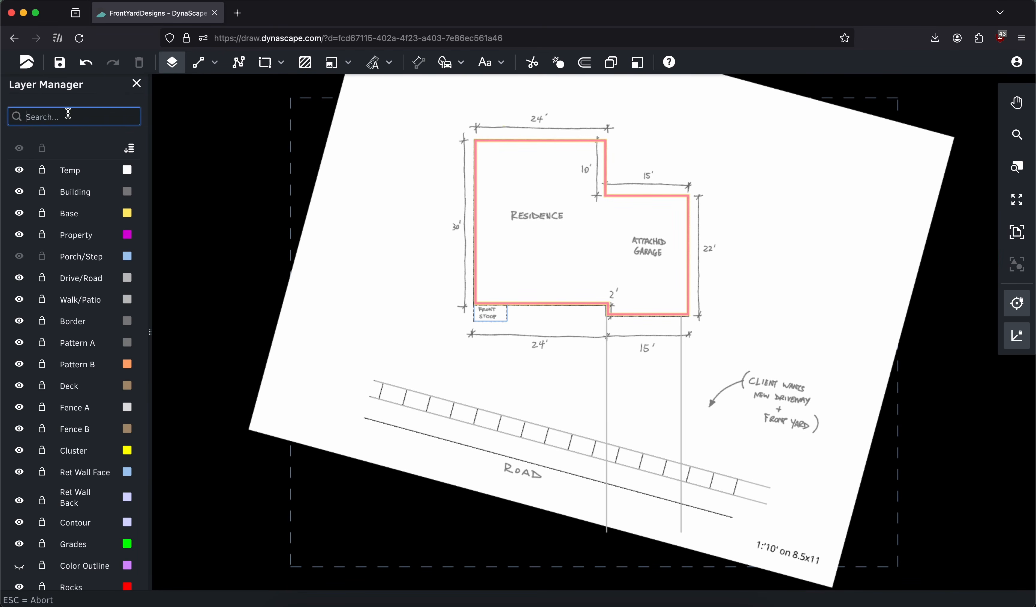
pyautogui.write('site')
pyautogui.click(19, 170)
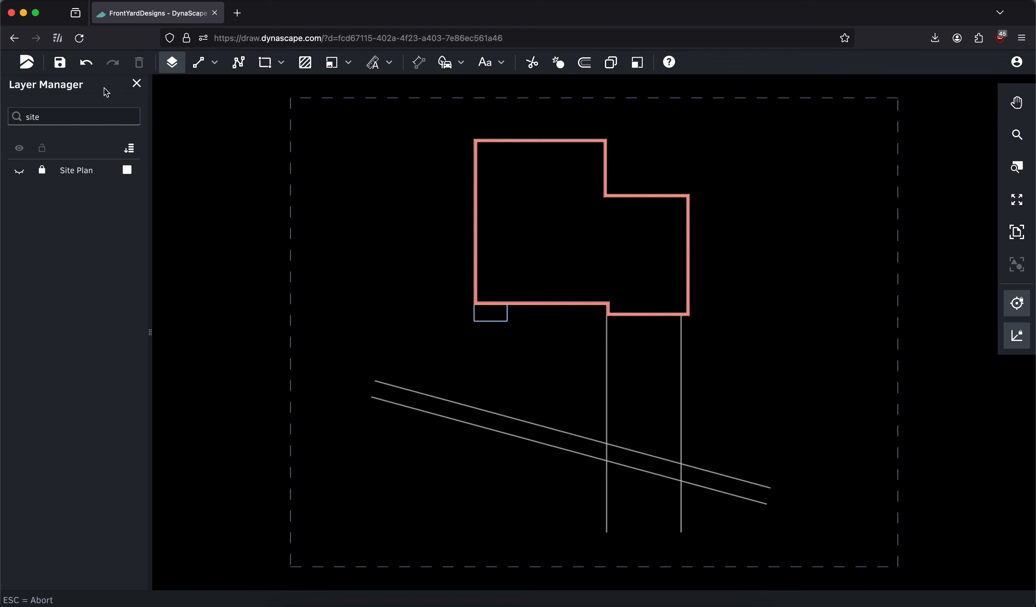
# Close the Layer Manager and save the drawing
pyautogui.click(136, 83)
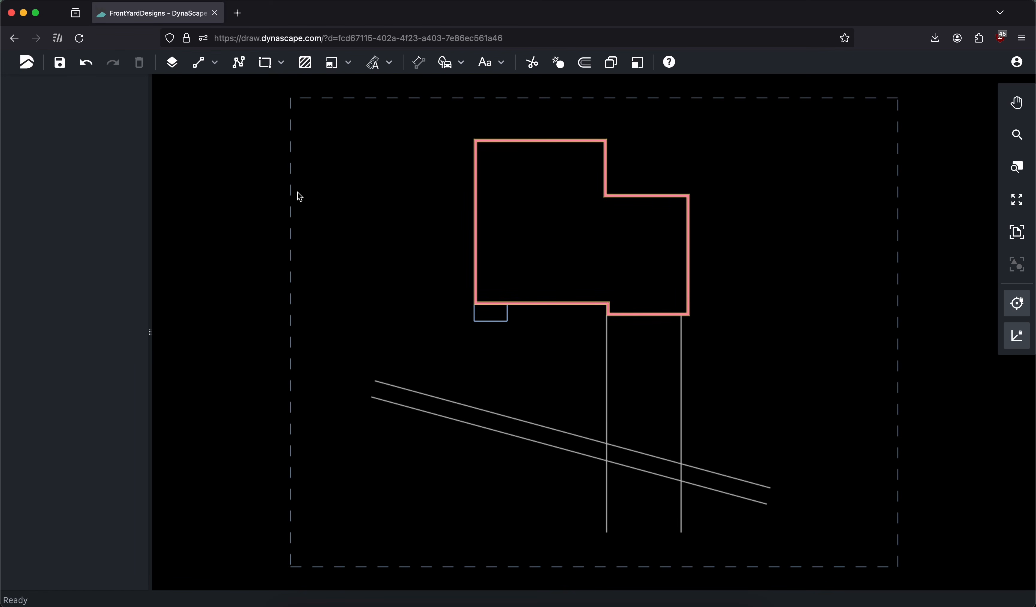
pyautogui.click(60, 64)
# Trim the two sidewalk lines where they cross the driveway and both driveway edges where they extend below the sidewalk
pyautogui.click(532, 63)
pyautogui.scroll(-5, 791, 324)
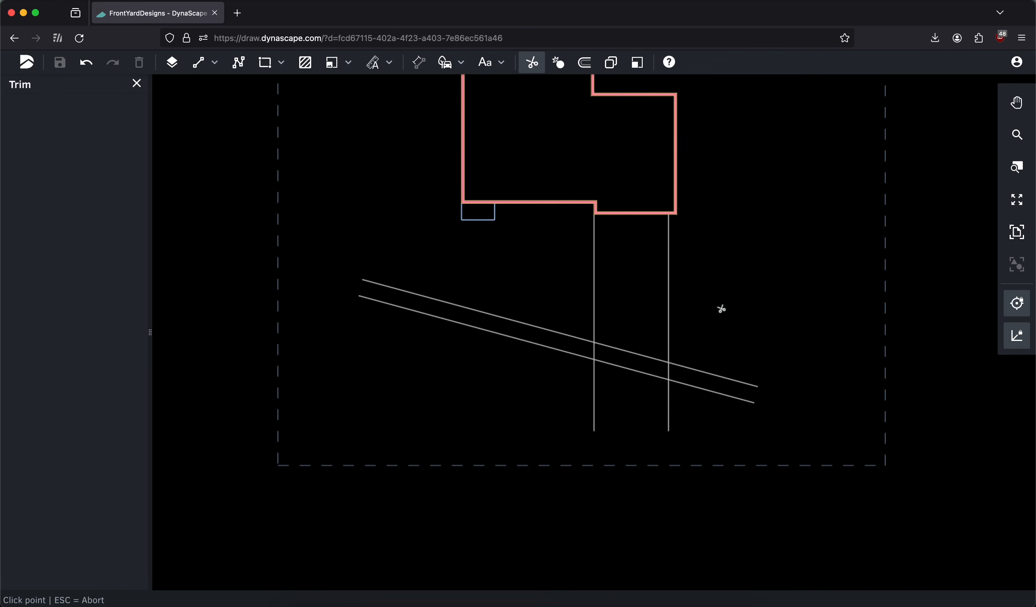
pyautogui.click(616, 350)
pyautogui.click(615, 368)
pyautogui.click(595, 381)
pyautogui.click(669, 400)
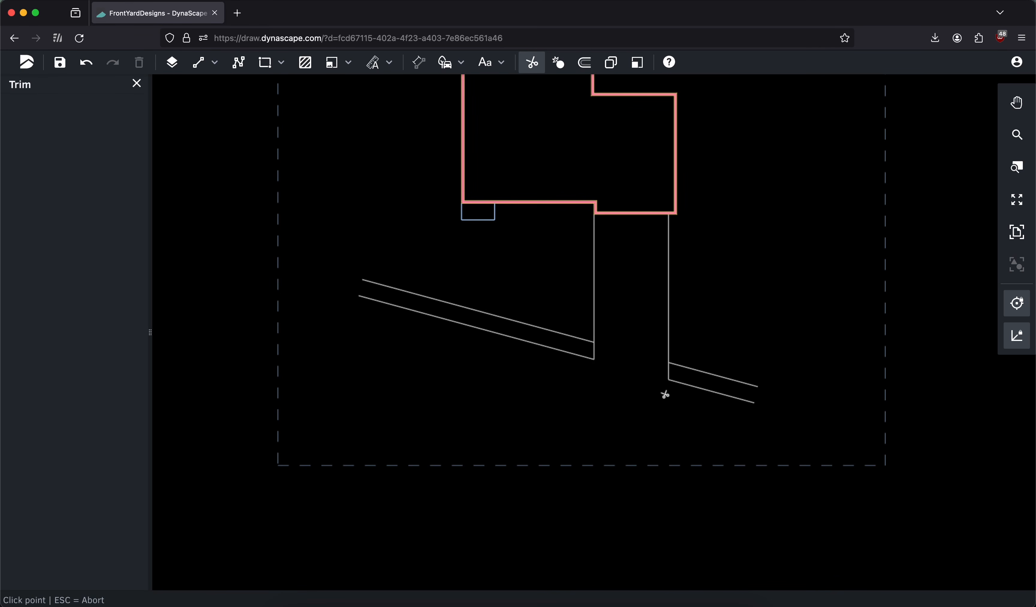
pyautogui.click(137, 83)
pyautogui.click(1017, 232)
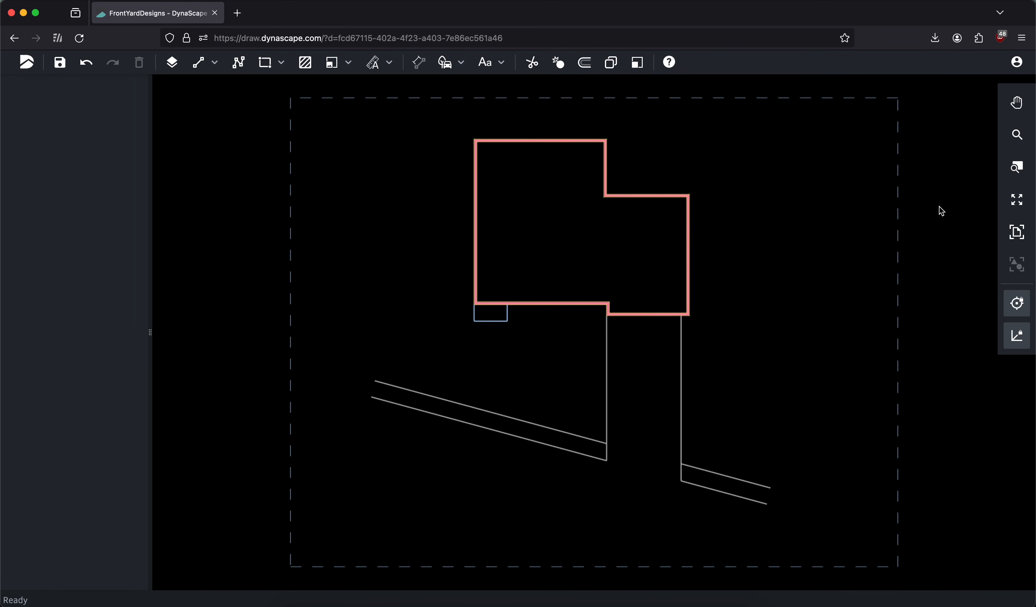
# Start a polyline with straight segments on the Walk/Patio layer
pyautogui.click(239, 63)
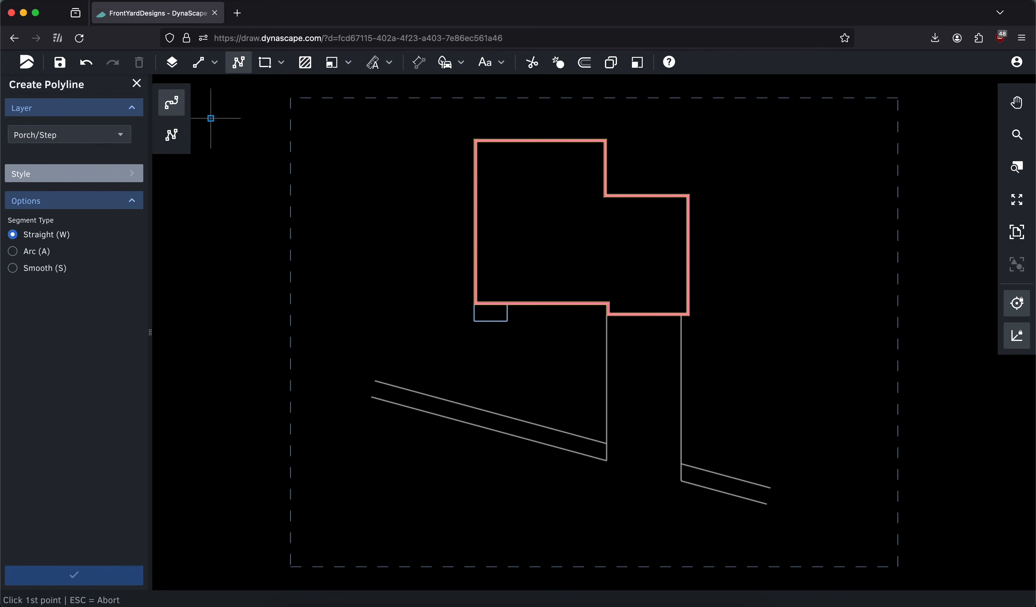
pyautogui.click(92, 138)
pyautogui.write('walk')
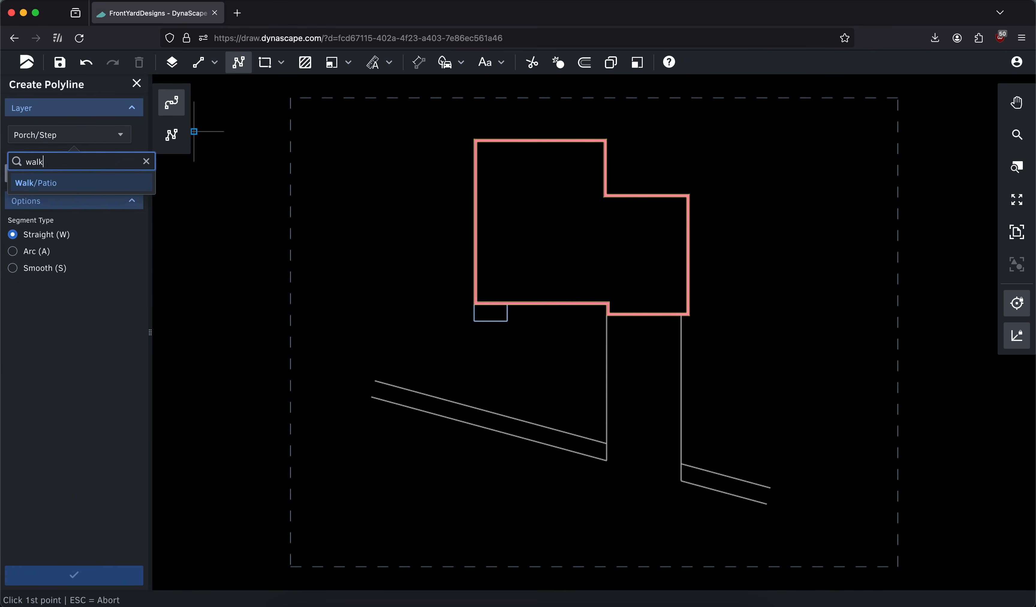
pyautogui.click(71, 183)
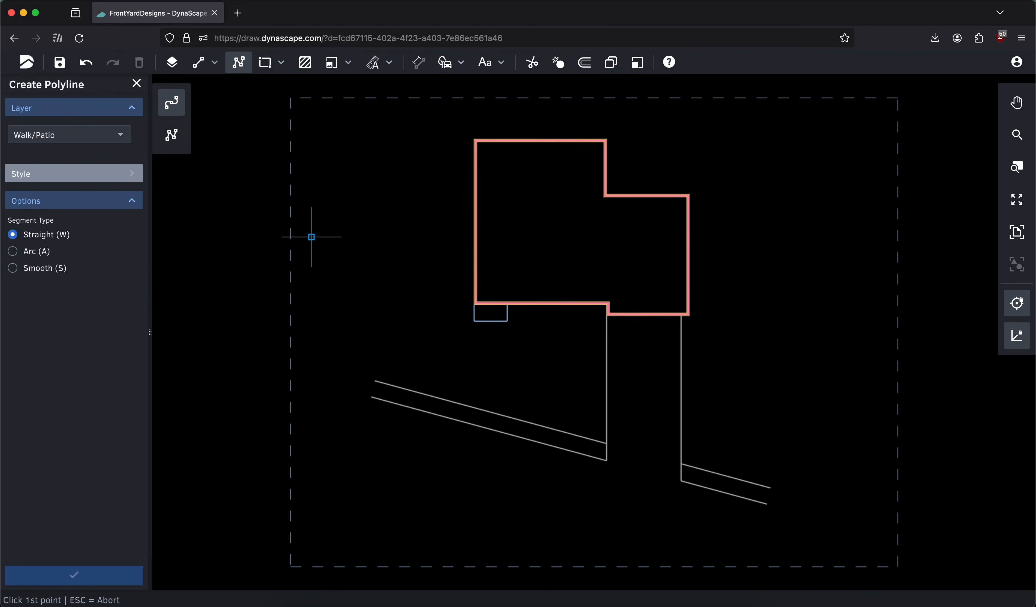
# Trace the stoop's front edge from its lower-left corner, go about 1'9" down, curve smoothly, and run straight to the driveway's left edge
pyautogui.moveTo(533, 317); pyautogui.dragTo(460, 271, button='middle')
pyautogui.scroll(3, 501, 317)
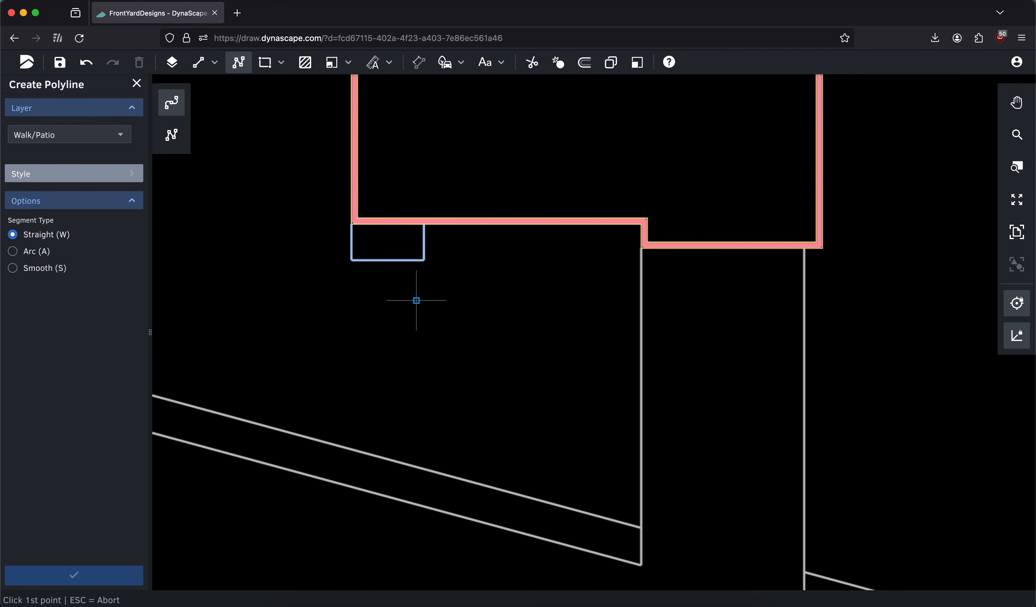
pyautogui.click(351, 260)
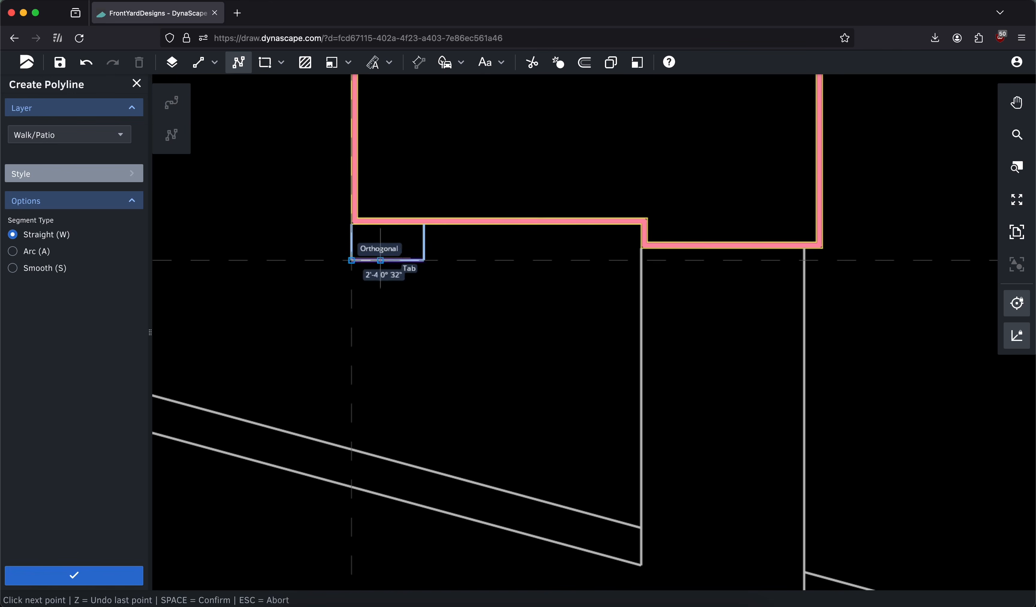
pyautogui.click(423, 260)
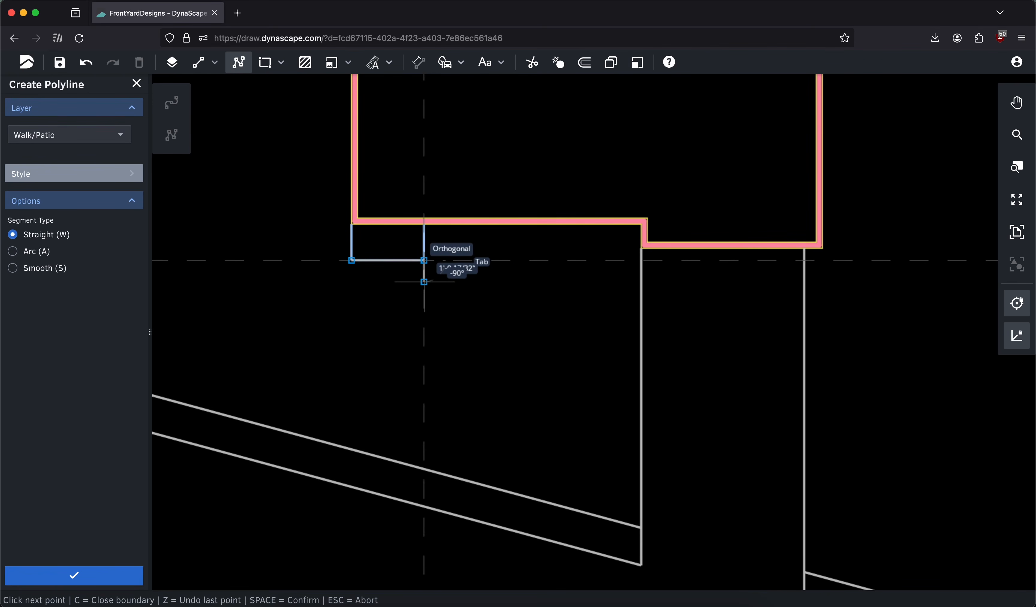
pyautogui.click(424, 282)
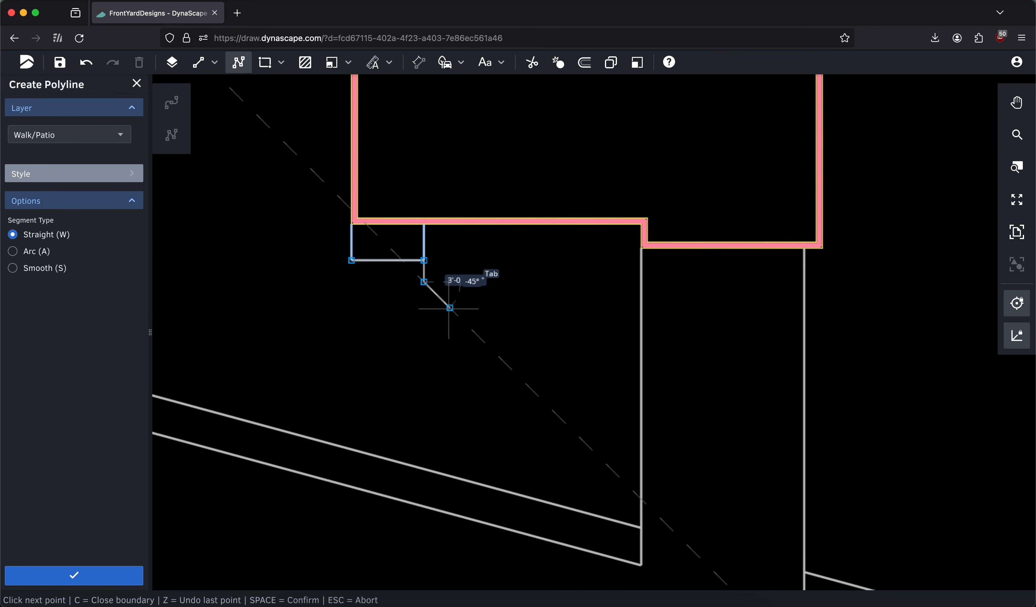
pyautogui.press('s')
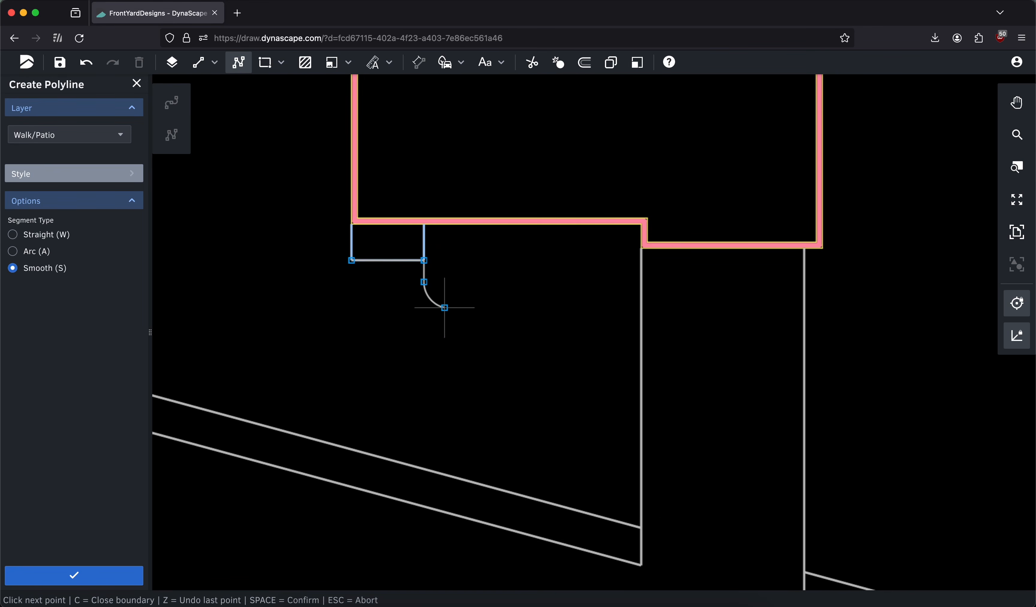
pyautogui.click(448, 307)
pyautogui.click(641, 306)
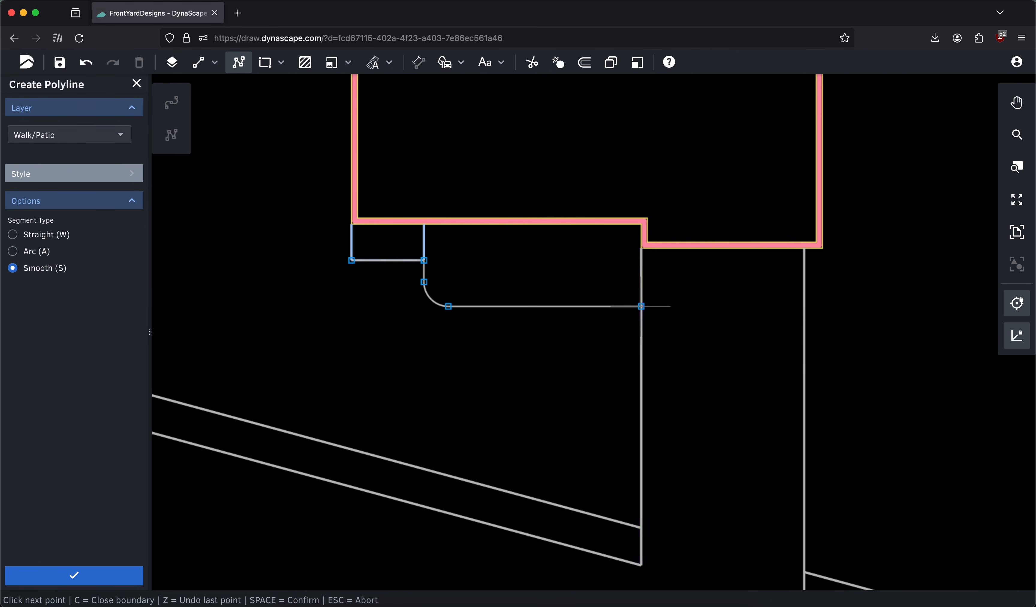
# Continue the walkway outline with a straight 5'6" segment down the driveway edge and one back left, ending below the inner curve
pyautogui.press('w')
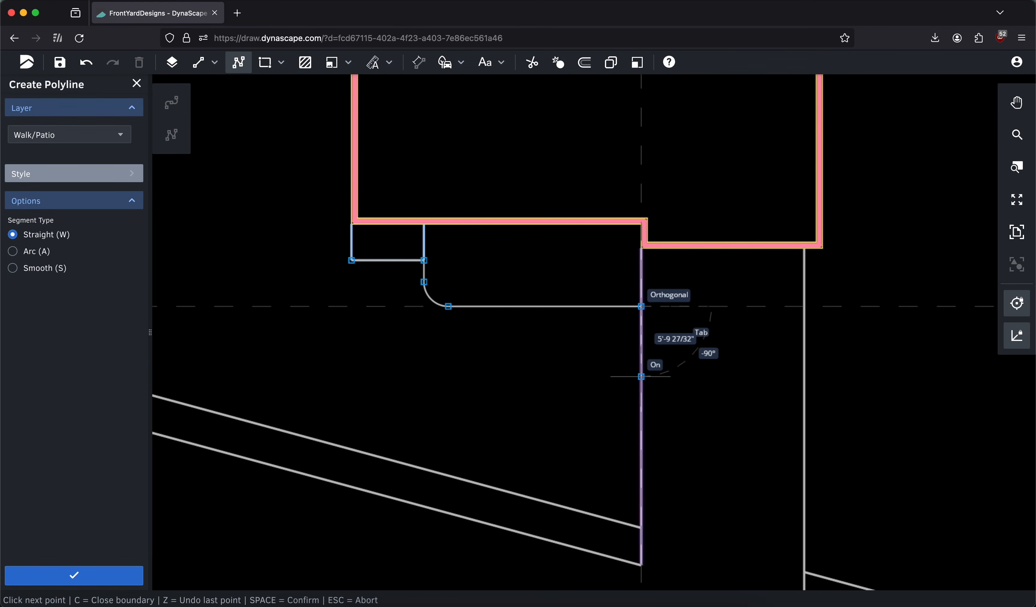
pyautogui.press('Tab')
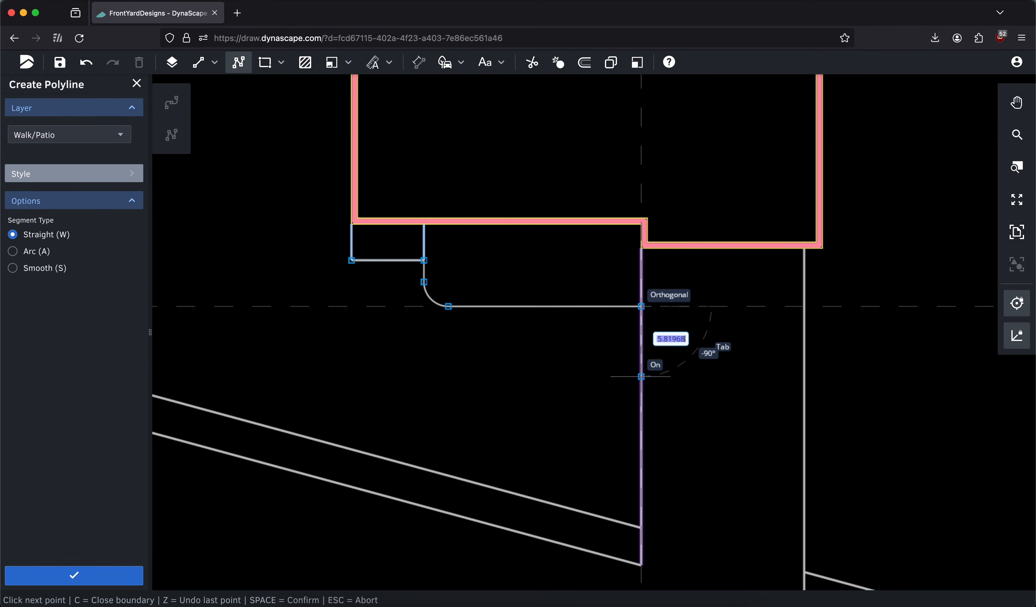
pyautogui.write("5'6")
pyautogui.press('Return')
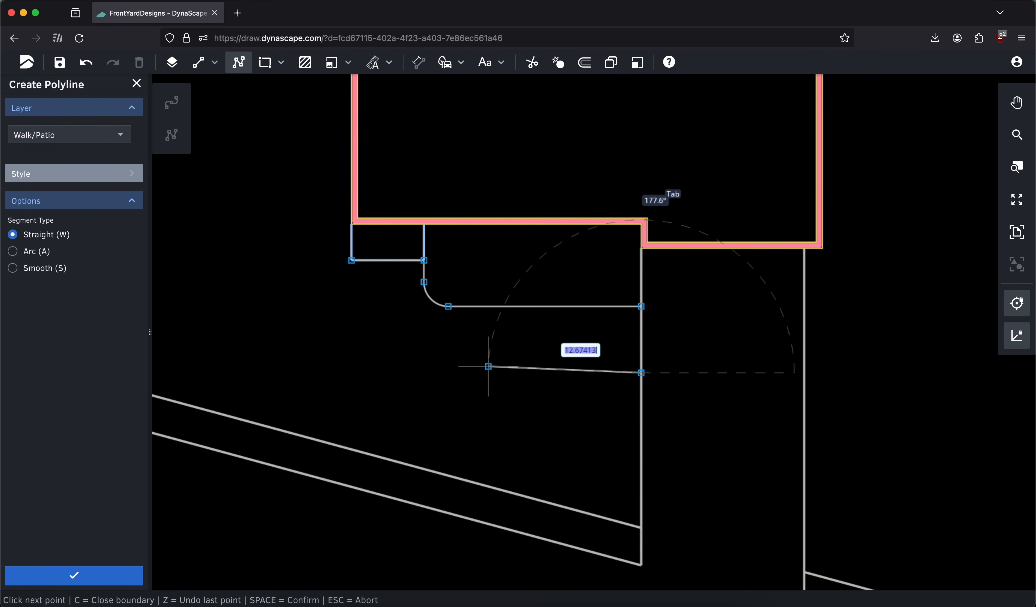
pyautogui.click(449, 373)
pyautogui.press('Tab')
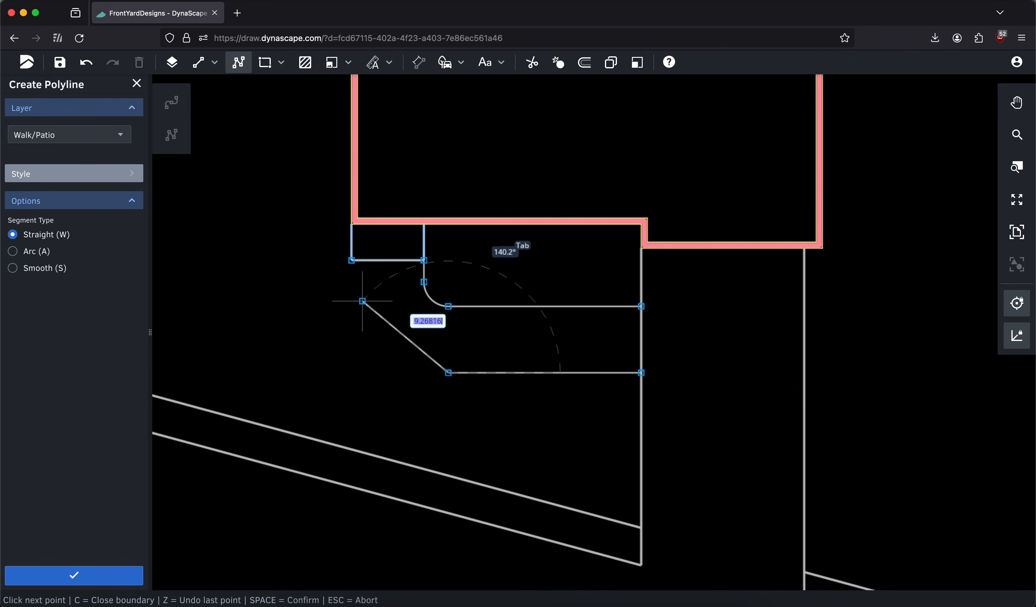
# Complete the walkway outline with a smooth outer curve up to just below the stoop, closing it at the stoop's lower-left corner
pyautogui.press('s')
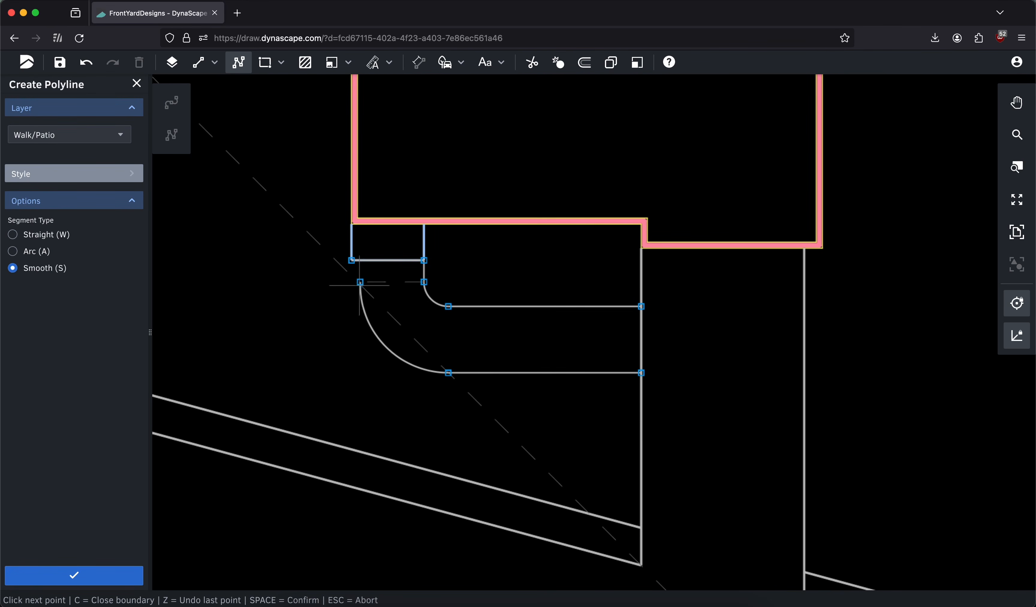
pyautogui.click(352, 277)
pyautogui.click(352, 261)
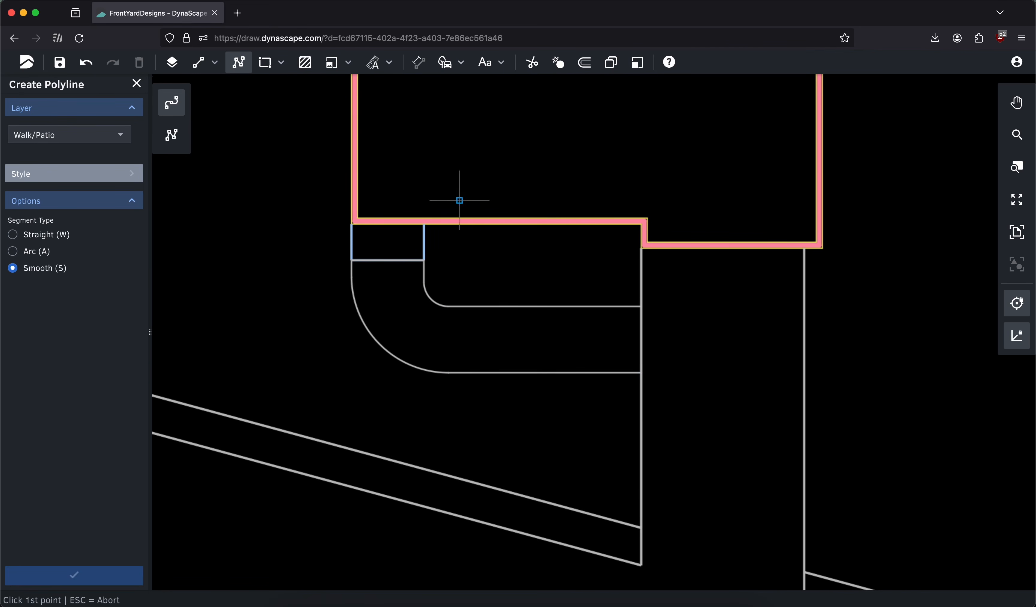
pyautogui.click(135, 90)
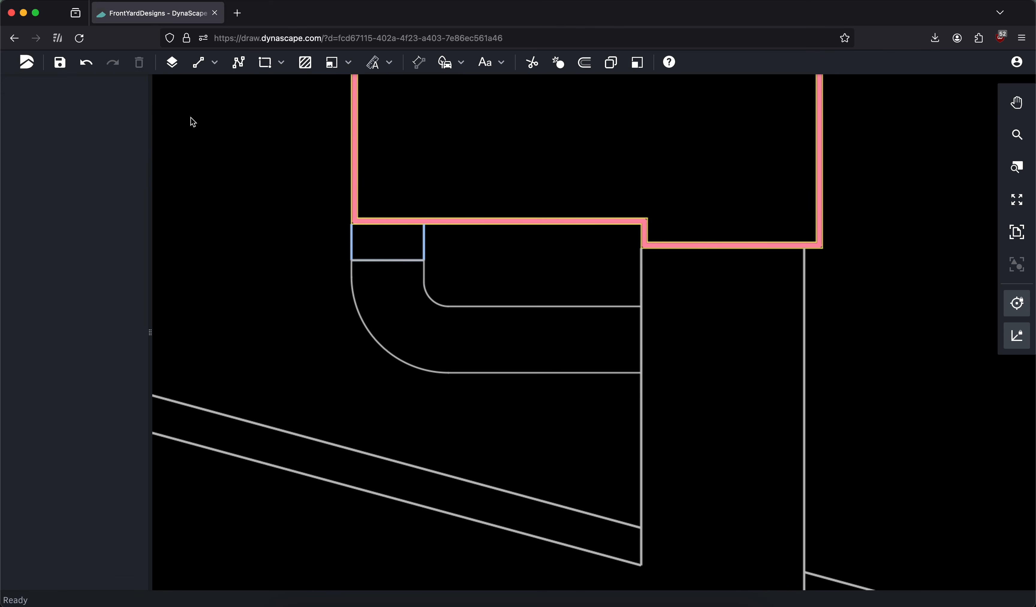
pyautogui.click(1016, 233)
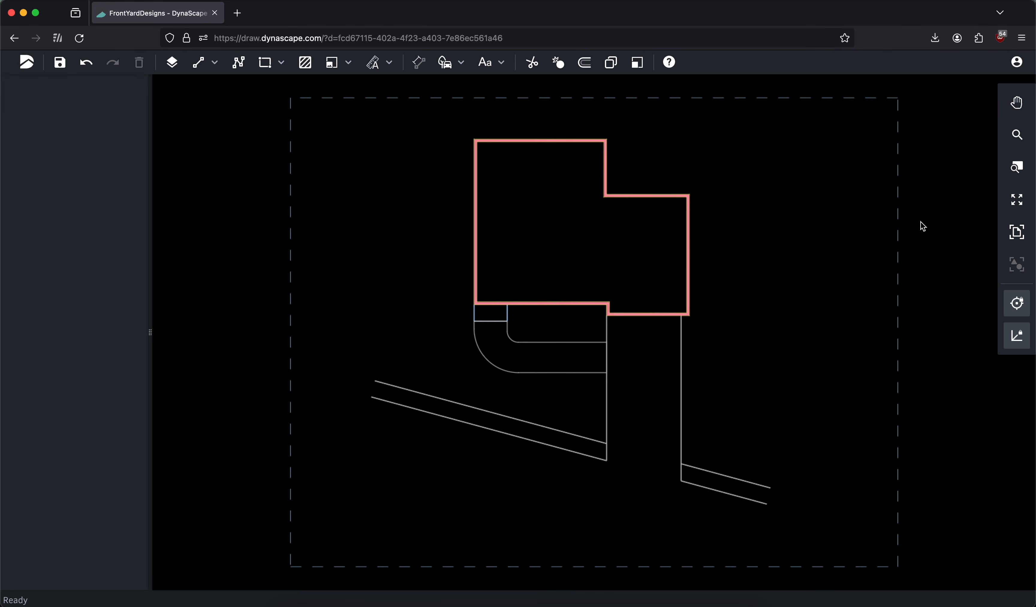
# Create a hatch from the closed walkway outline using closed-entity selection
pyautogui.click(305, 64)
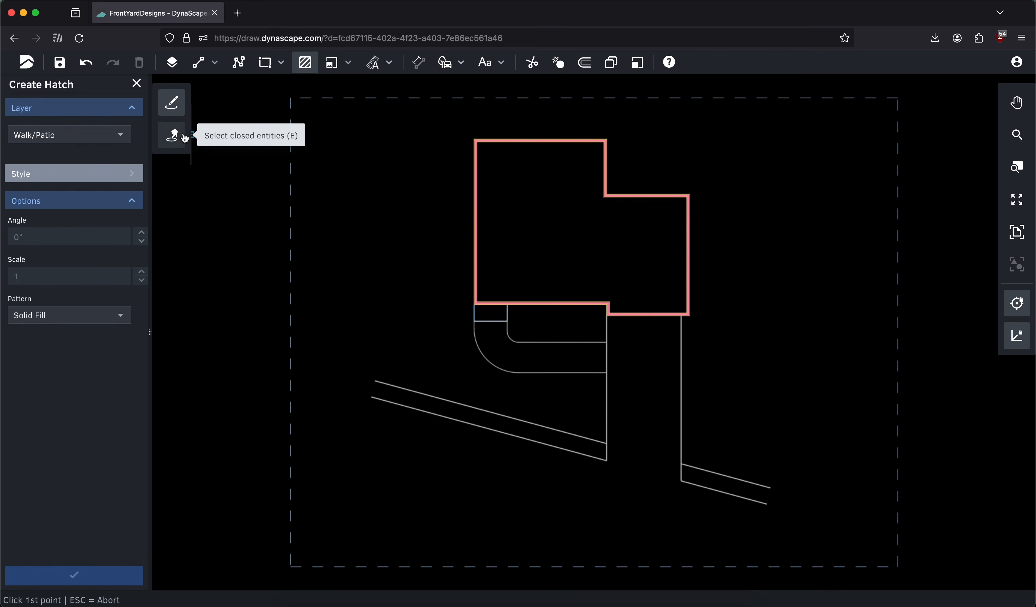
pyautogui.click(185, 142)
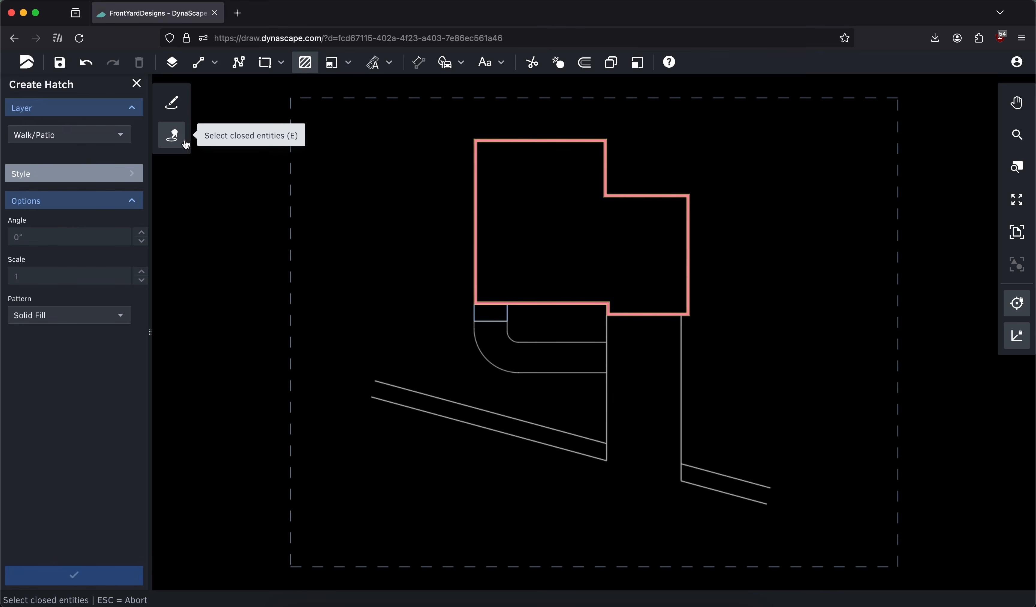
pyautogui.click(509, 339)
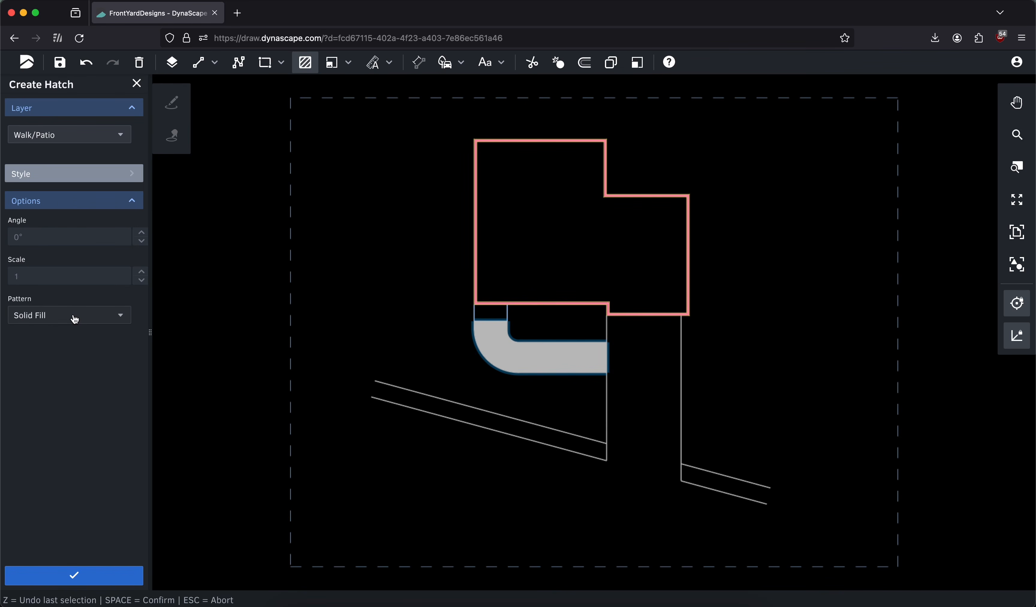
# Try Permacon (Imperial) Cassara patterns and Techo-Bloc Mosaics patterns, including 15 TRAVERTINA-BOREALIS, on the walkway hatch
pyautogui.click(75, 319)
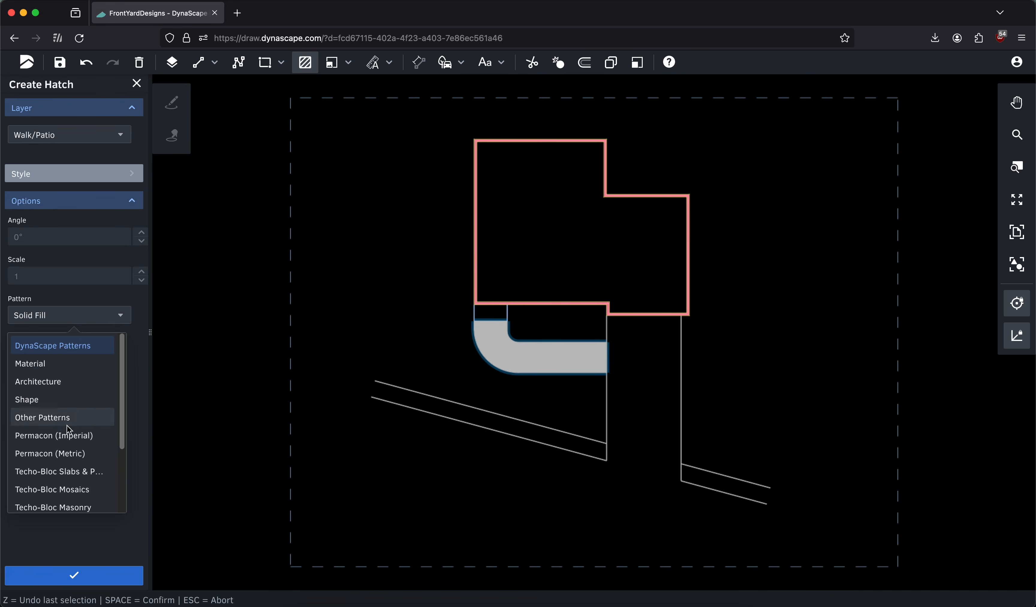
pyautogui.click(68, 437)
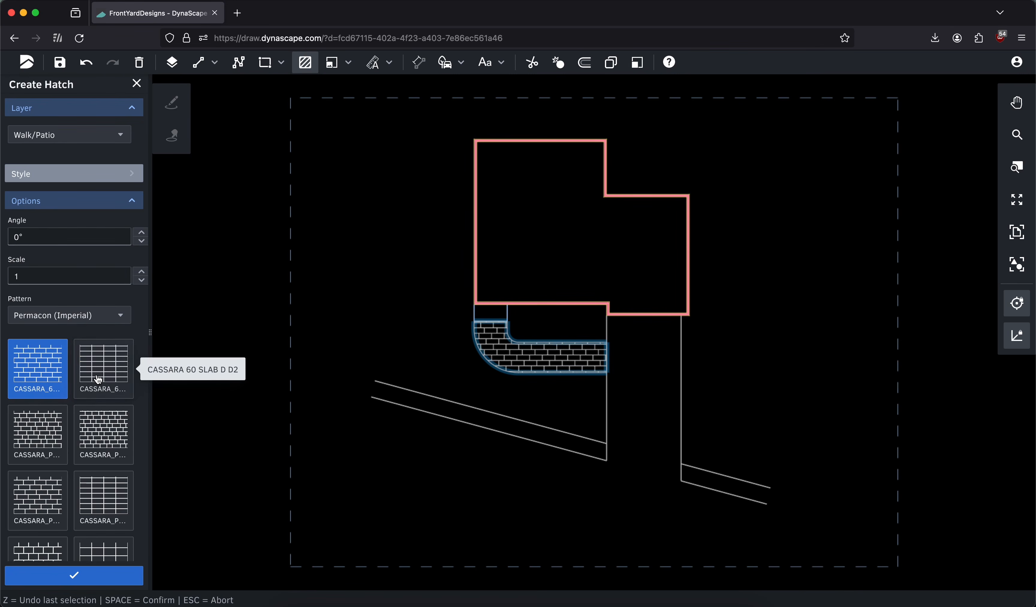
pyautogui.click(98, 380)
pyautogui.click(58, 499)
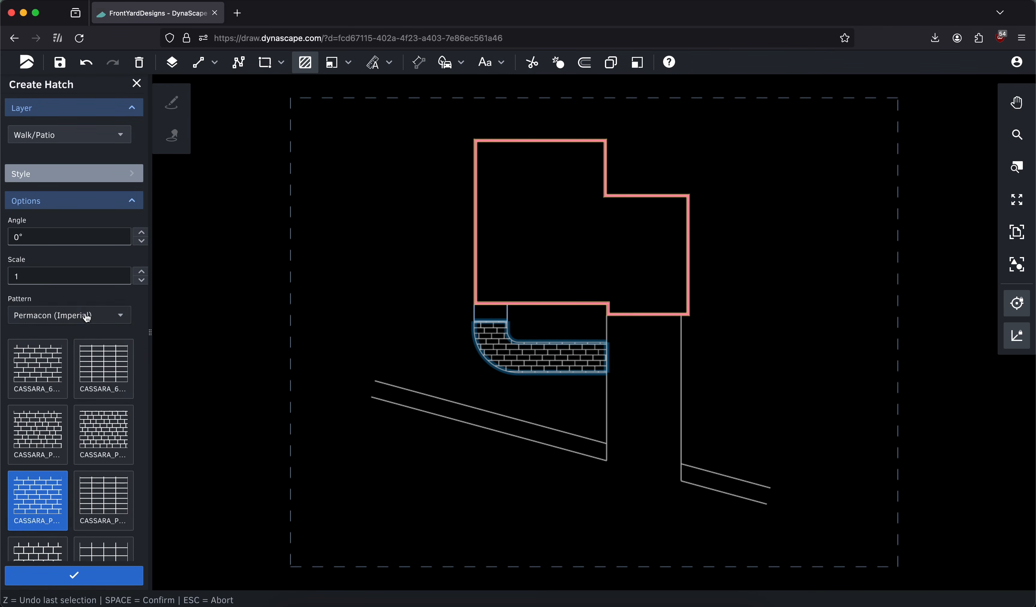
pyautogui.click(87, 320)
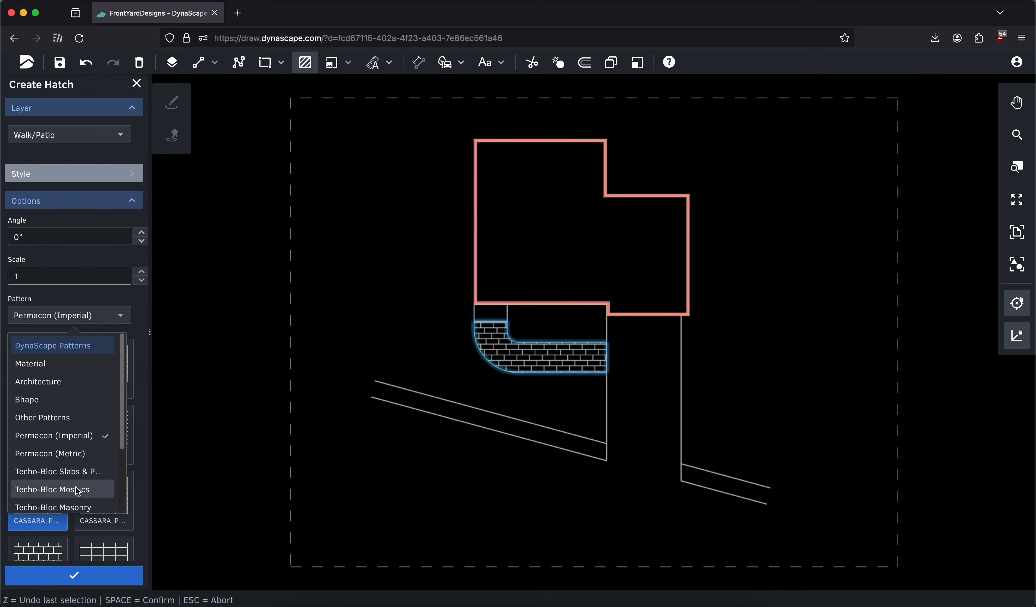
pyautogui.click(63, 489)
pyautogui.click(52, 438)
pyautogui.click(33, 492)
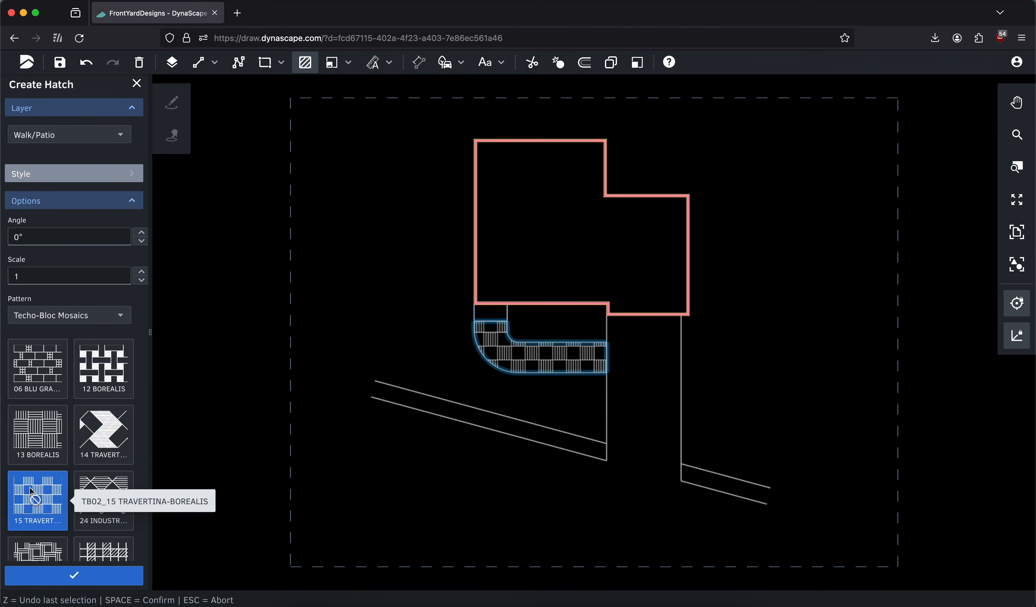
# Set the walkway hatch to the random flagstone pattern from the DynaScape Patterns category, after trying FLAG-ANGULAR
pyautogui.click(69, 324)
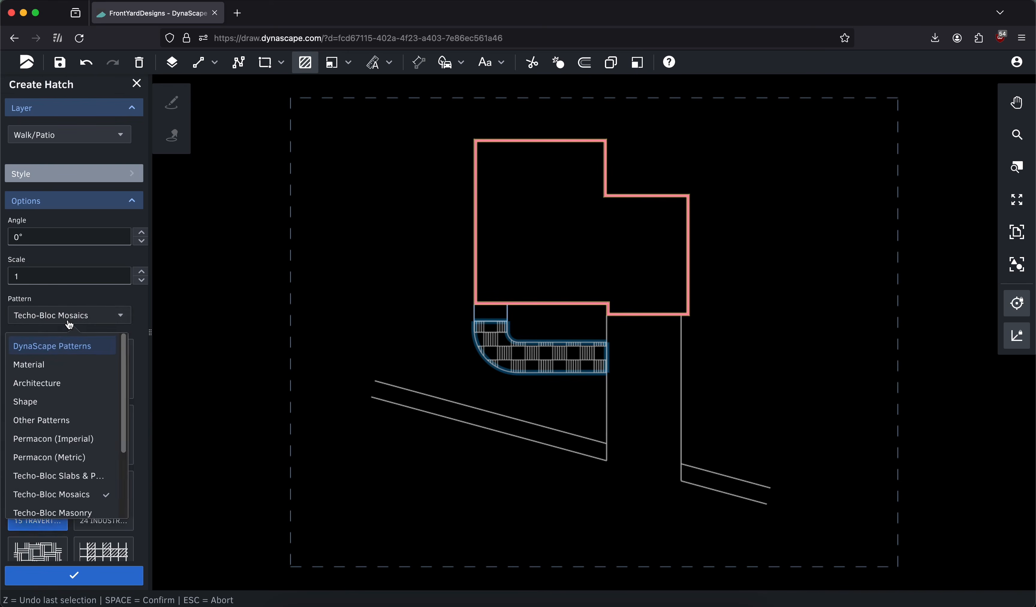
pyautogui.click(63, 346)
pyautogui.click(55, 434)
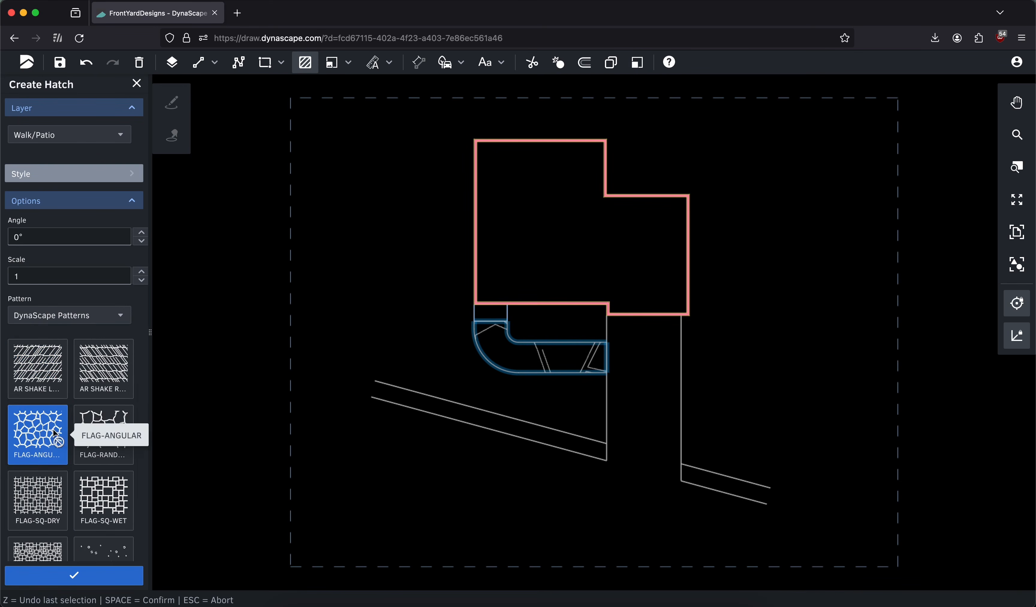
pyautogui.click(96, 434)
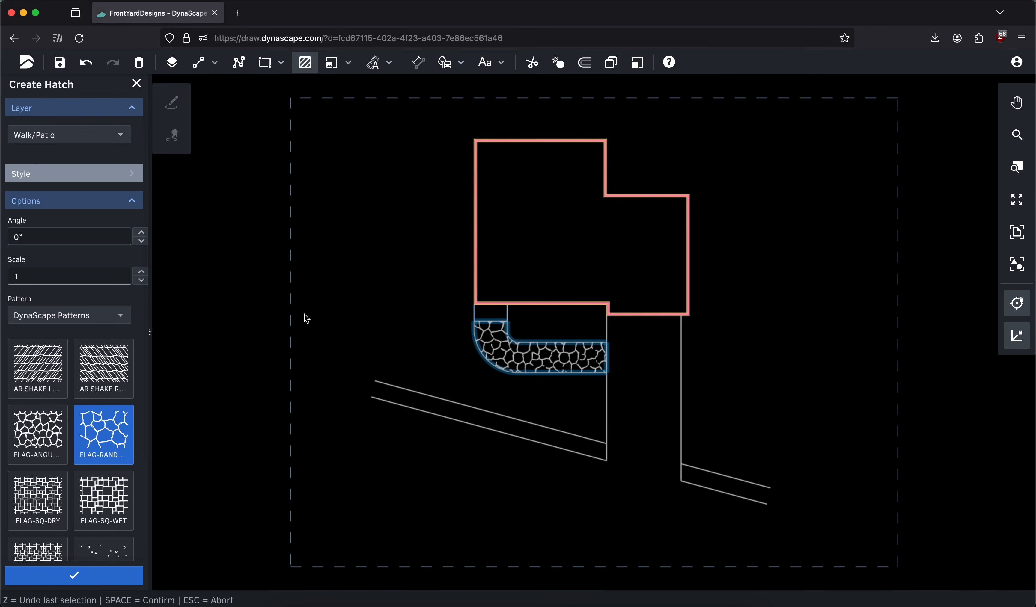
# Assign the walkway hatch to the Pattern A layer and finish creating it
pyautogui.click(86, 135)
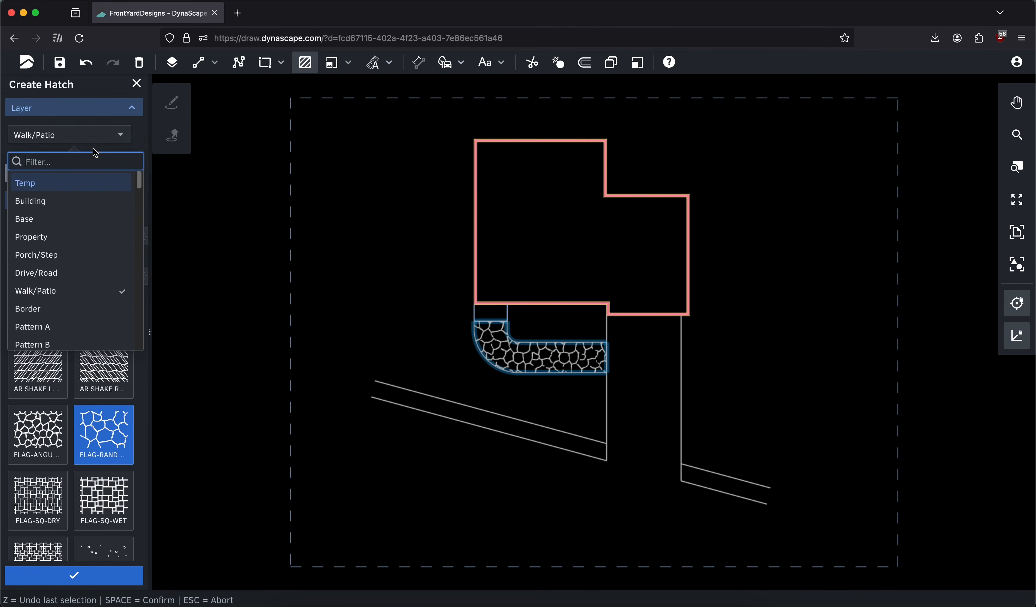
pyautogui.click(69, 327)
pyautogui.click(84, 575)
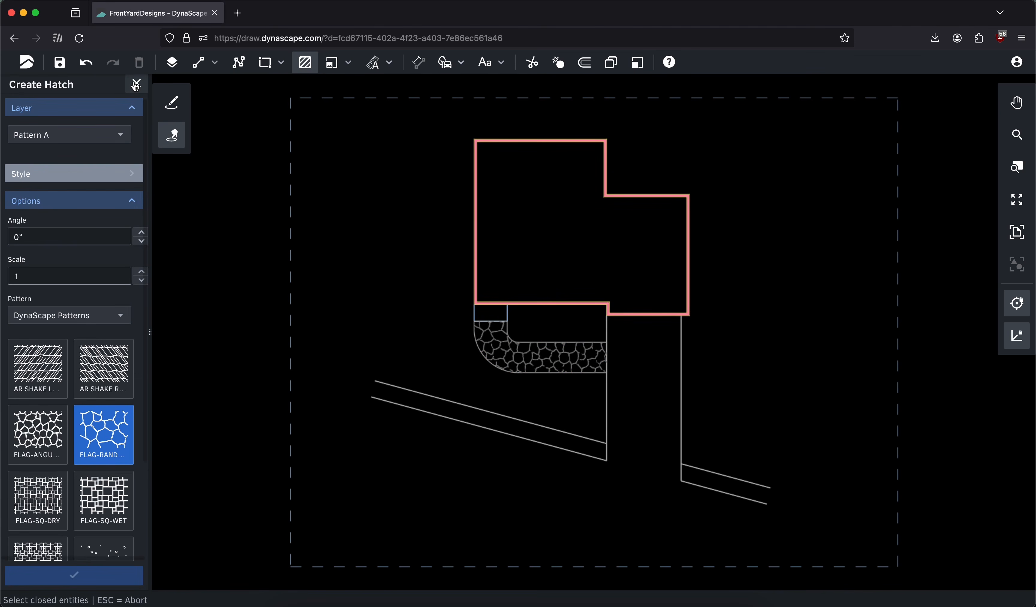
# Copy the calculated area value from the walkway outline's properties
pyautogui.click(136, 85)
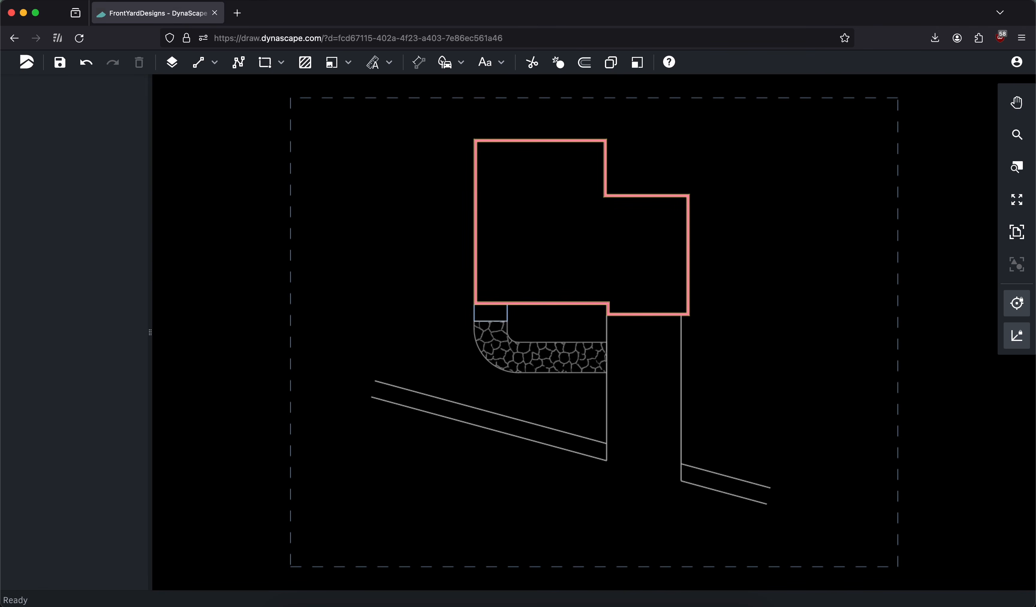
pyautogui.click(554, 347)
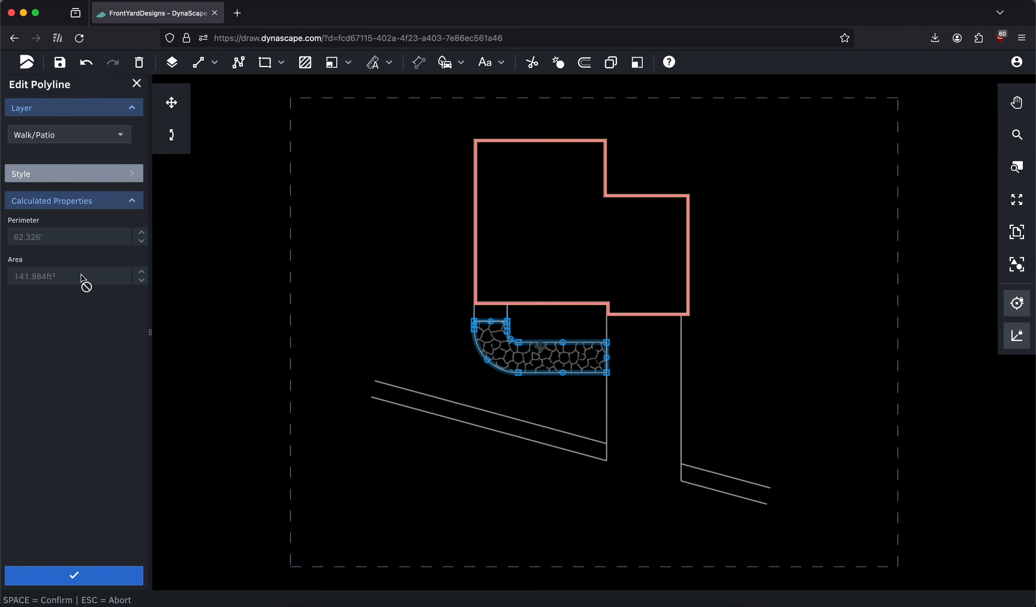
pyautogui.moveTo(79, 277); pyautogui.dragTo(15, 280)
pyautogui.rightClick(15, 280)
pyautogui.click(50, 333)
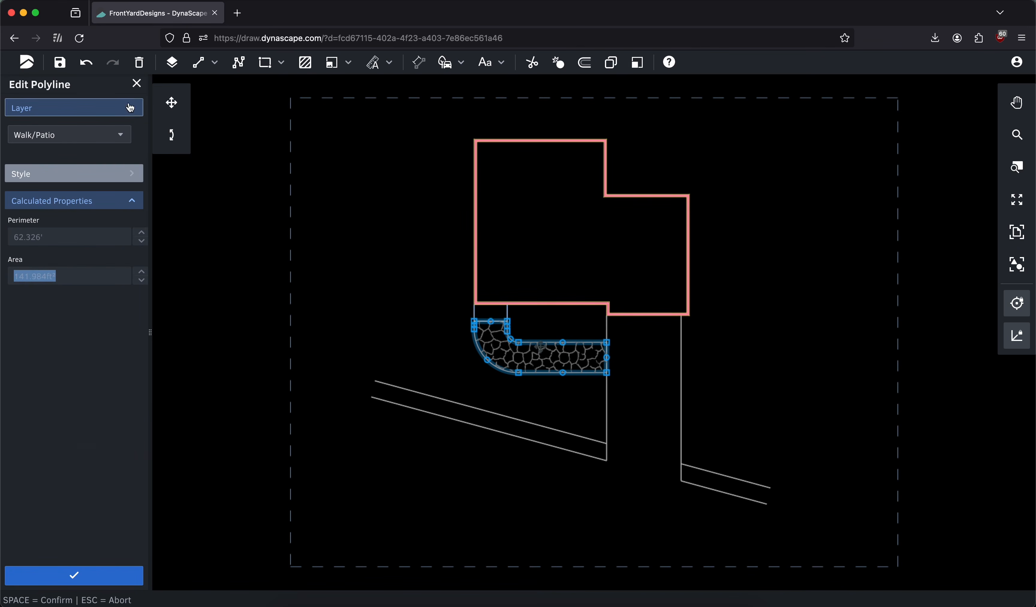
pyautogui.click(137, 84)
# Start a leader note using the copied walkway area as its text, rounded to 142ft²
pyautogui.click(501, 63)
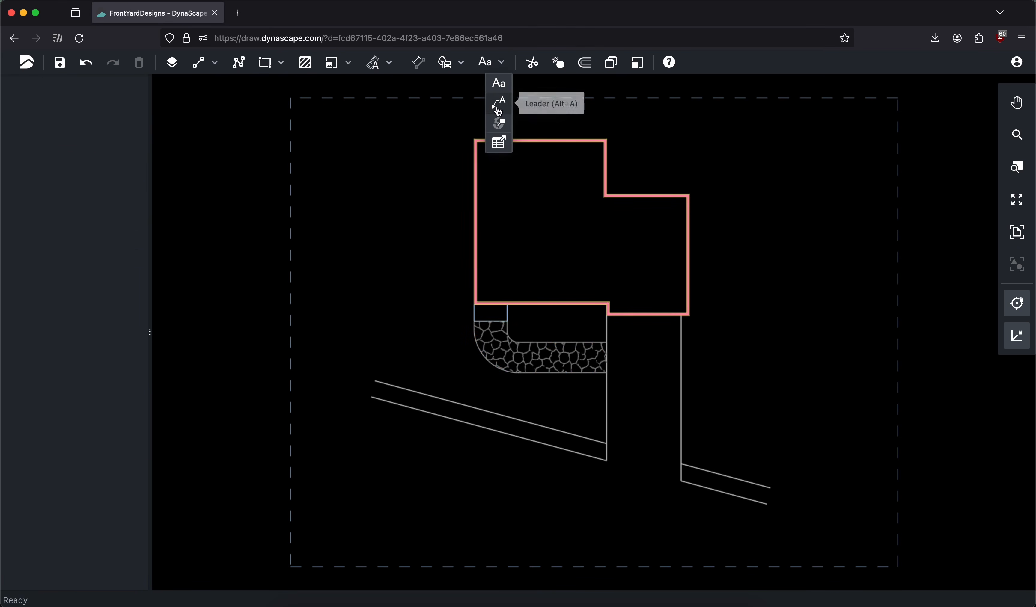
pyautogui.click(499, 104)
pyautogui.rightClick(72, 229)
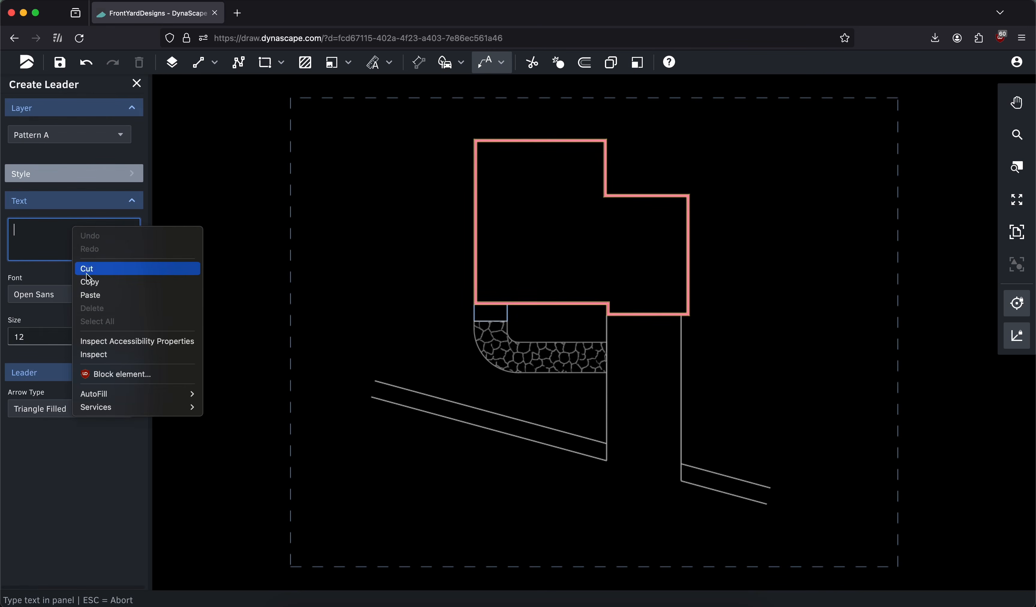
pyautogui.click(90, 295)
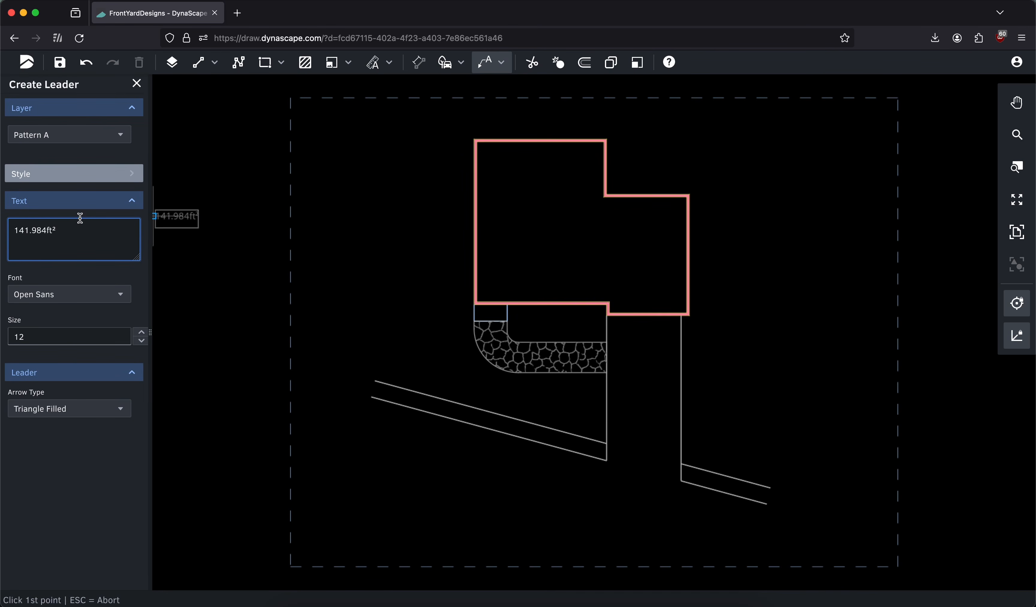
pyautogui.press('BackSpace')
pyautogui.press('BackSpace')
pyautogui.press('BackSpace')
pyautogui.press('BackSpace')
pyautogui.press('BackSpace')
pyautogui.write('2')
# Assign the leader to the Text Label layer and extend its text to "142ft² New Flagstone"
pyautogui.click(76, 135)
pyautogui.write('text')
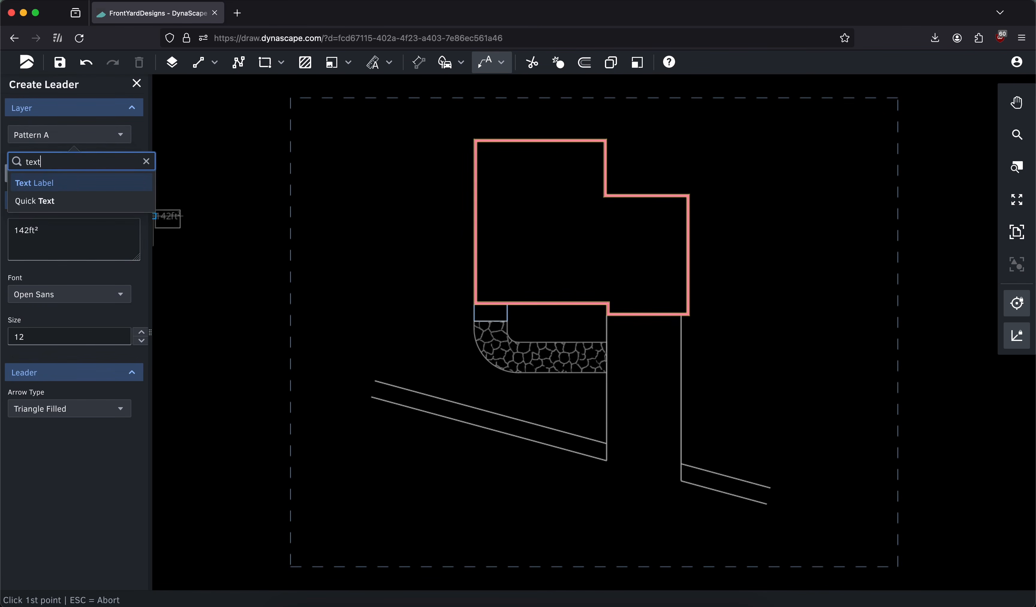
pyautogui.click(51, 182)
pyautogui.click(46, 229)
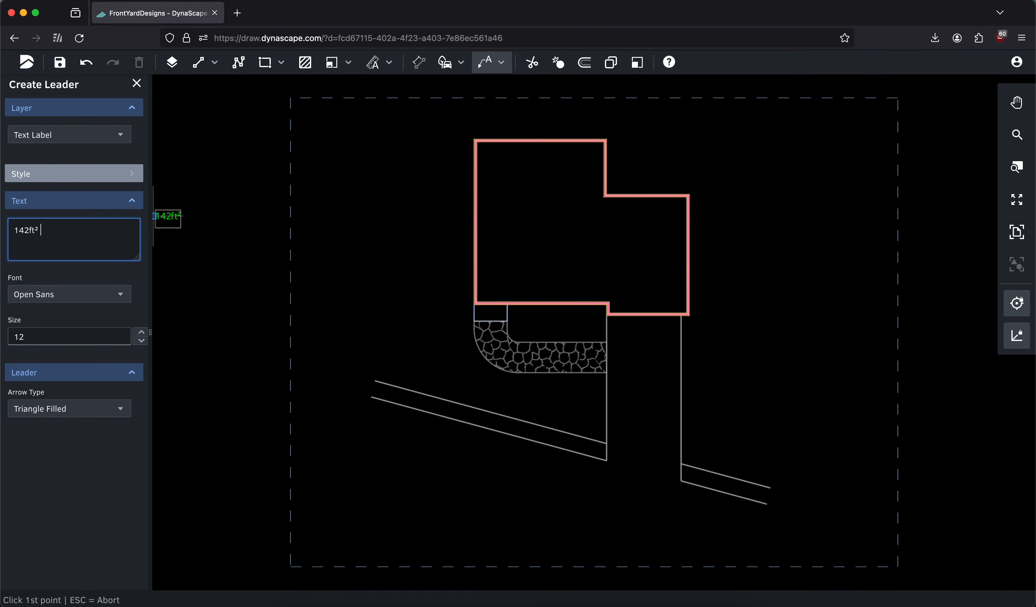
pyautogui.write('New Flagstone')
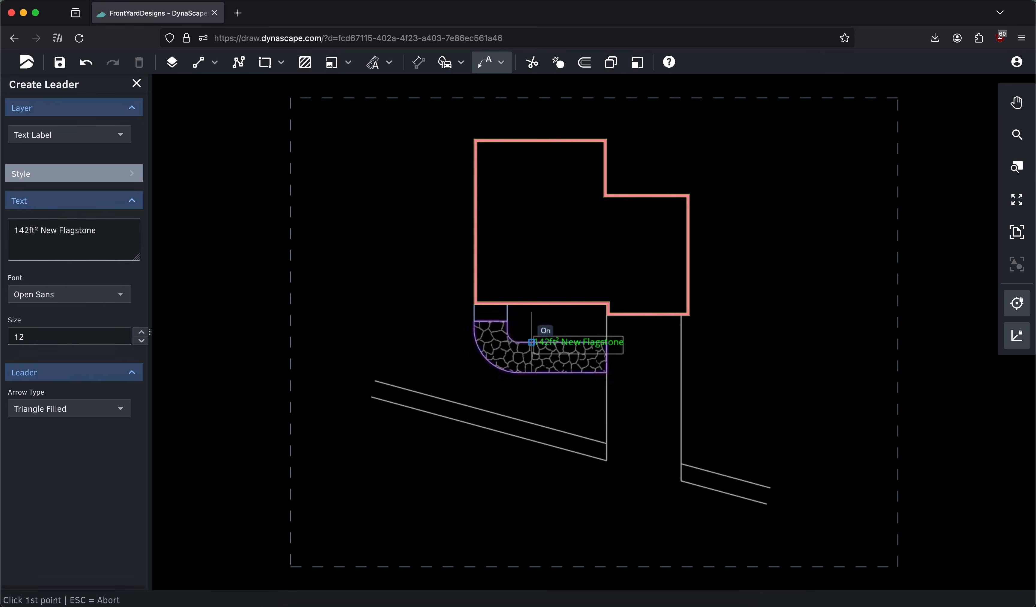
# Place the leader with its arrow on the flagstone walkway and its text in the open area left of the house
pyautogui.click(494, 338)
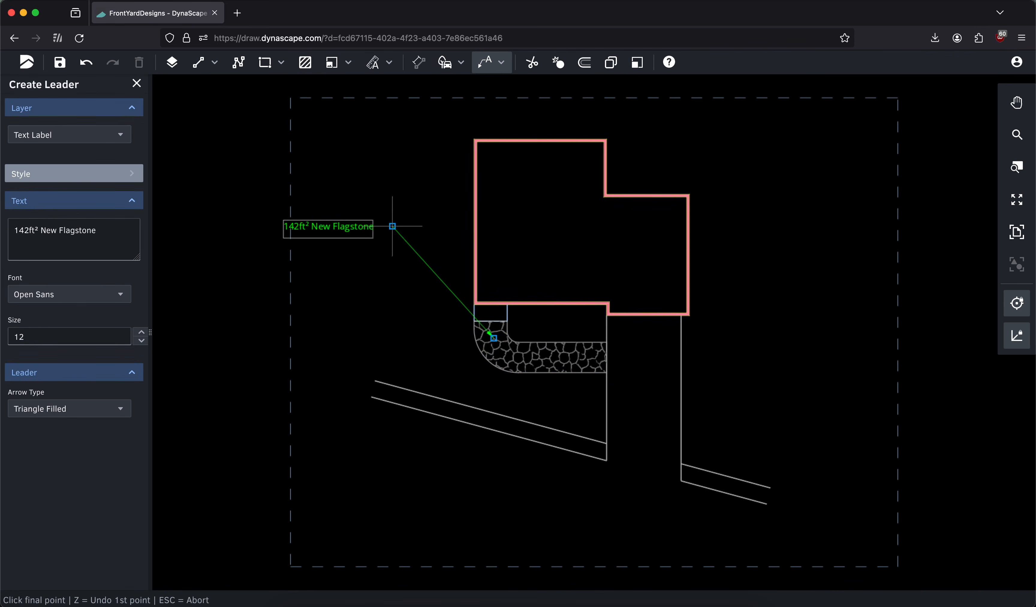
pyautogui.click(378, 225)
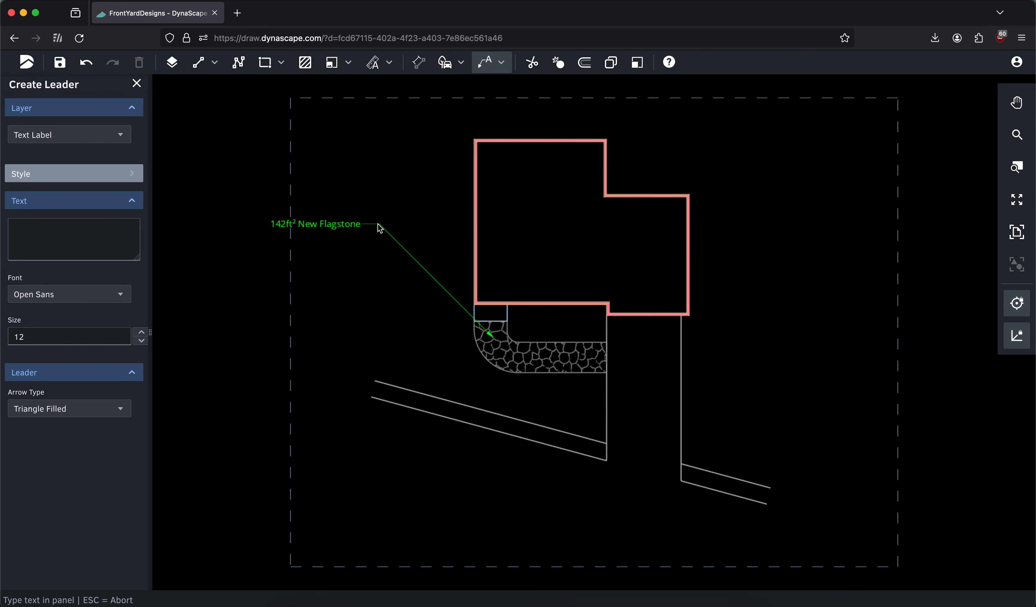
pyautogui.click(137, 83)
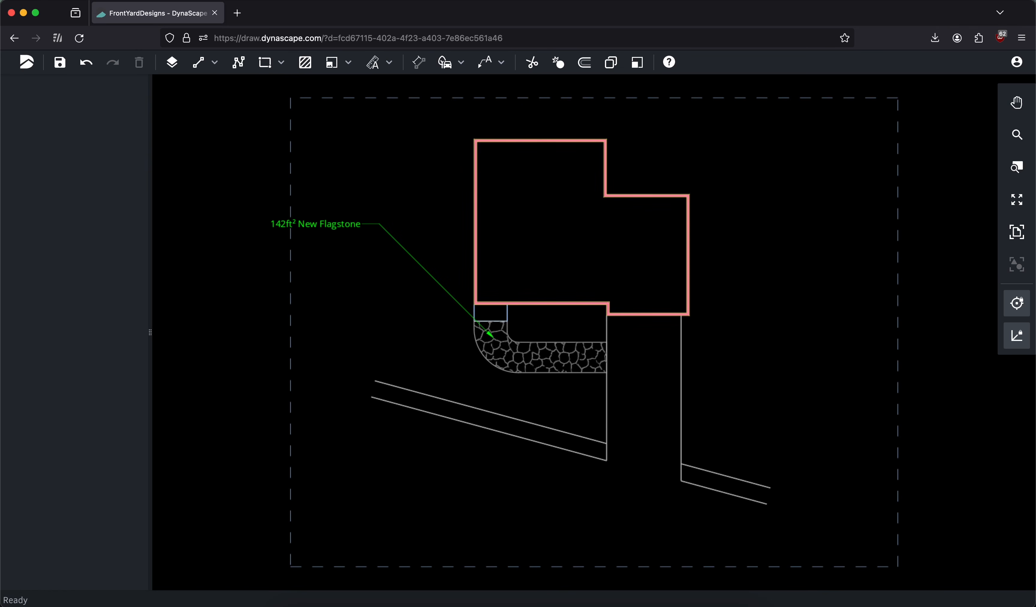
# Size a 19' wide by 15' deep rectangle from the inside corner at the back of the house
pyautogui.moveTo(689, 157); pyautogui.dragTo(652, 200, button='middle')
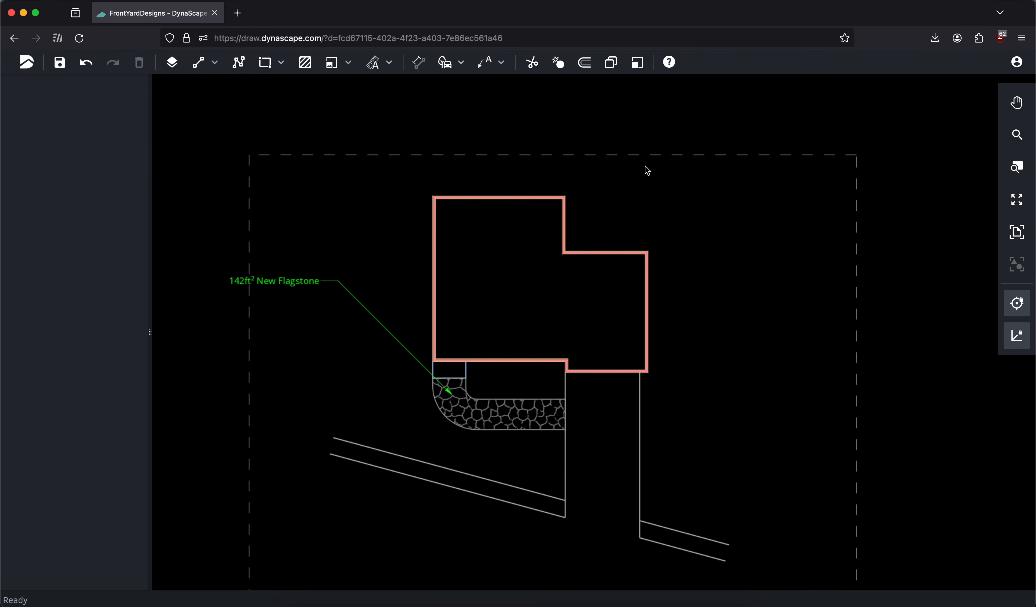
pyautogui.scroll(3, 596, 199)
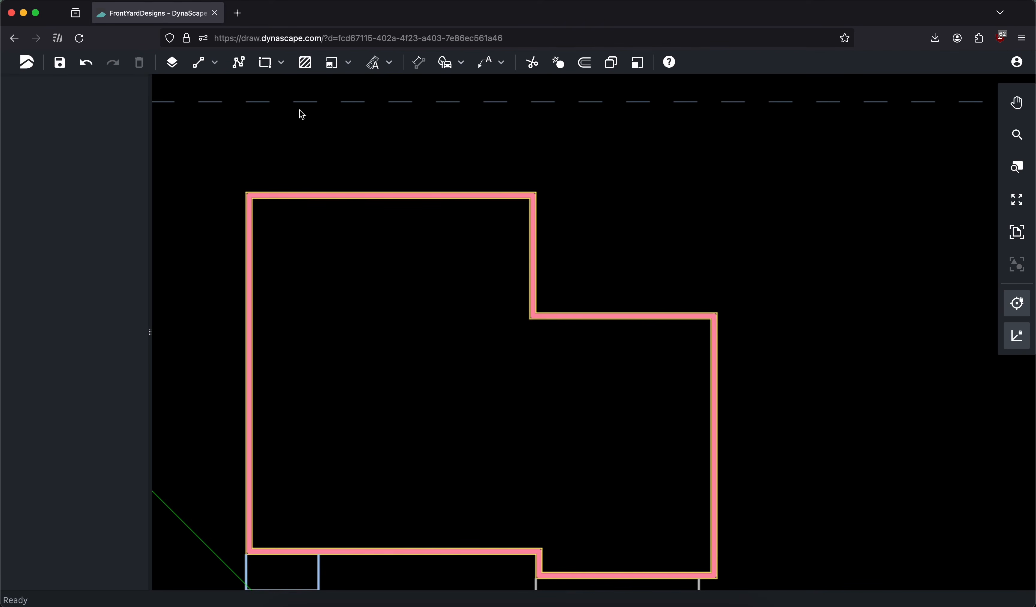
pyautogui.click(266, 64)
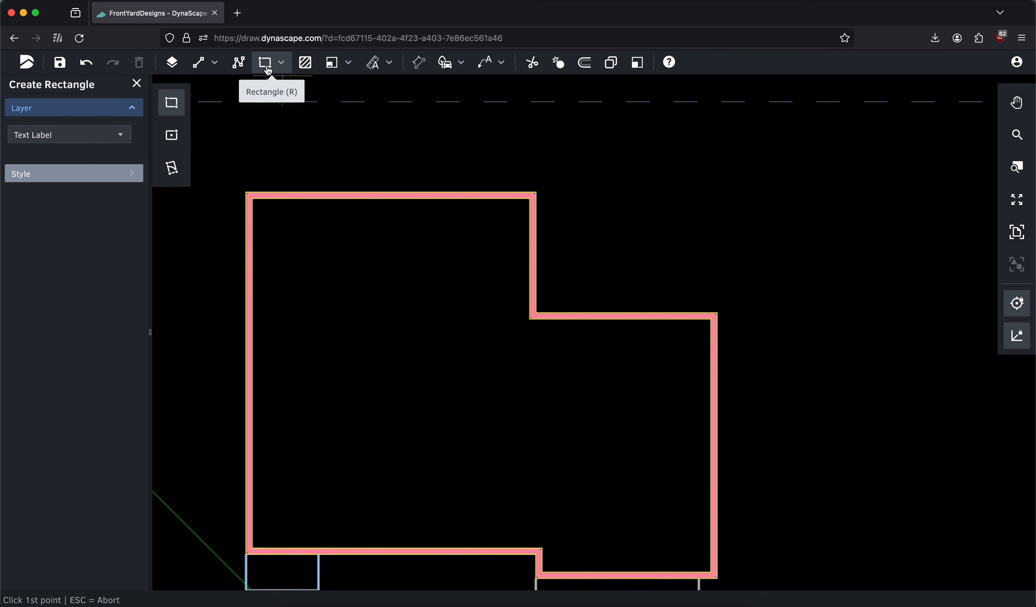
pyautogui.click(536, 313)
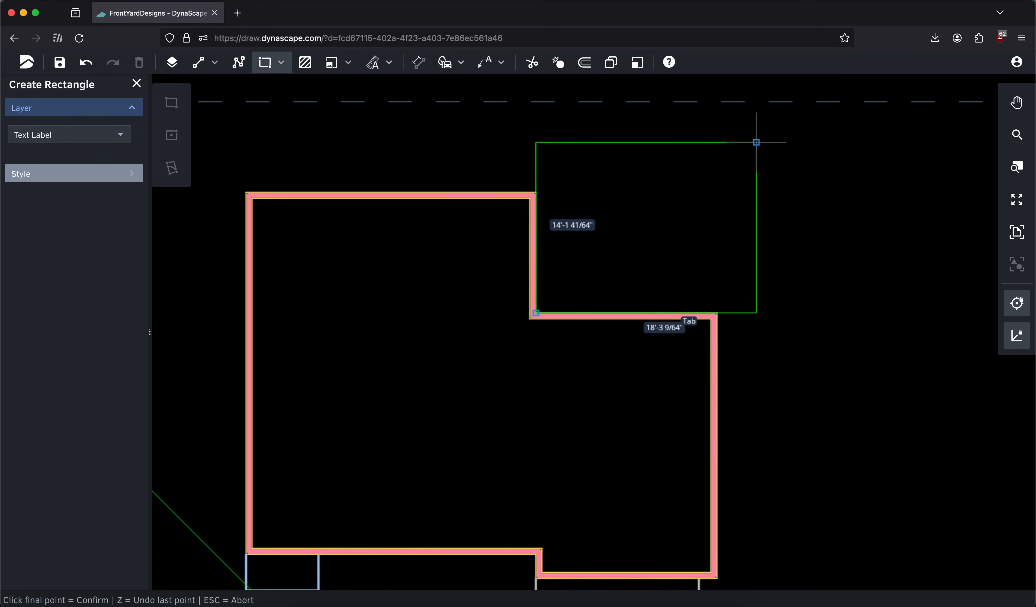
pyautogui.press('Tab')
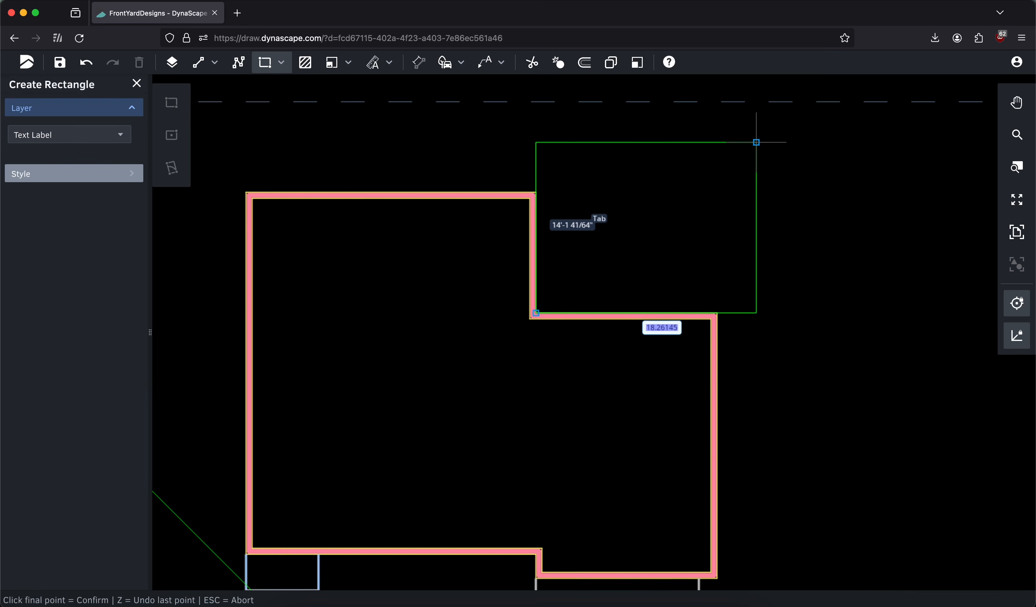
pyautogui.write('19')
pyautogui.press('Tab')
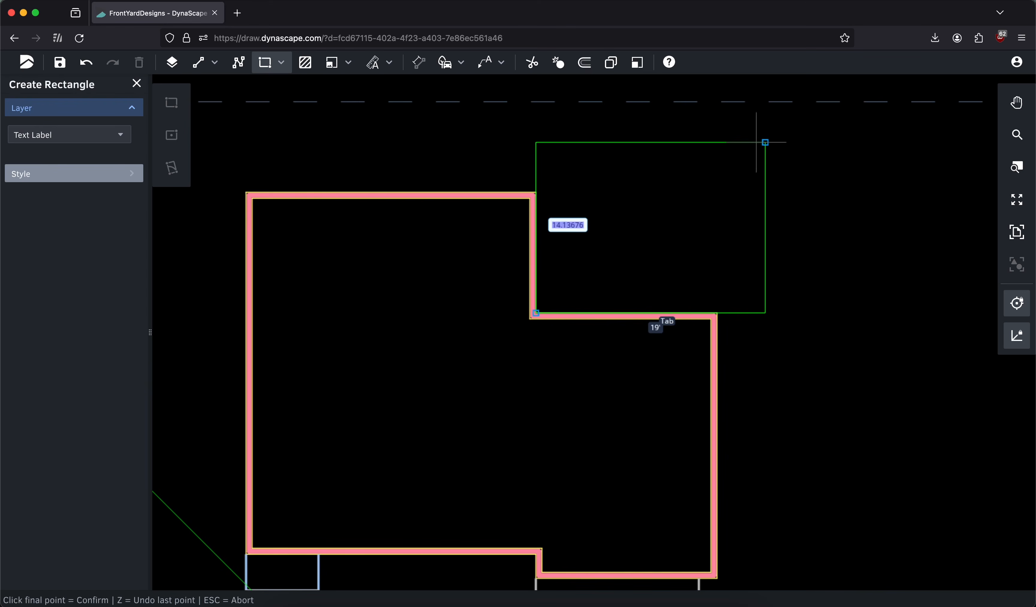
pyautogui.write('15')
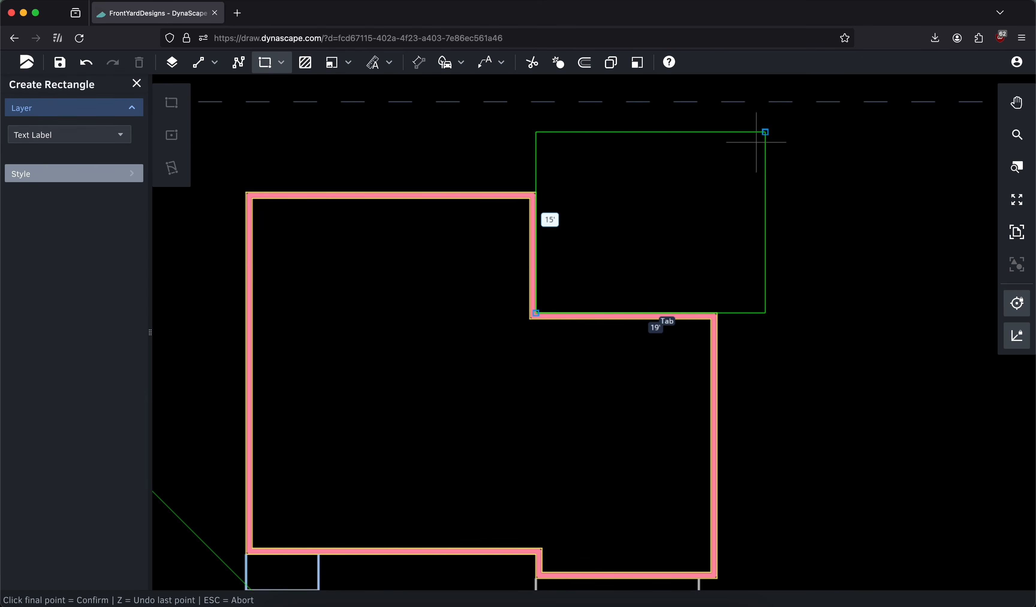
# Assign the backyard rectangle to the Deck layer and finish placing it
pyautogui.click(84, 135)
pyautogui.write('dec')
pyautogui.click(63, 183)
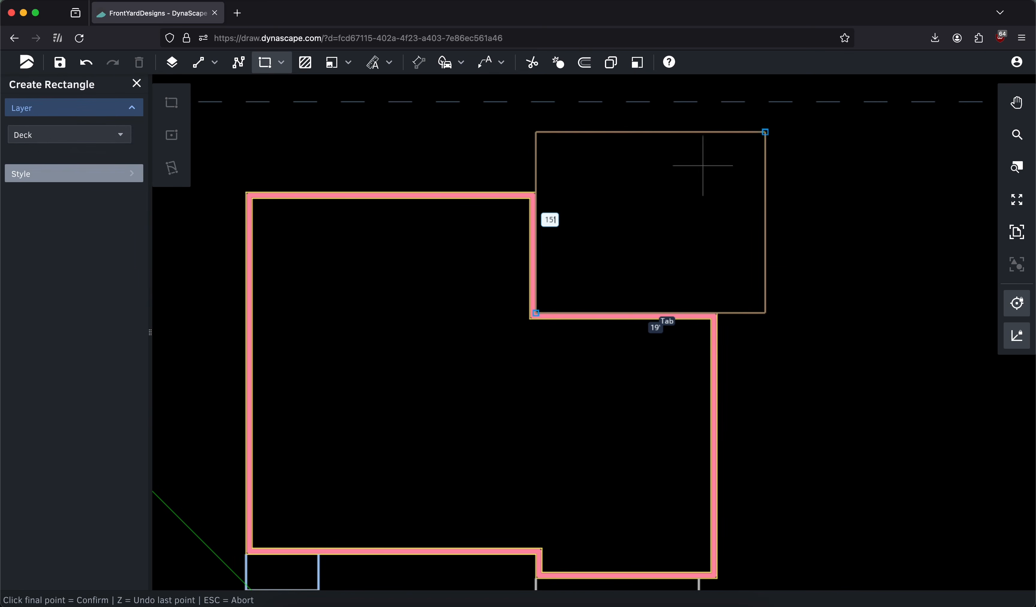
pyautogui.click(787, 130)
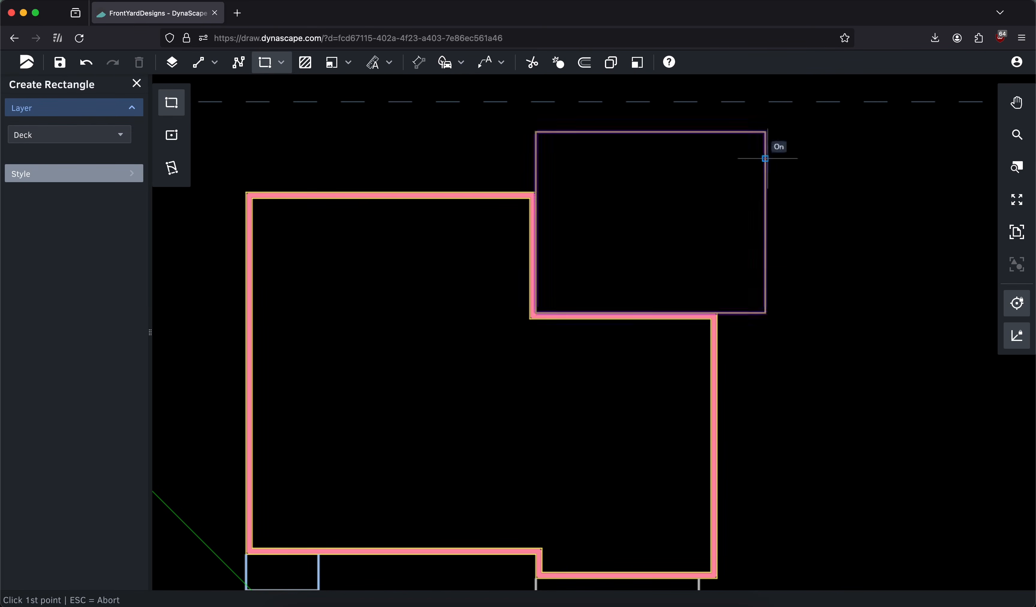
pyautogui.click(136, 84)
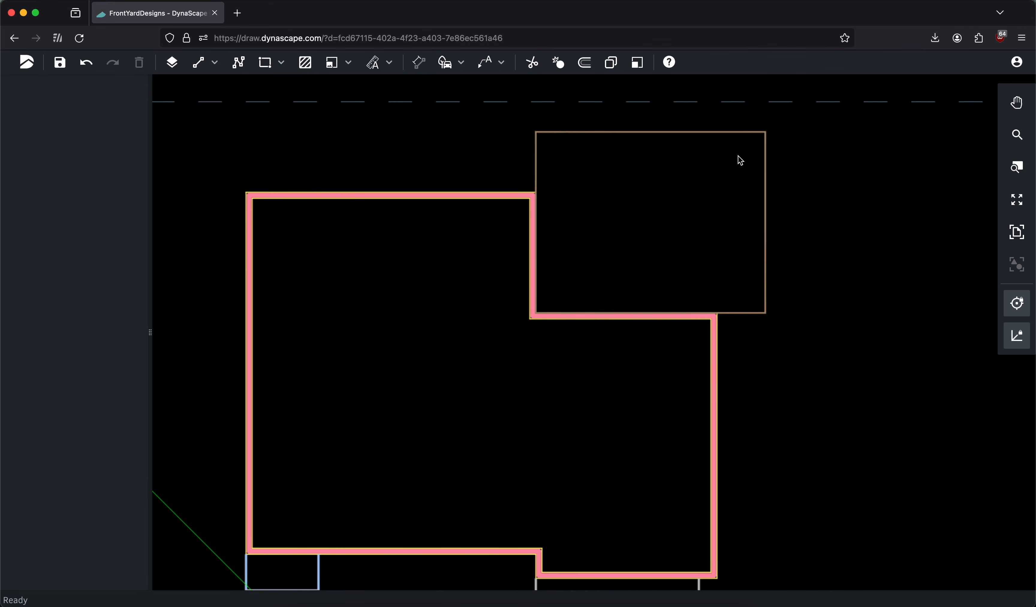
# Start a polyline with straight segments on the Porch/Step layer at the deck's lower-right corner
pyautogui.click(239, 63)
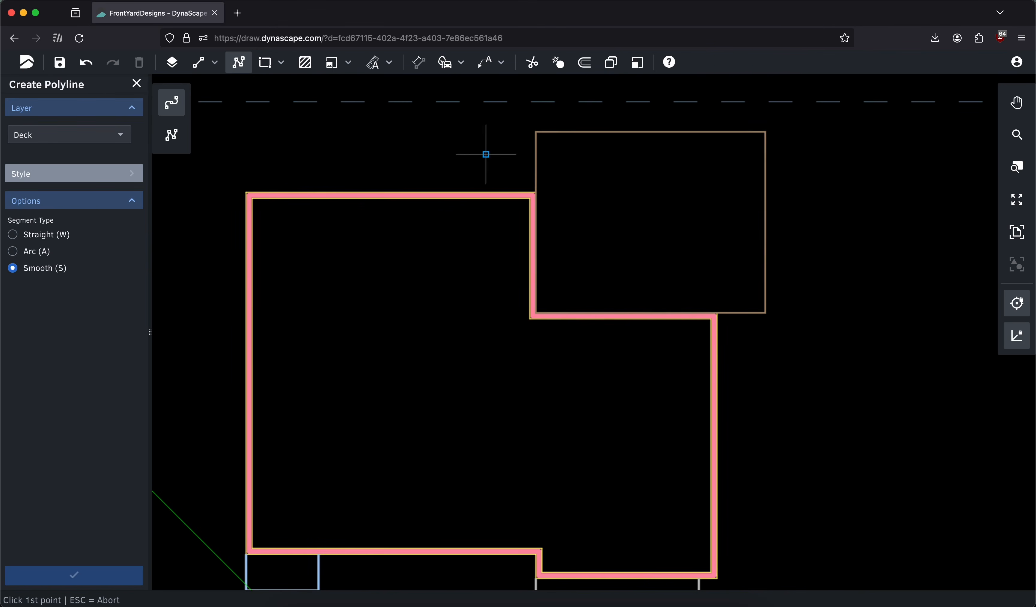
pyautogui.moveTo(477, 154); pyautogui.dragTo(208, 147, button='middle')
pyautogui.click(64, 135)
pyautogui.write('st')
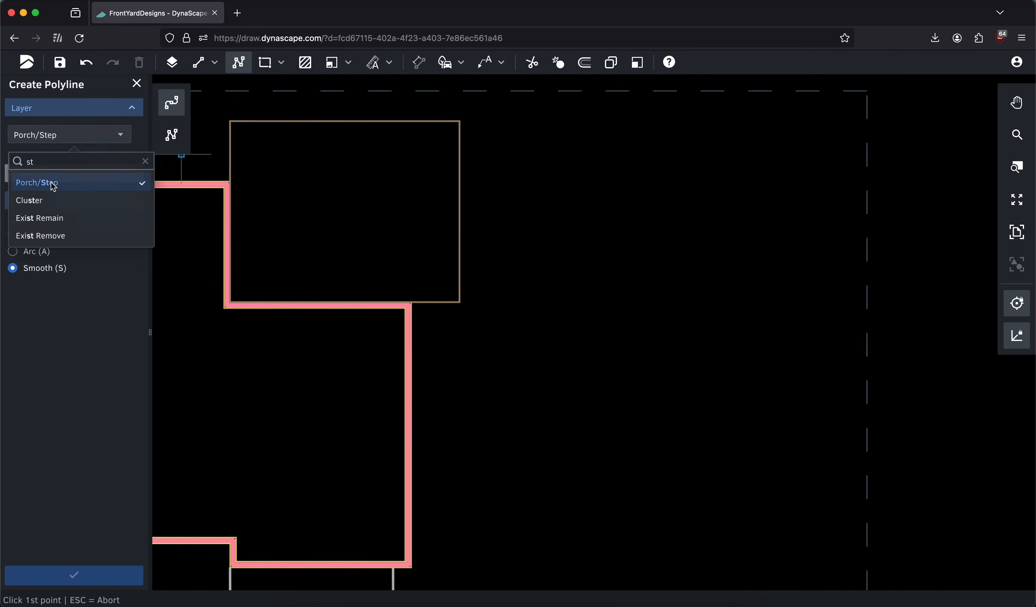
pyautogui.click(46, 182)
pyautogui.scroll(-1, 434, 253)
pyautogui.scroll(3, 449, 287)
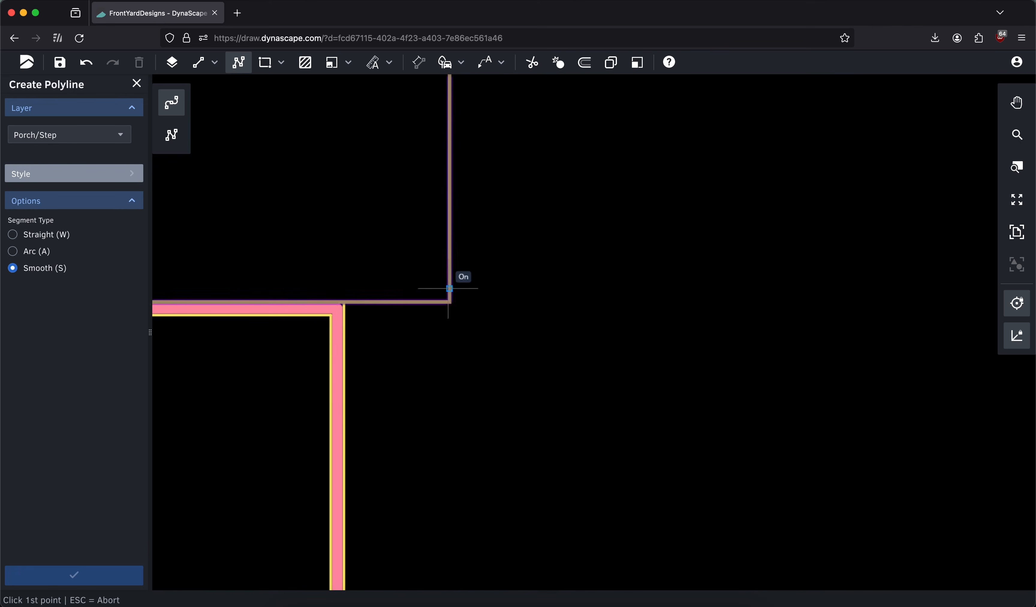
pyautogui.click(449, 302)
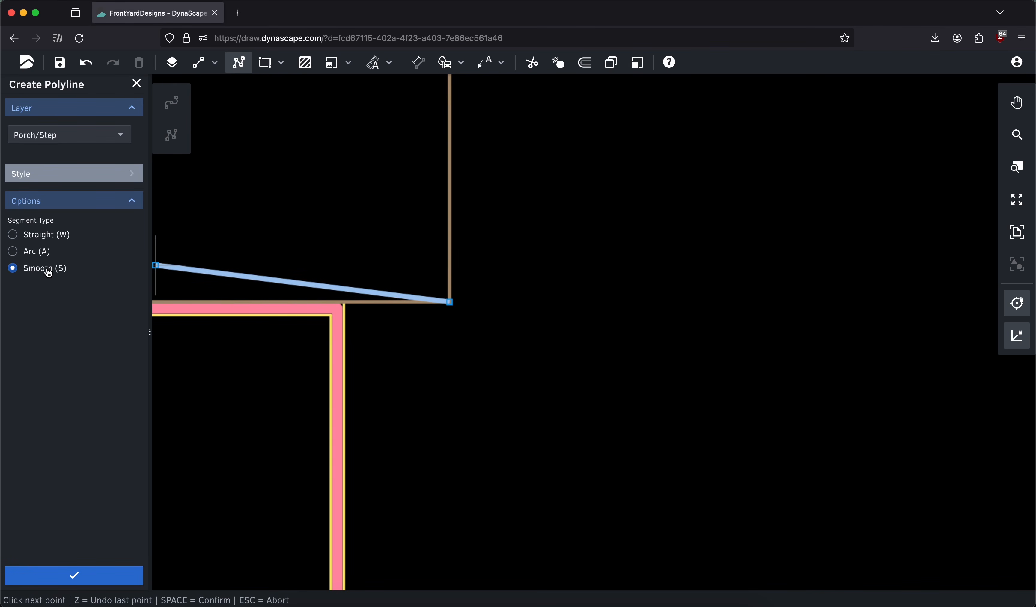
pyautogui.click(34, 238)
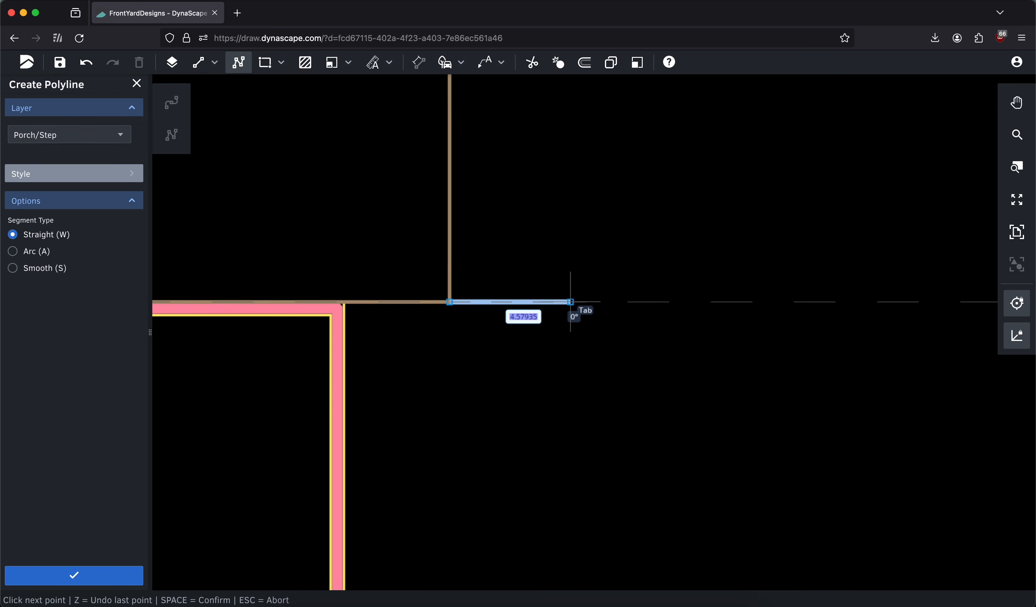
# Draw the step outline 1' out from the deck, 3' up along it and back to the deck's edge
pyautogui.write('11')
pyautogui.press('Return')
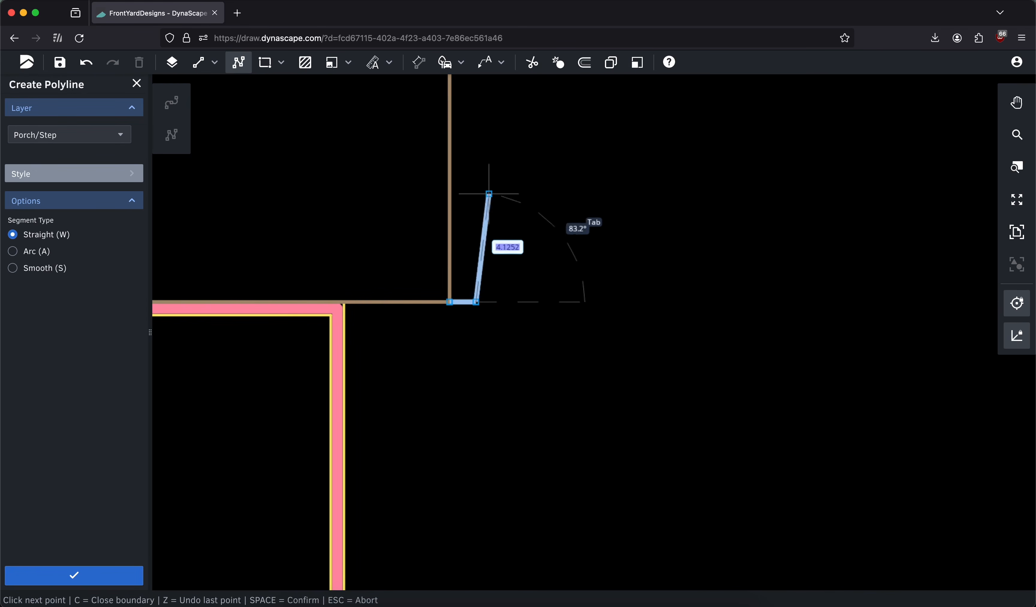
pyautogui.write('3')
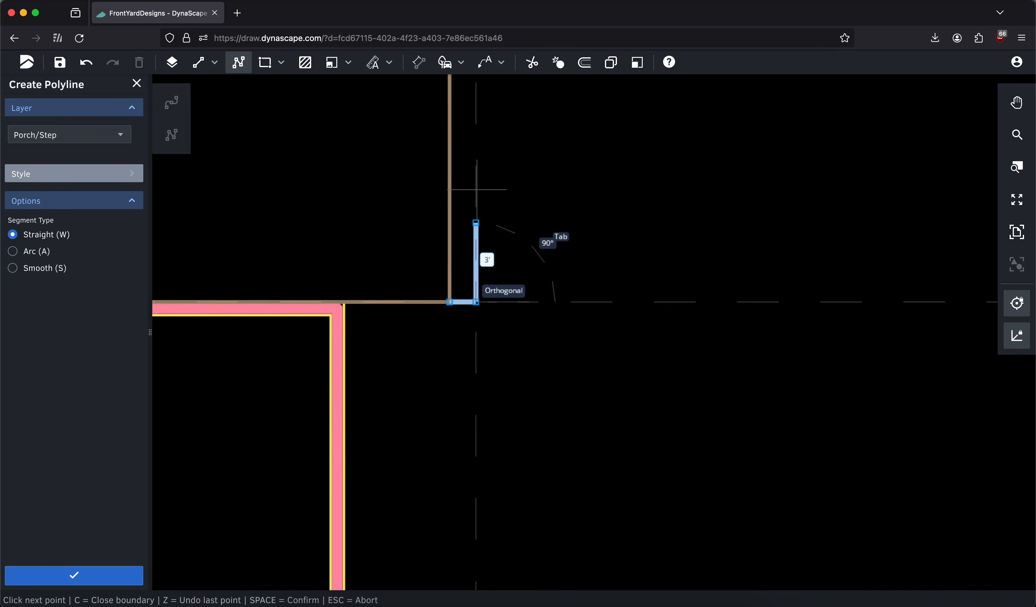
pyautogui.press('Return')
pyautogui.click(450, 223)
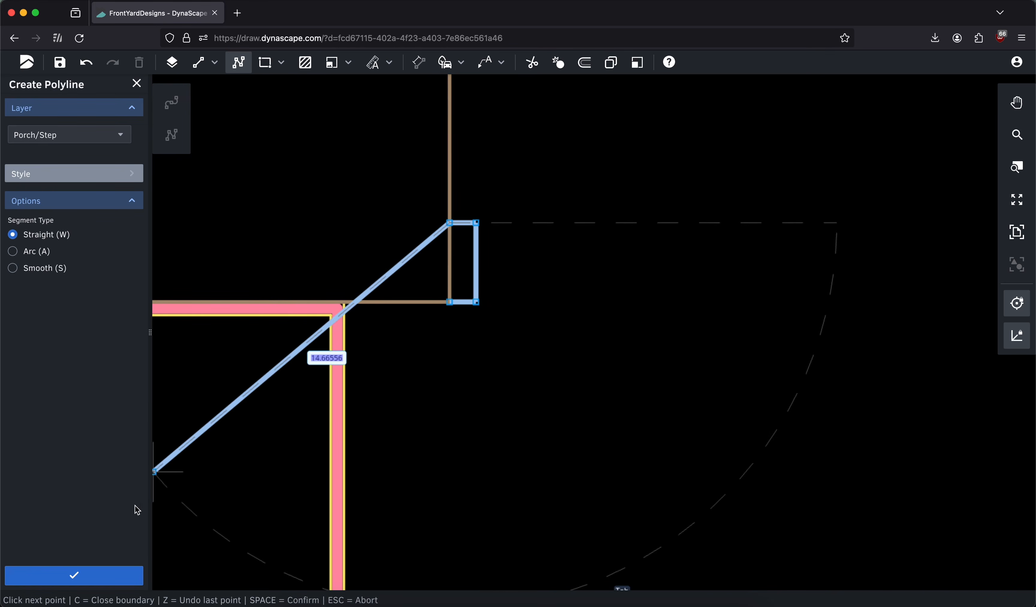
pyautogui.click(102, 576)
pyautogui.click(136, 83)
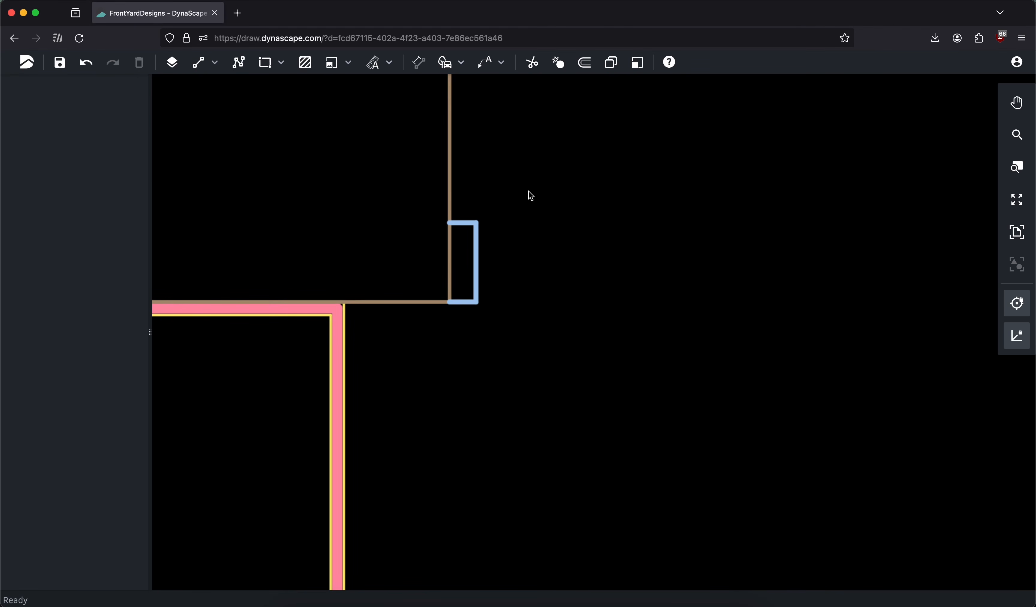
# Copy the deck step outline and paste three copies in a row to its right
pyautogui.click(475, 267)
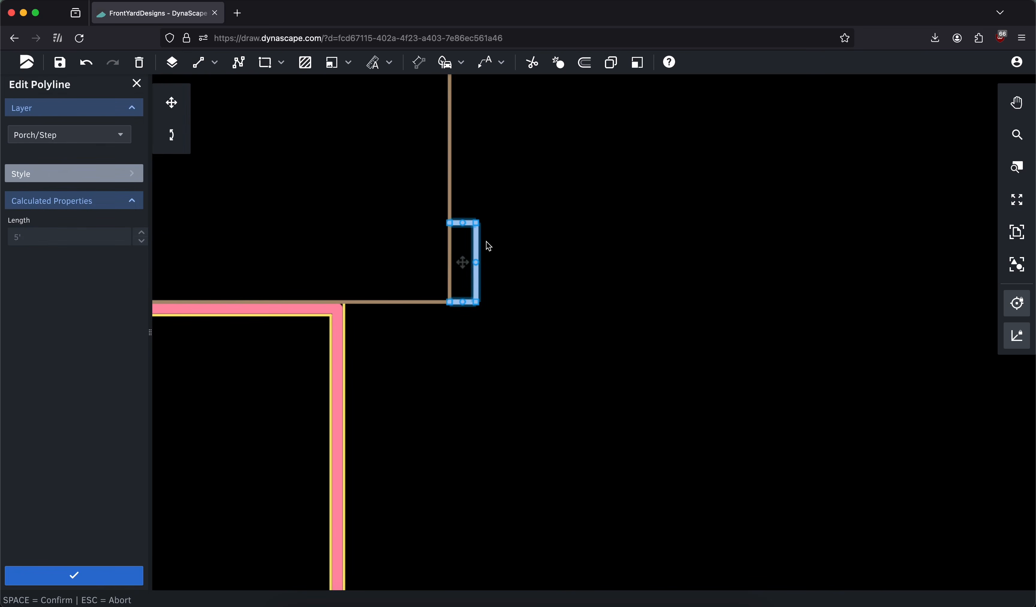
pyautogui.hotkey('ctrl', 'c')
pyautogui.hotkey('ctrl', 'v')
pyautogui.click(532, 266)
pyautogui.hotkey('ctrl', 'v')
pyautogui.click(547, 262)
pyautogui.hotkey('ctrl', 'v')
pyautogui.click(589, 267)
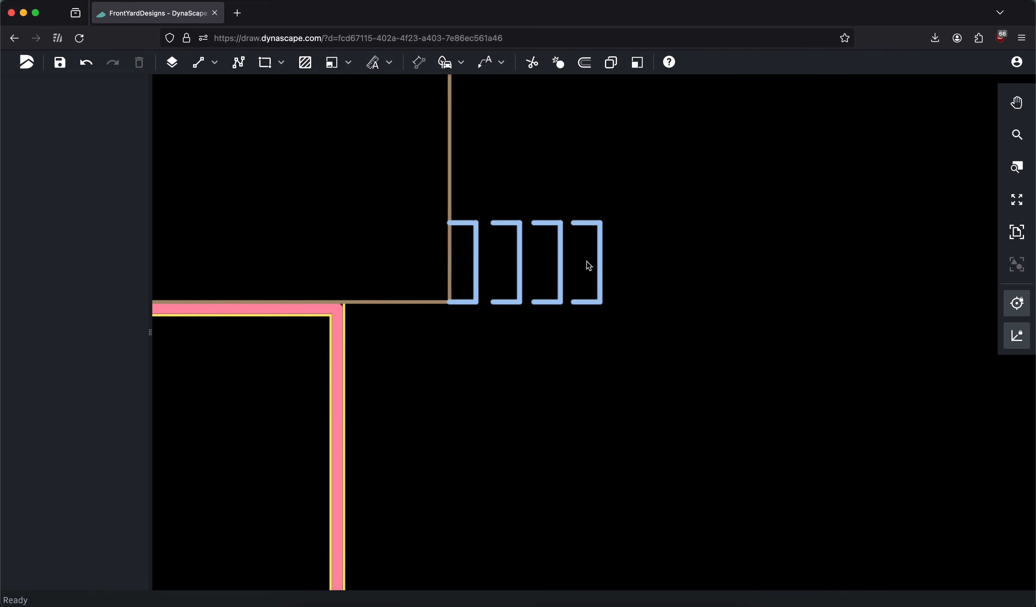
# Move the three pasted step outlines together so the first one butts against the original deck step
pyautogui.moveTo(626, 252); pyautogui.dragTo(504, 263)
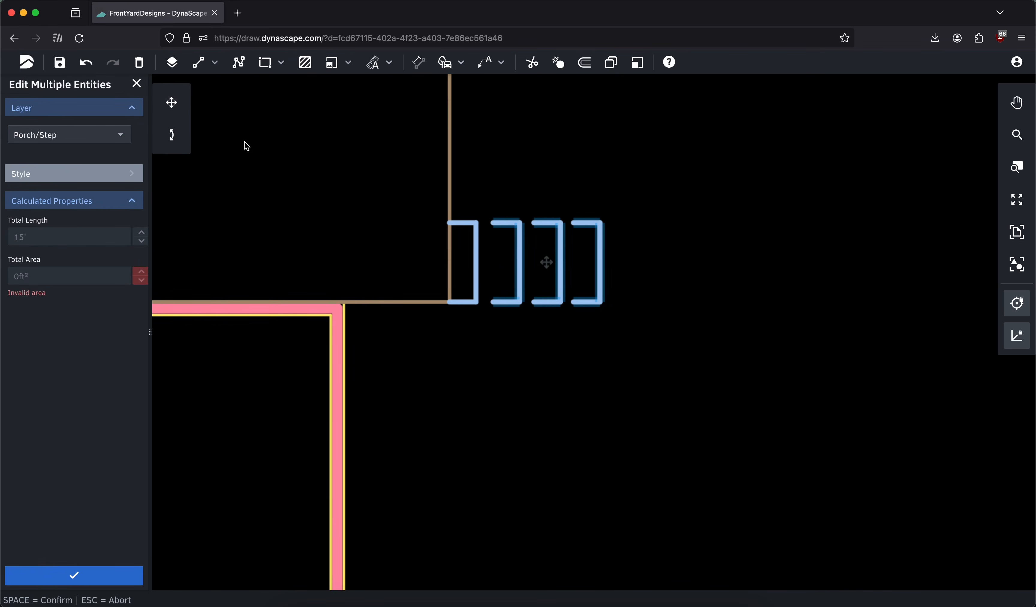
pyautogui.click(172, 104)
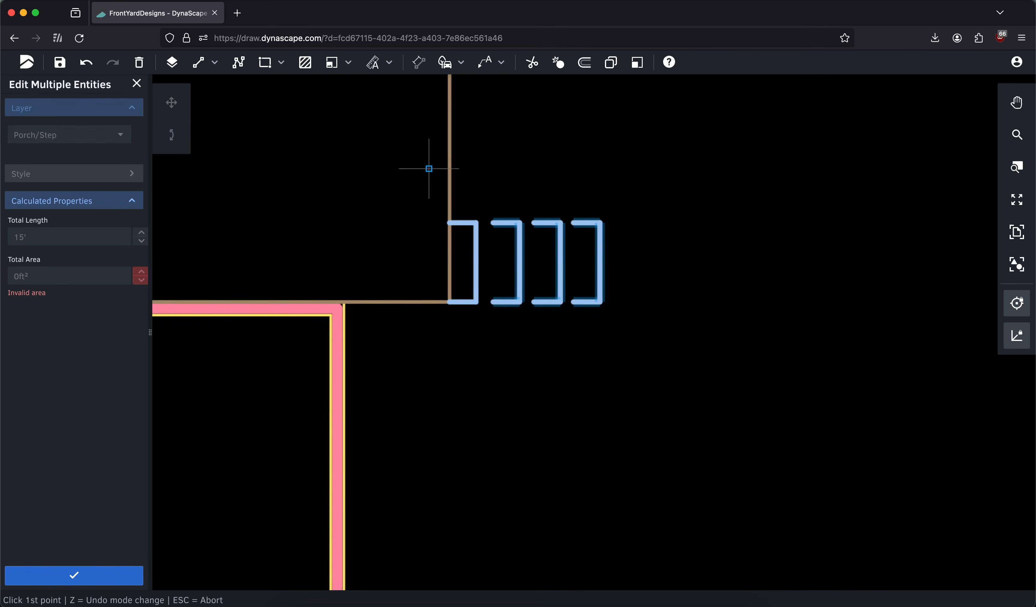
pyautogui.click(494, 223)
pyautogui.click(476, 223)
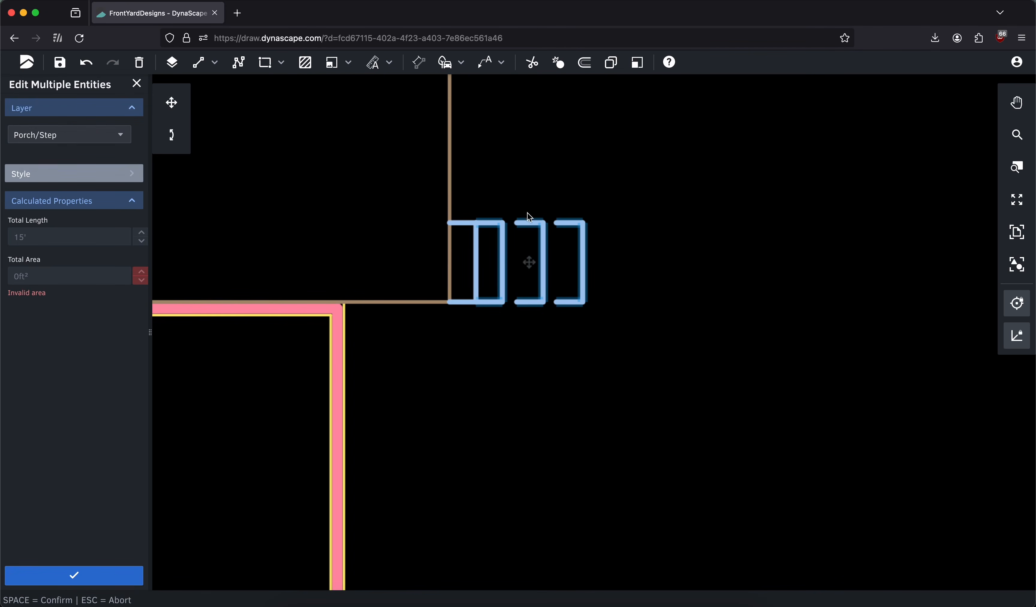
pyautogui.click(60, 571)
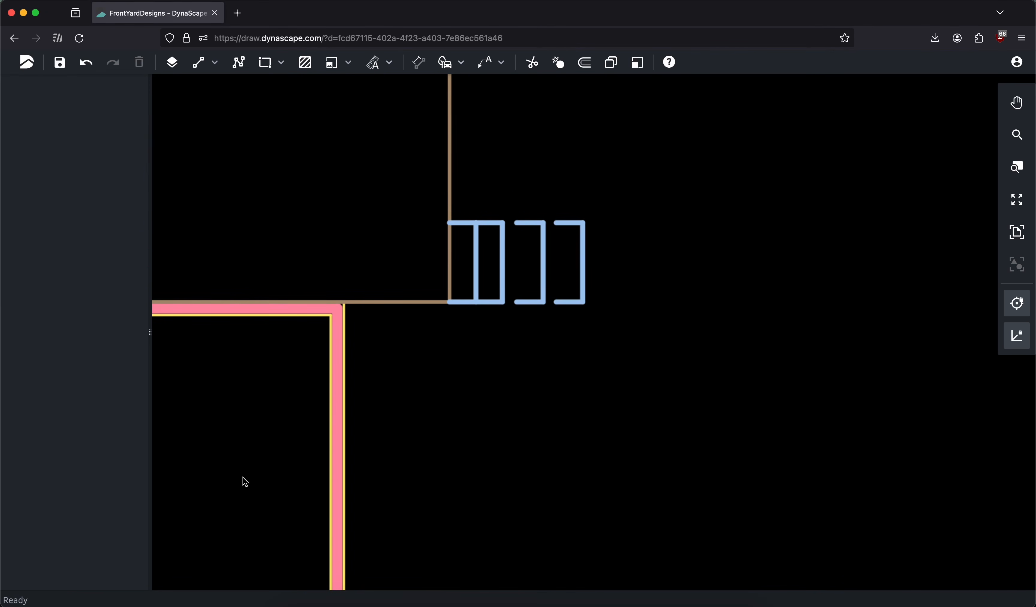
# Move the second pasted step outline so its open end meets the outer edge of the attached steps
pyautogui.click(544, 279)
pyautogui.click(171, 102)
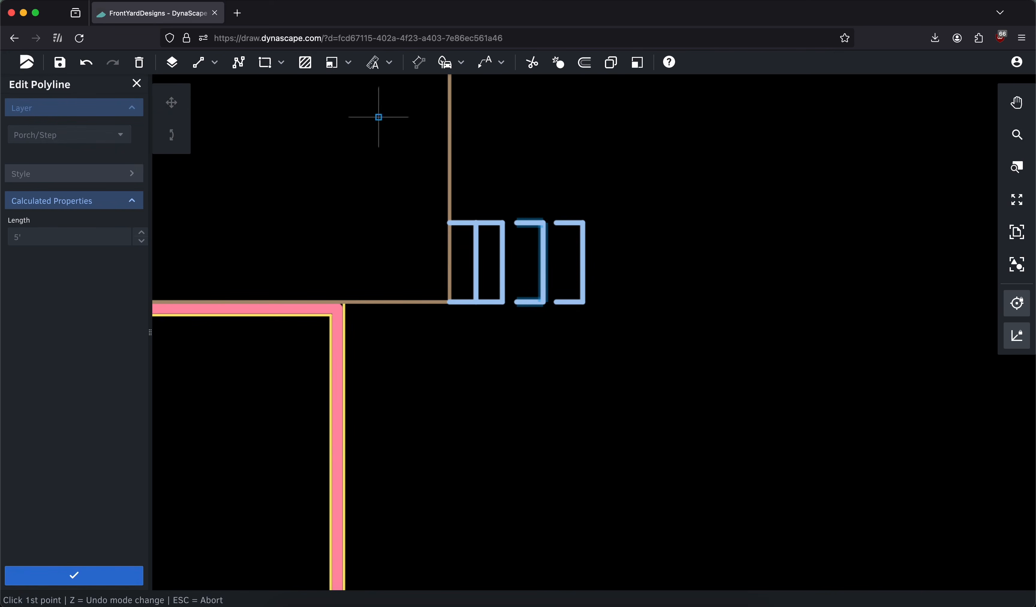
pyautogui.click(517, 222)
pyautogui.click(503, 223)
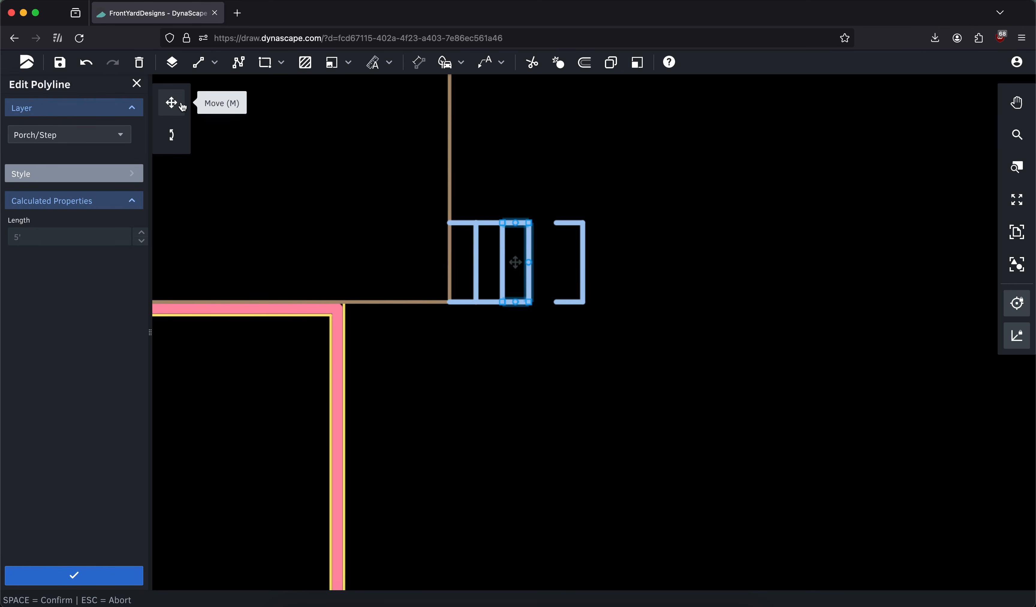
# Move the last pasted step outline against the third step to complete the four-step run
pyautogui.click(584, 240)
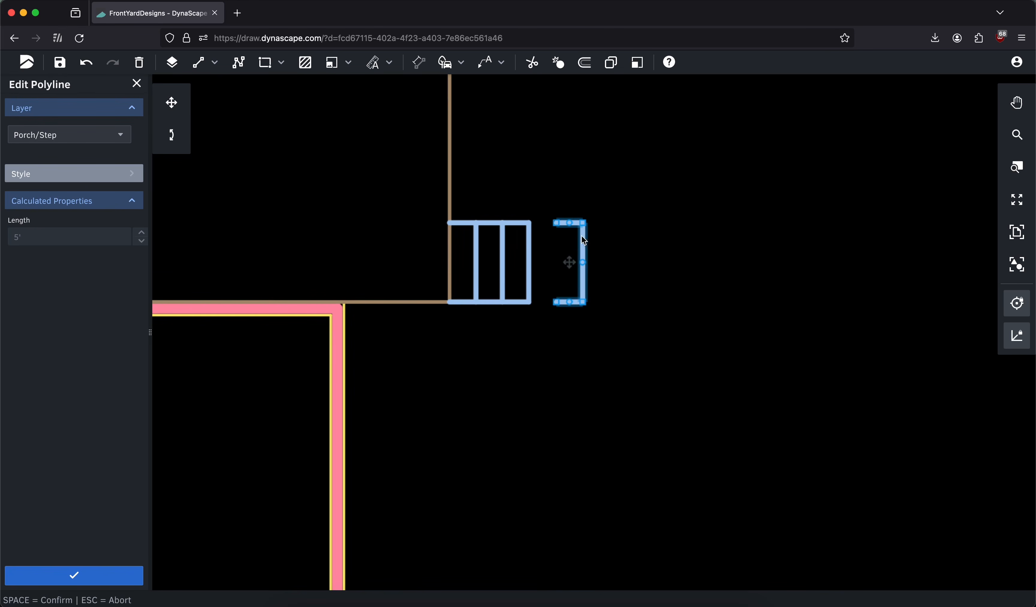
pyautogui.press('space')
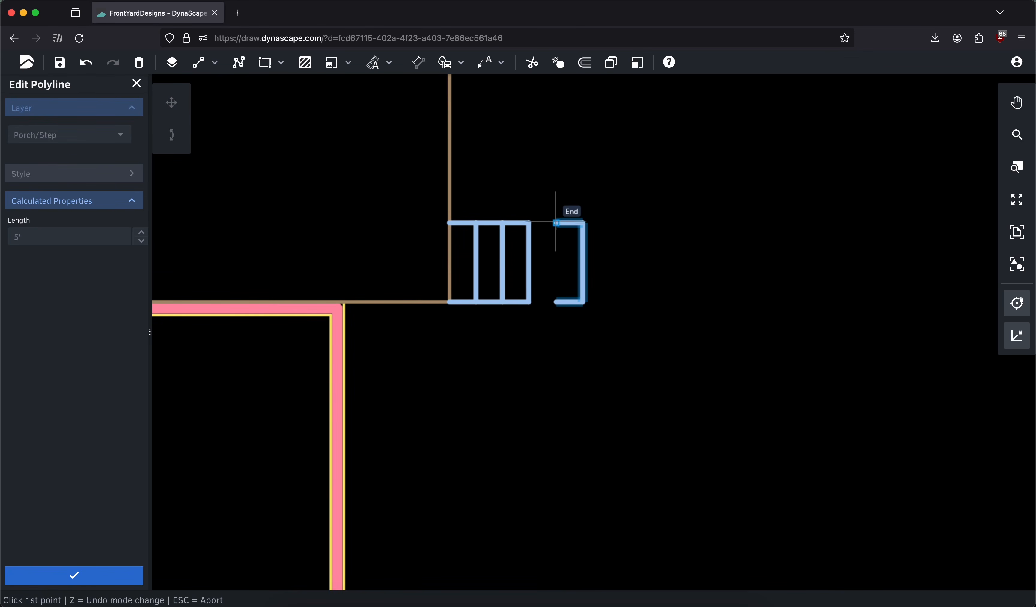
pyautogui.click(555, 223)
pyautogui.click(529, 222)
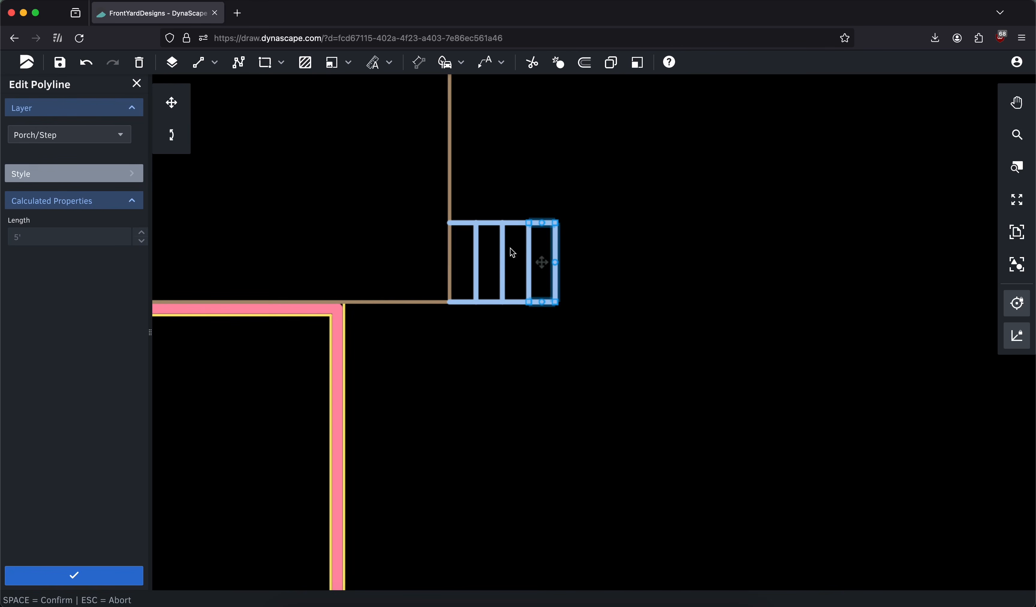
pyautogui.click(98, 572)
# Rotate all four steps 90° clockwise about the deck's lower-right corner so they run down from the deck
pyautogui.moveTo(424, 229); pyautogui.dragTo(510, 230, button='middle')
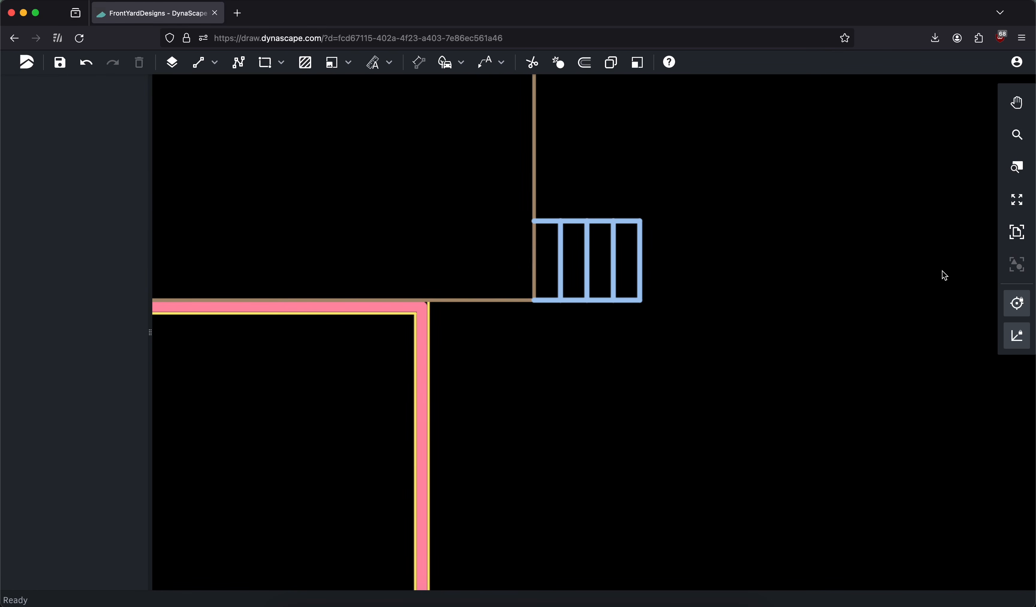
pyautogui.click(1017, 232)
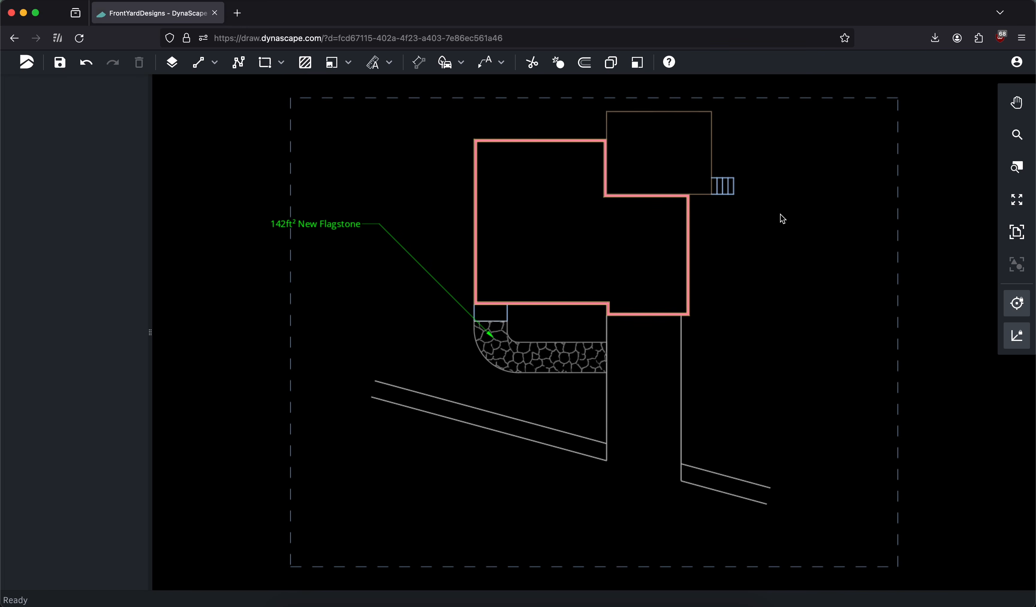
pyautogui.scroll(5, 741, 182)
pyautogui.moveTo(718, 163)
pyautogui.mouseDown(button='middle')
pyautogui.moveTo(677, 188)
pyautogui.moveTo(667, 223)
pyautogui.mouseUp(button='middle')
pyautogui.scroll(5, 671, 229)
pyautogui.moveTo(506, 203); pyautogui.dragTo(699, 332)
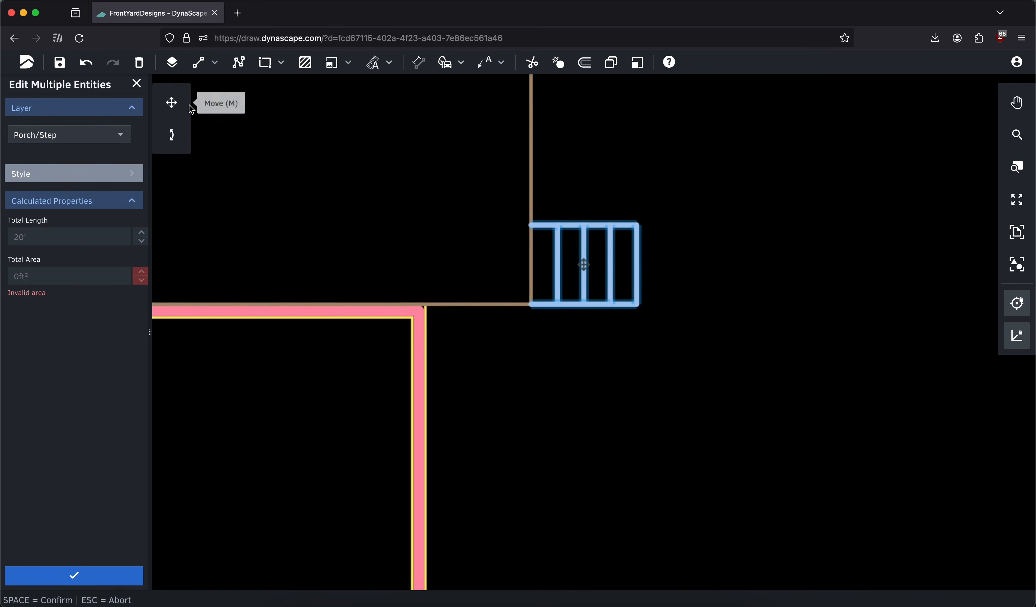
pyautogui.click(173, 135)
pyautogui.click(531, 305)
pyautogui.click(531, 172)
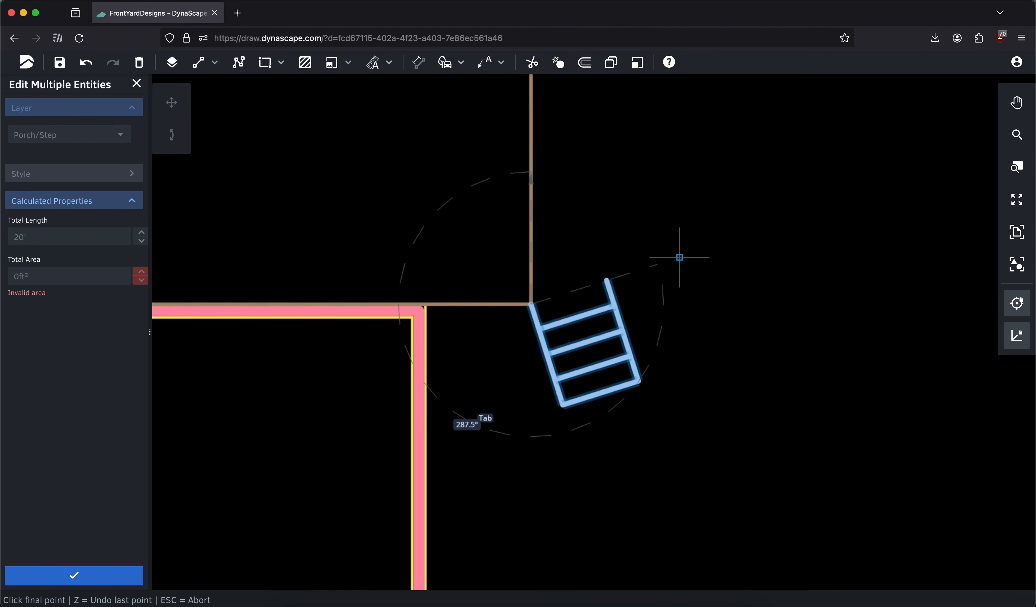
pyautogui.click(700, 303)
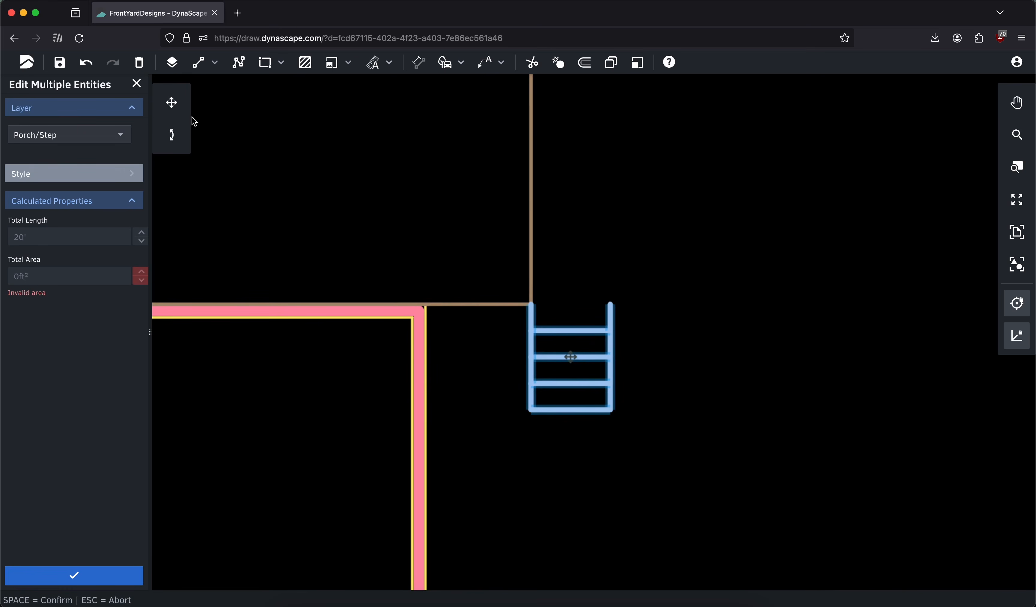
# Move the rotated steps so their upper-right end sits on the deck's lower-right corner
pyautogui.click(171, 103)
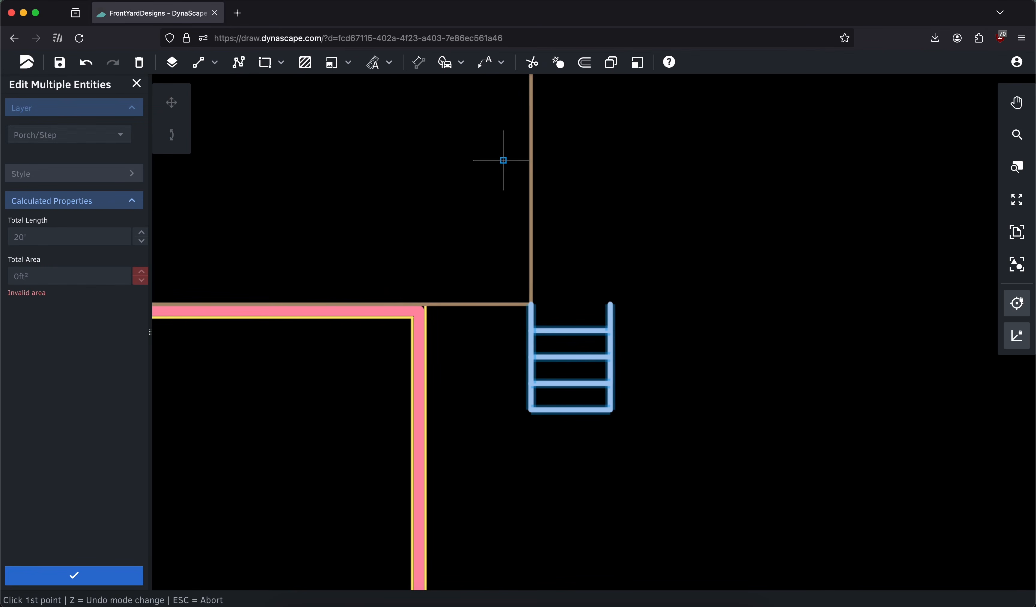
pyautogui.click(611, 304)
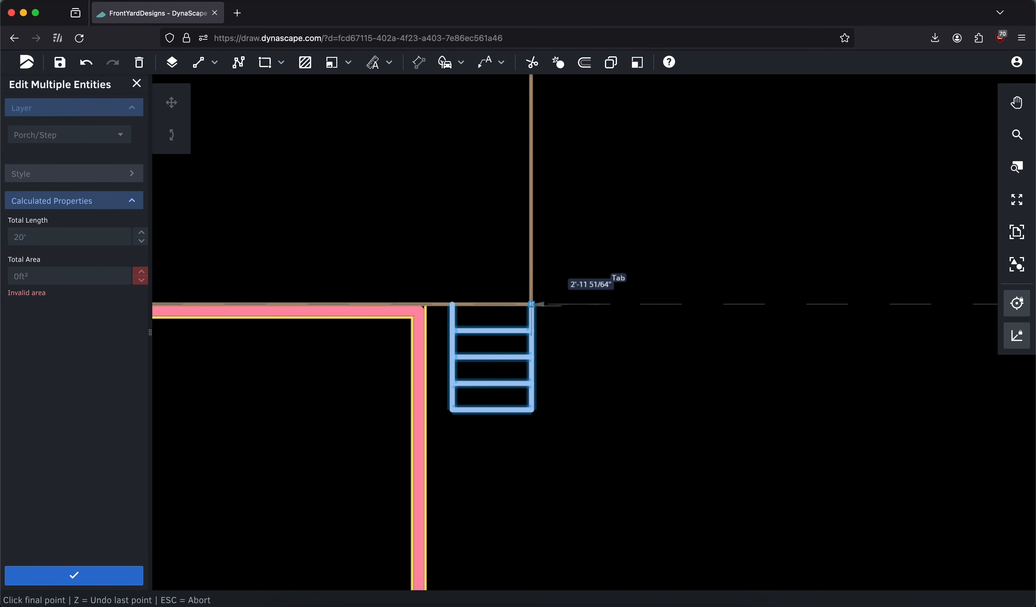
pyautogui.click(536, 316)
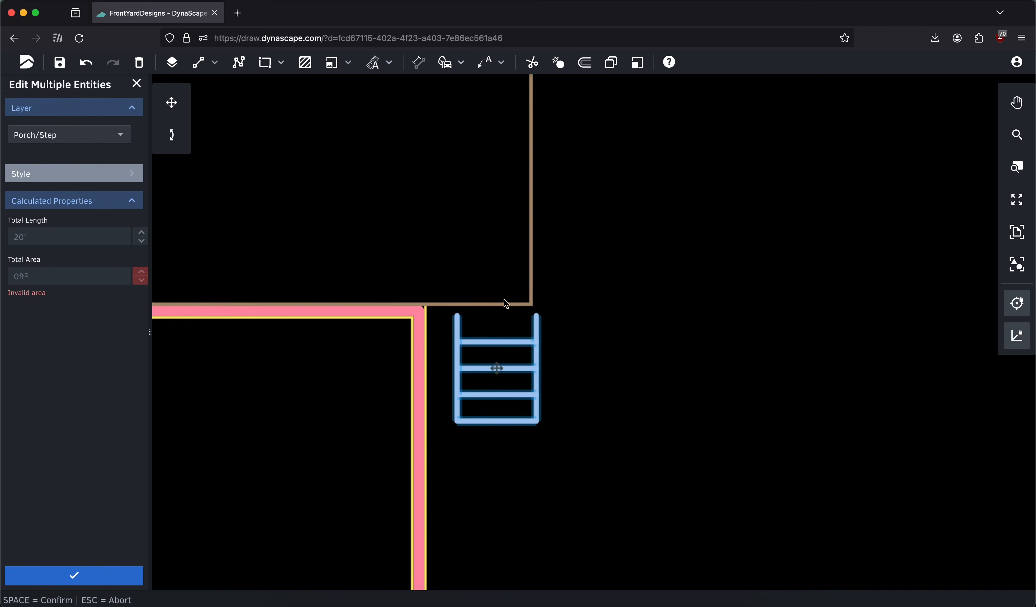
pyautogui.click(173, 110)
pyautogui.click(538, 315)
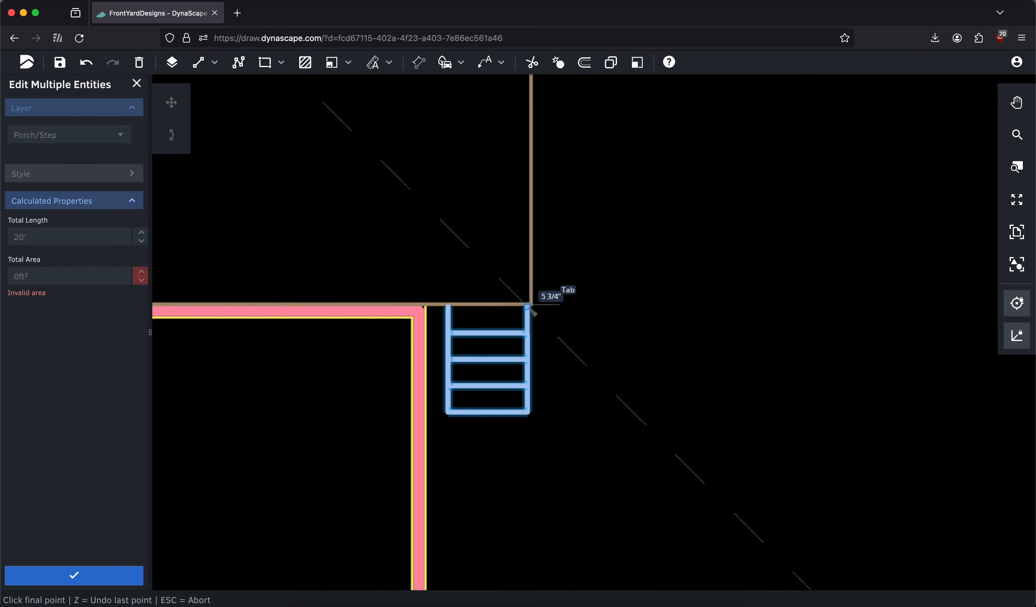
pyautogui.click(533, 306)
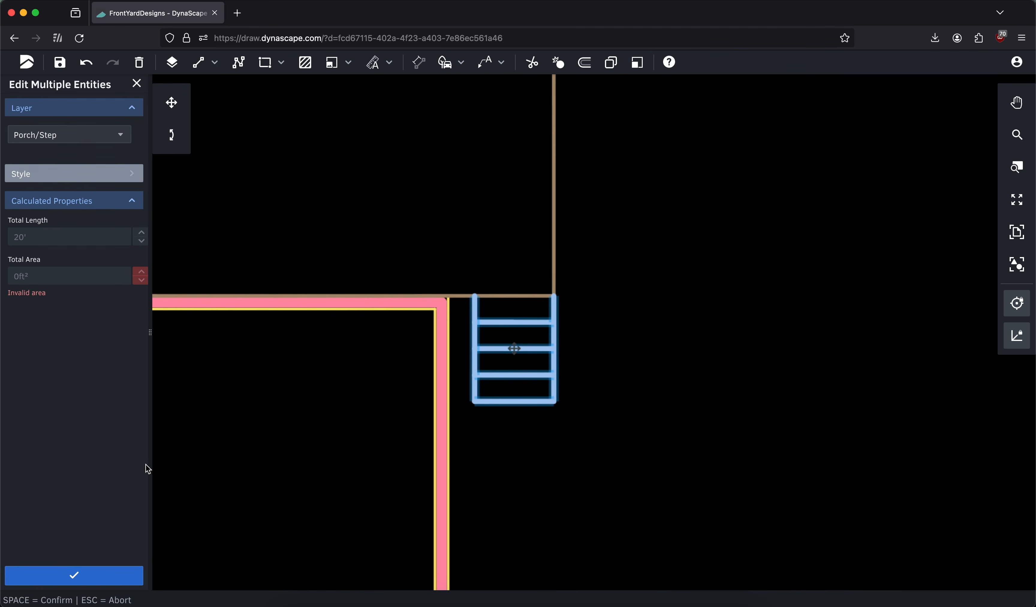
pyautogui.click(84, 578)
# Dimension the deck's upper edge on the Dimension layer, placing the dimension line above the deck
pyautogui.click(1017, 232)
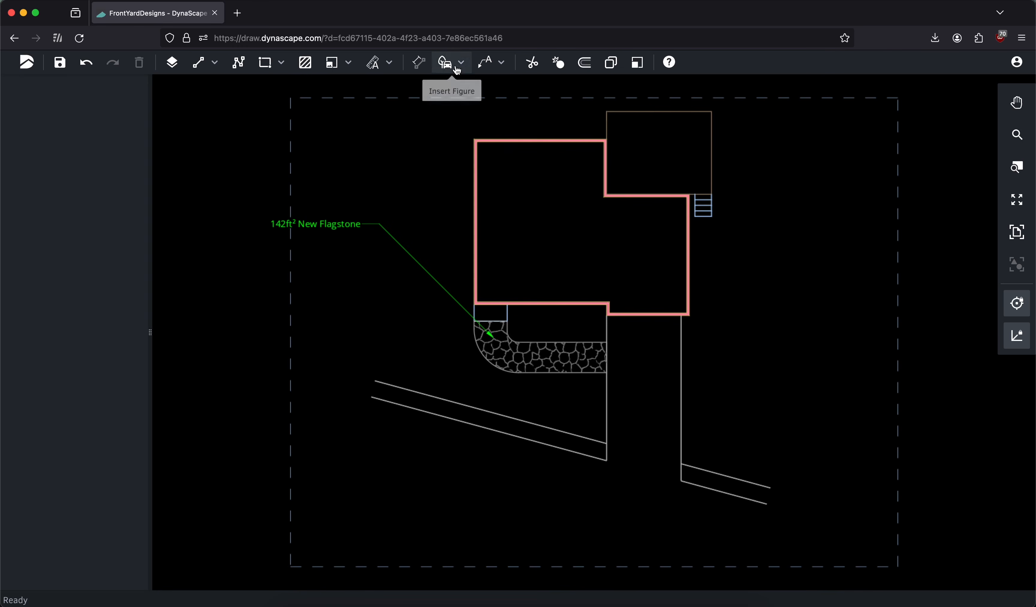
pyautogui.click(419, 64)
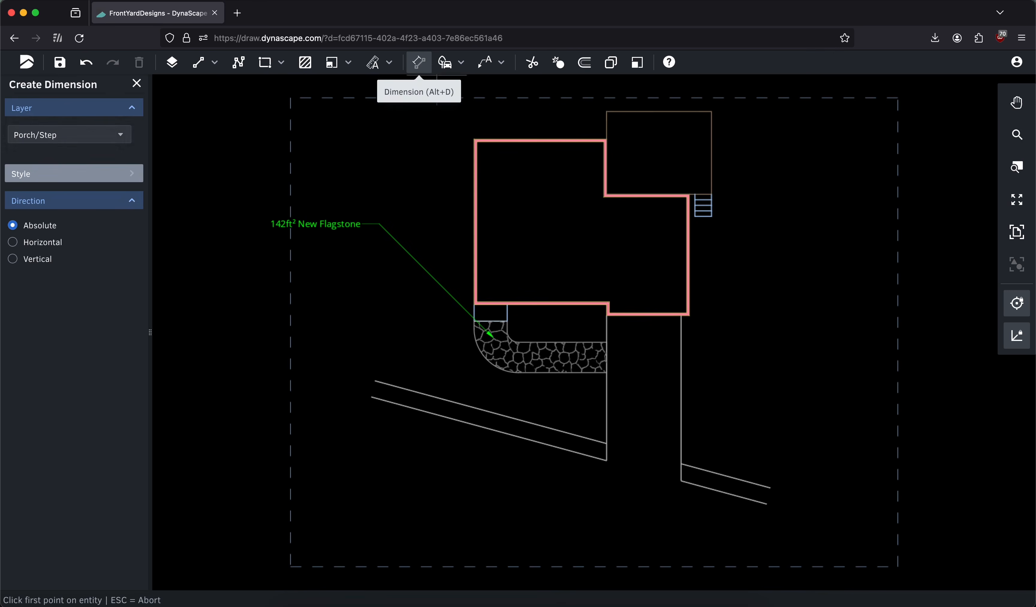
pyautogui.click(89, 136)
pyautogui.write('dim')
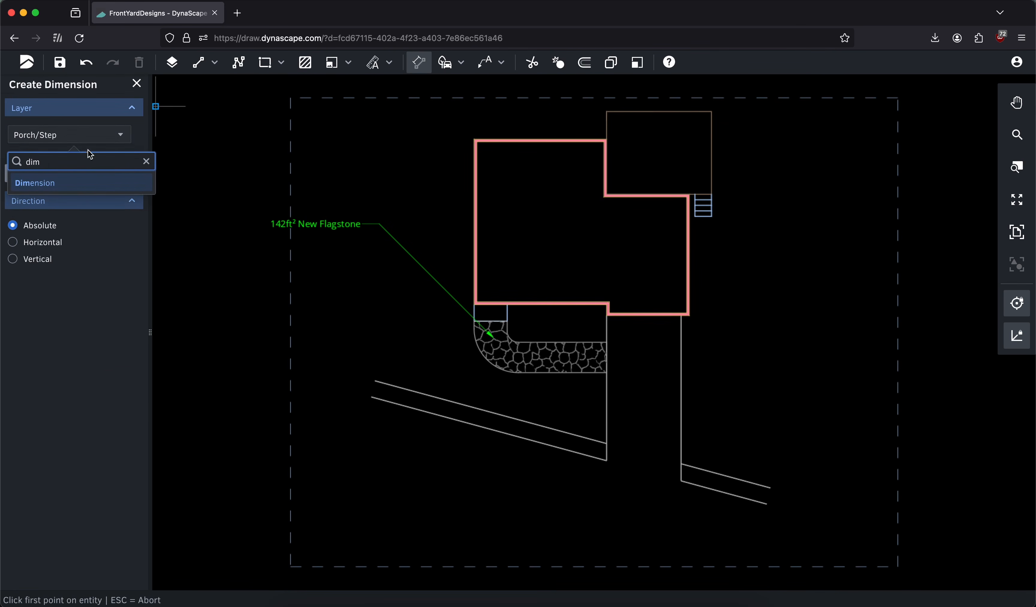
pyautogui.click(83, 183)
pyautogui.scroll(5, 709, 267)
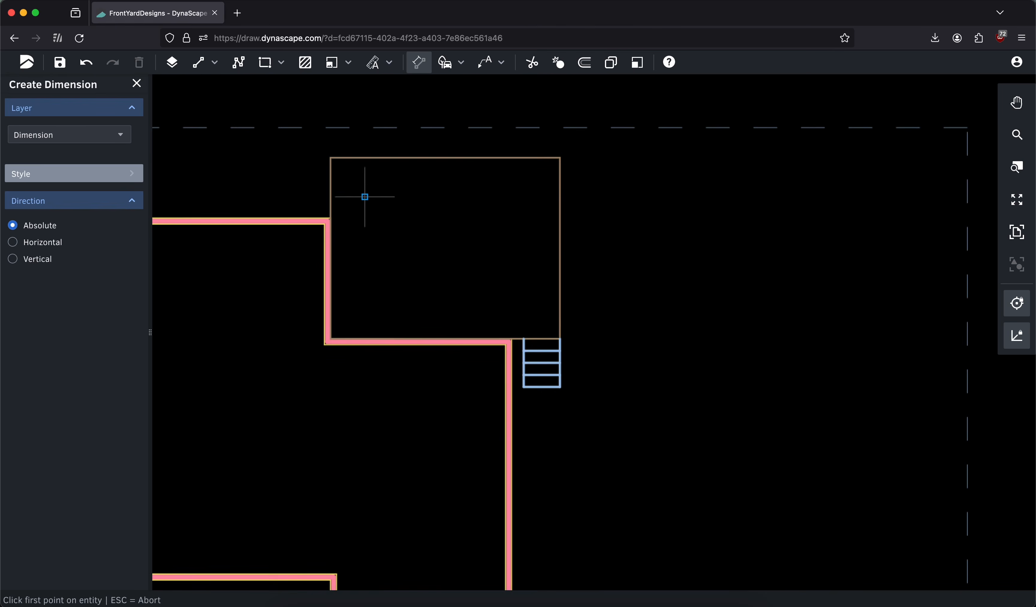
pyautogui.click(331, 158)
pyautogui.click(559, 158)
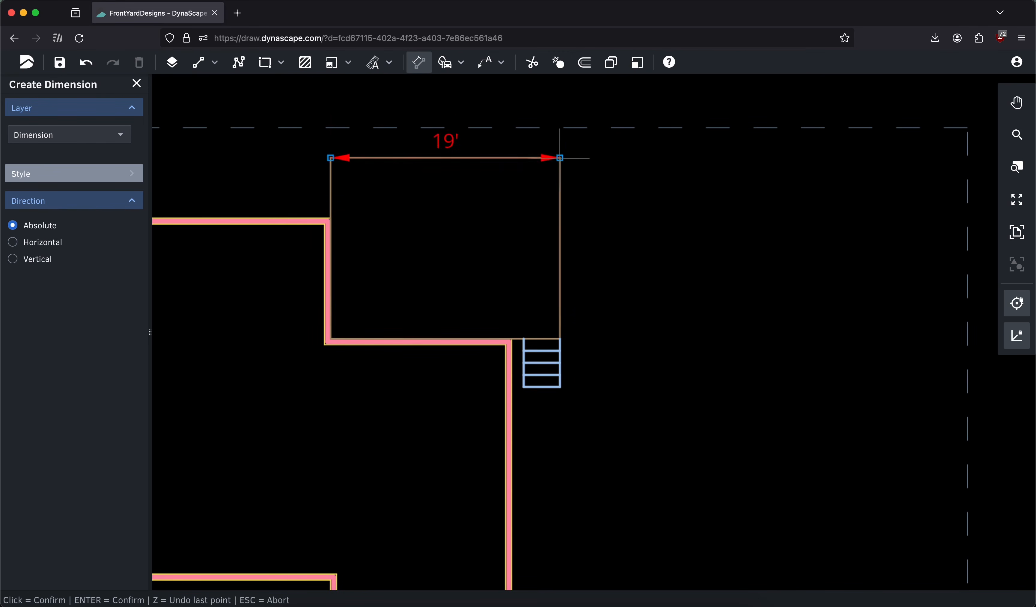
pyautogui.click(444, 107)
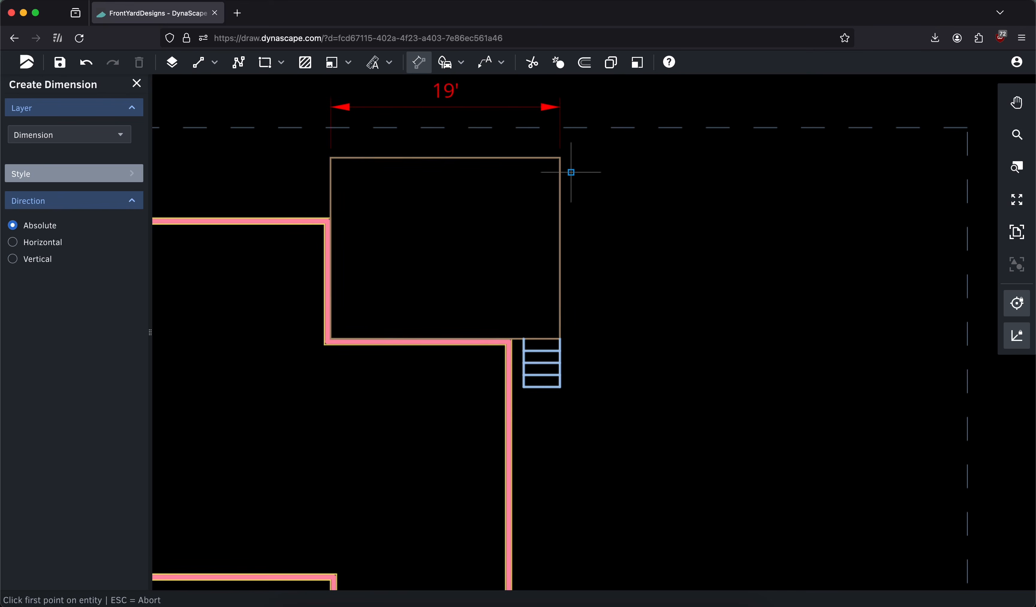
# Dimension the deck's right edge and the steps' right side, aligning both dimension lines to their right
pyautogui.click(560, 158)
pyautogui.click(559, 339)
pyautogui.click(611, 250)
pyautogui.click(560, 338)
pyautogui.click(559, 386)
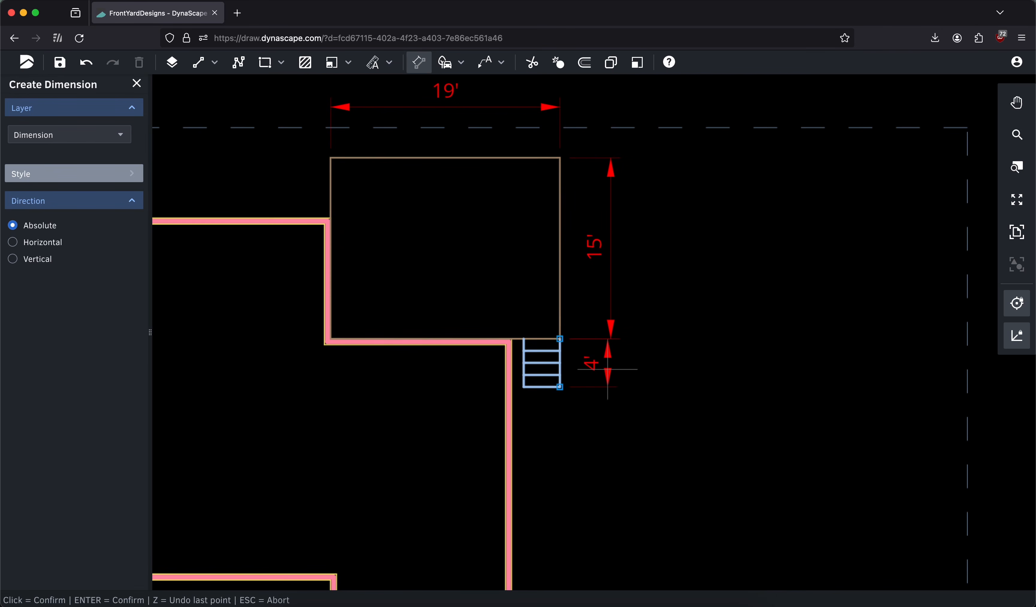
pyautogui.click(606, 365)
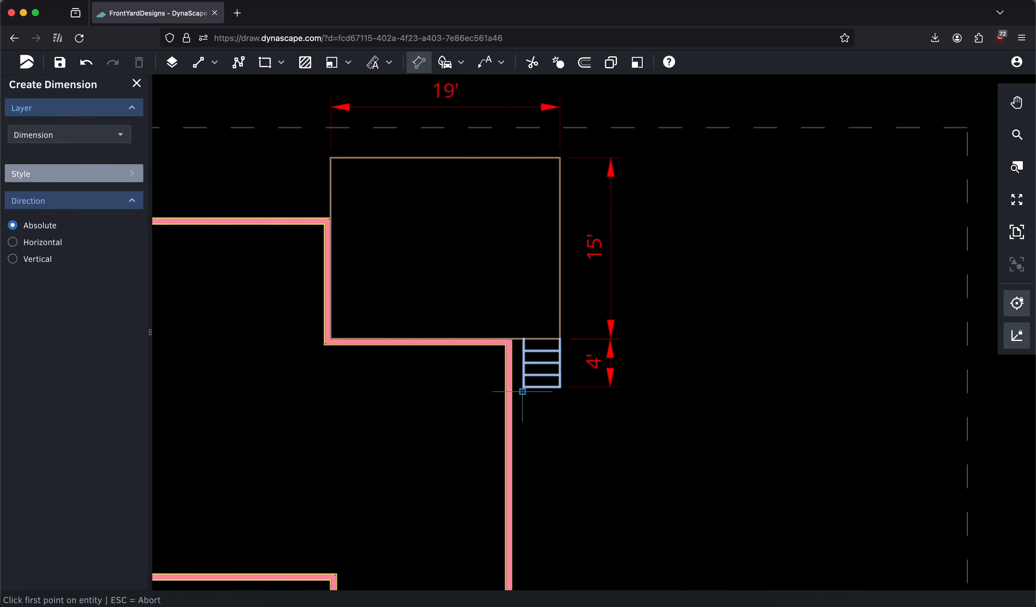
# Dimension the steps' width below them with the text set out to the right, and finish dimensioning
pyautogui.click(524, 388)
pyautogui.click(560, 387)
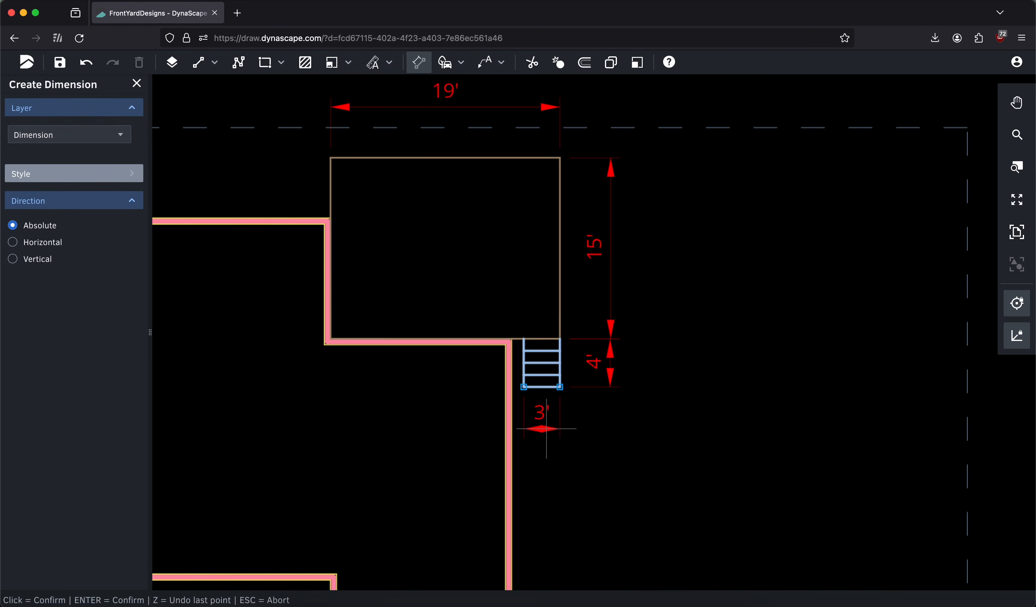
pyautogui.click(609, 430)
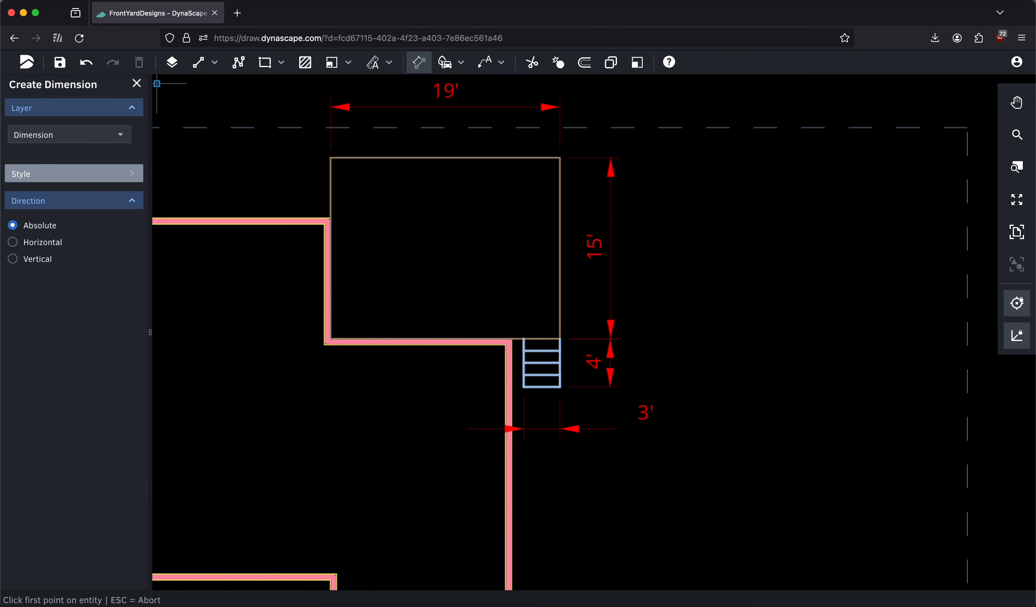
pyautogui.click(137, 83)
pyautogui.scroll(-2, 751, 279)
pyautogui.click(1015, 231)
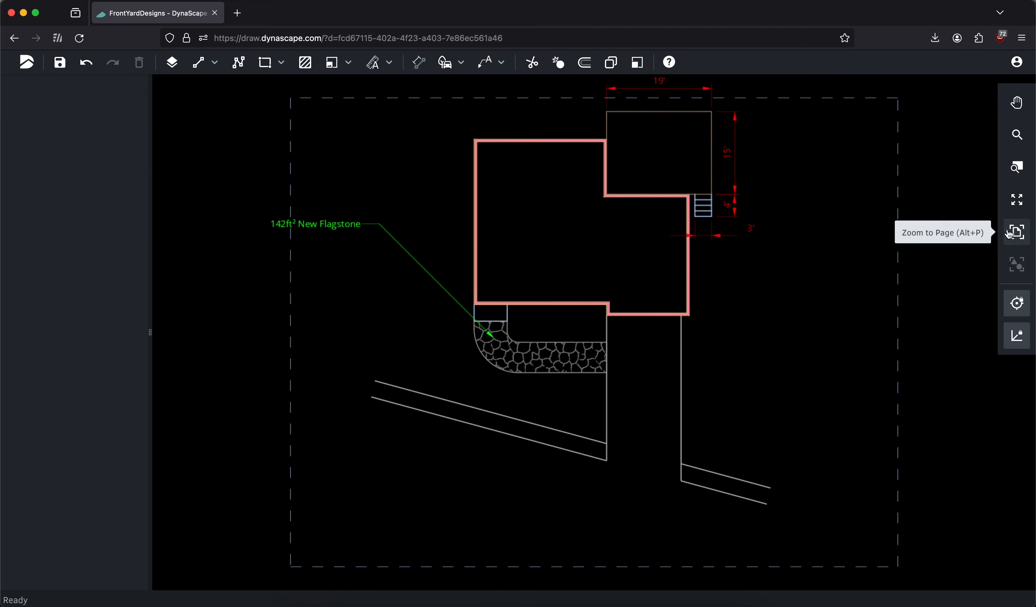
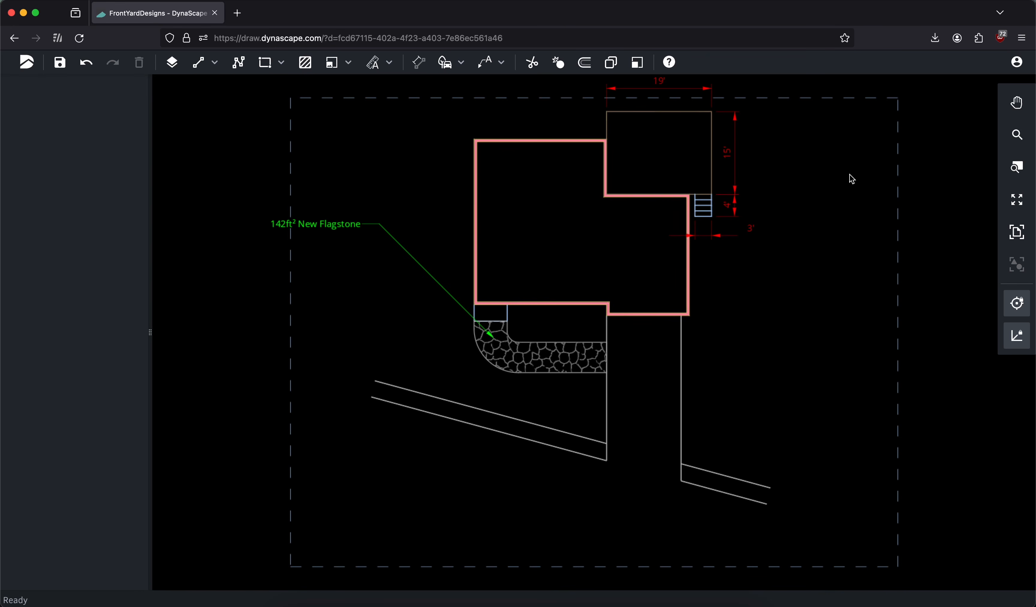
# Begin a smooth polyline on the Plantbed layer at the driveway's left edge below the walkway, curving it down and back up toward the left
pyautogui.click(238, 63)
pyautogui.click(86, 135)
pyautogui.write('pl')
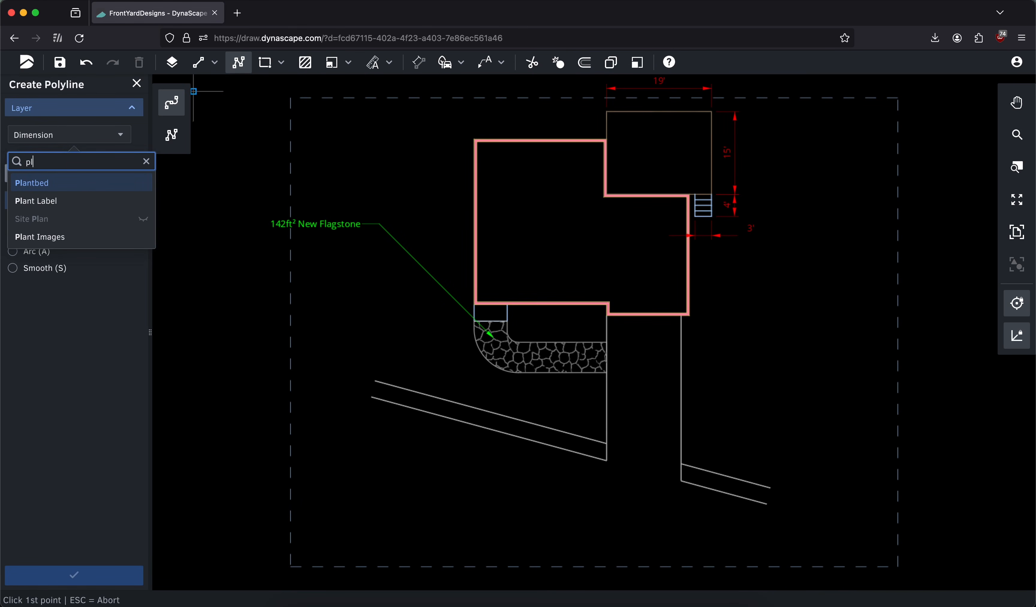
pyautogui.click(56, 182)
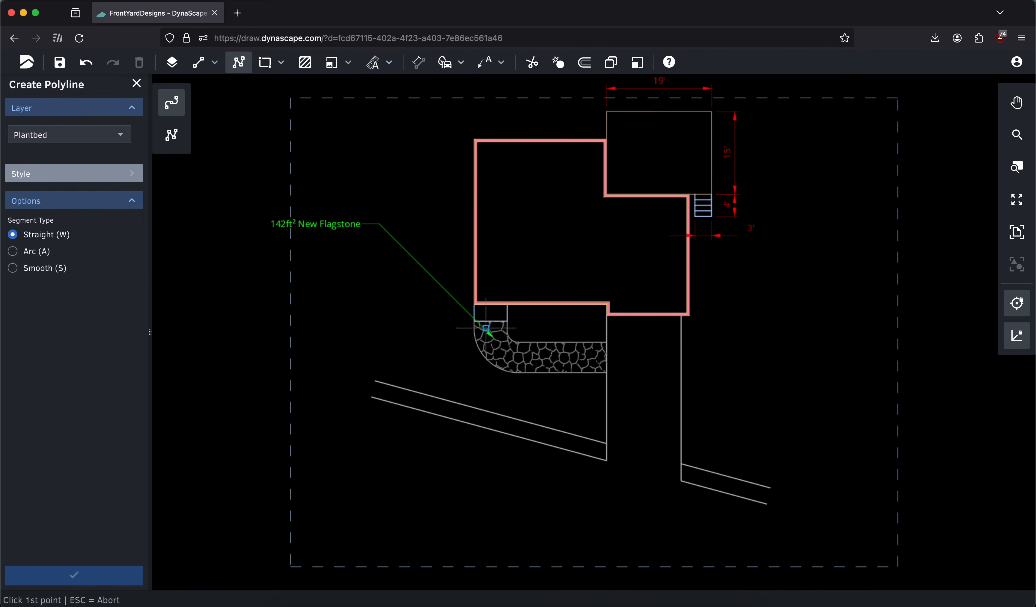
pyautogui.hscroll(3, 495, 348)
pyautogui.scroll(3, 495, 347)
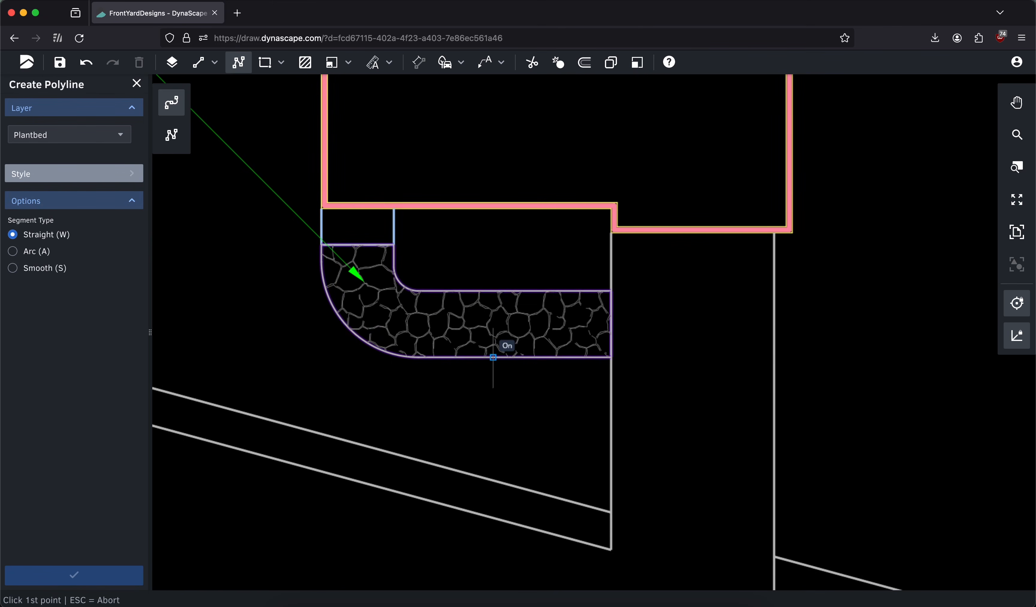
pyautogui.click(611, 425)
pyautogui.press('s')
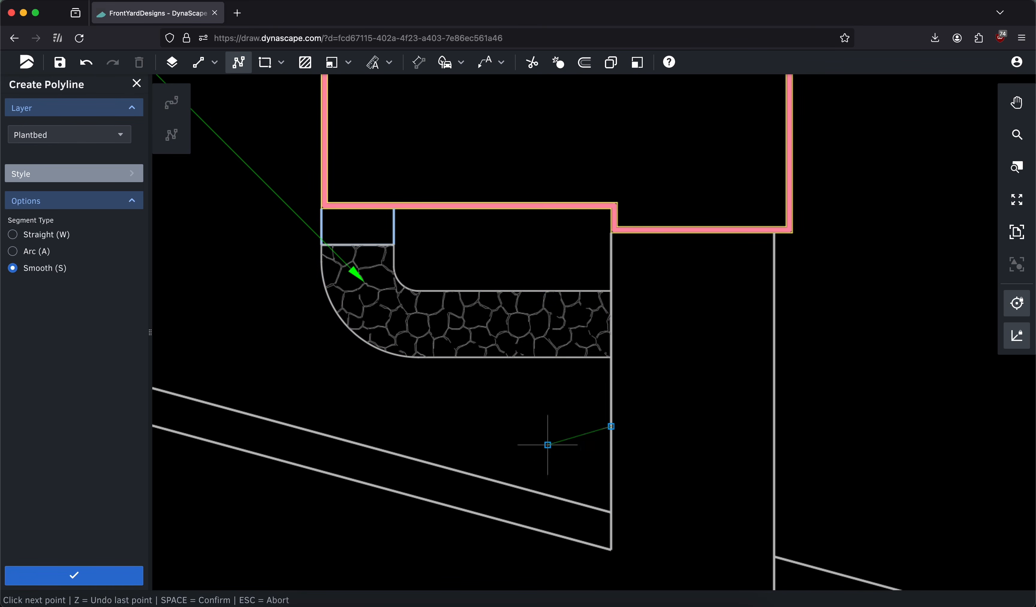
pyautogui.click(537, 426)
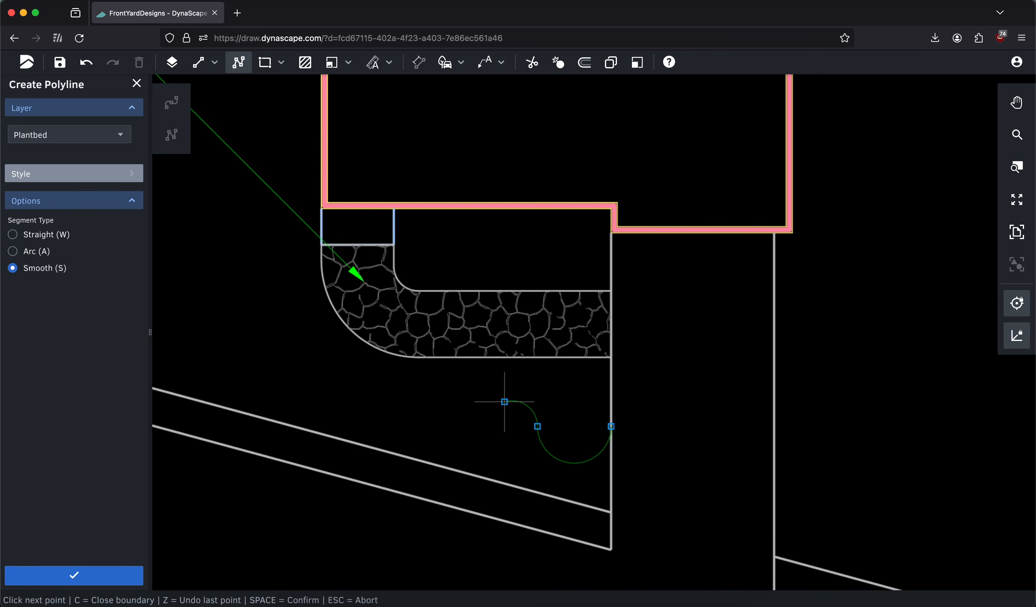
pyautogui.click(504, 402)
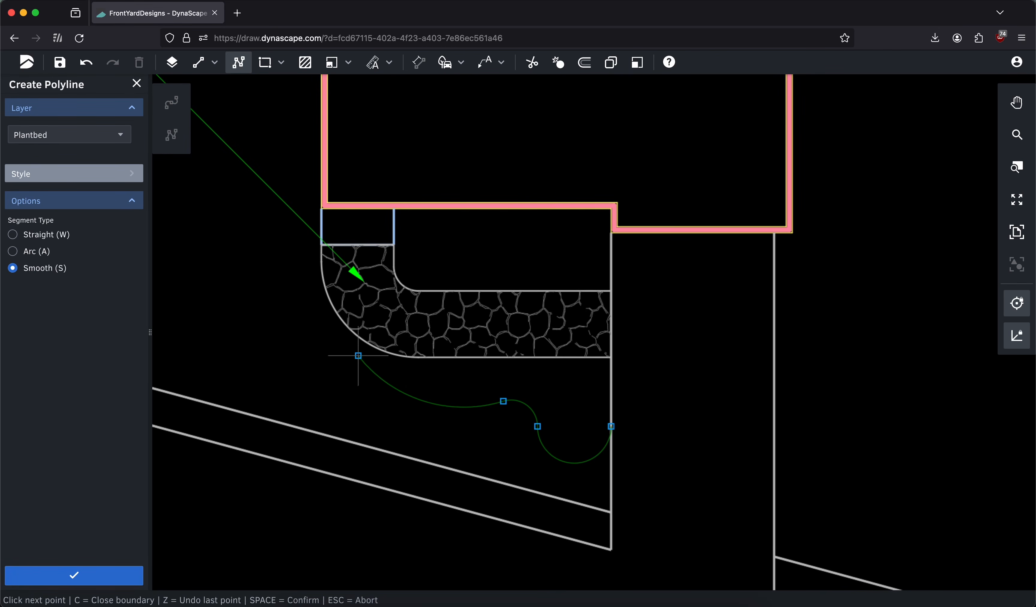
# Continue the smooth bed line below the walkway, around its curved corner and up to the house's left wall, and finish the polyline
pyautogui.click(434, 401)
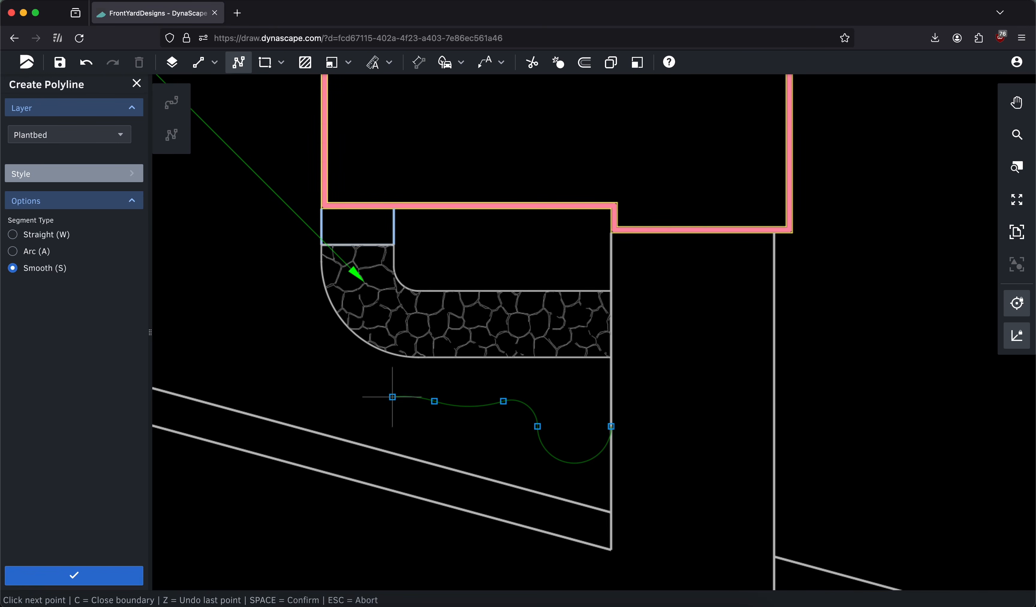
pyautogui.click(400, 397)
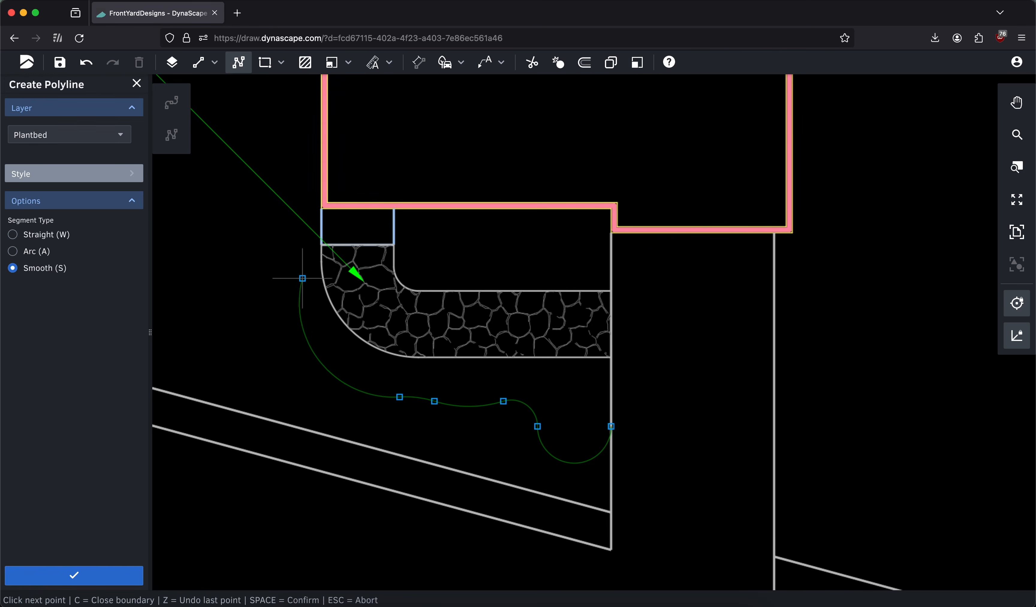
pyautogui.click(277, 251)
pyautogui.click(278, 170)
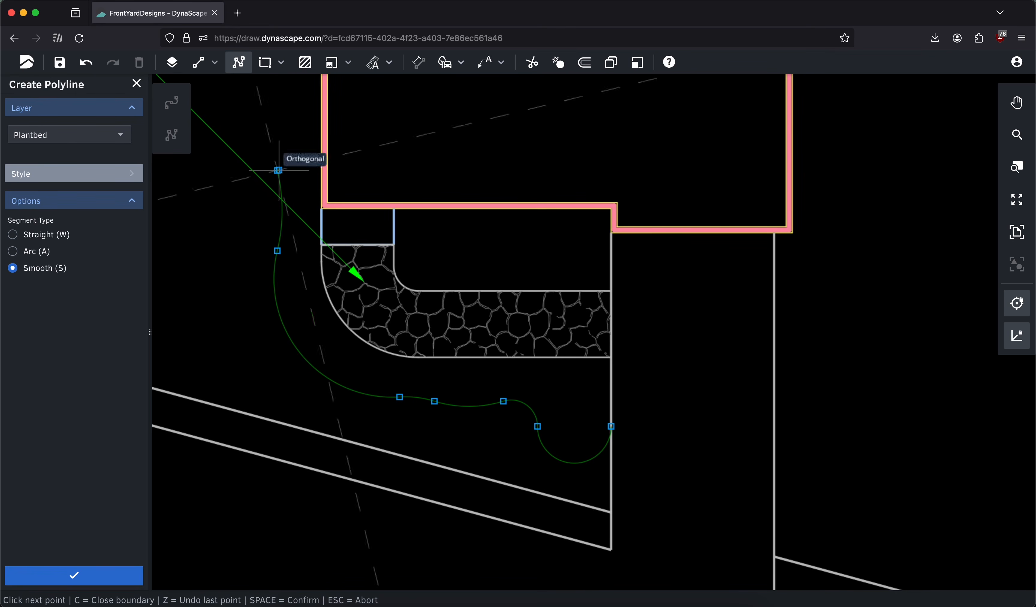
pyautogui.click(322, 110)
pyautogui.rightClick(367, 120)
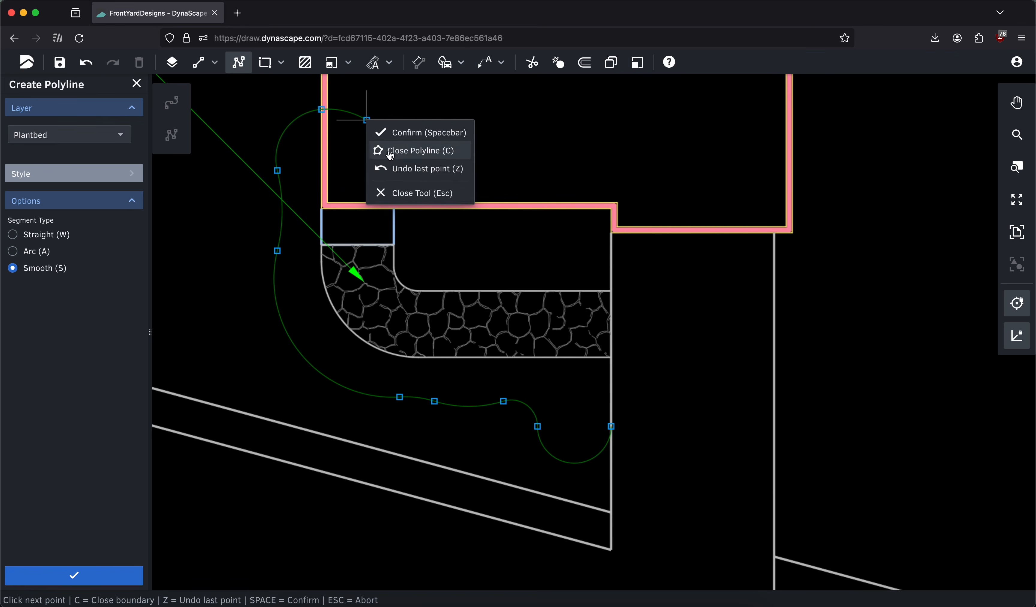
pyautogui.click(394, 132)
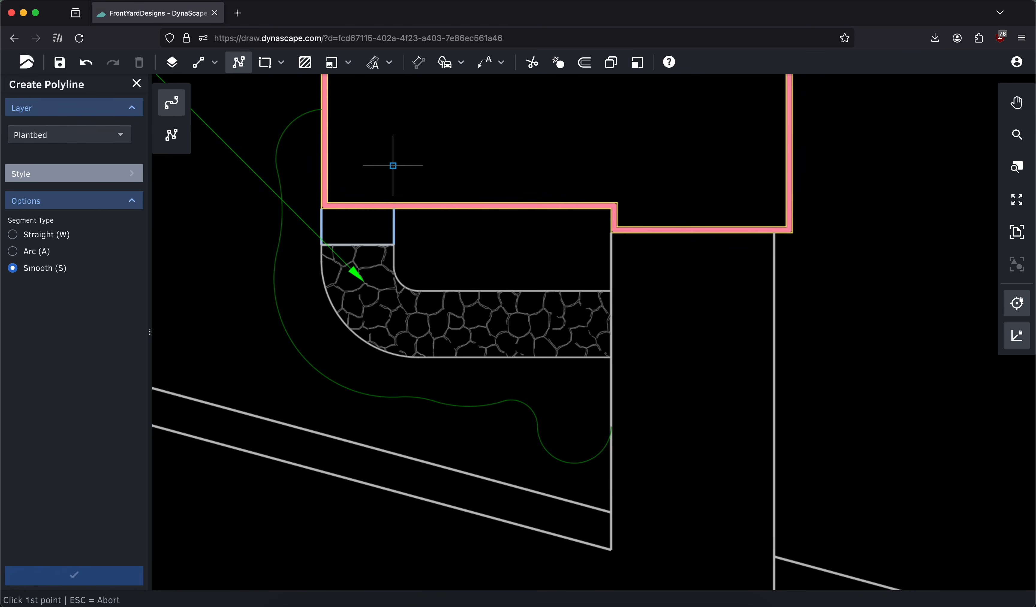
pyautogui.click(137, 84)
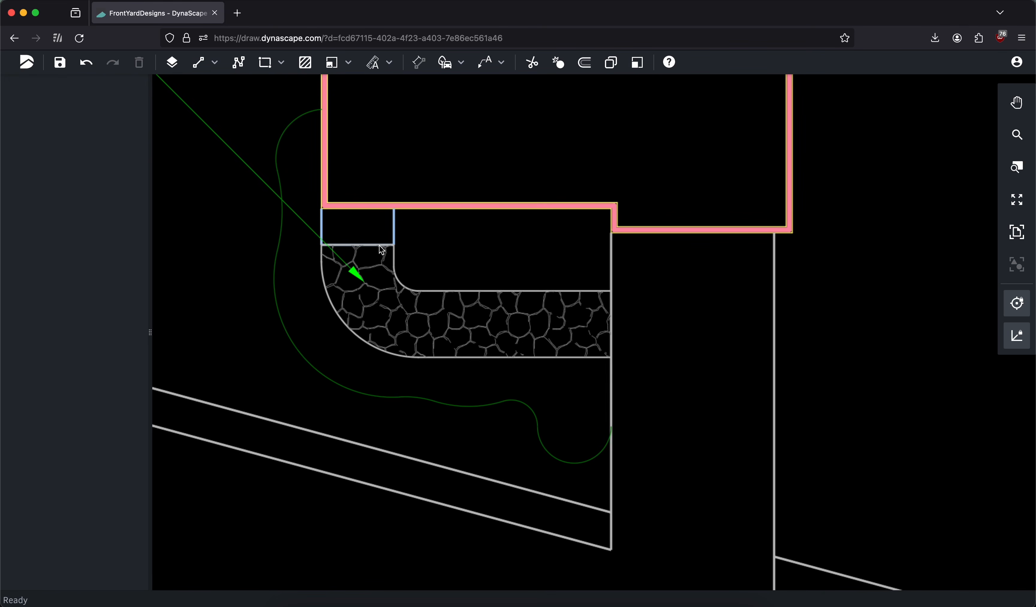
# Bulge the plantbed line's segment left of the stoop outward into a rounded lobe
pyautogui.hscroll(-5, 374, 287)
pyautogui.scroll(2, 374, 288)
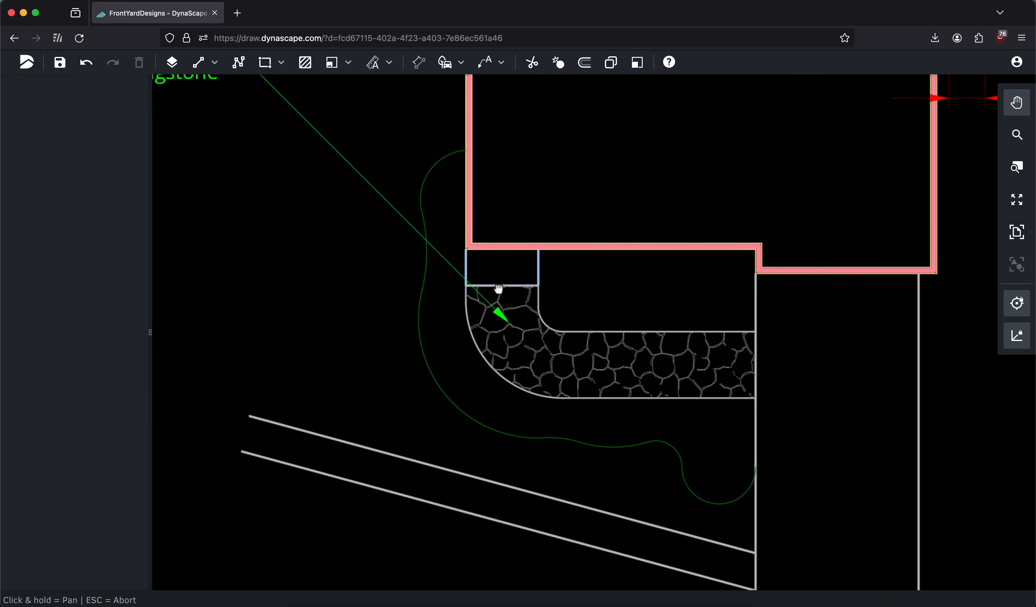
pyautogui.click(432, 237)
pyautogui.moveTo(427, 251); pyautogui.dragTo(382, 251)
# Shift the plantbed line's points below the walkway toward the driveway so that stretch flattens, and confirm the edit
pyautogui.hscroll(3, 496, 412)
pyautogui.scroll(-1, 497, 411)
pyautogui.moveTo(508, 432); pyautogui.dragTo(556, 436)
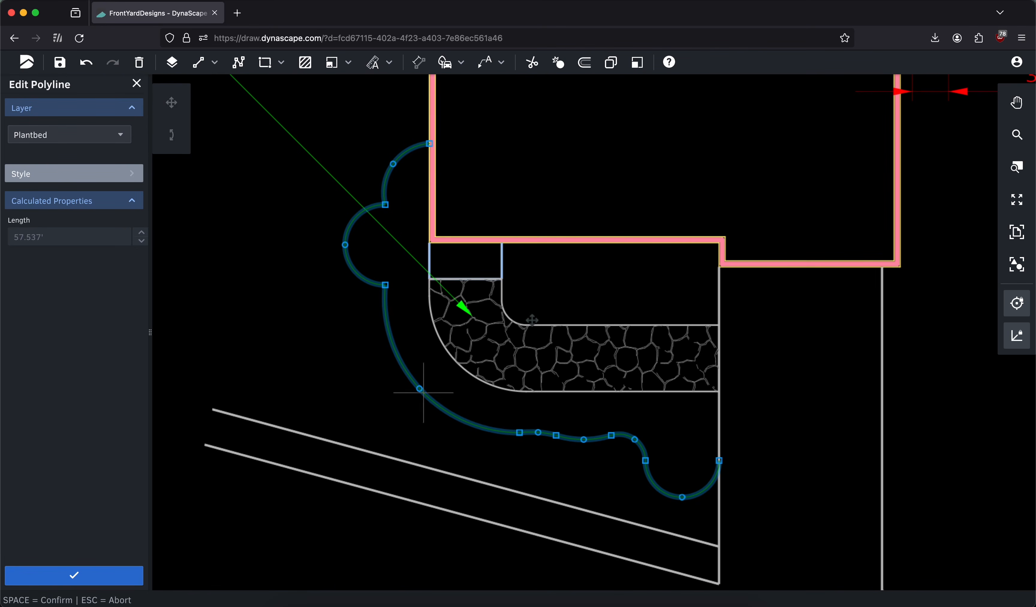
pyautogui.moveTo(519, 432); pyautogui.dragTo(564, 436)
pyautogui.moveTo(634, 440)
pyautogui.mouseDown()
pyautogui.moveTo(643, 439)
pyautogui.moveTo(609, 432)
pyautogui.moveTo(658, 436)
pyautogui.moveTo(627, 426)
pyautogui.moveTo(634, 439)
pyautogui.mouseUp()
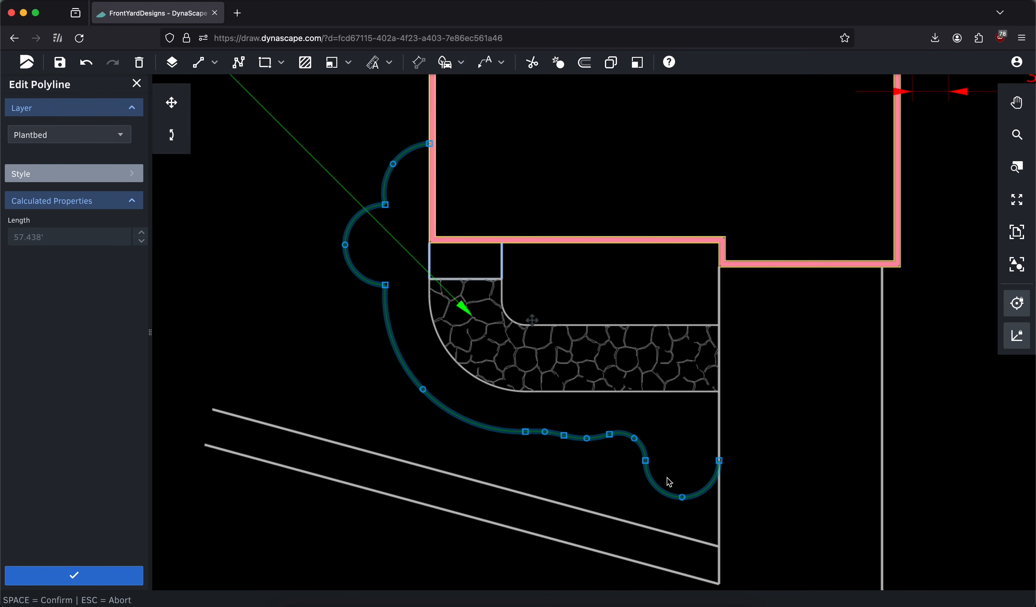
pyautogui.moveTo(548, 432)
pyautogui.mouseDown()
pyautogui.moveTo(584, 436)
pyautogui.moveTo(562, 438)
pyautogui.moveTo(594, 451)
pyautogui.moveTo(625, 438)
pyautogui.moveTo(644, 446)
pyautogui.moveTo(602, 458)
pyautogui.moveTo(597, 435)
pyautogui.moveTo(554, 433)
pyautogui.mouseUp()
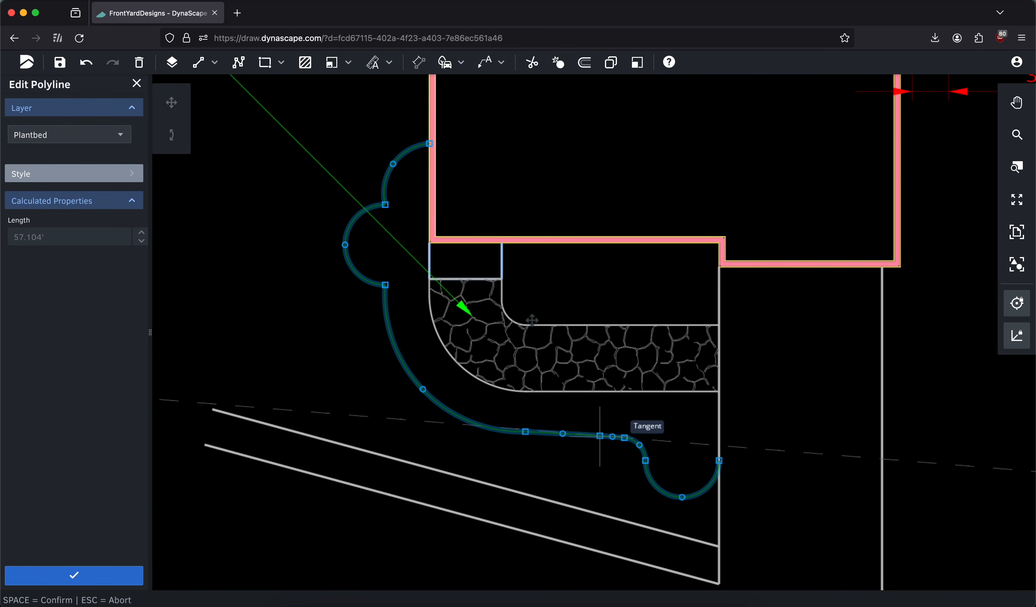
pyautogui.press('space')
pyautogui.scroll(3, 506, 258)
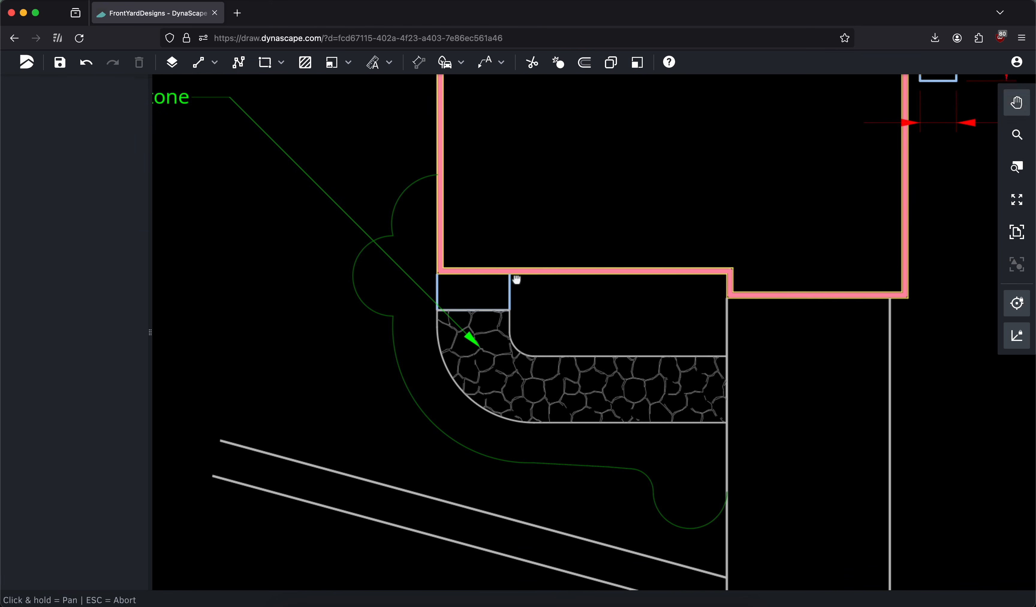
# Enlarge the plantbed's rounded lobe left of the stoop by moving its end points apart and its midpoint outward
pyautogui.click(397, 249)
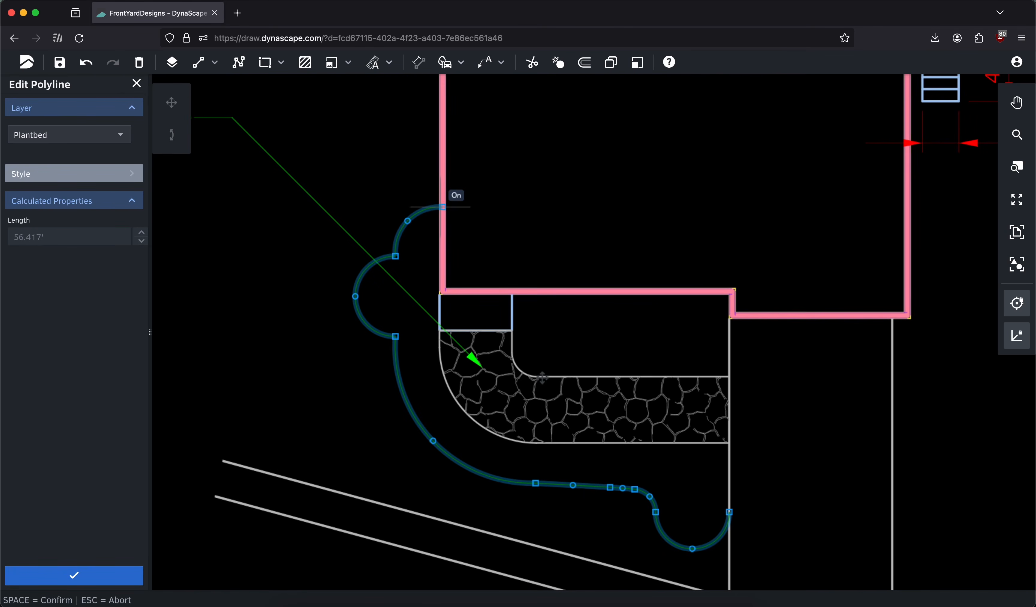
pyautogui.moveTo(392, 259); pyautogui.dragTo(391, 249)
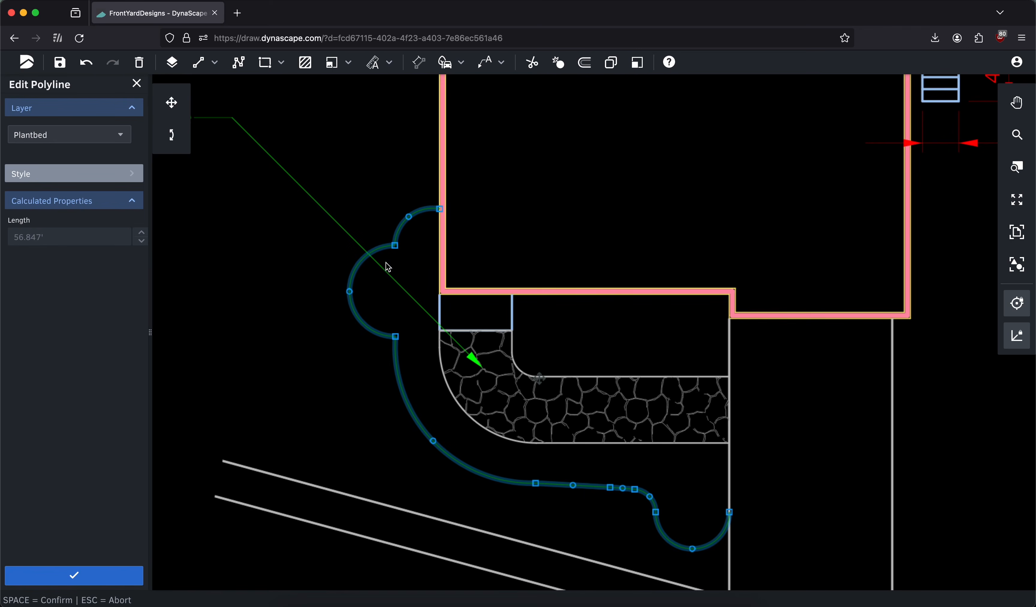
pyautogui.moveTo(351, 294); pyautogui.dragTo(345, 291)
pyautogui.moveTo(395, 337); pyautogui.dragTo(393, 340)
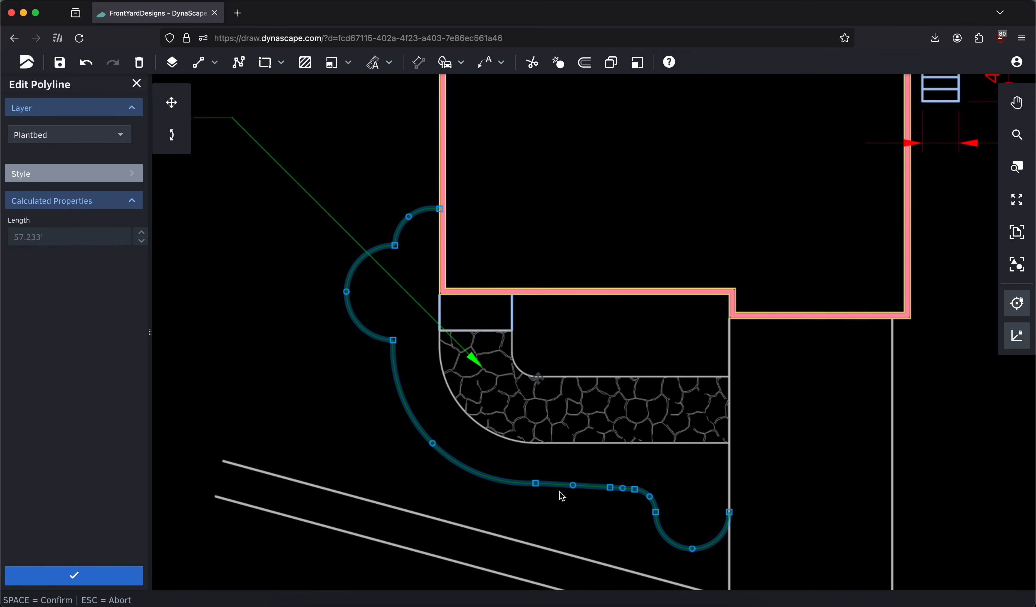
# Adjust the plantbed line's points below the walkway into a nearly level run toward the driveway lobe, and confirm the edit
pyautogui.moveTo(573, 485); pyautogui.dragTo(618, 484)
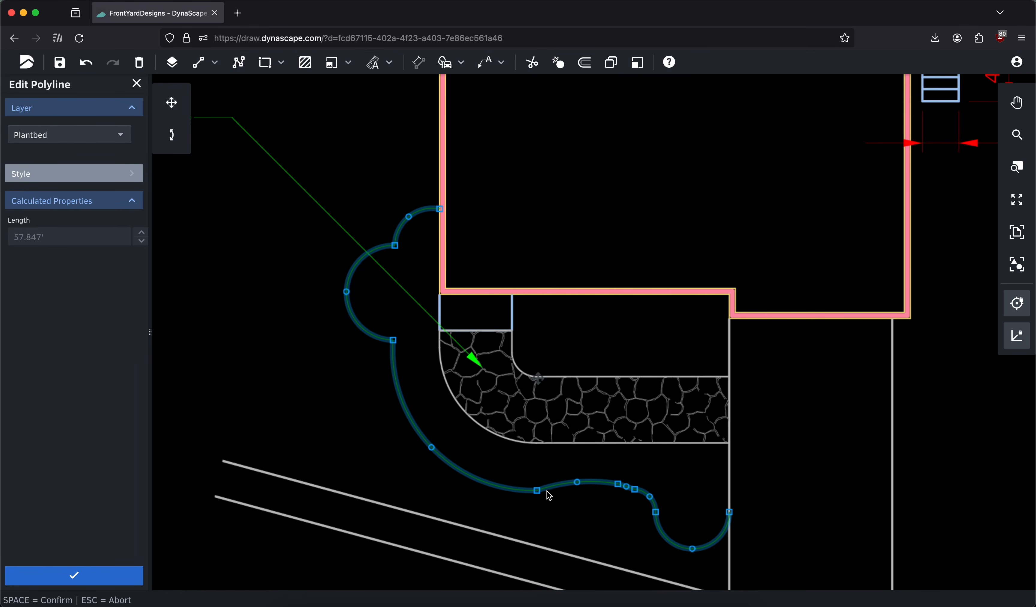
pyautogui.moveTo(537, 491); pyautogui.dragTo(547, 489)
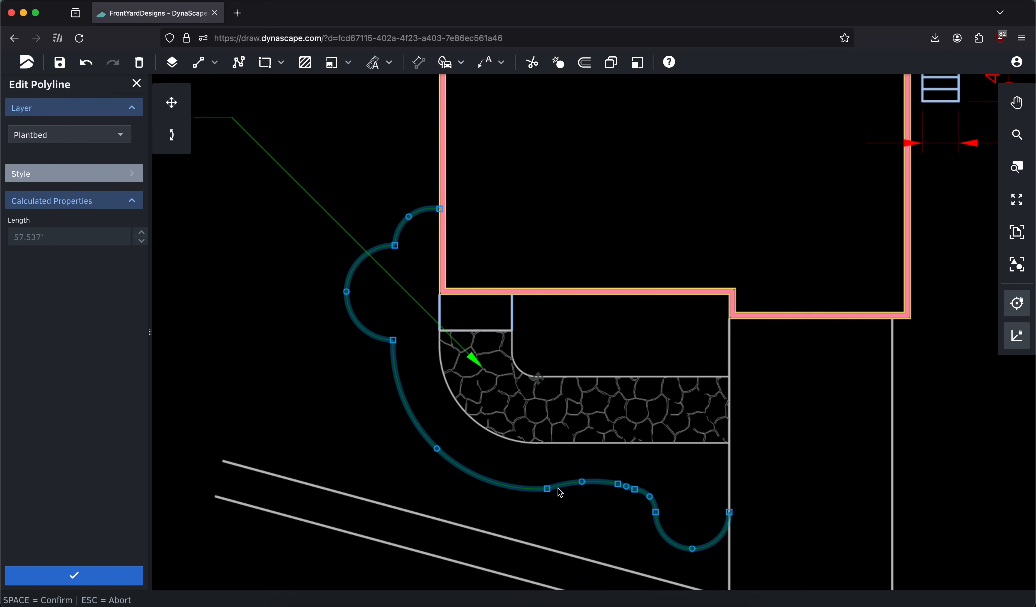
pyautogui.moveTo(618, 485); pyautogui.dragTo(596, 489)
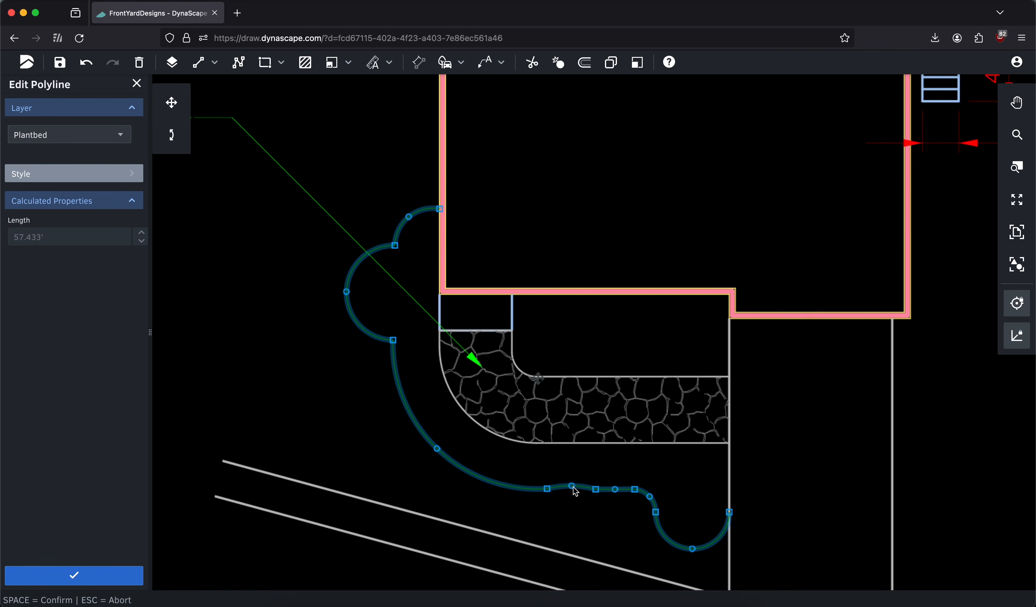
pyautogui.press('space')
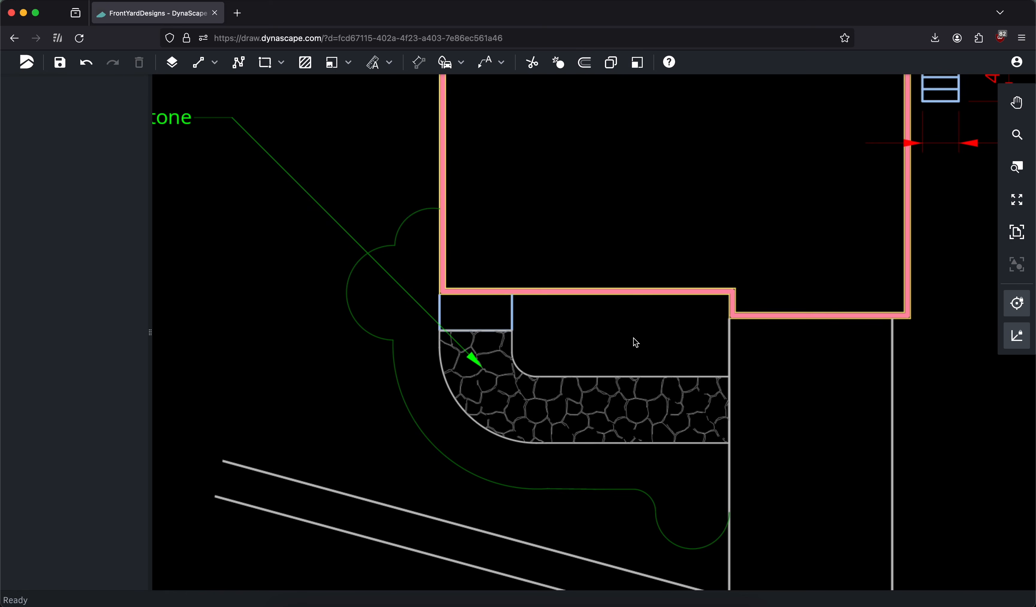
# Copy the calculated length of the finished plantbed polyline and leave its editing
pyautogui.scroll(-2, 581, 308)
pyautogui.moveTo(630, 239); pyautogui.dragTo(596, 284, button='middle')
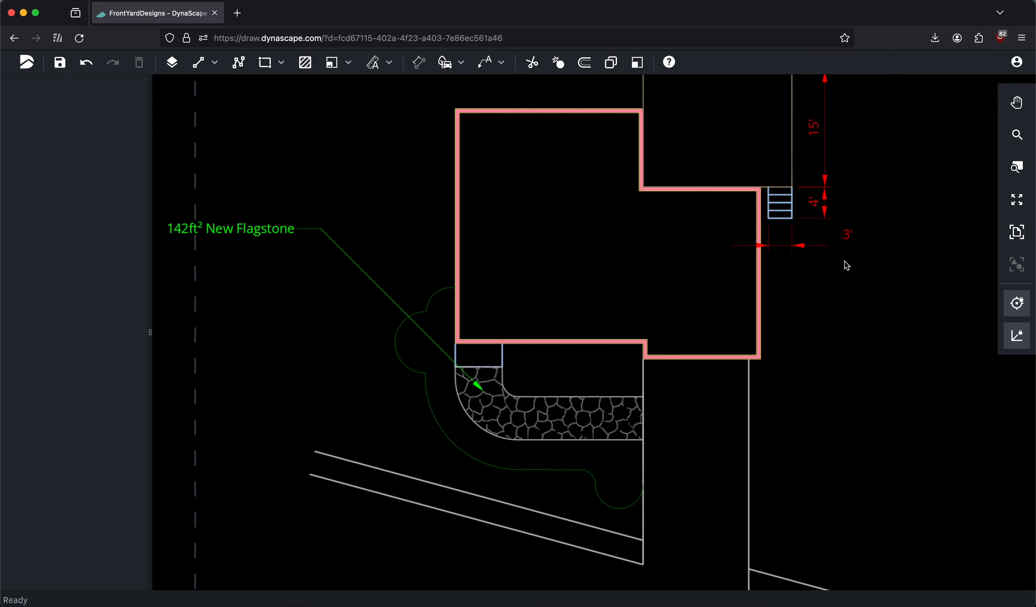
pyautogui.click(1016, 237)
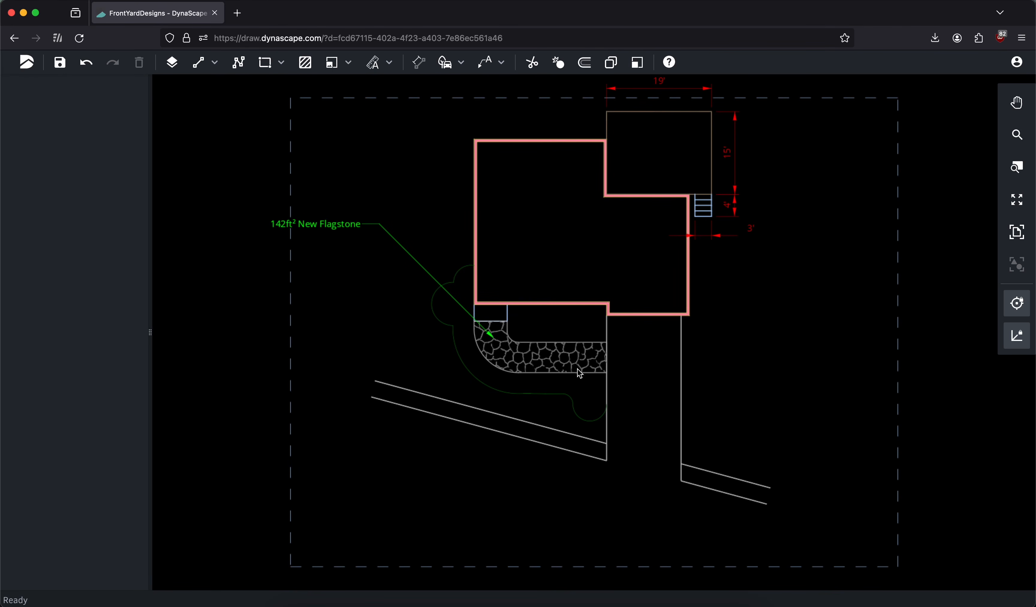
pyautogui.click(456, 341)
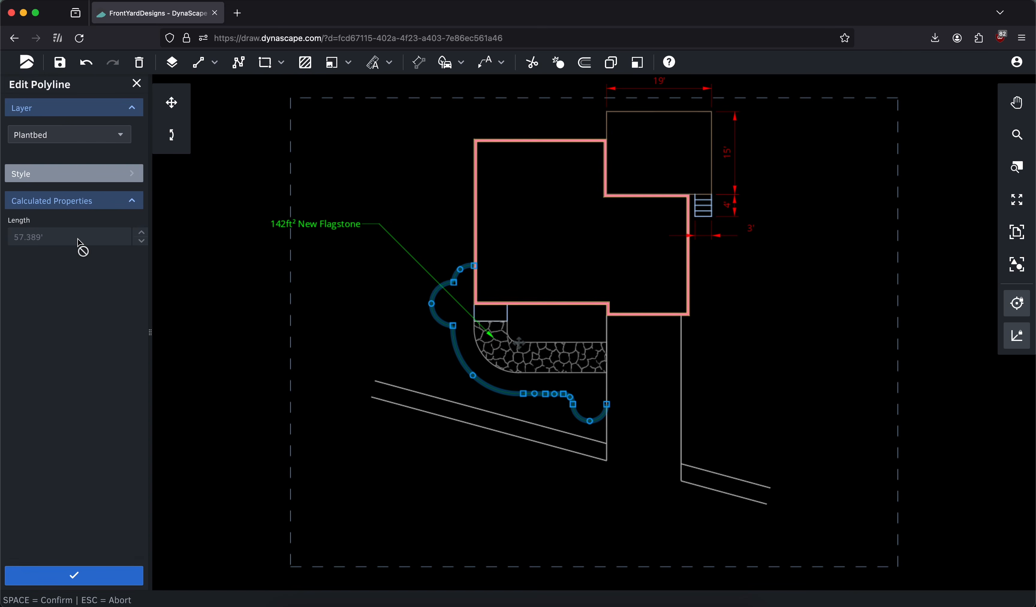
pyautogui.moveTo(78, 238); pyautogui.dragTo(3, 236)
pyautogui.rightClick(20, 237)
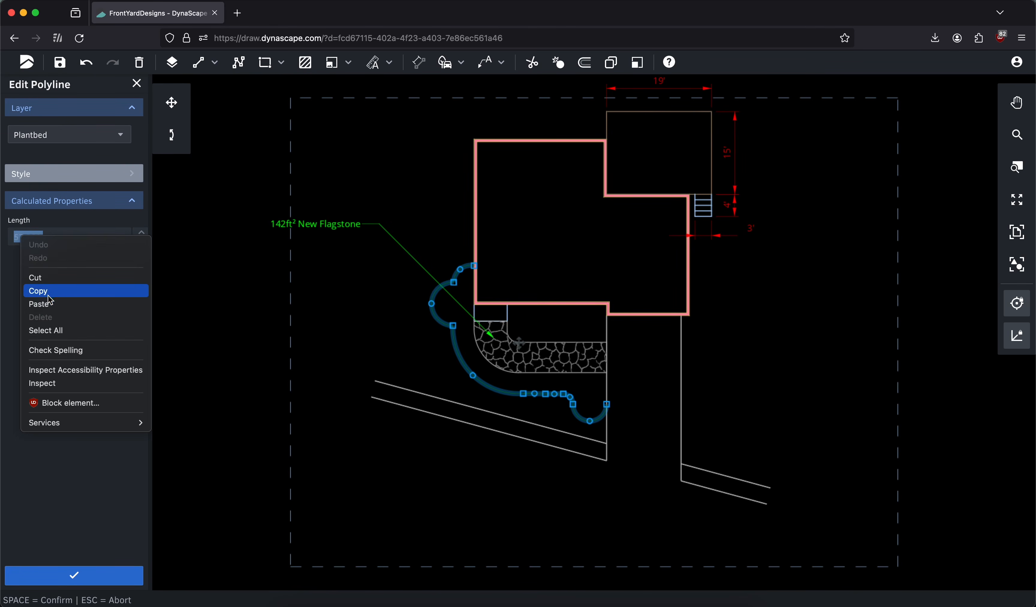
pyautogui.click(138, 143)
pyautogui.click(137, 84)
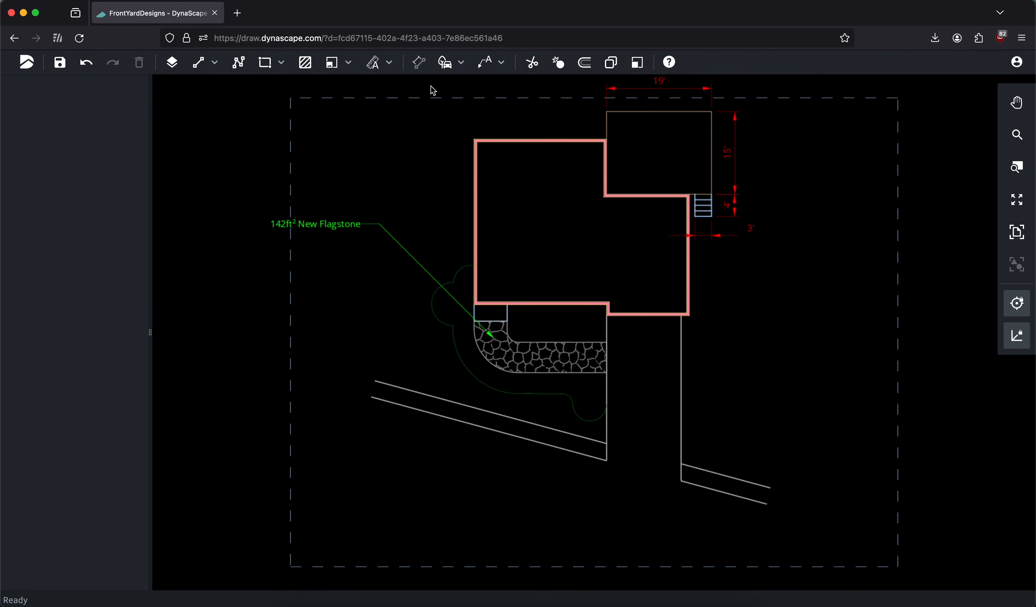
# Start a leader, paste the copied length as its text and edit it to read "58' Plantbed Edging"
pyautogui.click(485, 62)
pyautogui.click(53, 231)
pyautogui.rightClick(59, 227)
pyautogui.click(76, 298)
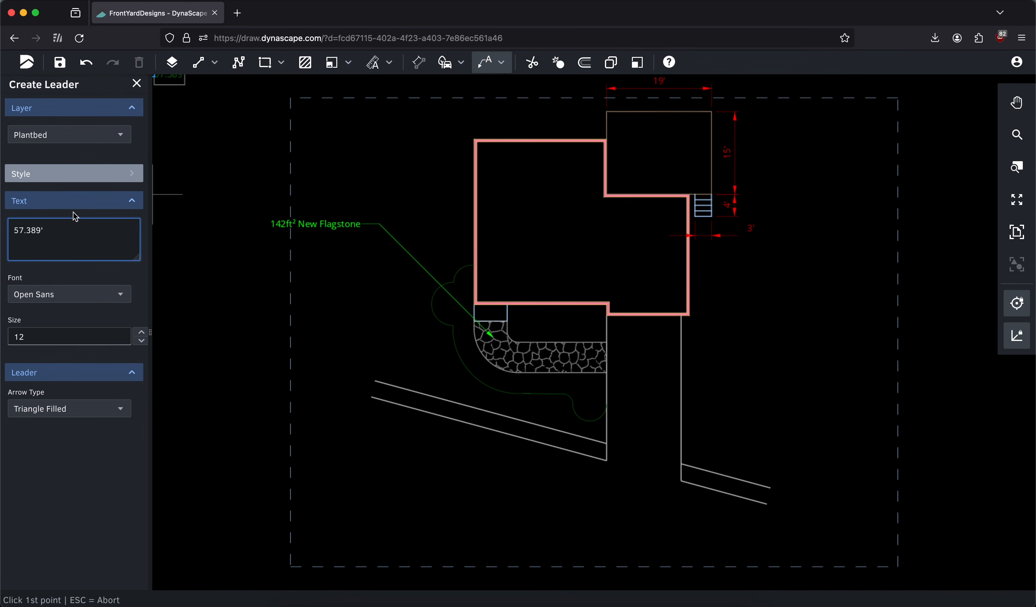
pyautogui.press('BackSpace')
pyautogui.press('BackSpace')
pyautogui.write('Plat')
pyautogui.write('ntbed')
pyautogui.write(' Edg')
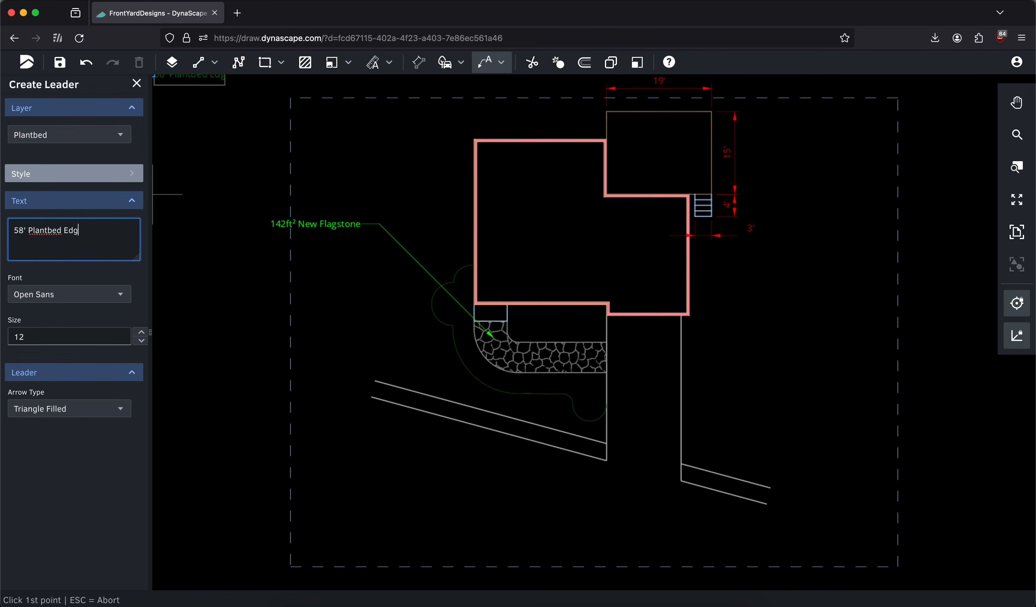
pyautogui.write('ing')
# Put the leader on the Text Label layer and place it from the plantbed's upper lobe, with its text above the flagstone label
pyautogui.click(63, 134)
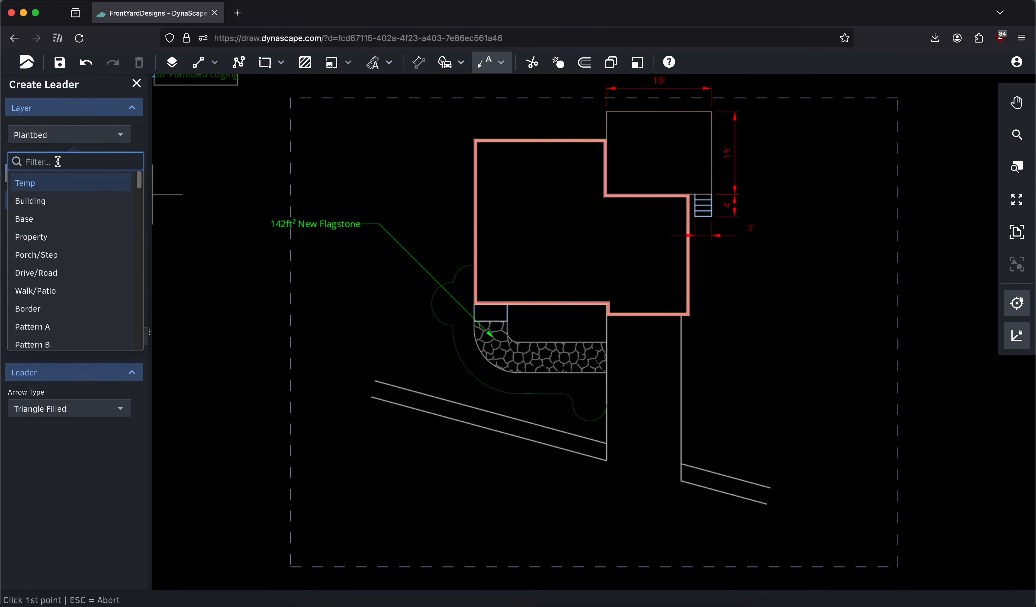
pyautogui.write('text')
pyautogui.click(56, 192)
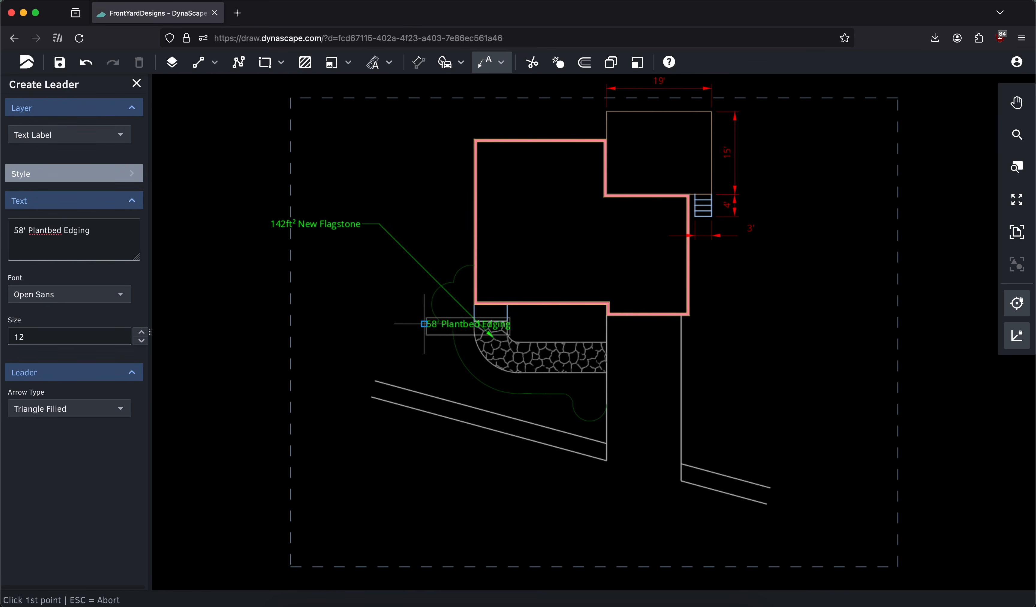
pyautogui.click(461, 269)
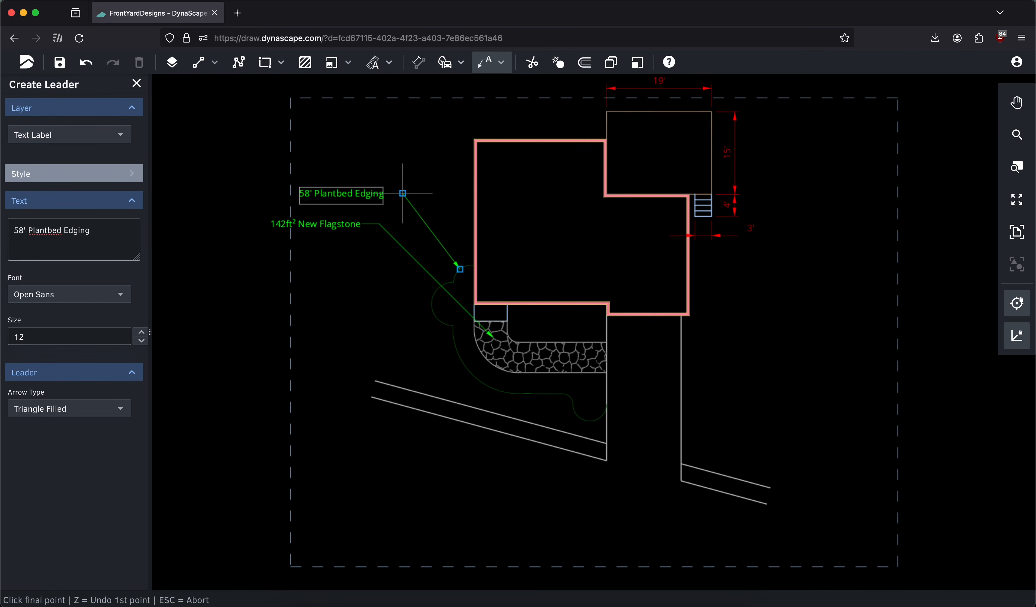
pyautogui.click(380, 189)
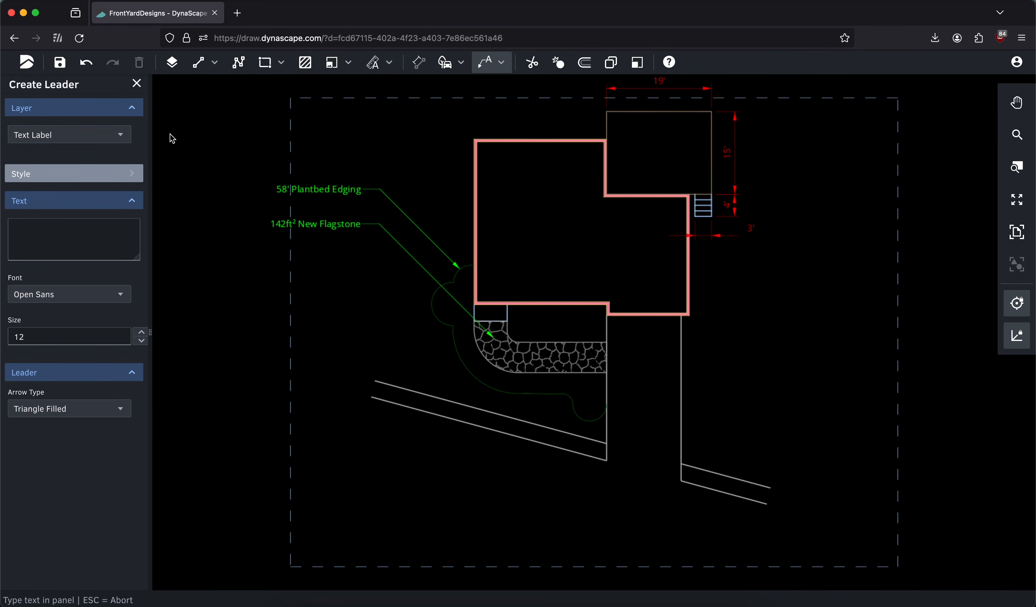
# Insert a 5FT GRAPH SHRUB figure from the Shrubs category into the plantbed lobe beside the driveway
pyautogui.click(136, 84)
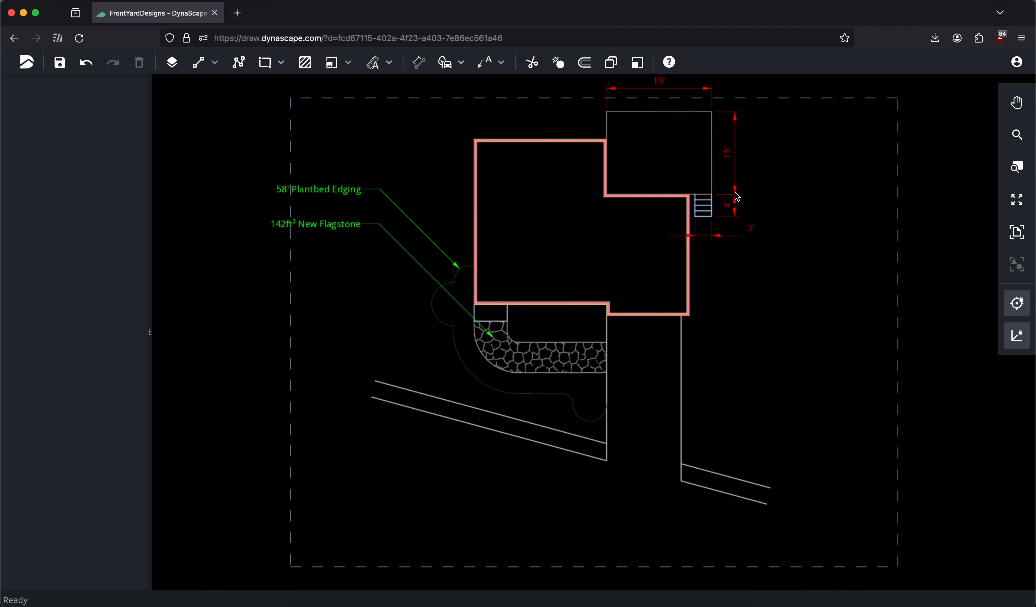
pyautogui.click(446, 62)
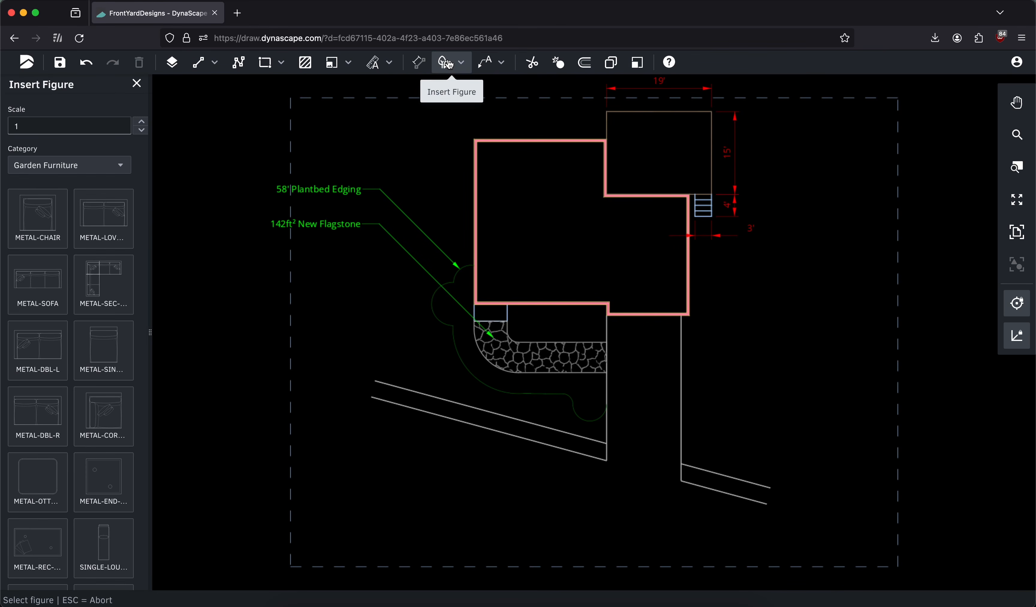
pyautogui.click(67, 165)
pyautogui.click(55, 286)
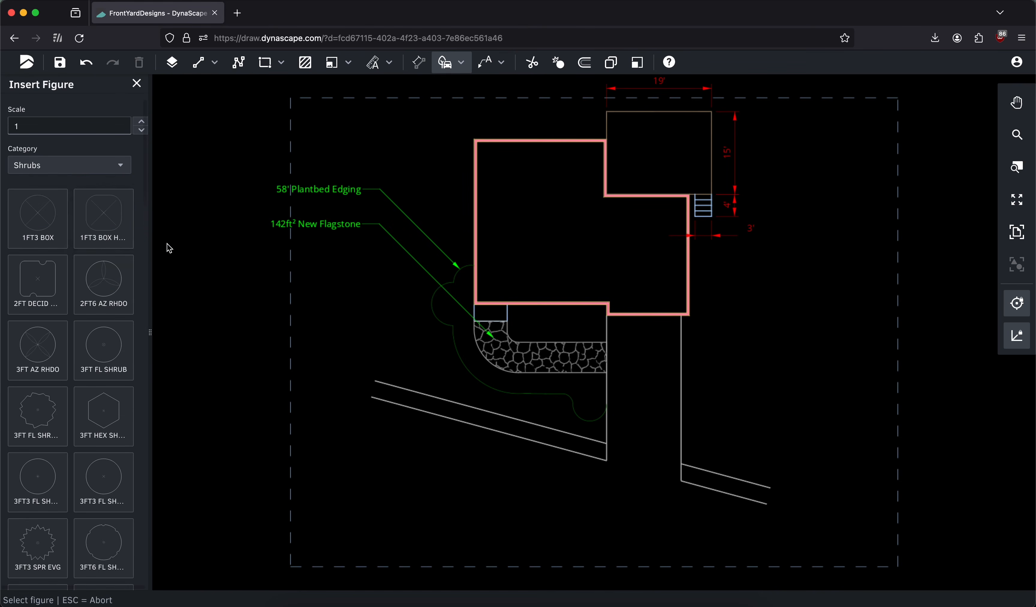
pyautogui.scroll(-2, 84, 292)
pyautogui.scroll(-5, 81, 306)
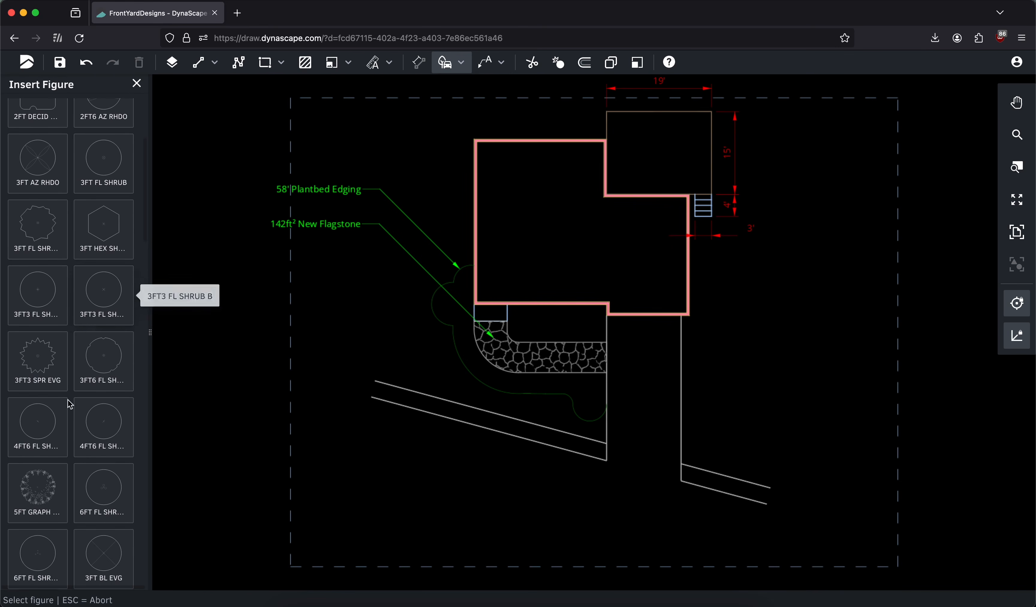
pyautogui.click(37, 495)
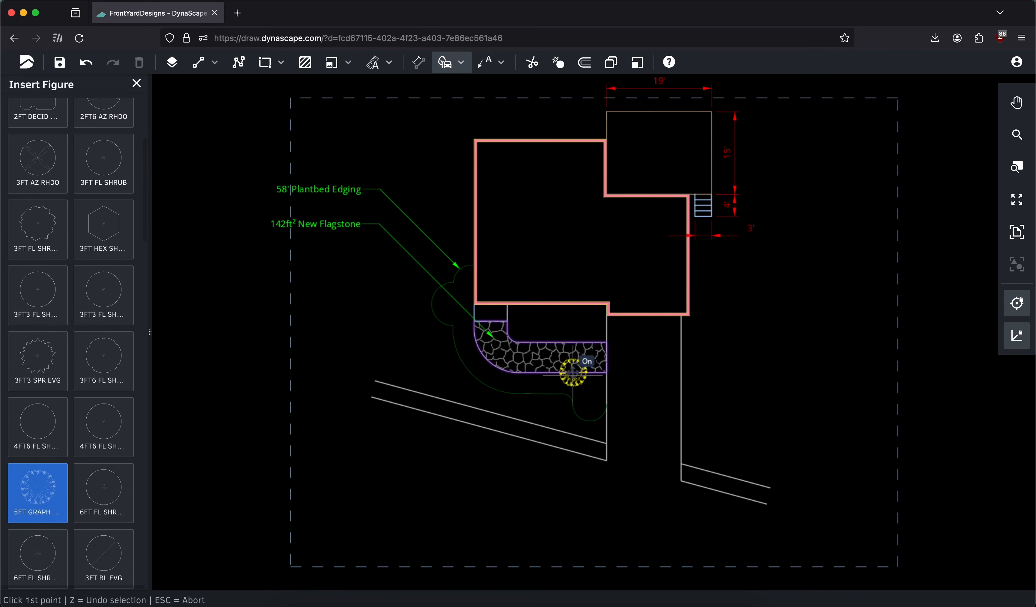
pyautogui.scroll(3, 570, 383)
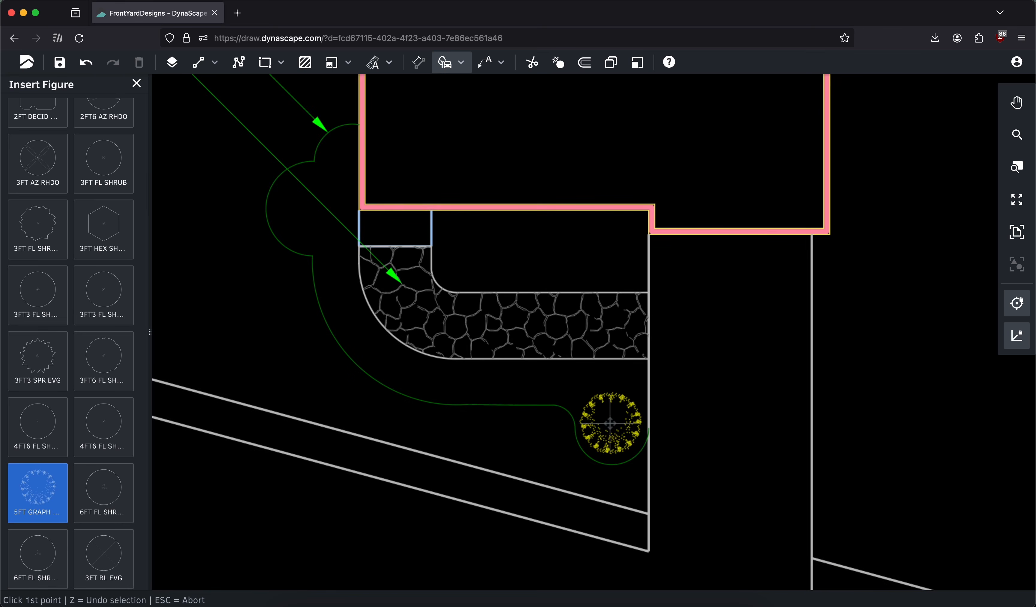
pyautogui.click(610, 423)
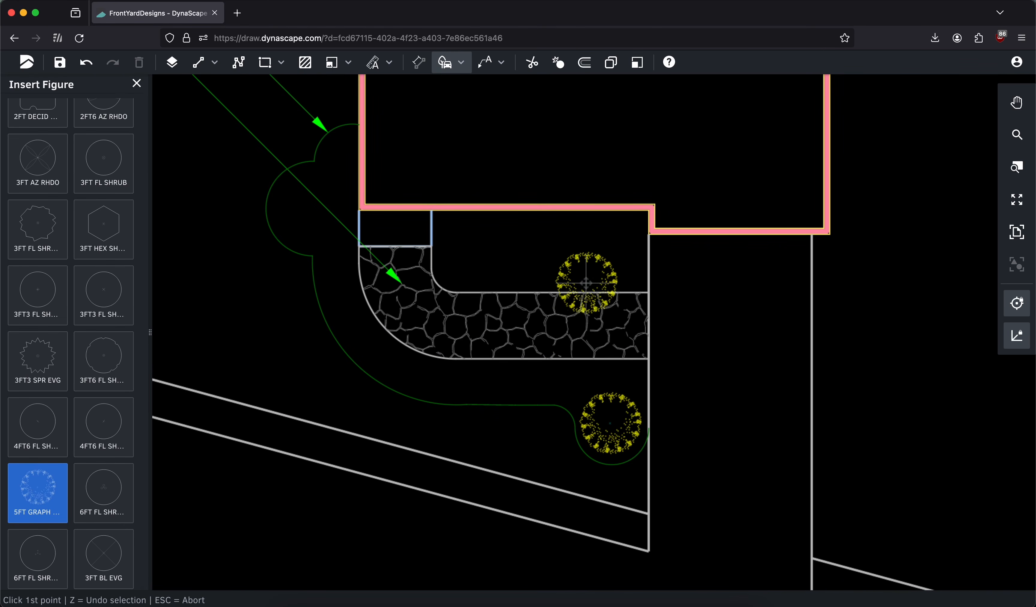
# Place three more 5FT GRAPH SHRUB figures in a row between the house front and the flagstone walkway
pyautogui.click(607, 254)
pyautogui.click(607, 254)
pyautogui.click(541, 254)
pyautogui.click(541, 254)
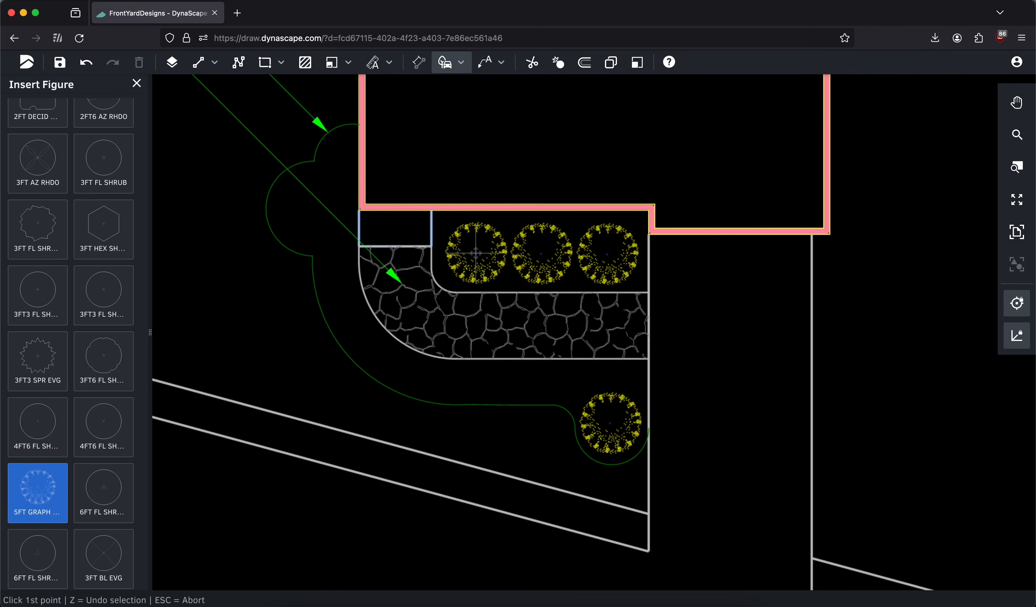
pyautogui.click(476, 252)
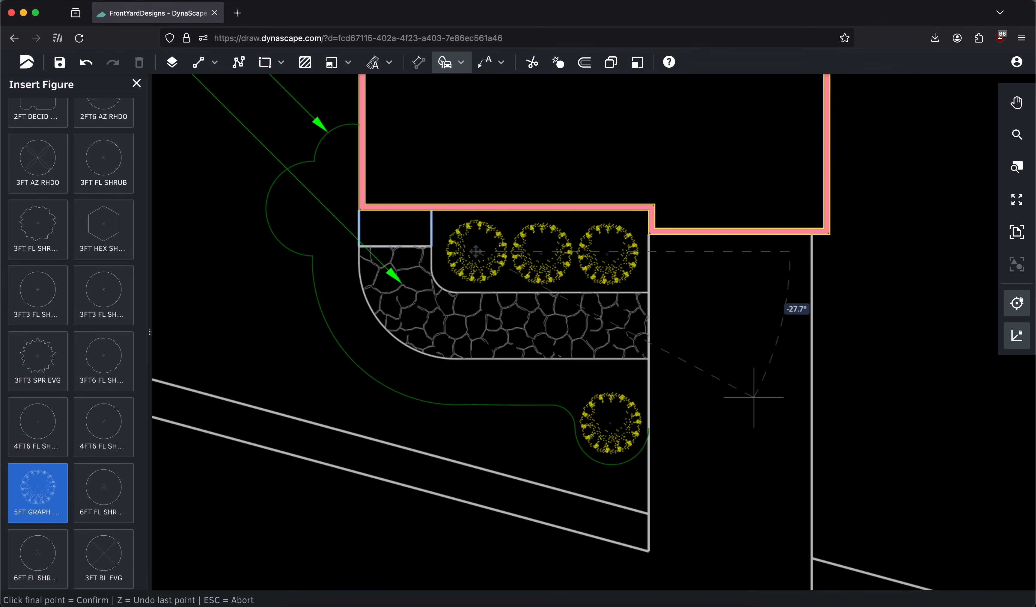
pyautogui.click(781, 366)
pyautogui.moveTo(571, 295)
pyautogui.mouseDown(button='middle')
pyautogui.moveTo(708, 320)
pyautogui.moveTo(647, 318)
pyautogui.mouseUp(button='middle')
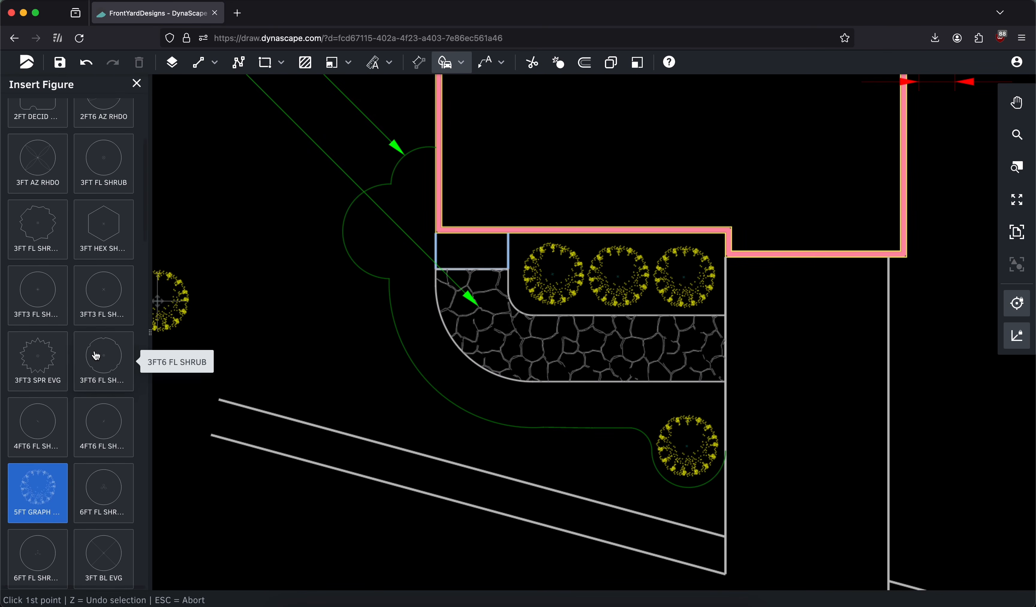
# Place five 3FT3 SPR EVG shrubs along the plantbed outside the walkway's curve and one in the plantbed's uppermost lobe
pyautogui.click(43, 356)
pyautogui.click(635, 406)
pyautogui.click(635, 406)
pyautogui.click(582, 405)
pyautogui.click(582, 405)
pyautogui.click(524, 402)
pyautogui.click(524, 401)
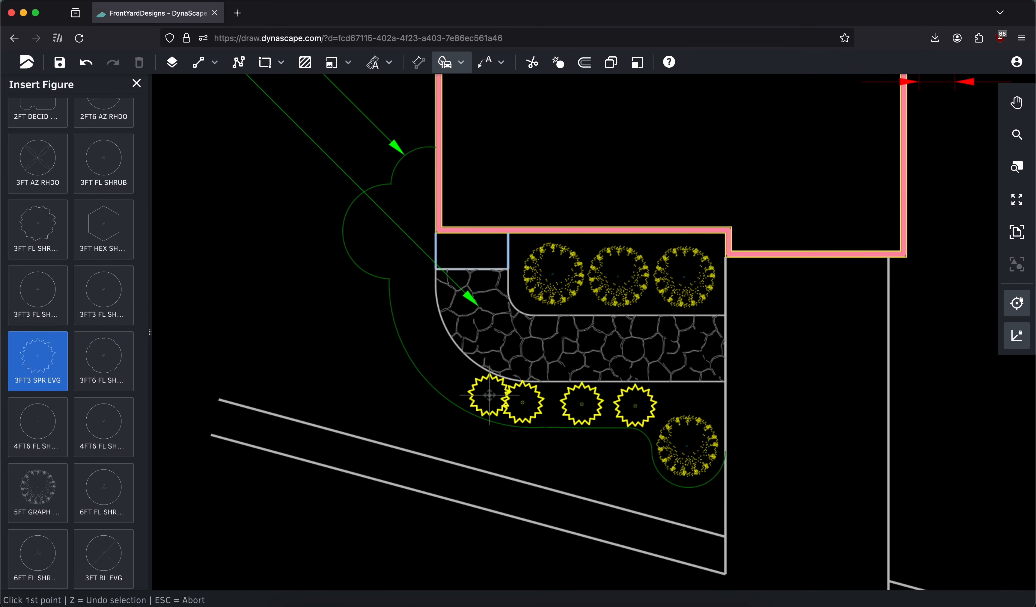
pyautogui.click(465, 384)
pyautogui.click(465, 384)
pyautogui.click(428, 344)
pyautogui.click(428, 344)
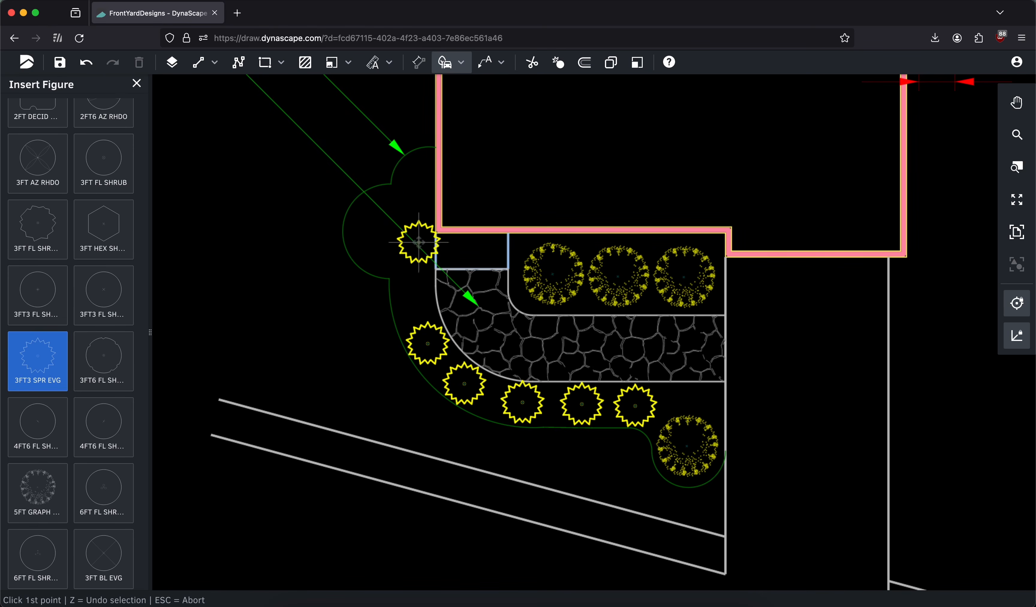
pyautogui.click(417, 175)
pyautogui.click(417, 174)
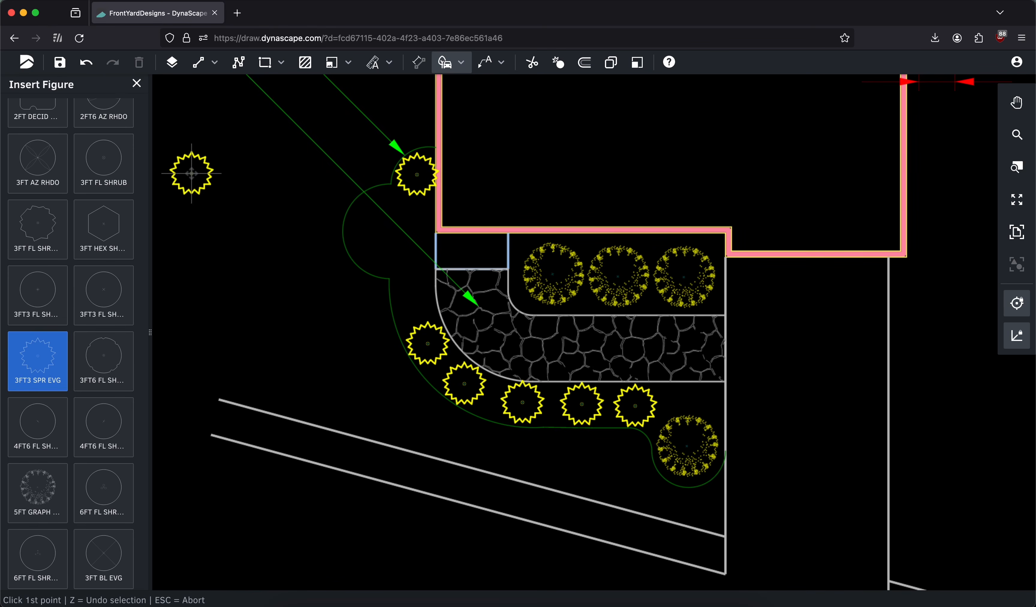
# Insert a 6FT DECID figure from the Trees category into the plantbed's large outer lobe and end the insertion
pyautogui.scroll(5, 104, 175)
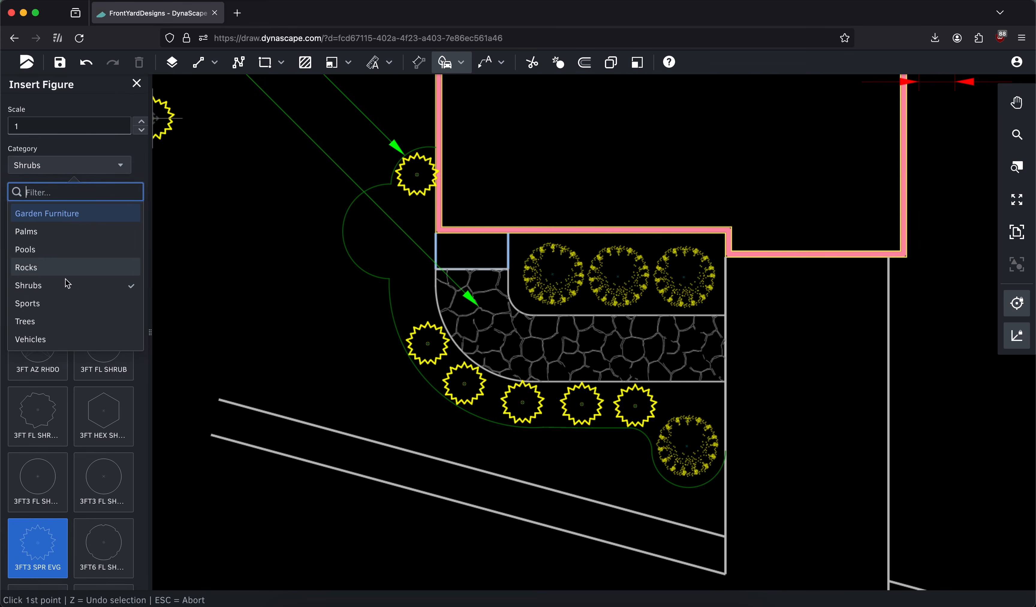
pyautogui.click(50, 326)
pyautogui.click(39, 287)
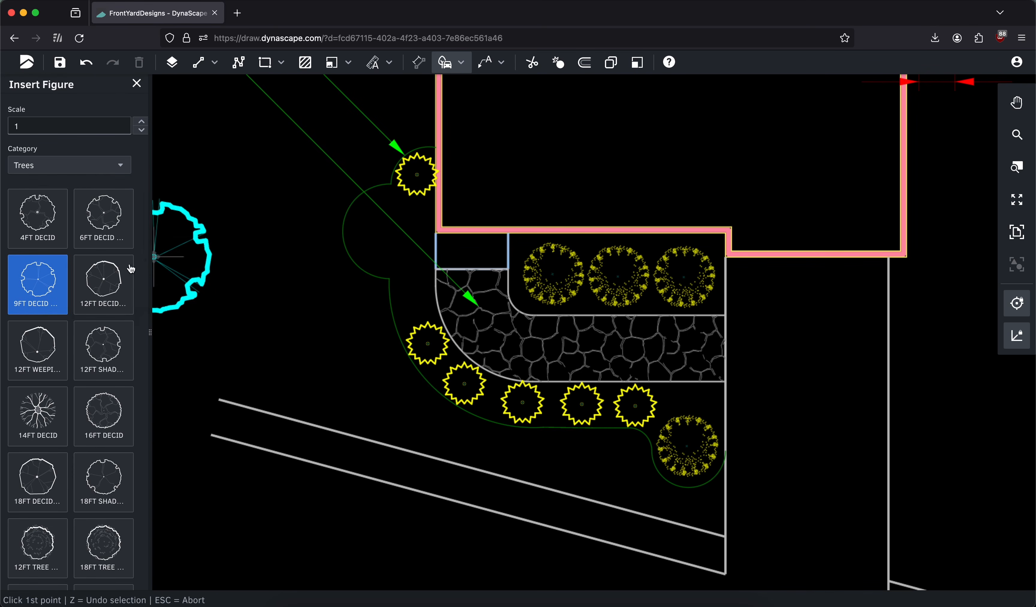
pyautogui.click(95, 241)
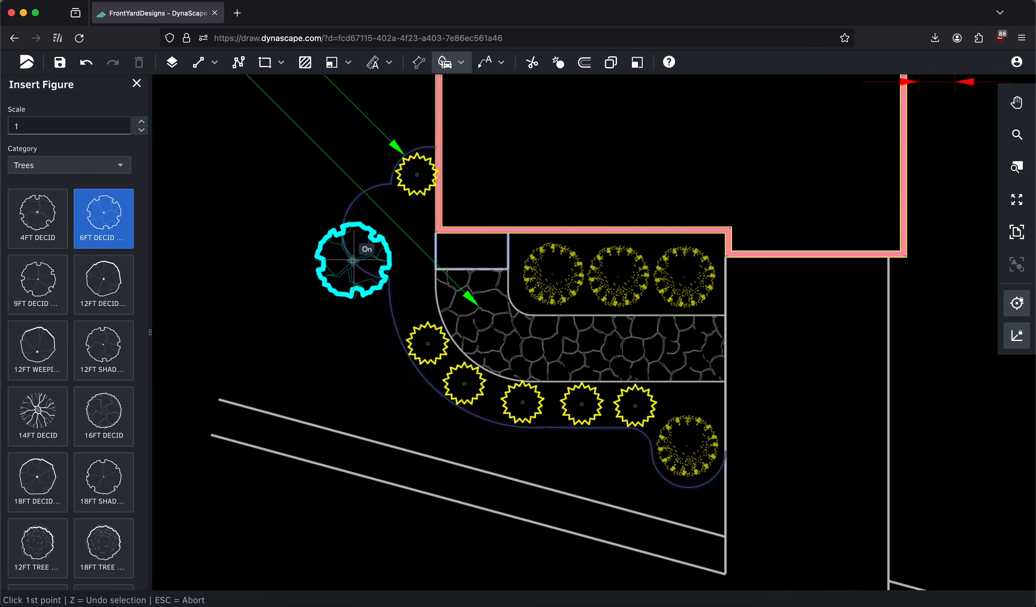
pyautogui.click(387, 234)
pyautogui.click(405, 356)
pyautogui.scroll(-3, 467, 279)
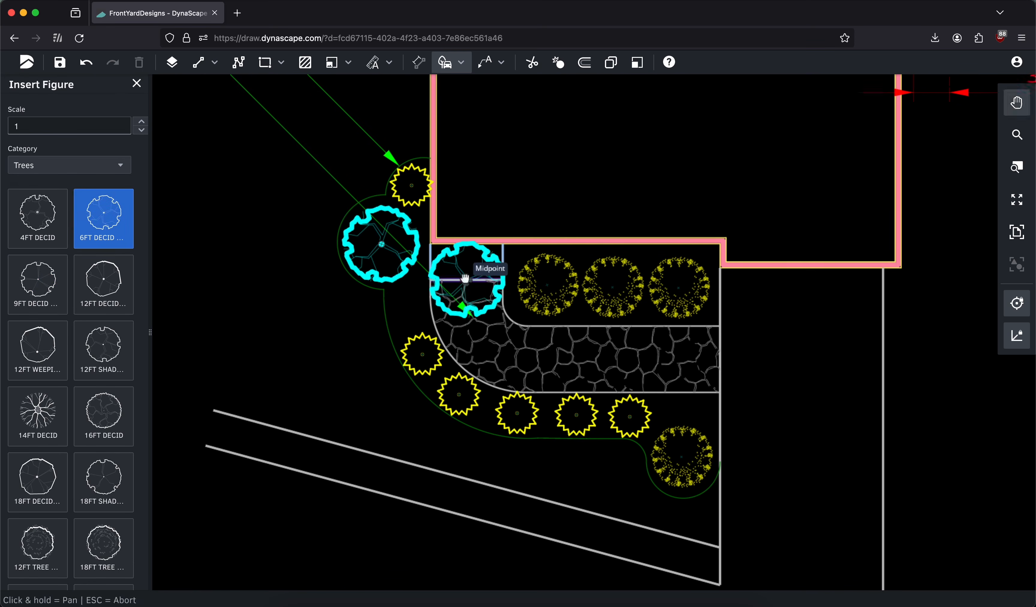
pyautogui.click(136, 93)
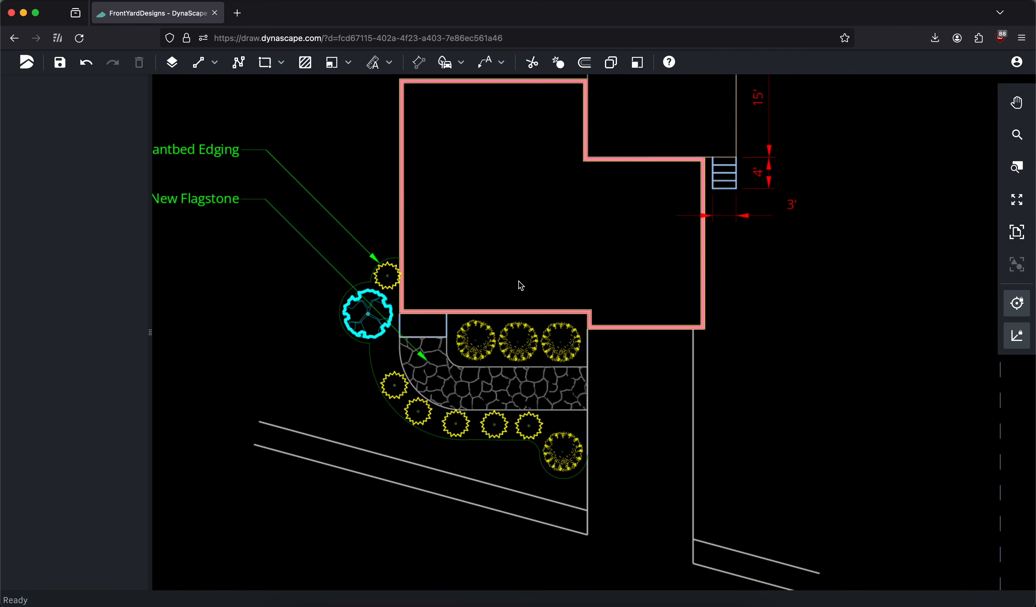
# Move the two evergreen shrubs on the walkway's curve closer to the rest of the row, and confirm the edit
pyautogui.scroll(-2, 522, 288)
pyautogui.moveTo(536, 292); pyautogui.dragTo(456, 261, button='middle')
pyautogui.moveTo(369, 185); pyautogui.dragTo(428, 204, button='middle')
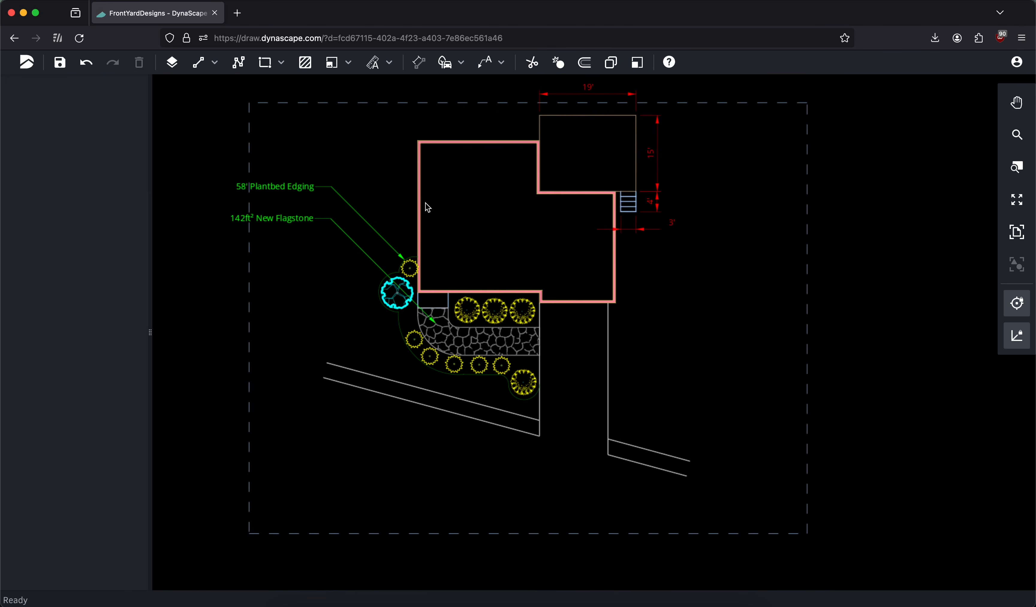
pyautogui.scroll(3, 378, 352)
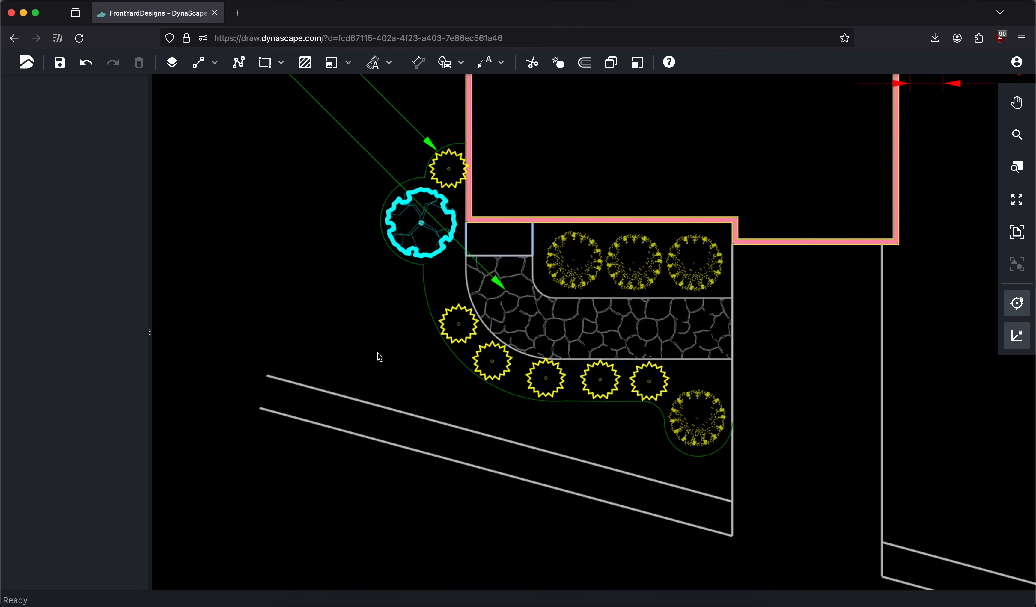
pyautogui.click(494, 362)
pyautogui.moveTo(497, 368); pyautogui.dragTo(509, 376)
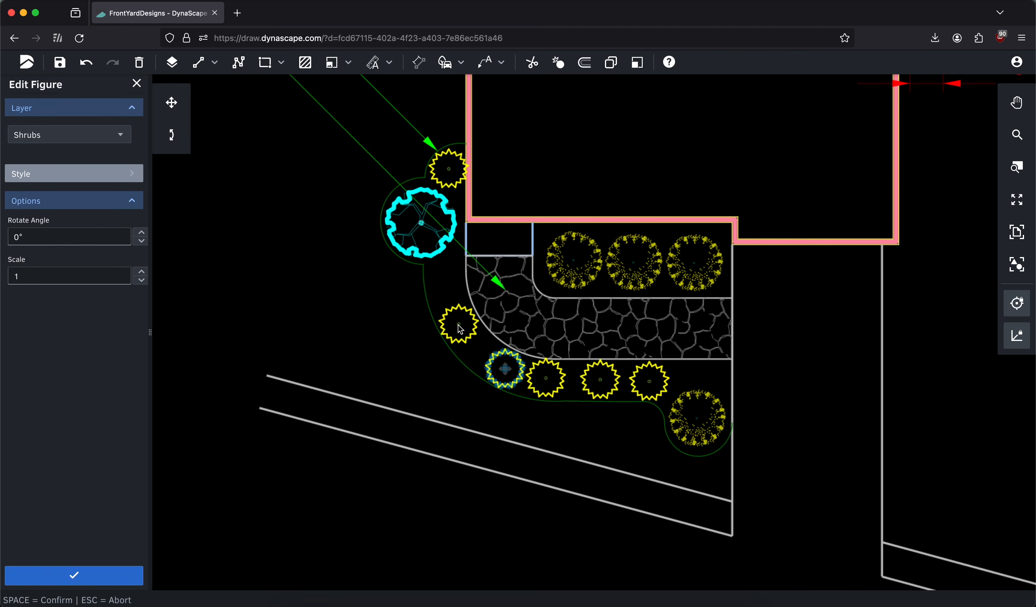
pyautogui.click(460, 330)
pyautogui.moveTo(460, 329); pyautogui.dragTo(475, 346)
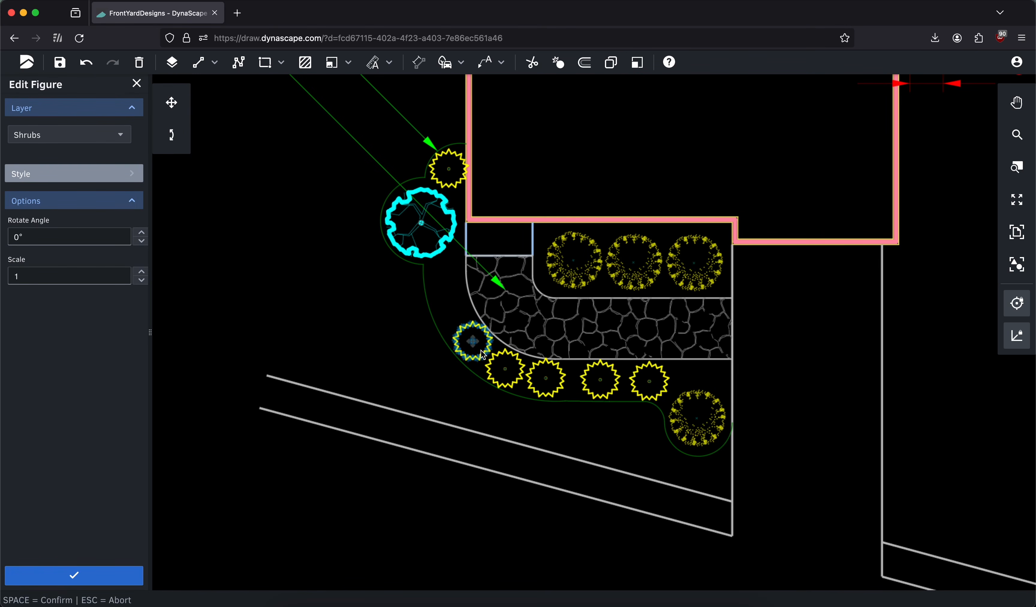
pyautogui.press('space')
# Paste a copy of the evergreen shrub into the gap at the upper end of the curved row
pyautogui.hotkey('ctrl', 'v')
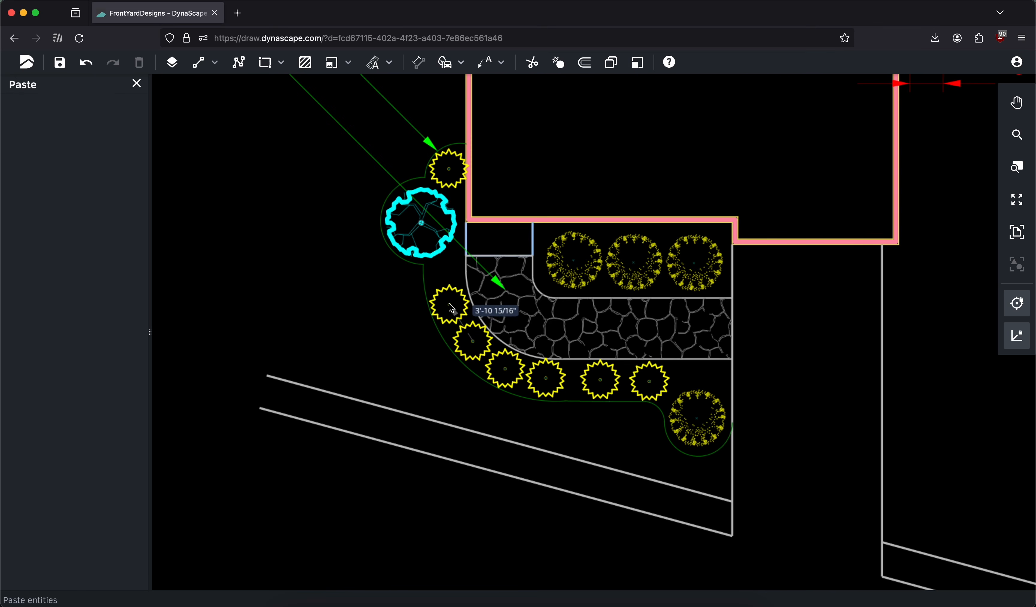
pyautogui.click(452, 309)
pyautogui.scroll(-2, 559, 276)
pyautogui.moveTo(513, 222); pyautogui.dragTo(509, 251, button='middle')
pyautogui.click(1017, 232)
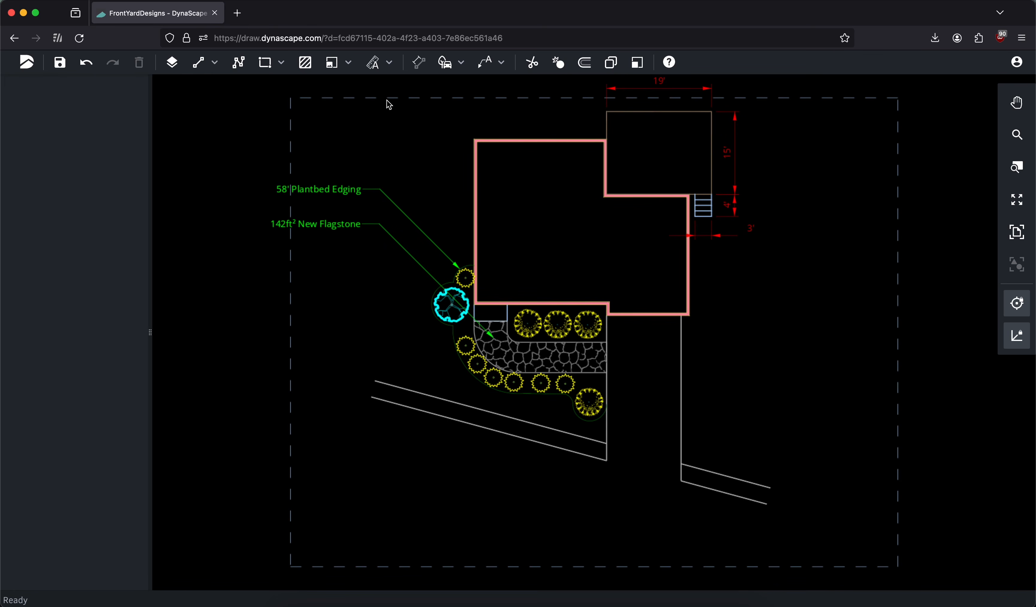
# Insert a 2FT DECID HEDGE figure from the Shrubs category along the driveway's right edge, just below the house corner
pyautogui.click(445, 63)
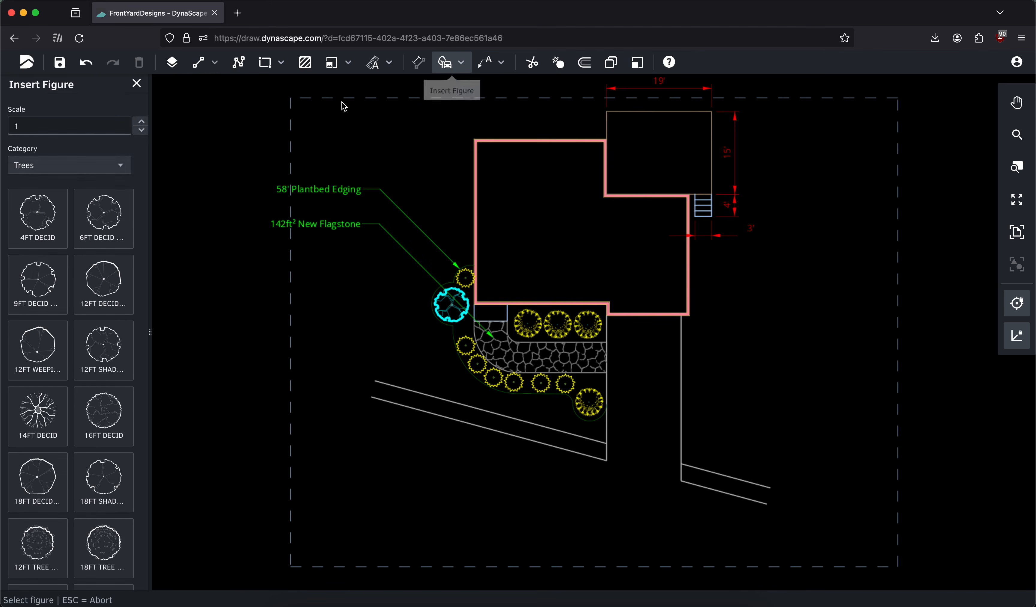
pyautogui.click(93, 167)
pyautogui.click(51, 296)
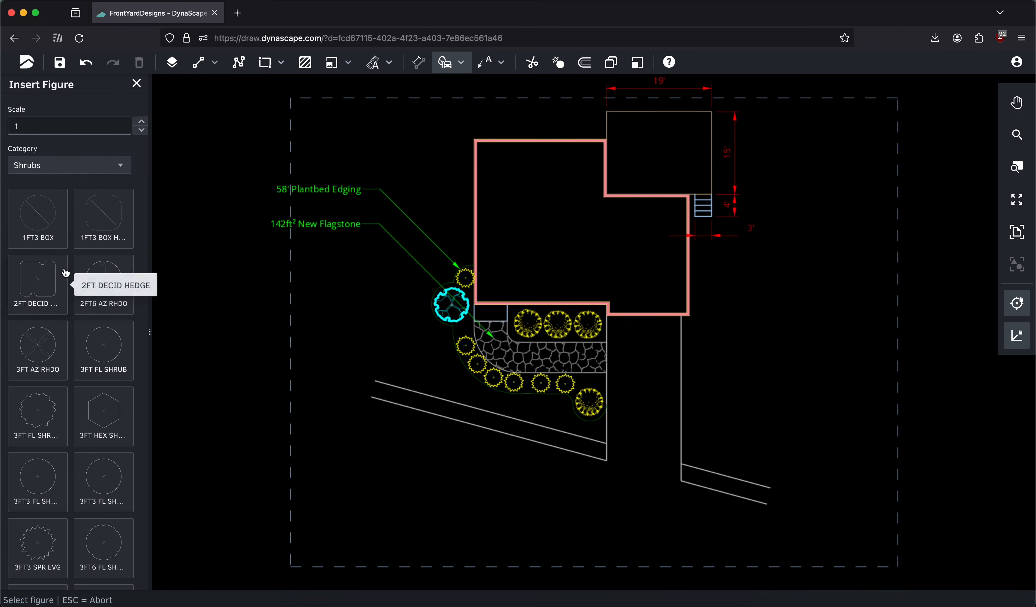
pyautogui.click(25, 286)
pyautogui.moveTo(736, 308); pyautogui.dragTo(698, 298, button='middle')
pyautogui.scroll(3, 697, 299)
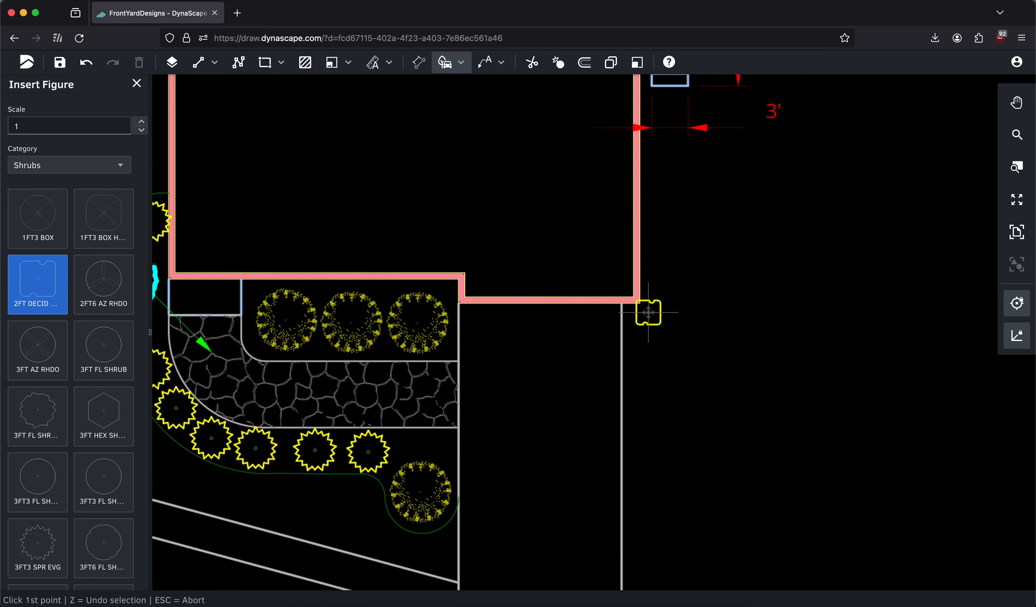
pyautogui.click(642, 323)
pyautogui.click(723, 321)
pyautogui.moveTo(710, 377)
pyautogui.mouseDown(button='middle')
pyautogui.moveTo(647, 277)
pyautogui.moveTo(646, 238)
pyautogui.mouseUp(button='middle')
pyautogui.click(136, 84)
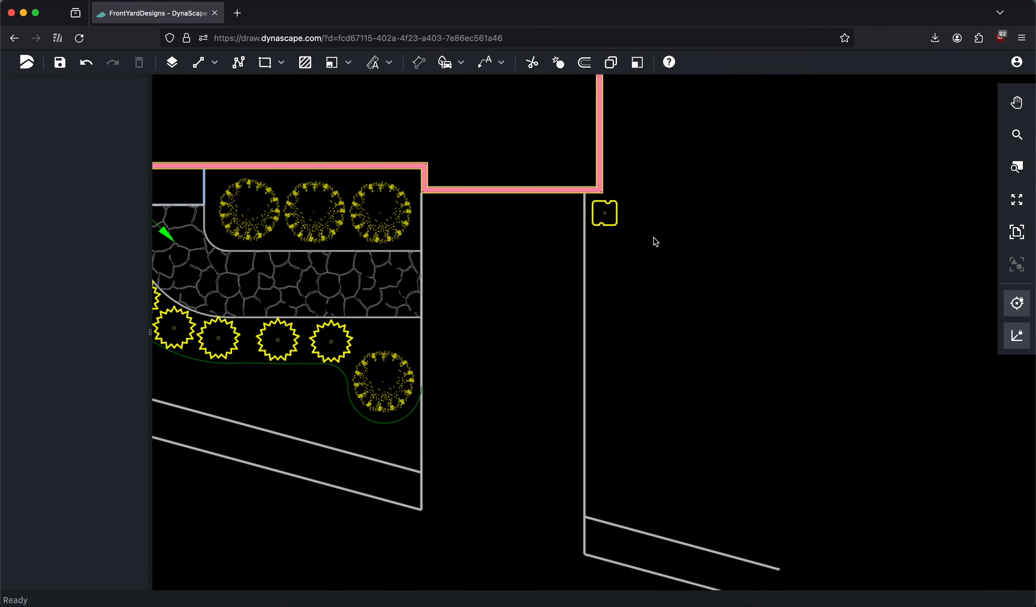
# Duplicate the hedge figure ten times straight down along the driveway to the sidewalk, spaced about 2'-4 5/8"
pyautogui.click(610, 63)
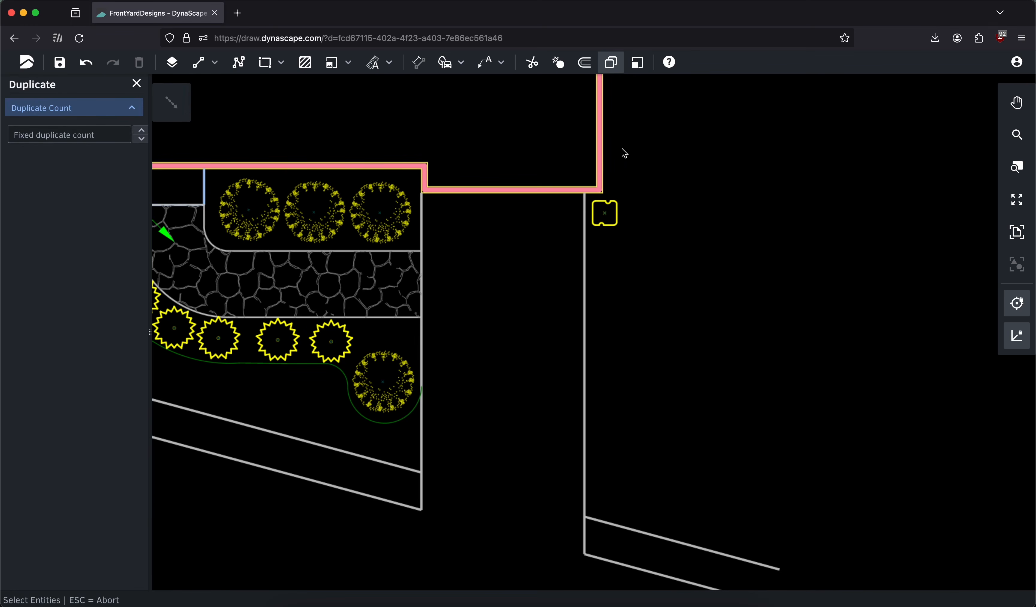
pyautogui.moveTo(711, 225); pyautogui.dragTo(657, 199, button='middle')
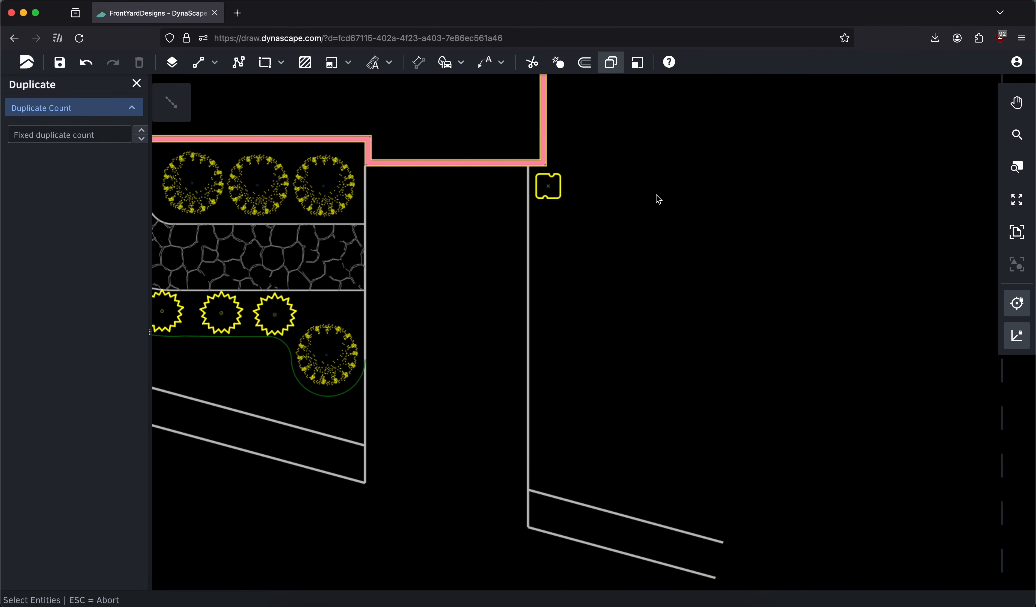
pyautogui.click(553, 189)
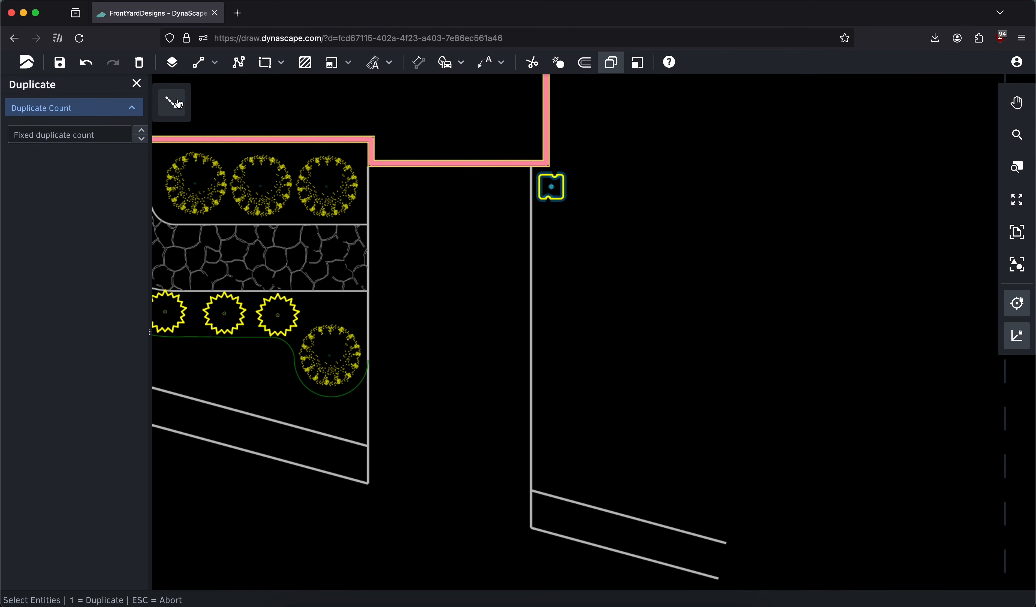
pyautogui.click(179, 105)
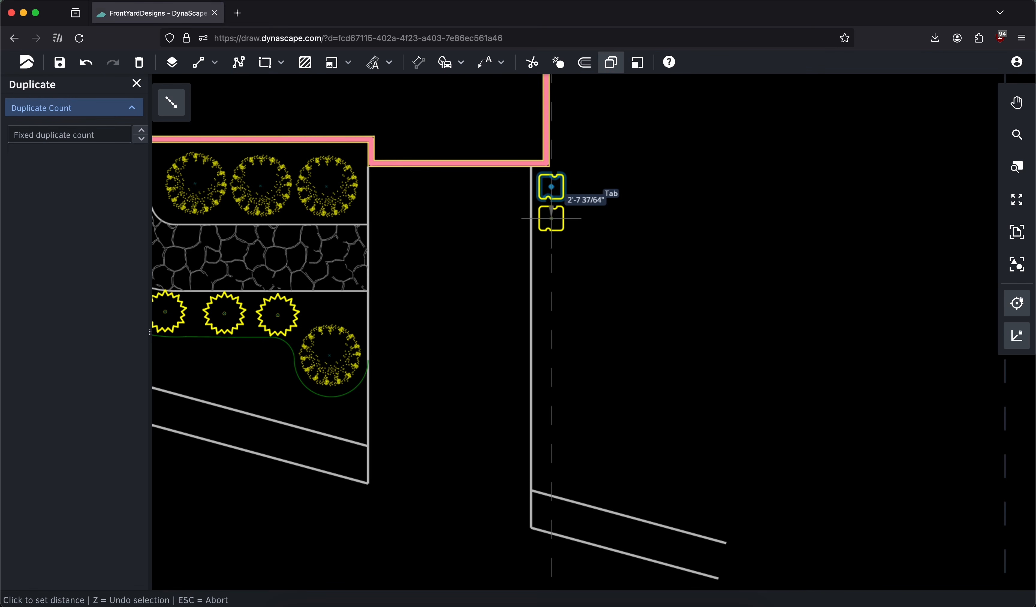
pyautogui.click(552, 215)
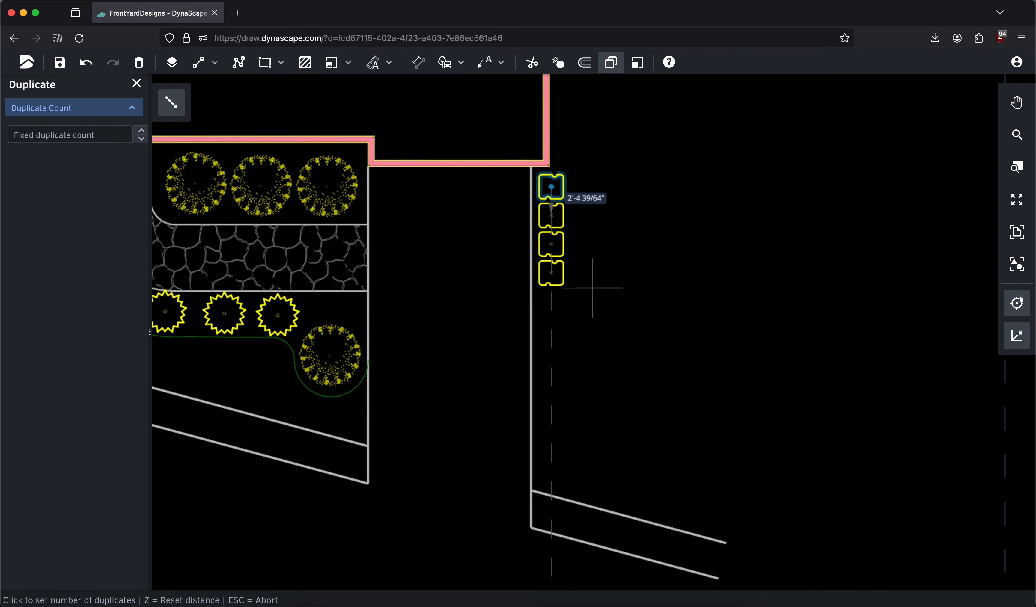
pyautogui.scroll(-3, 584, 280)
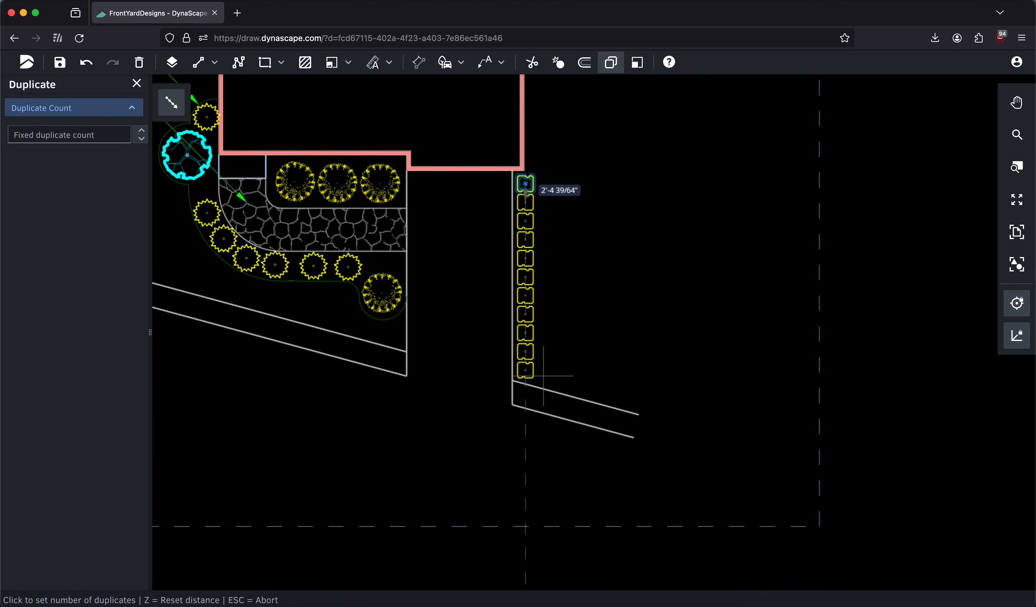
pyautogui.click(544, 377)
pyautogui.click(136, 83)
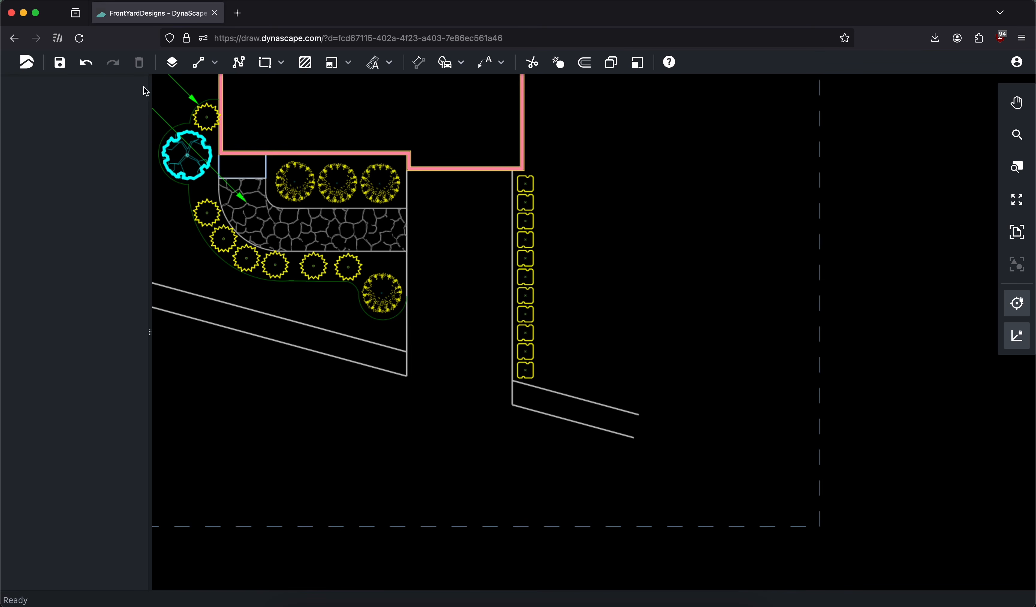
# Start Softscape Labeling and search the plant database for hosta
pyautogui.scroll(-2, 637, 219)
pyautogui.click(1009, 225)
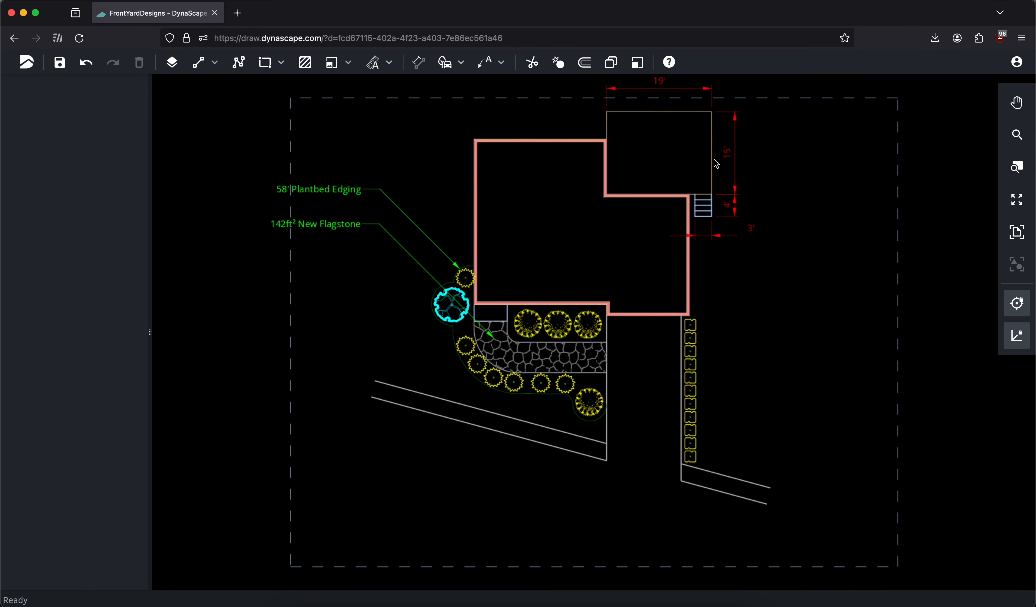
pyautogui.click(500, 62)
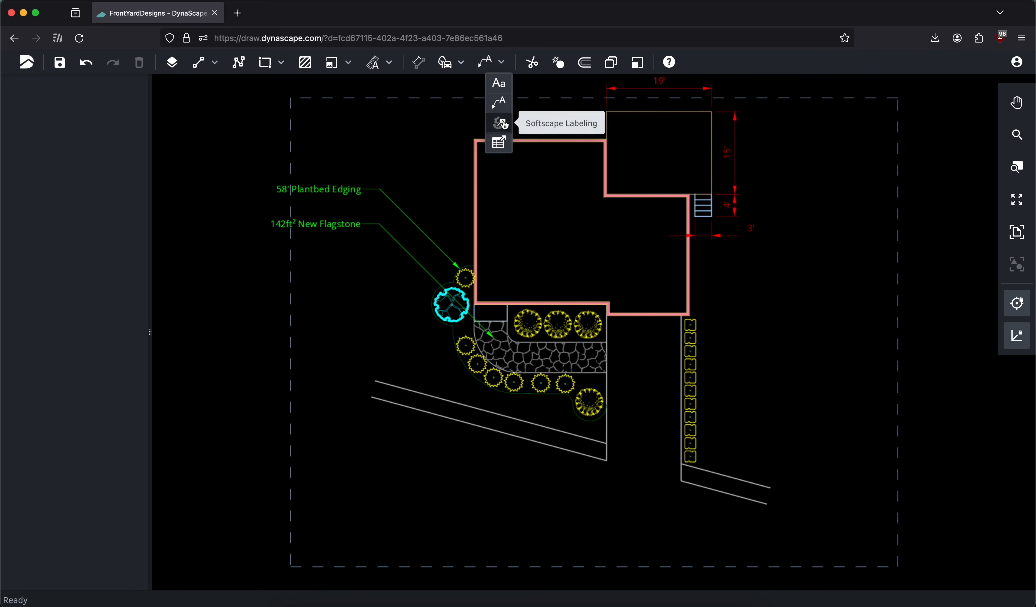
pyautogui.click(500, 123)
pyautogui.click(59, 117)
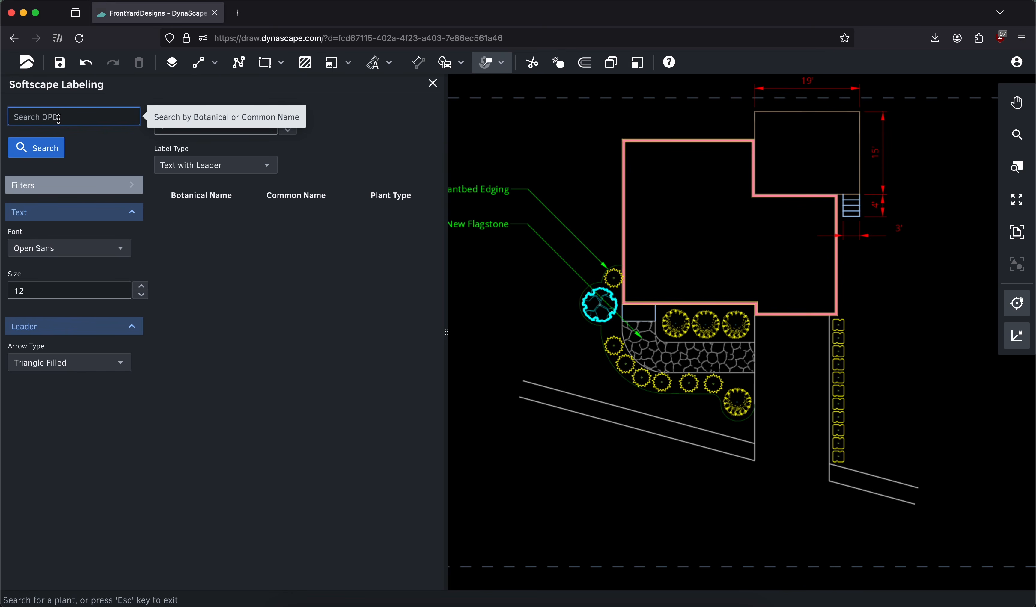
pyautogui.write('hosta')
pyautogui.click(42, 148)
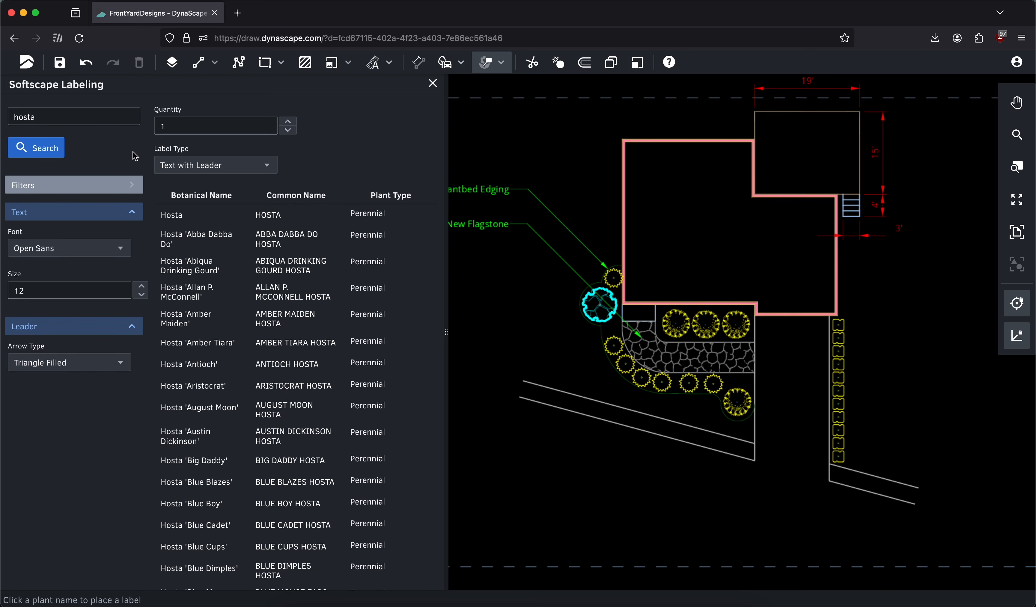
# Label the round shrub at the driveway end of the plantbed as 4 Aristocrat Hosta, with the text below the sidewalk
pyautogui.scroll(5, 640, 298)
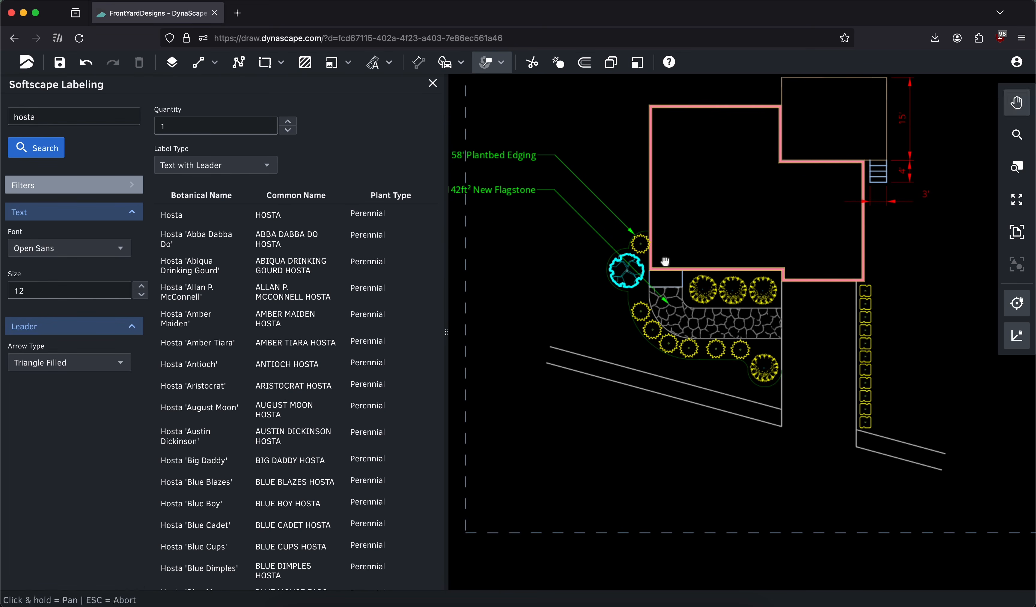
pyautogui.scroll(-5, 676, 262)
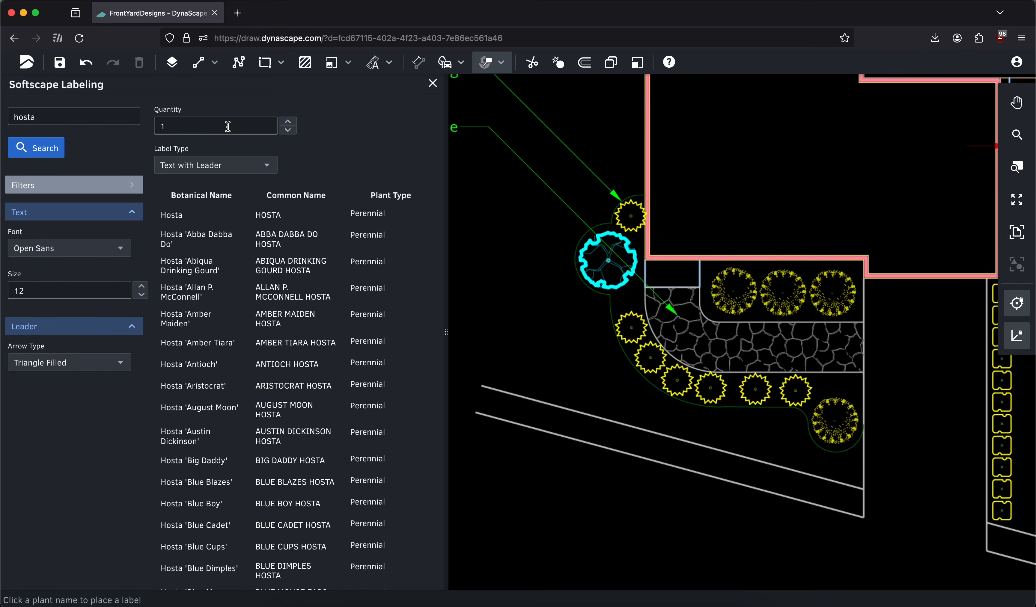
pyautogui.doubleClick(205, 129)
pyautogui.write('4')
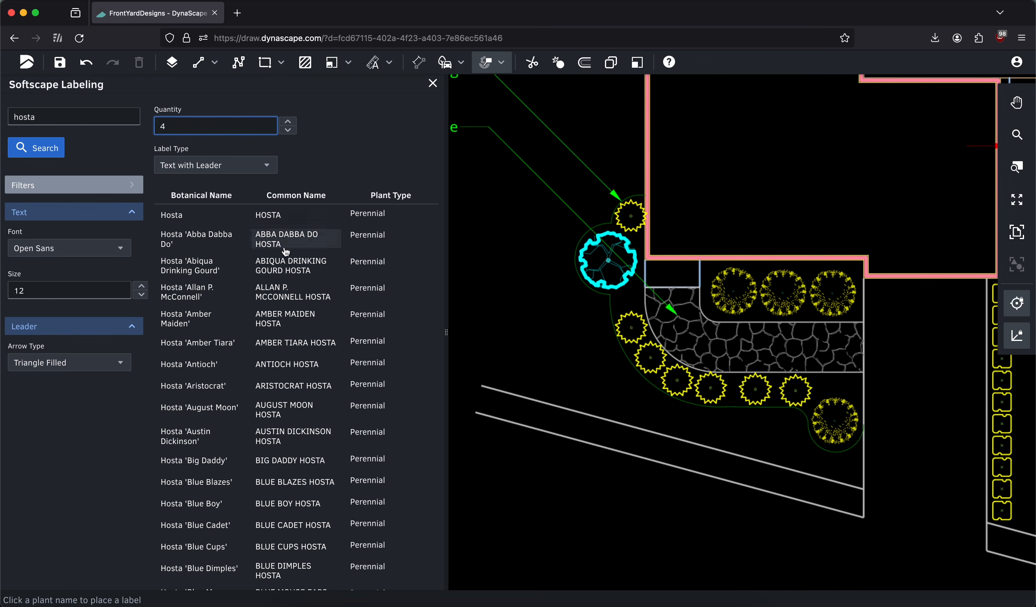
pyautogui.click(287, 387)
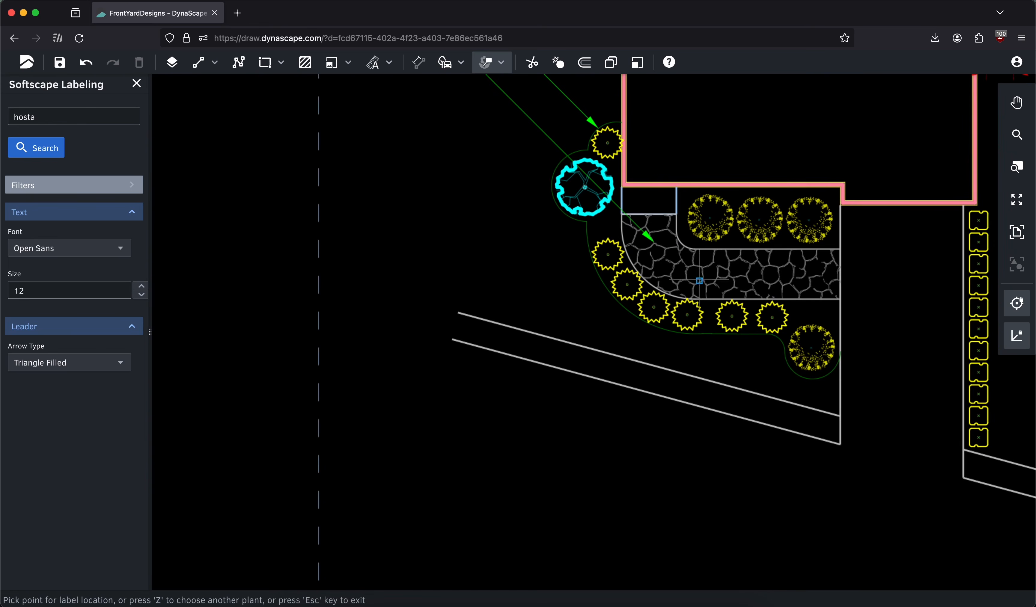
pyautogui.click(811, 346)
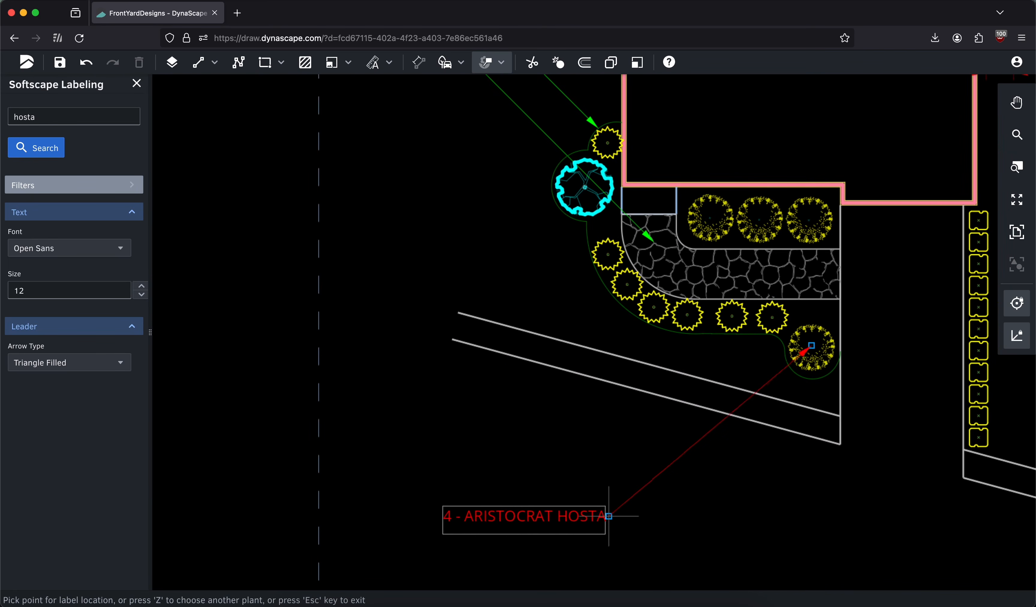
pyautogui.click(628, 530)
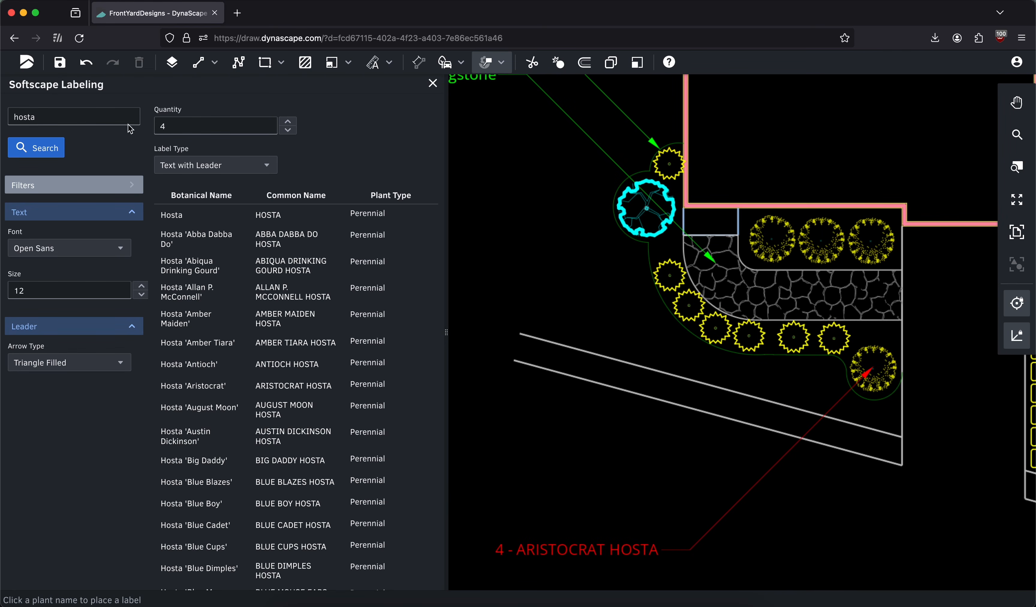
# Search for azalea and label the evergreen shrub row as 7 April Song Azalea, with the text above the hosta label
pyautogui.doubleClick(114, 118)
pyautogui.write('azalea')
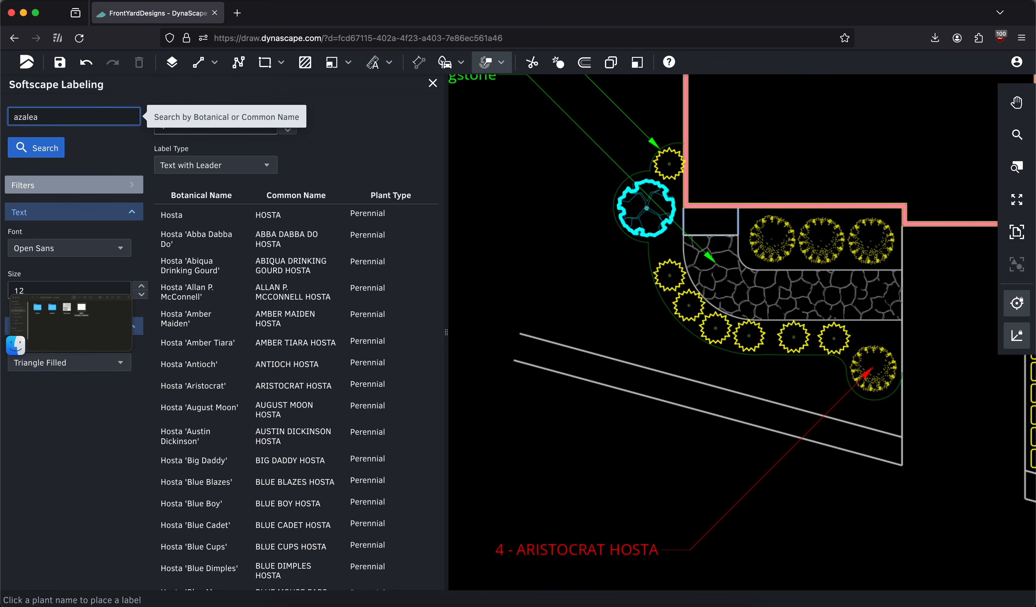
pyautogui.press('Return')
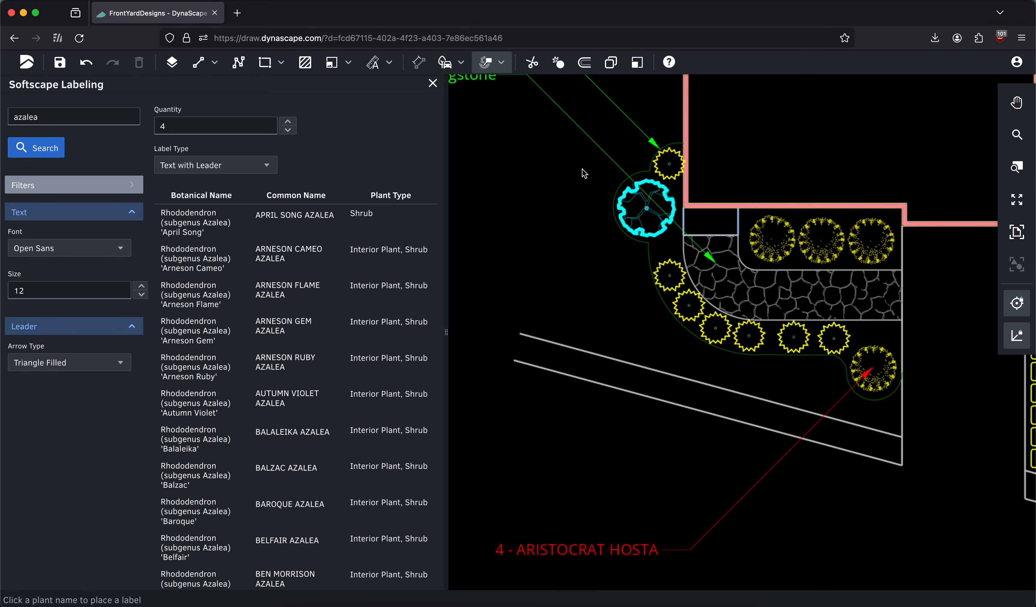
pyautogui.click(220, 131)
pyautogui.write('1')
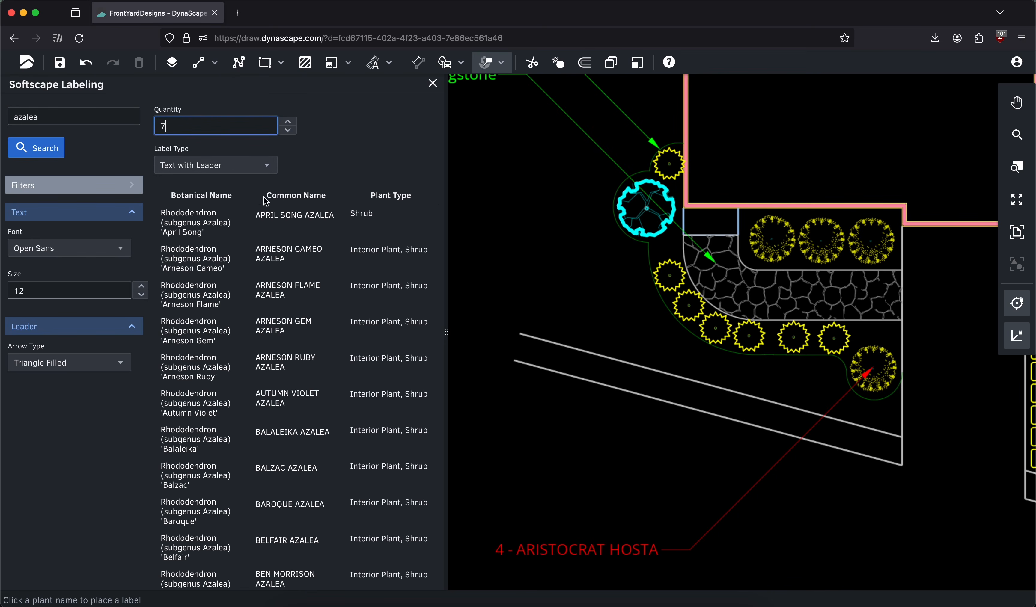
pyautogui.click(267, 213)
pyautogui.click(647, 338)
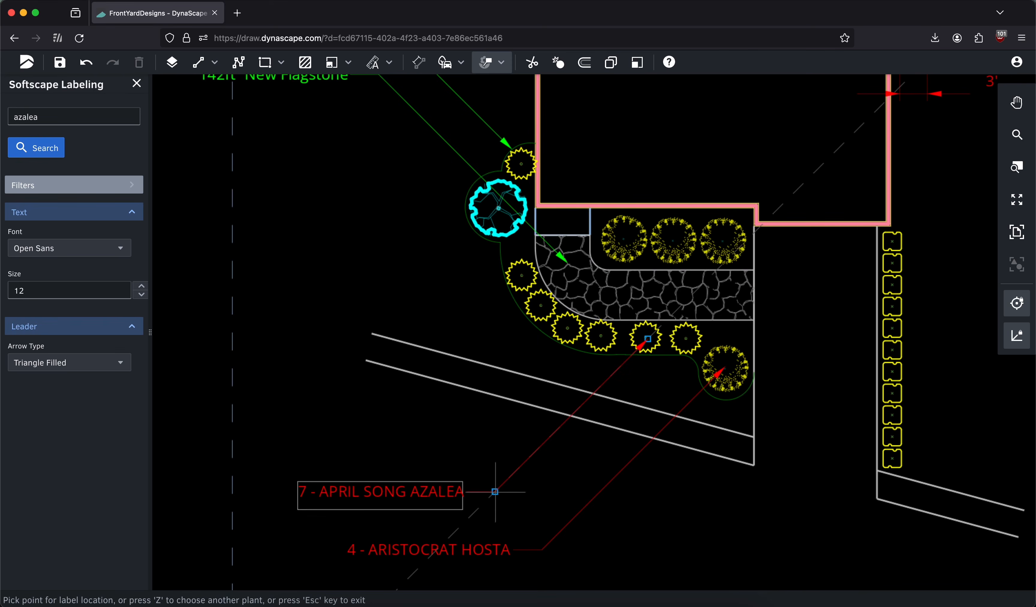
pyautogui.click(495, 491)
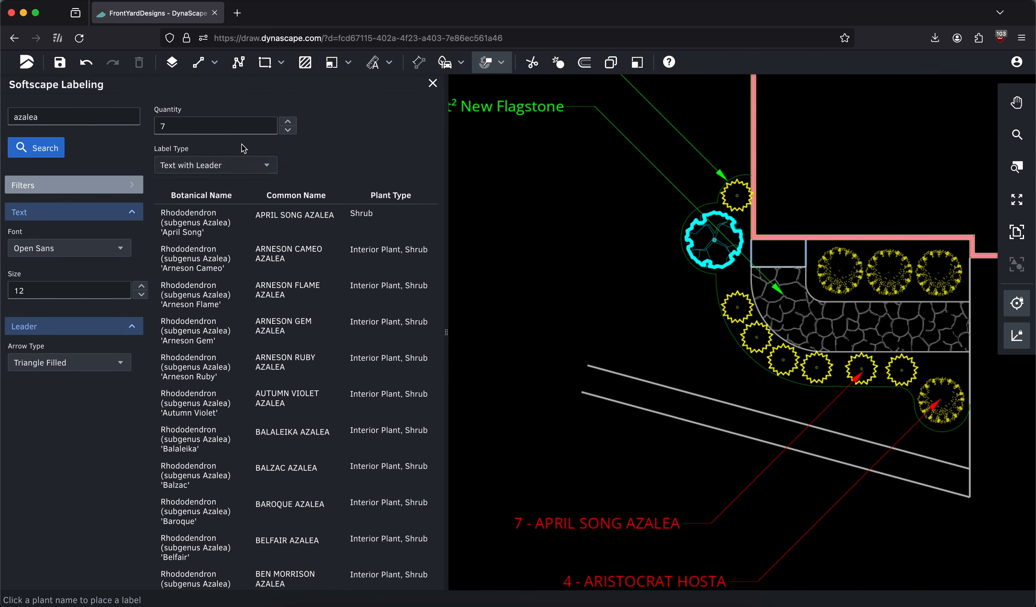
# Search for japanese maple and label the tree beside the house as 1 Japanese Maple, with the text to its lower left
pyautogui.doubleClick(178, 131)
pyautogui.write('1')
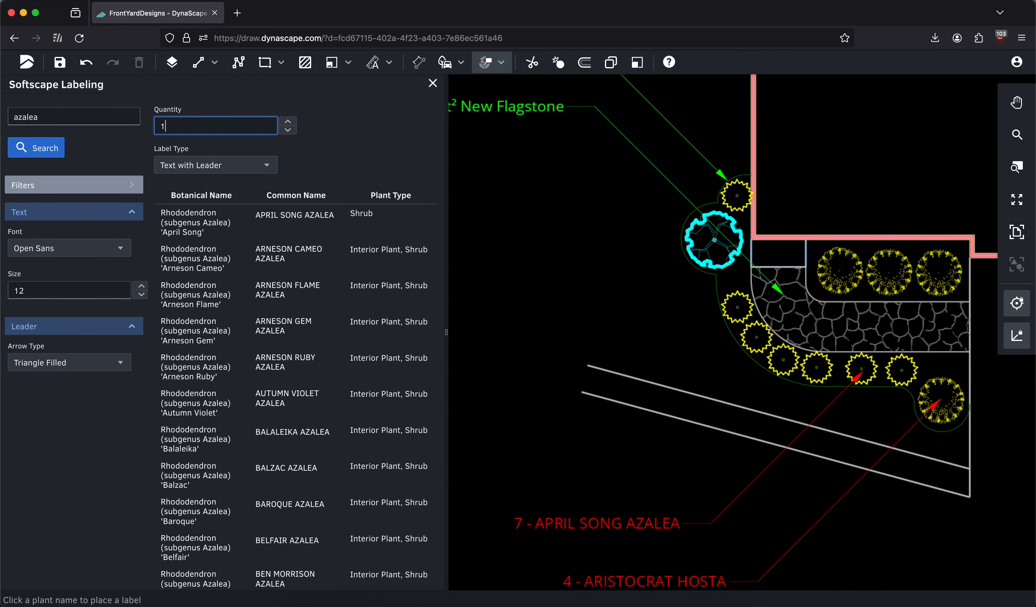
pyautogui.click(91, 118)
pyautogui.moveTo(100, 116); pyautogui.dragTo(1, 112)
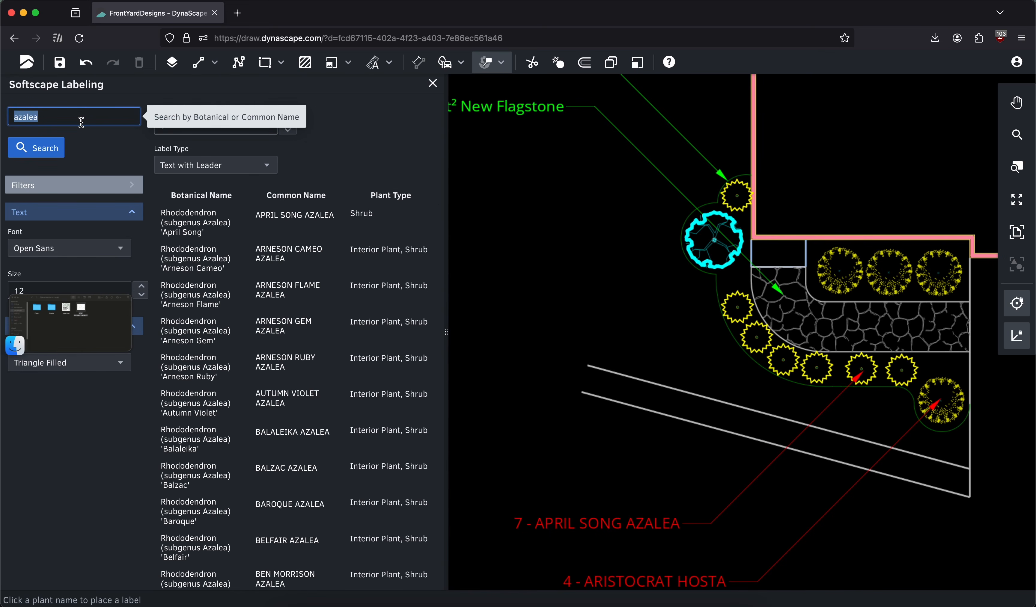
pyautogui.write('japanese map')
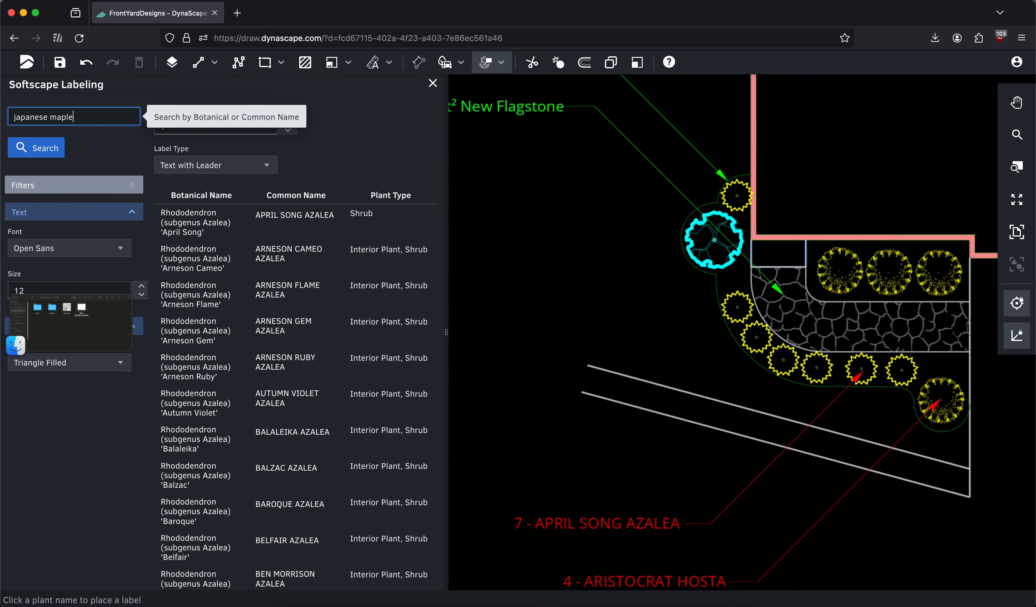
pyautogui.click(64, 144)
pyautogui.click(63, 148)
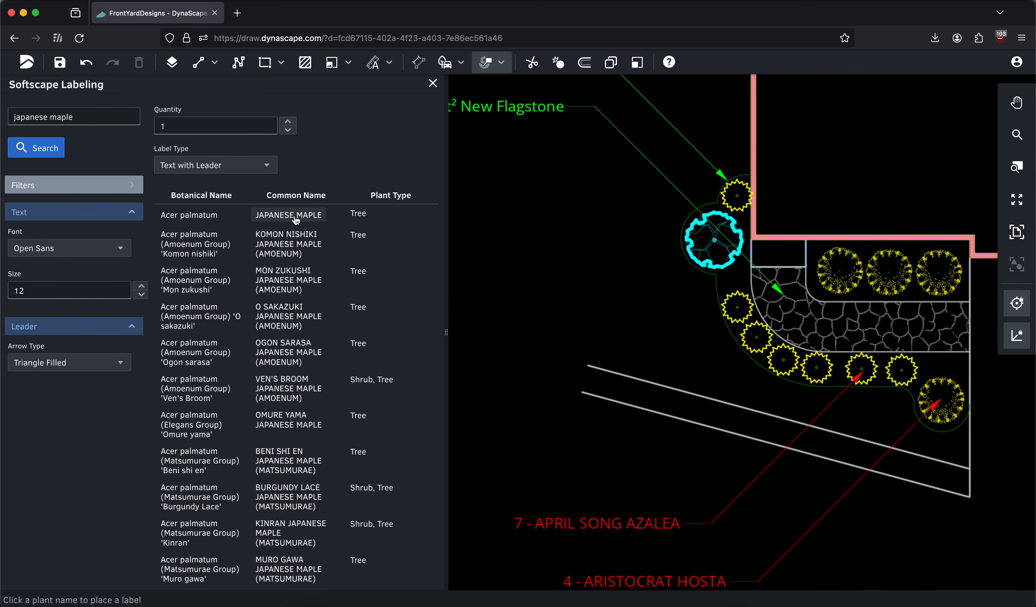
pyautogui.click(292, 216)
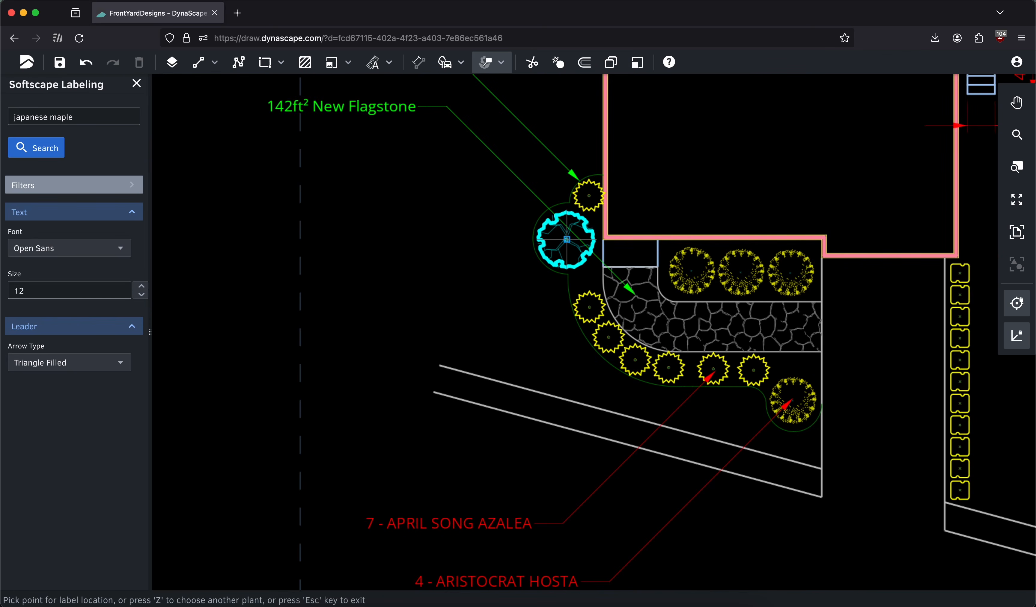
pyautogui.click(487, 321)
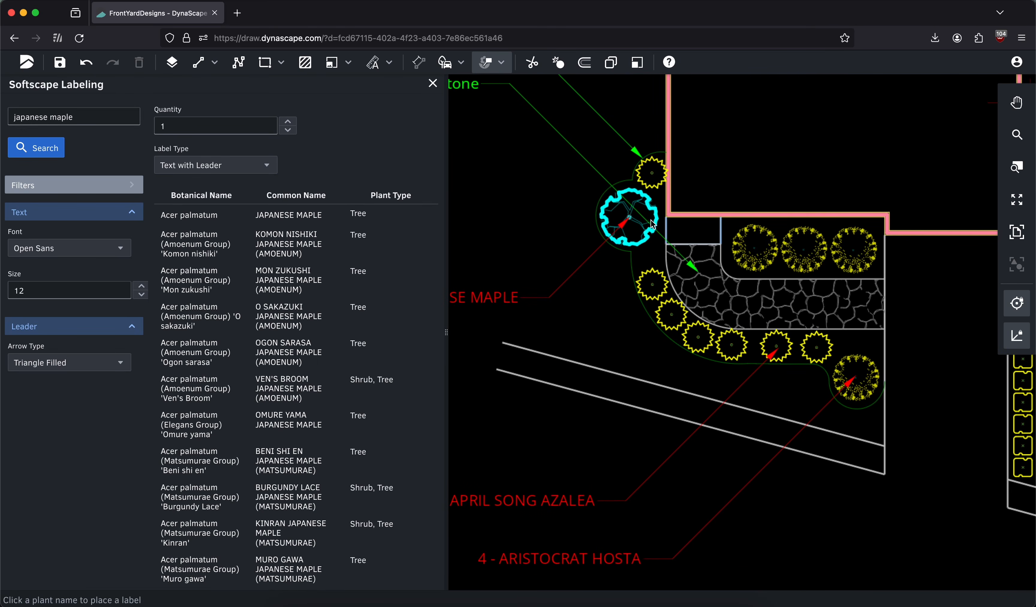
# Close Softscape Labeling and run a Figure Count of the plants in the drawing
pyautogui.scroll(-5, 652, 224)
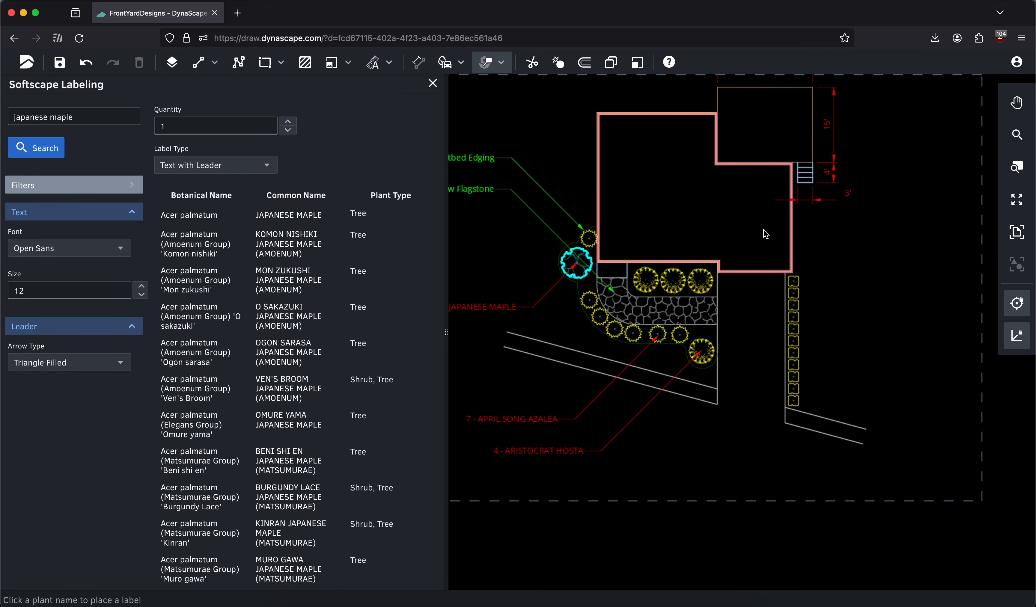
pyautogui.moveTo(757, 226); pyautogui.dragTo(665, 224, button='middle')
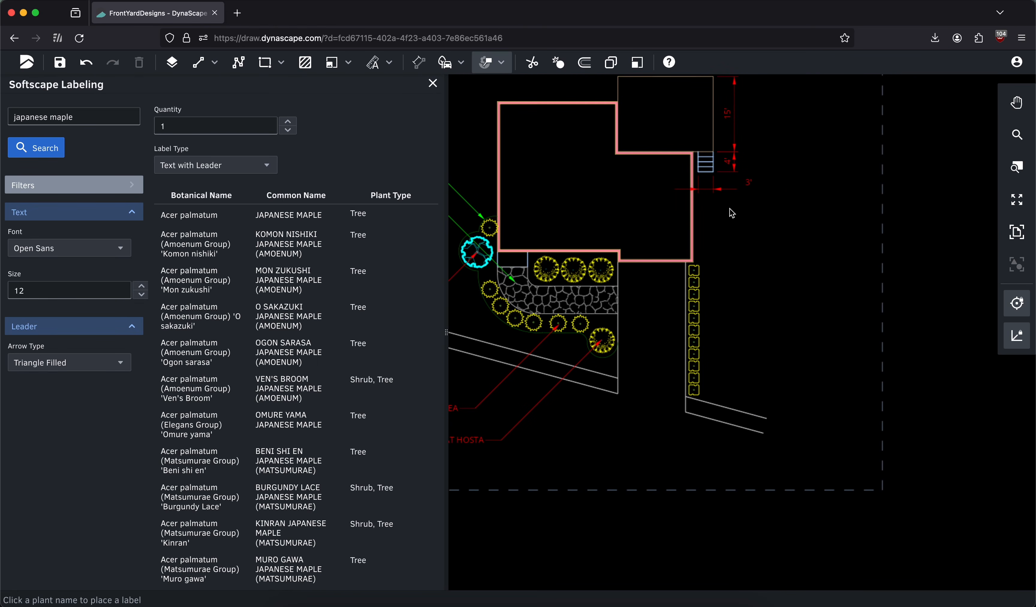
pyautogui.scroll(5, 709, 330)
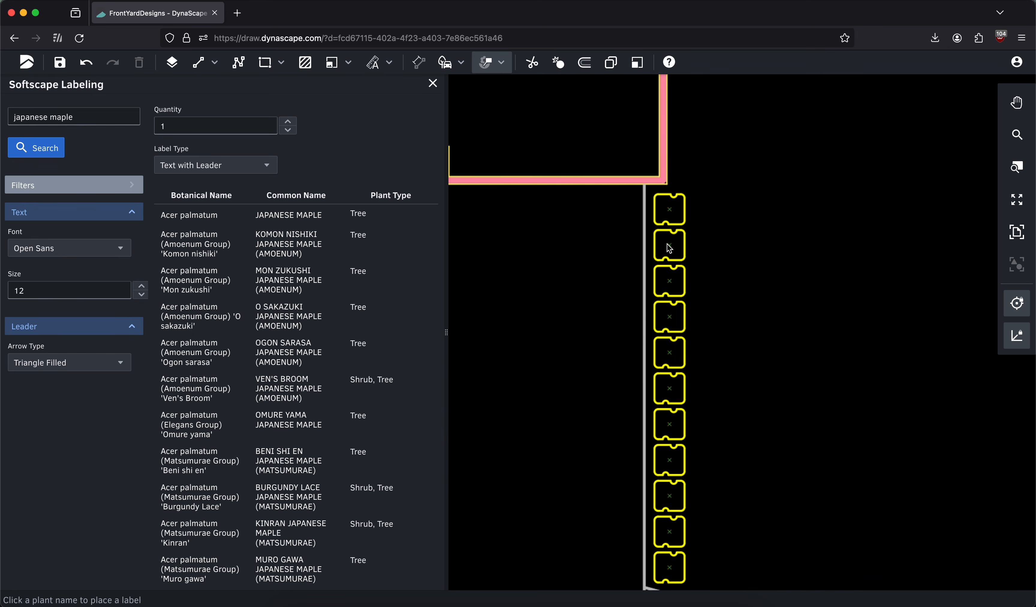
pyautogui.click(432, 83)
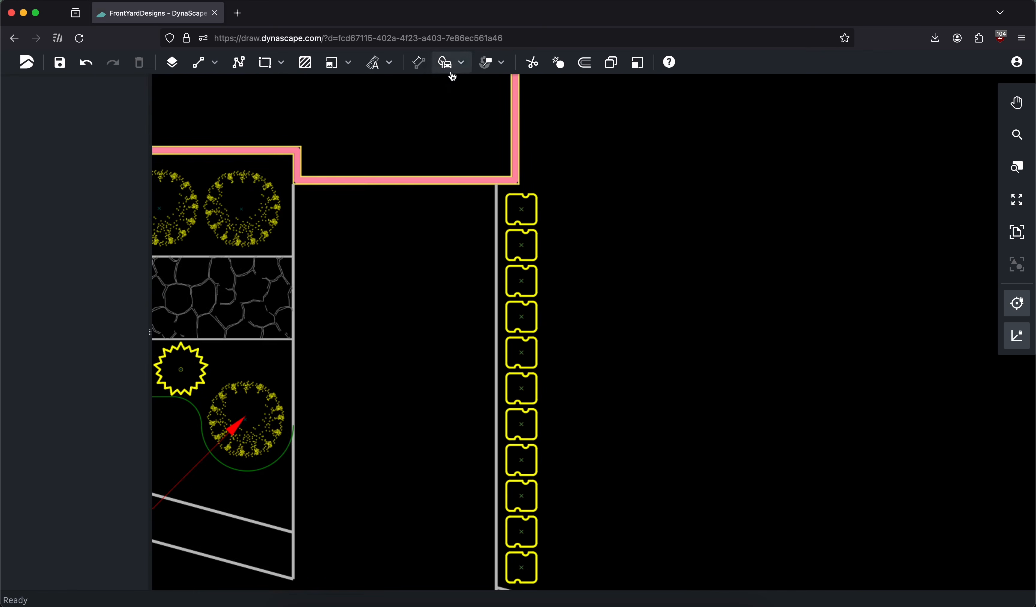
pyautogui.click(459, 102)
pyautogui.scroll(-5, 615, 167)
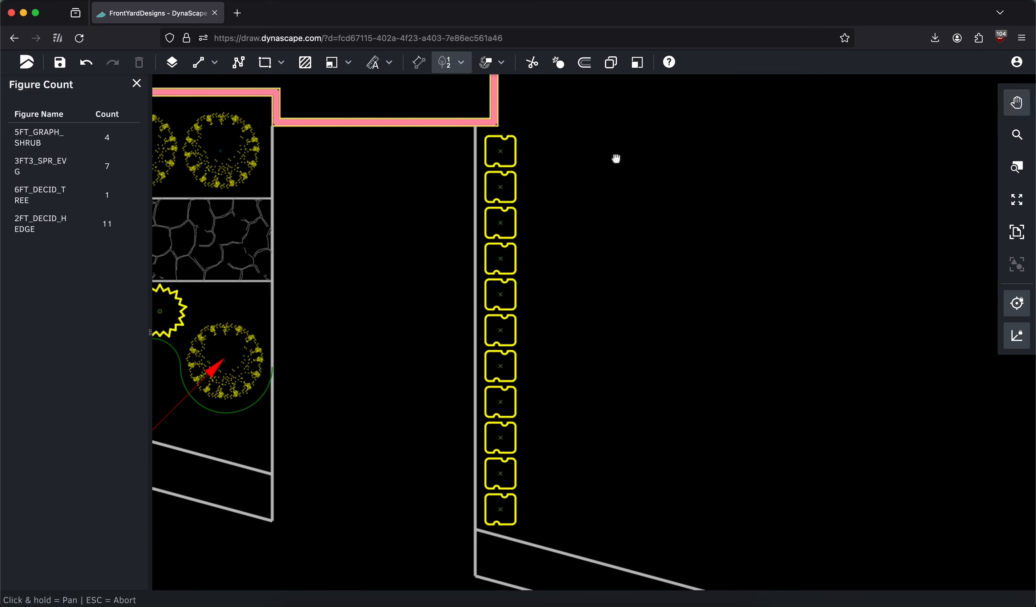
# Highlight the counted 2FT_DECID_HEDGE figures along the driveway to check them, and close the figure count
pyautogui.moveTo(612, 214); pyautogui.dragTo(607, 196, button='middle')
pyautogui.moveTo(543, 181); pyautogui.dragTo(596, 220, button='middle')
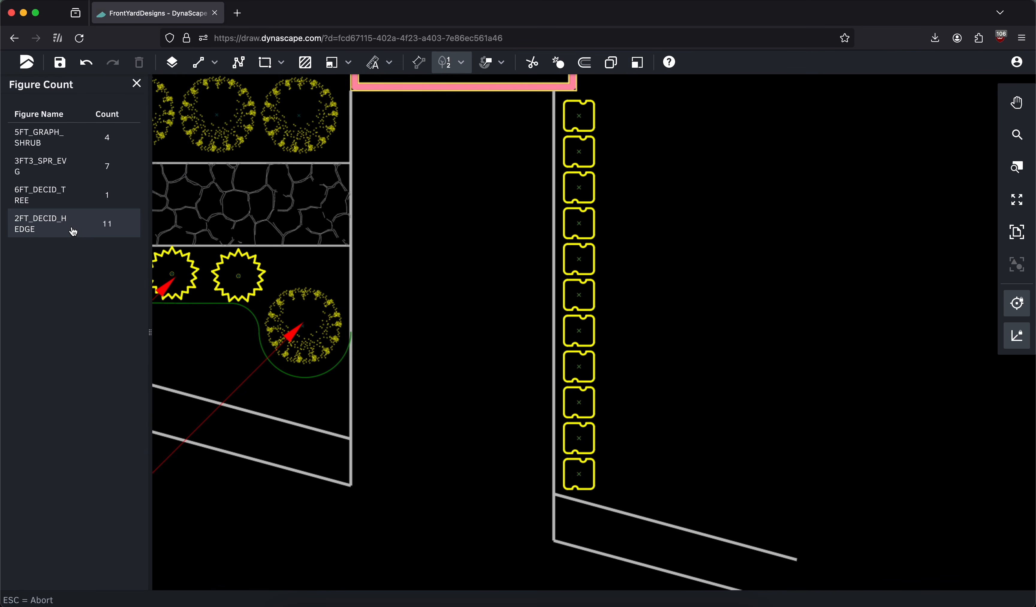
pyautogui.scroll(3, 612, 256)
pyautogui.moveTo(559, 214); pyautogui.dragTo(530, 243, button='middle')
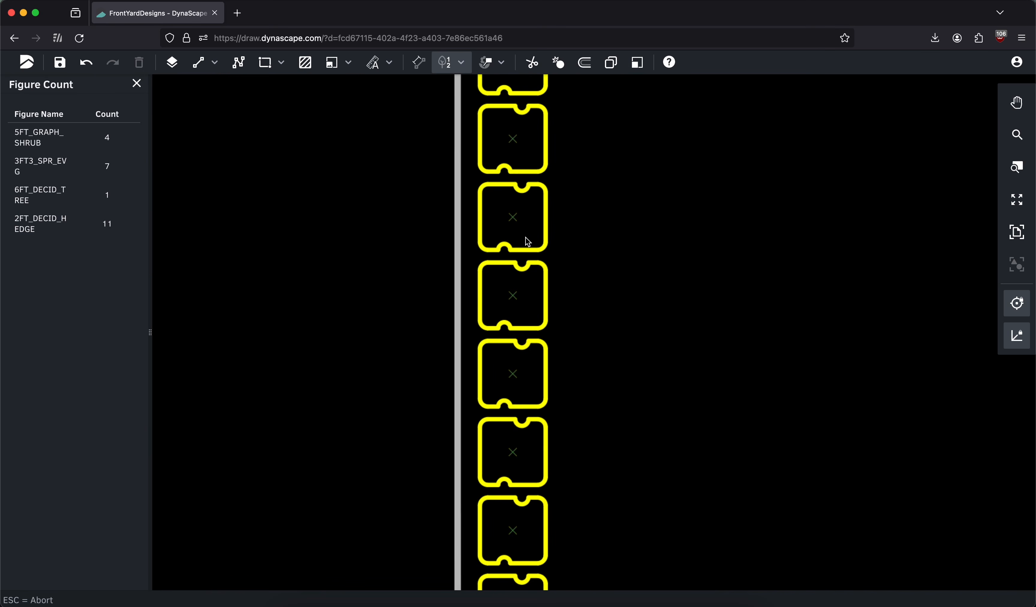
pyautogui.click(86, 226)
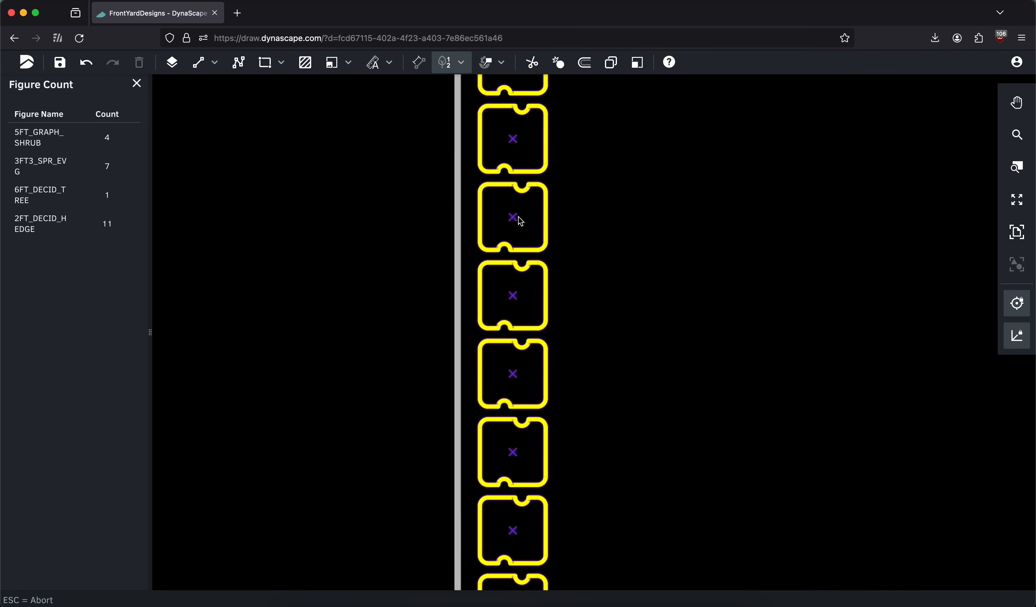
pyautogui.scroll(-5, 407, 235)
pyautogui.moveTo(393, 229); pyautogui.dragTo(585, 238, button='middle')
pyautogui.moveTo(513, 220); pyautogui.dragTo(568, 250, button='middle')
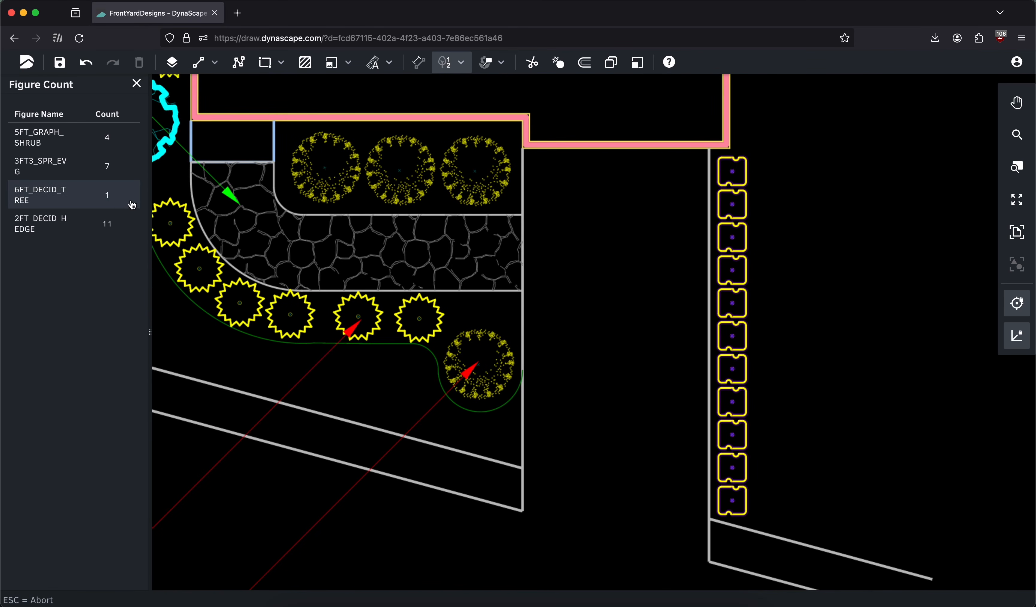
pyautogui.click(136, 84)
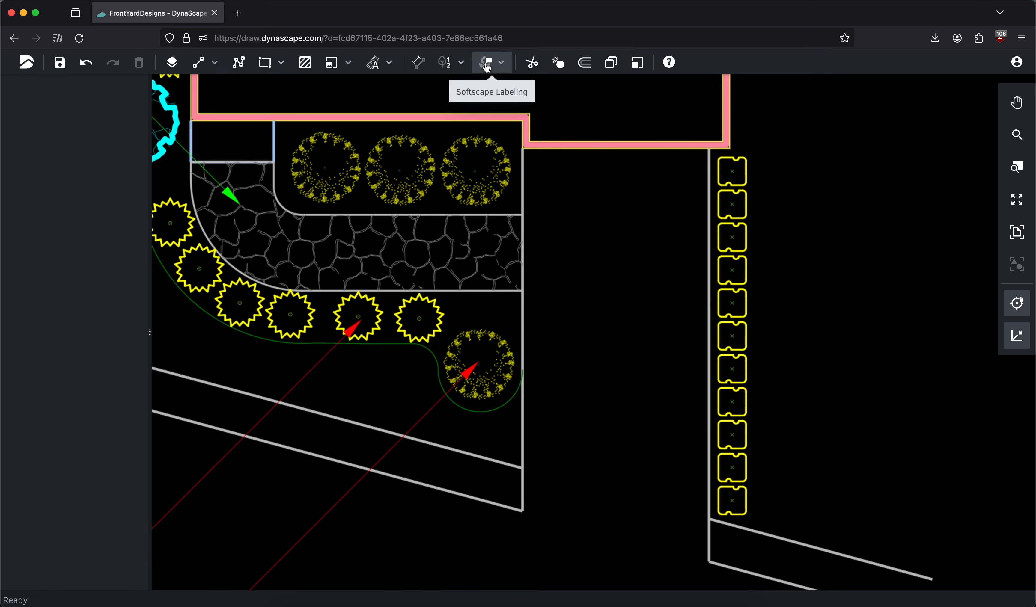
# Search for boxwood in Softscape Labeling and label the hedge along the driveway as 11 Littleleaf Boxwood, with the text to its lower right
pyautogui.click(486, 63)
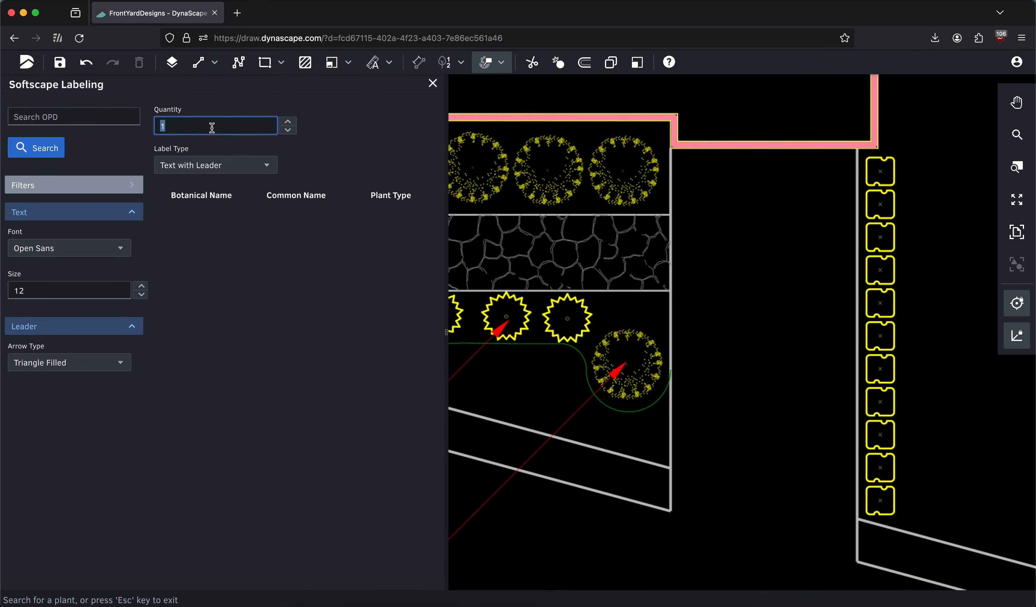
pyautogui.click(61, 119)
pyautogui.write('boxwood')
pyautogui.click(45, 154)
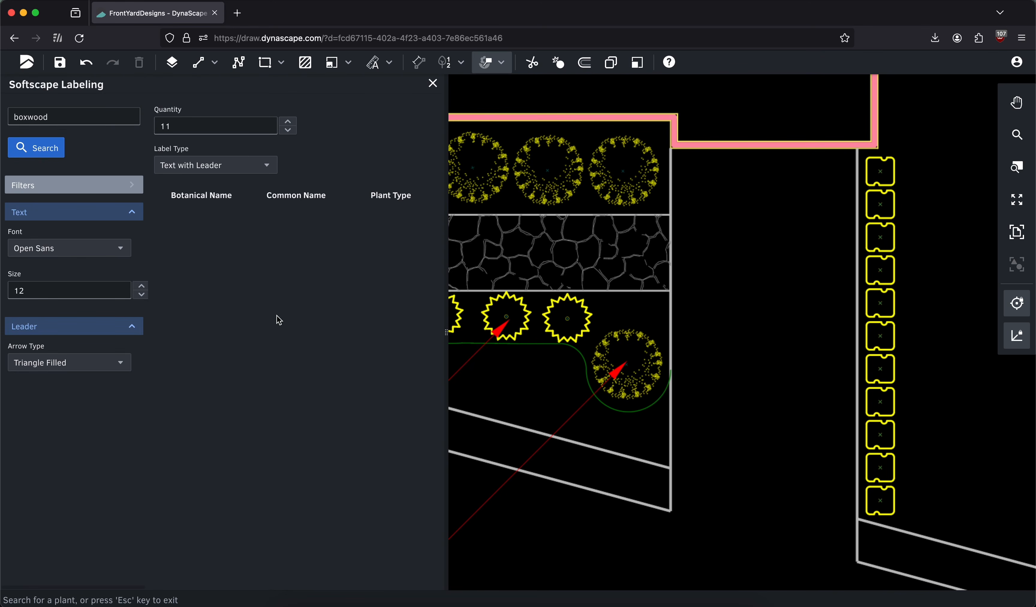
pyautogui.click(292, 366)
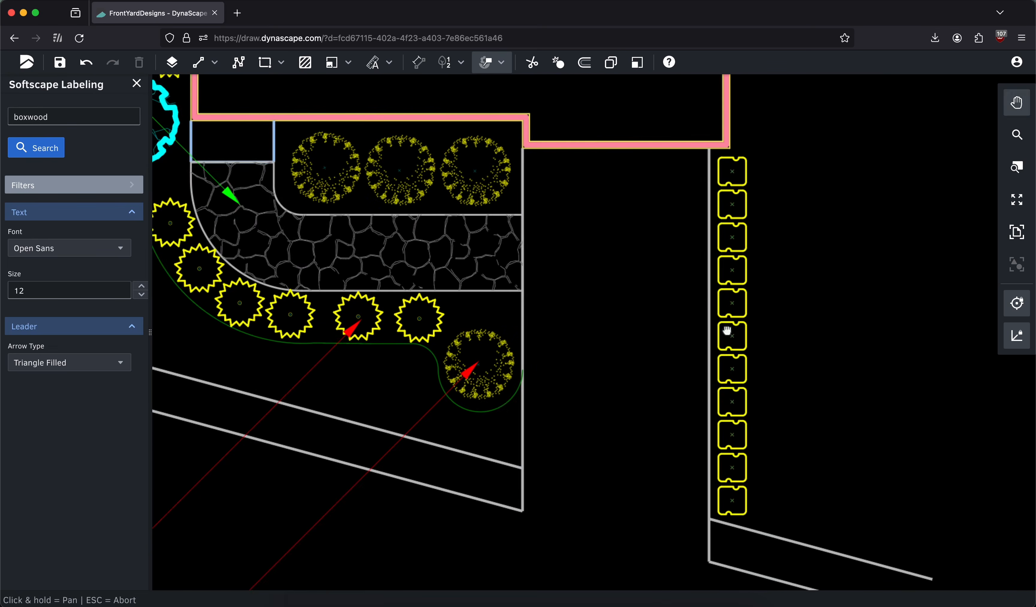
pyautogui.click(504, 250)
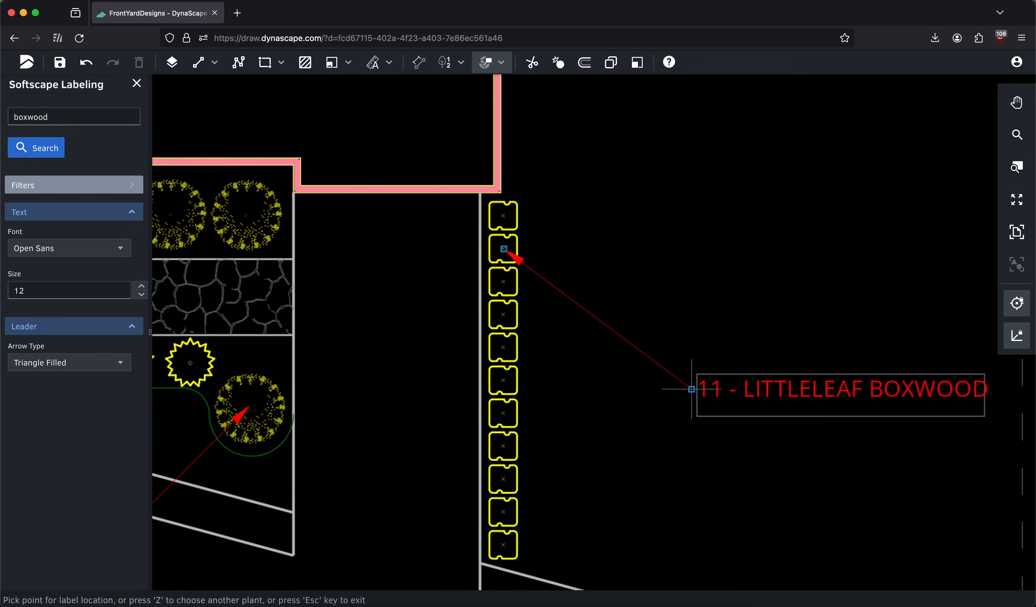
pyautogui.click(663, 403)
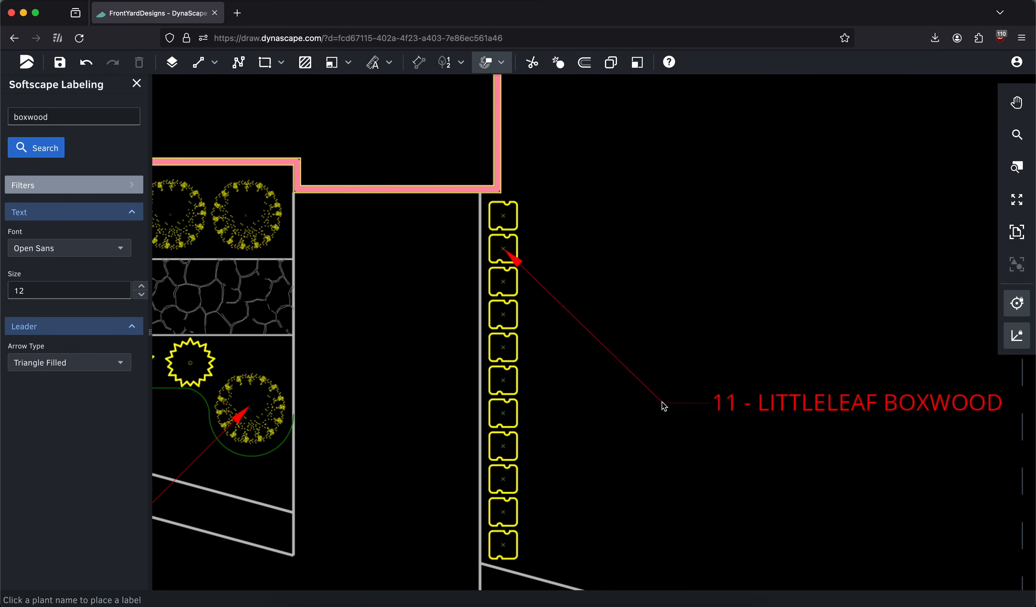
pyautogui.click(432, 83)
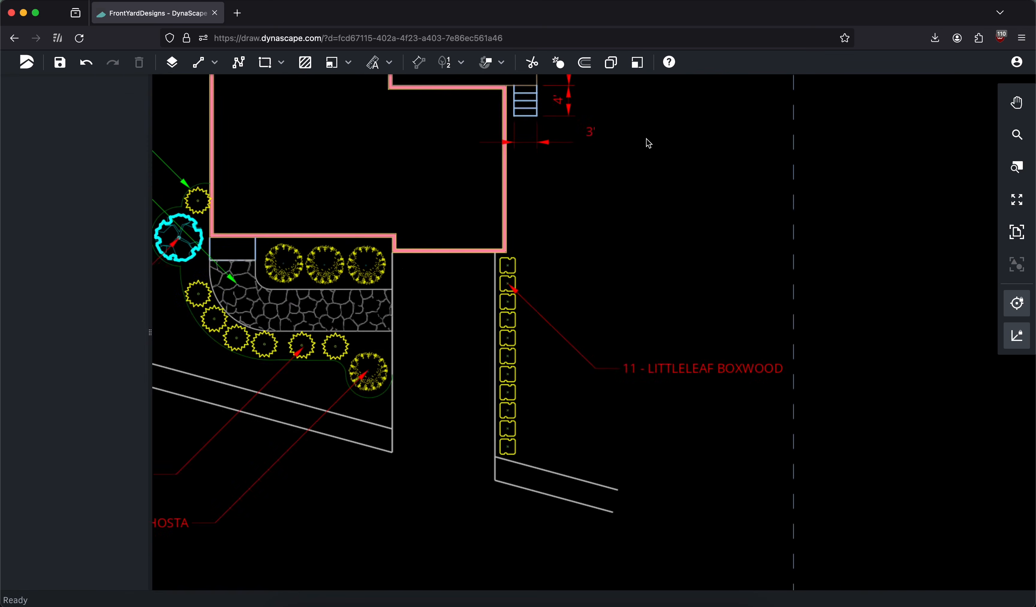
# Export the label data for all four plants plus the 142ft² New Flagstone and 58' Plantbed Edging texts to a CSV file
pyautogui.click(1017, 232)
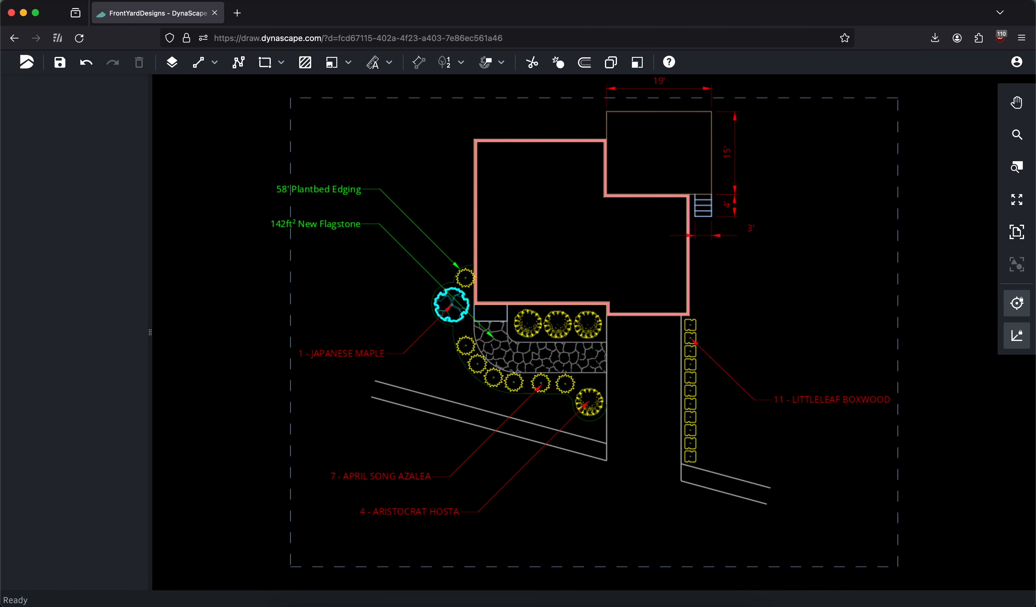
pyautogui.click(499, 63)
pyautogui.click(505, 141)
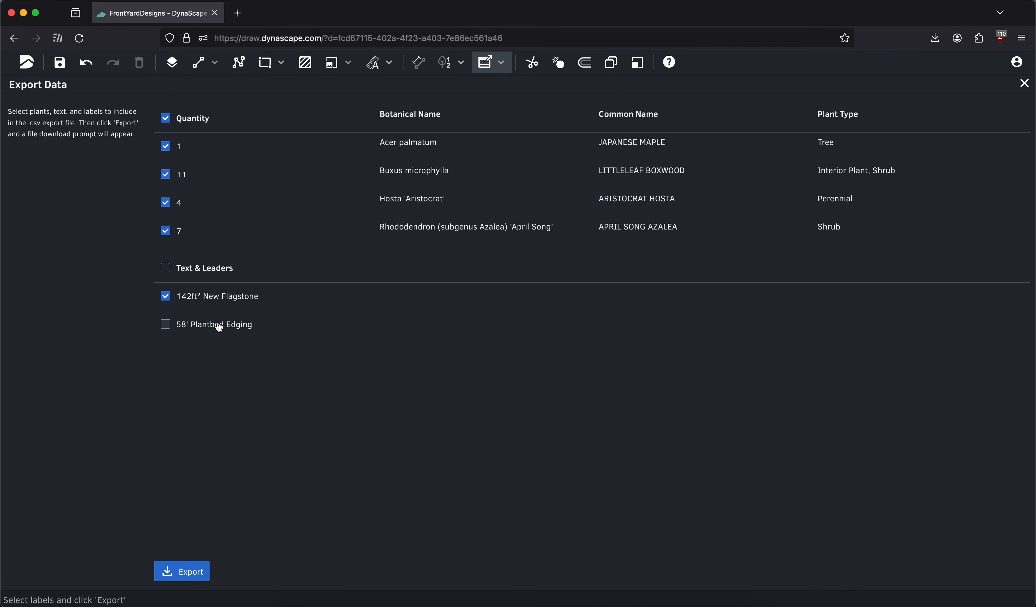
pyautogui.click(203, 575)
# Open the exported label file in Excel and fit the widths of columns A to E to their contents
pyautogui.click(800, 63)
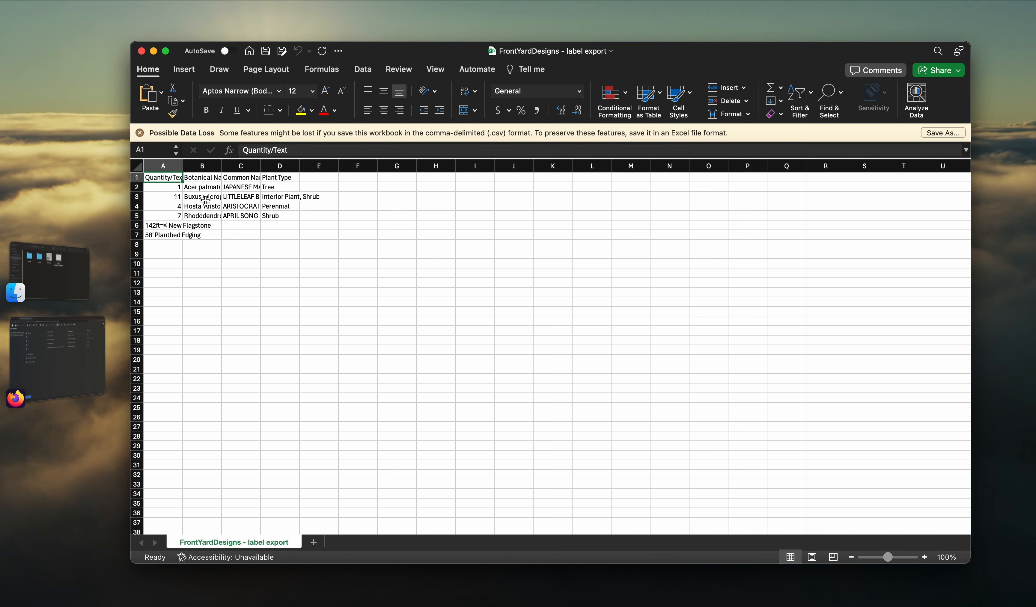
pyautogui.moveTo(163, 165); pyautogui.dragTo(329, 166)
pyautogui.doubleClick(187, 164)
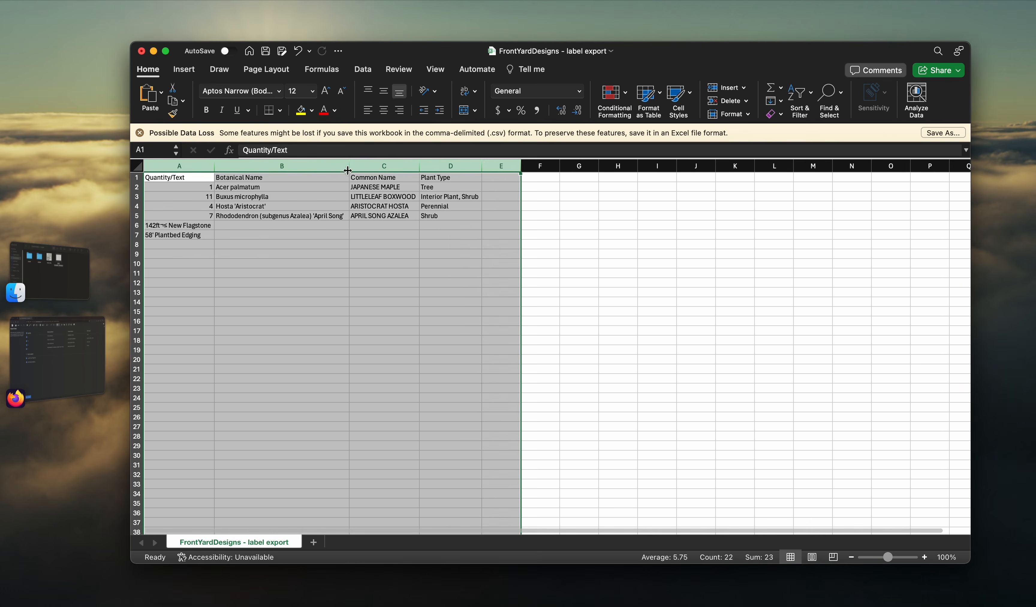
# Switch back to DynaScape, close Export Data, and save the drawing
pyautogui.click(78, 346)
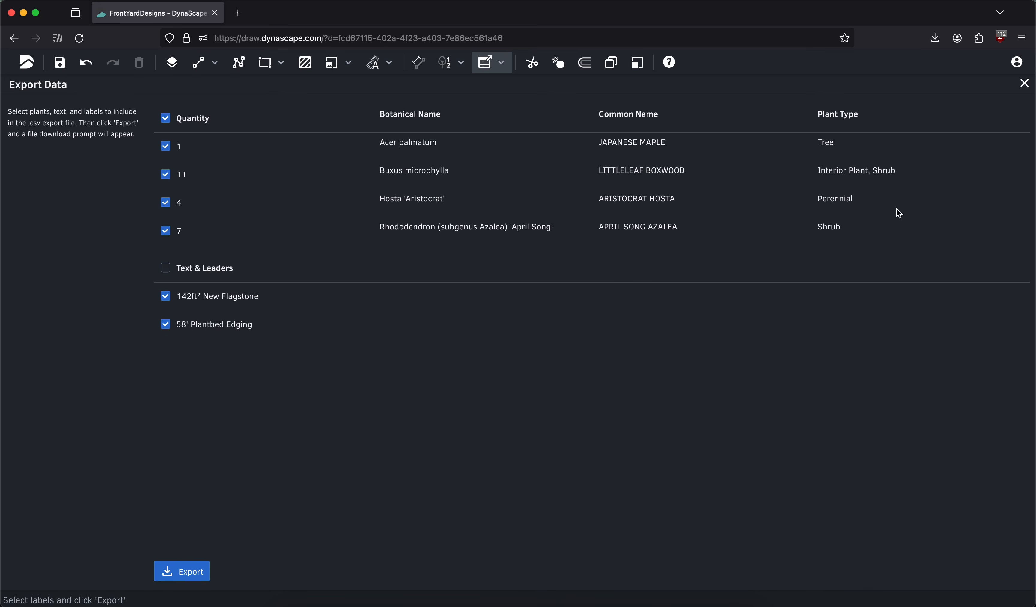
pyautogui.click(1024, 83)
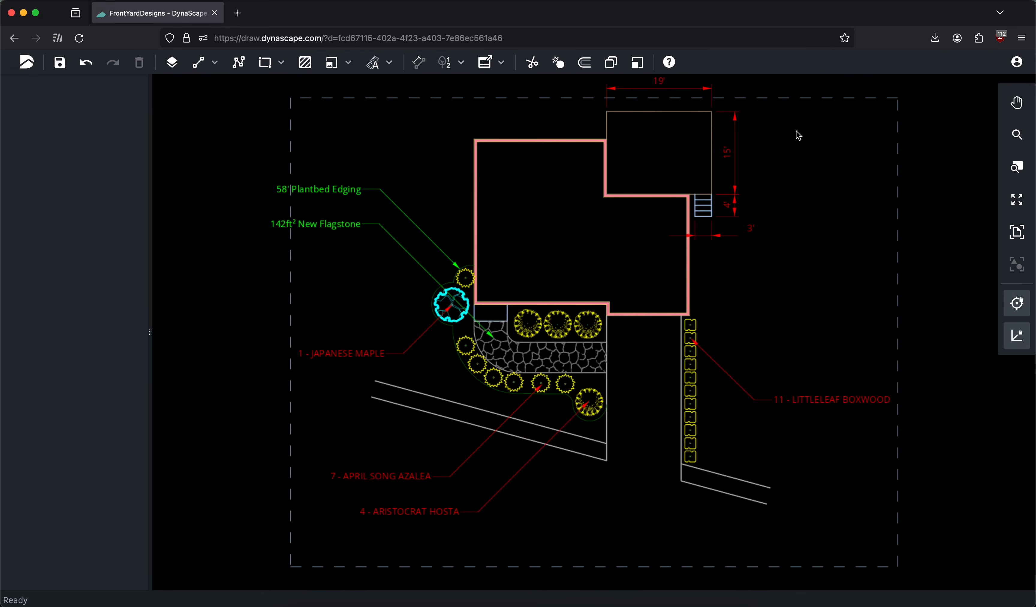
pyautogui.click(63, 64)
# Move the texts of the 142ft² New Flagstone and 58' Plantbed Edging leaders inward, closer to the house and inside the page border
pyautogui.moveTo(519, 254); pyautogui.dragTo(577, 224, button='middle')
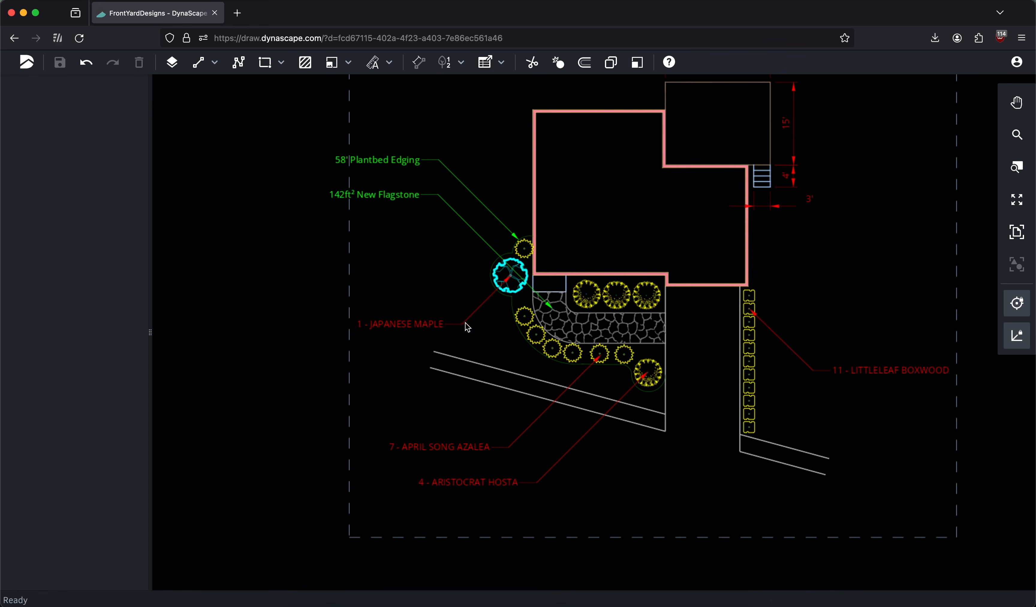
pyautogui.click(373, 207)
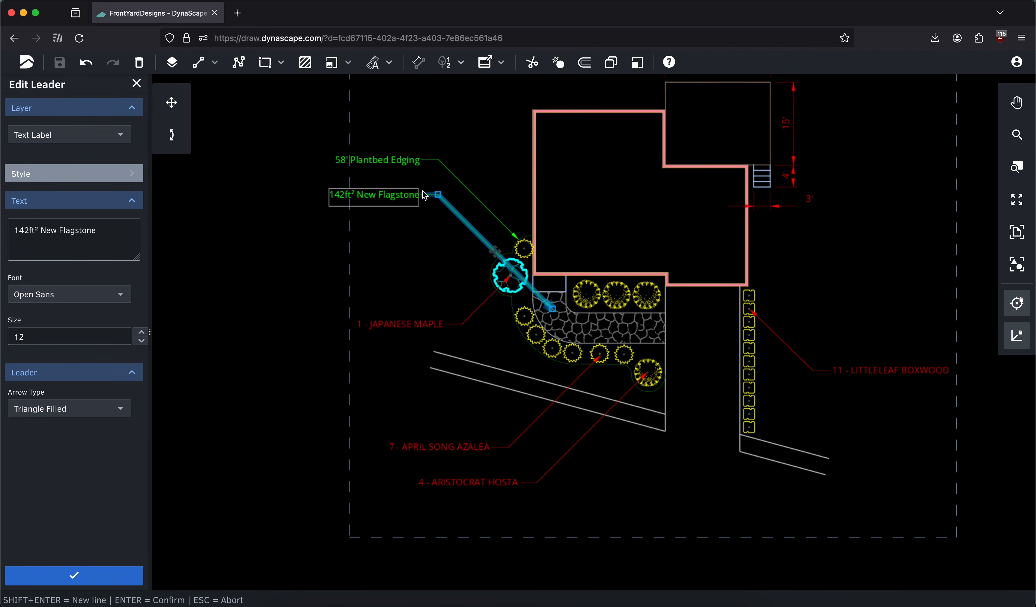
pyautogui.moveTo(473, 172)
pyautogui.mouseDown(button='middle')
pyautogui.moveTo(506, 192)
pyautogui.moveTo(517, 184)
pyautogui.mouseUp(button='middle')
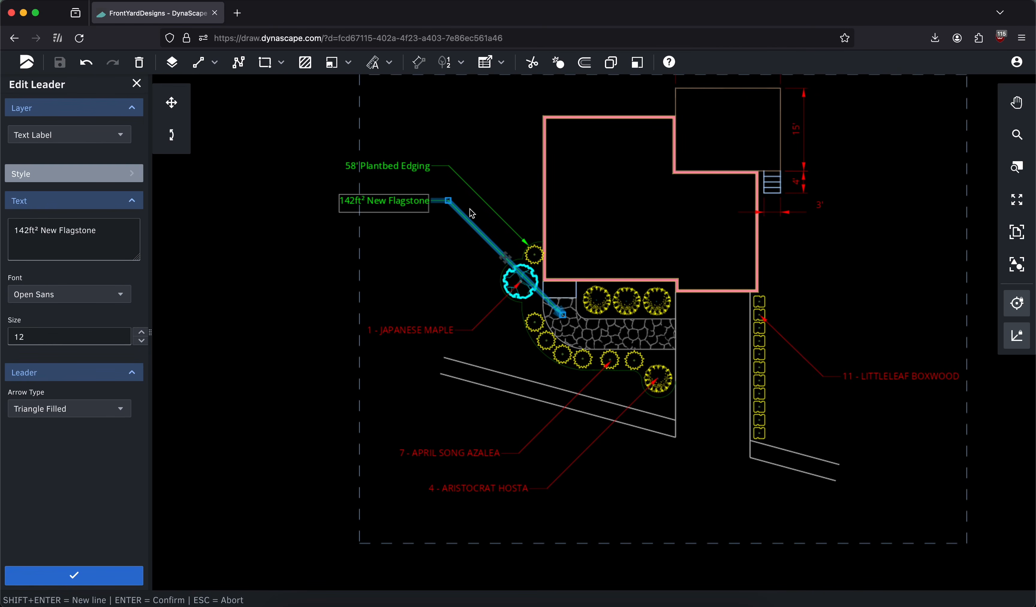
pyautogui.moveTo(451, 205); pyautogui.dragTo(471, 229)
pyautogui.click(450, 167)
pyautogui.moveTo(450, 167); pyautogui.dragTo(464, 185)
# Move the 58' Plantbed Edging text back out over the page border and try breaking it onto two lines before Edging
pyautogui.moveTo(511, 329); pyautogui.dragTo(511, 264, button='middle')
pyautogui.moveTo(675, 278); pyautogui.dragTo(661, 349, button='middle')
pyautogui.moveTo(497, 254); pyautogui.dragTo(506, 261, button='middle')
pyautogui.scroll(3, 506, 261)
pyautogui.moveTo(541, 235); pyautogui.dragTo(503, 190)
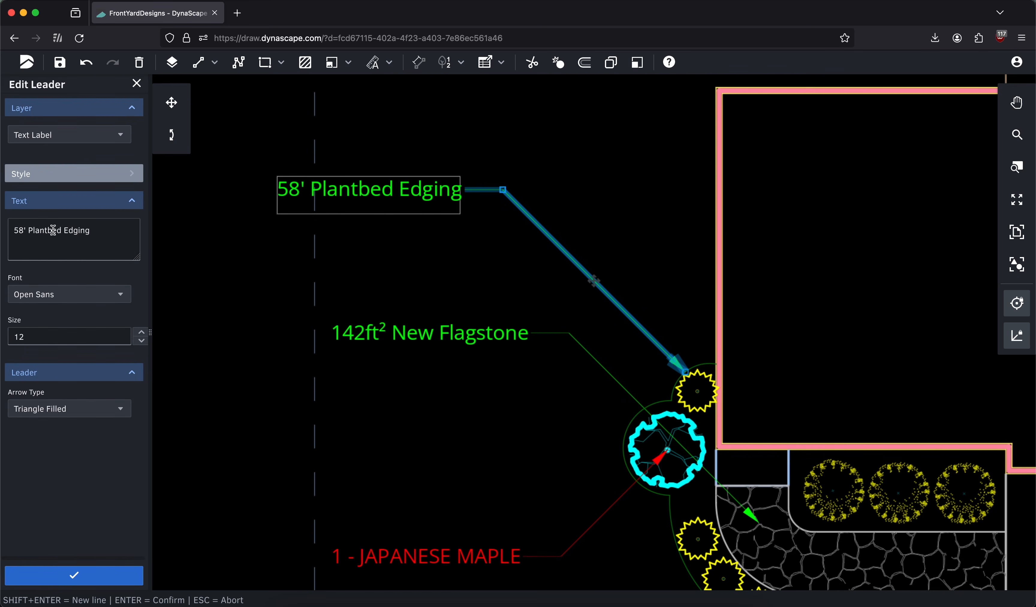
pyautogui.click(33, 231)
pyautogui.click(63, 231)
pyautogui.hotkey('shift', 'Return')
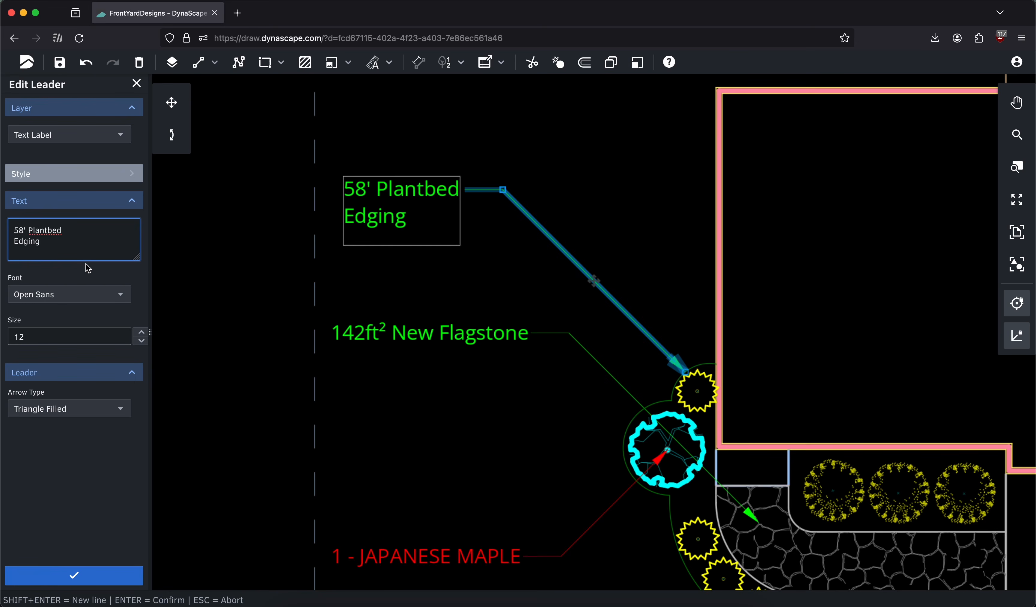
pyautogui.press('BackSpace')
# Move the 58' Plantbed Edging text inside the page border, just above the flagstone label, and confirm the leader edit
pyautogui.moveTo(504, 192); pyautogui.dragTo(554, 243)
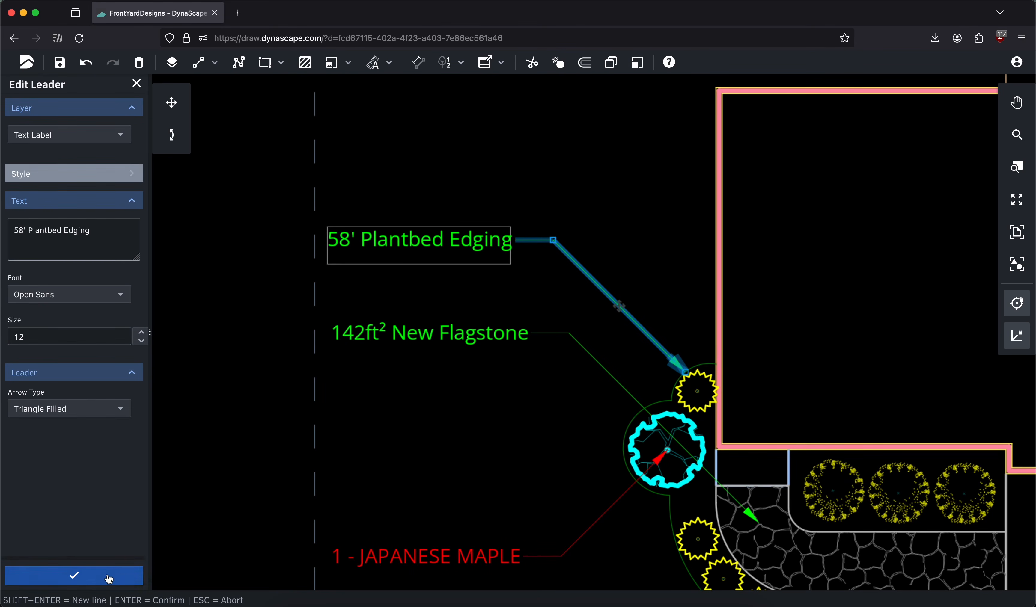
pyautogui.click(110, 575)
# Find the Dimension layer in Layer Manager by searching for dim, hide it, and close the manager
pyautogui.click(1017, 232)
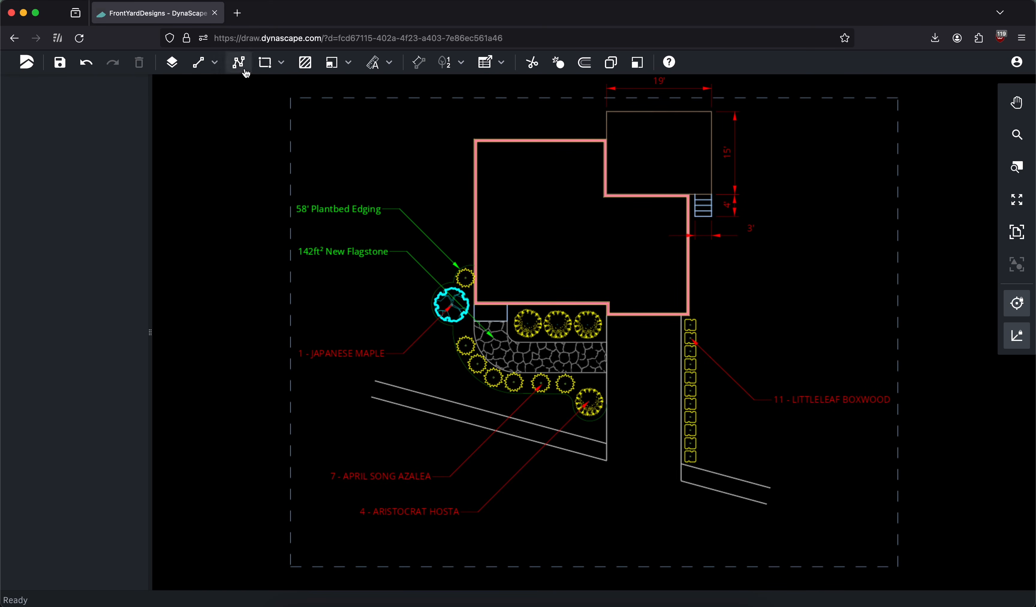
pyautogui.click(171, 63)
pyautogui.click(96, 119)
pyautogui.write('dim')
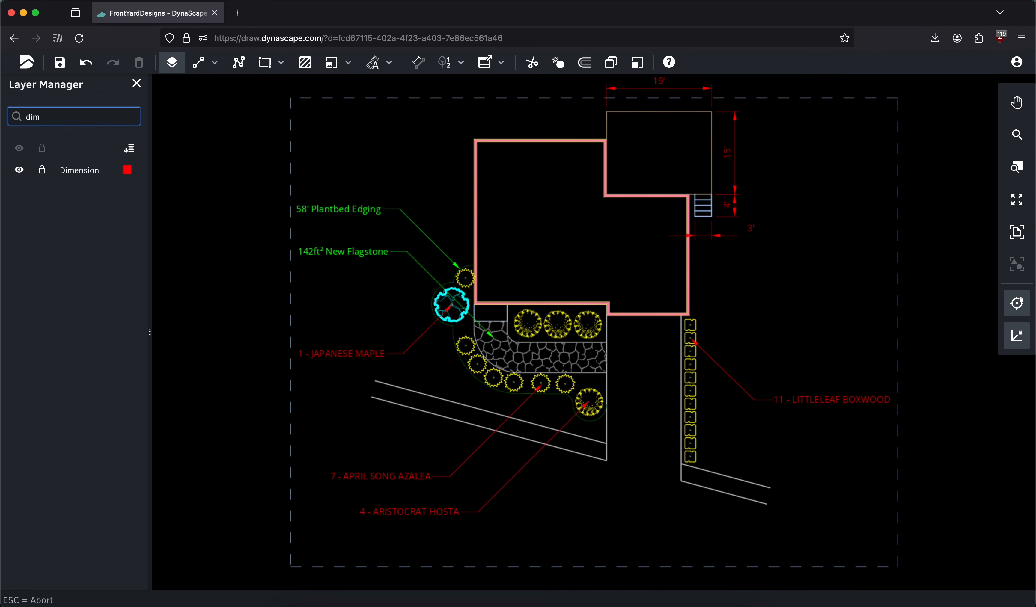
pyautogui.click(19, 170)
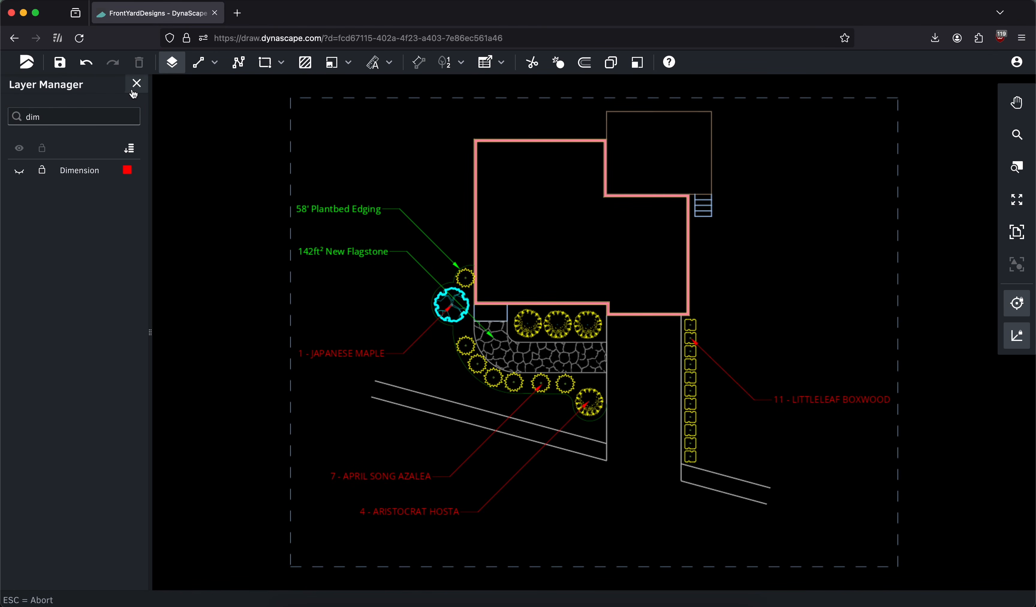
pyautogui.click(19, 171)
pyautogui.click(19, 171)
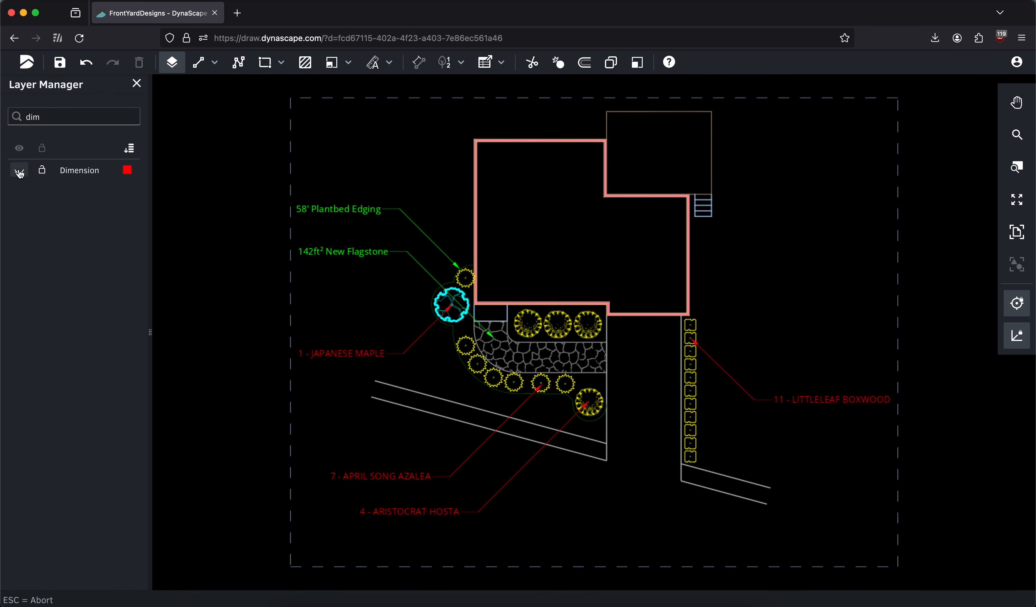
pyautogui.click(137, 90)
# Start a new text object on the Text Label layer and set its font to DynaScape Architectural
pyautogui.scroll(5, 595, 173)
pyautogui.moveTo(625, 160); pyautogui.dragTo(552, 182, button='middle')
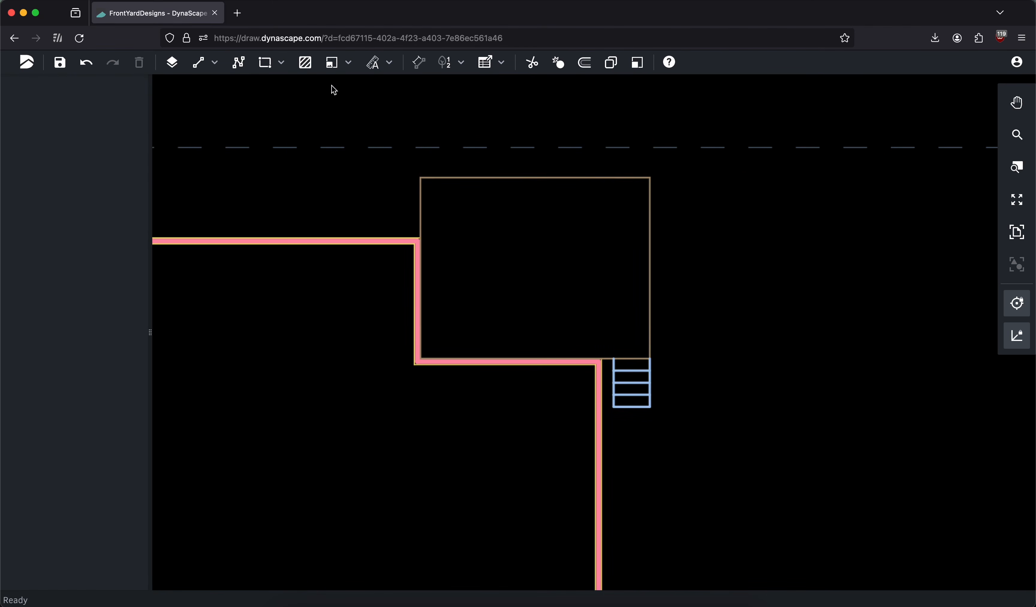
pyautogui.click(501, 63)
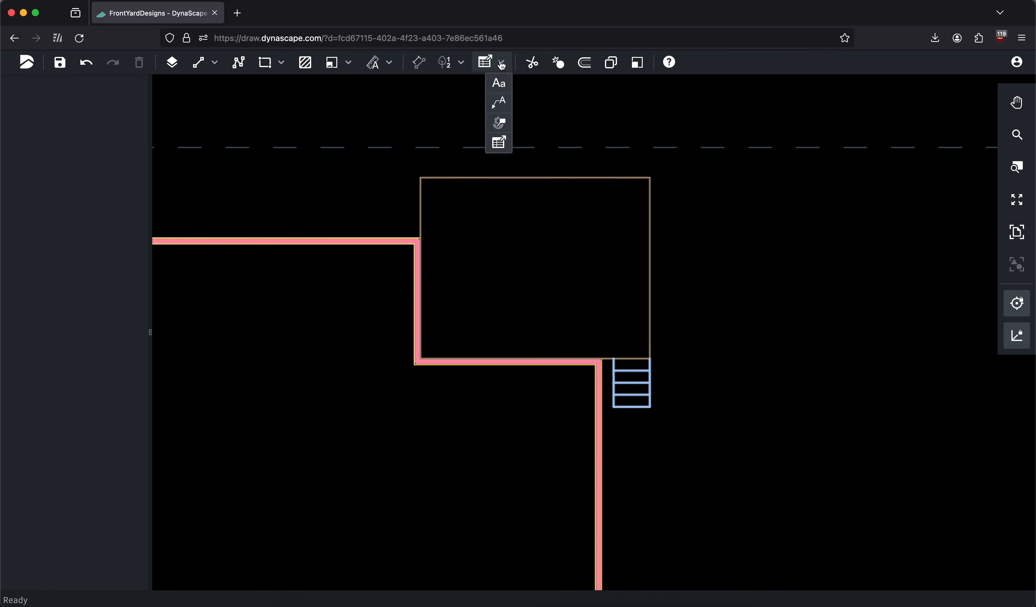
pyautogui.click(500, 84)
pyautogui.click(68, 295)
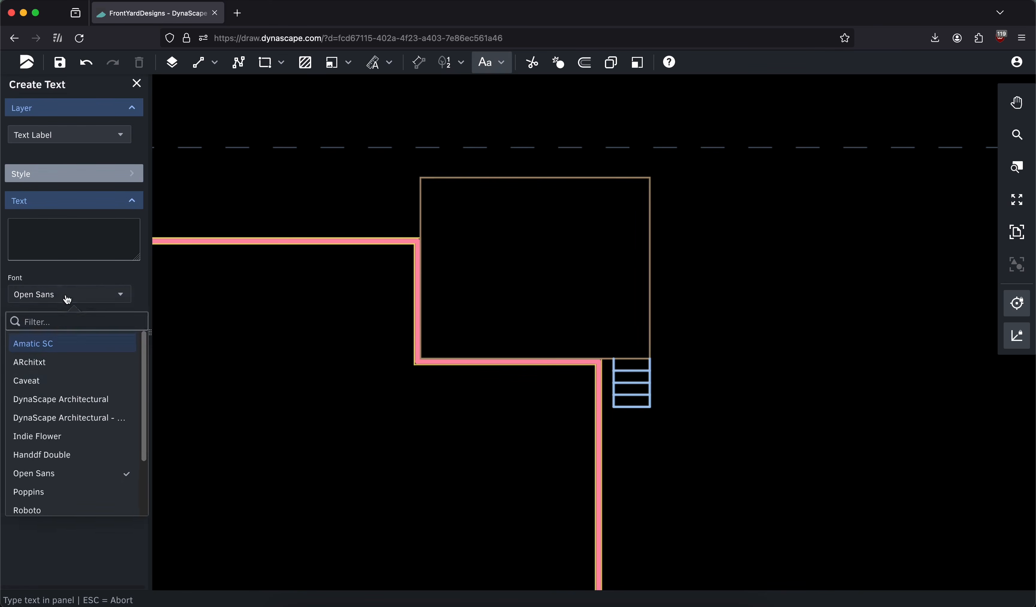
pyautogui.click(67, 397)
pyautogui.click(81, 236)
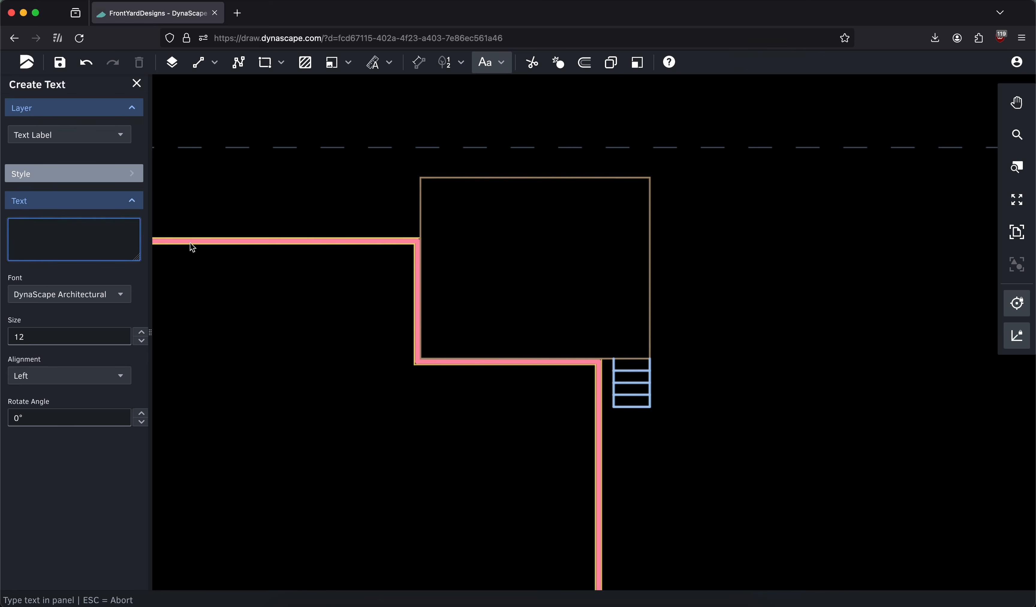
# Enter DECK 19 x 15' as the text and place it in the middle of the deck
pyautogui.moveTo(481, 225); pyautogui.dragTo(666, 220)
pyautogui.click(79, 232)
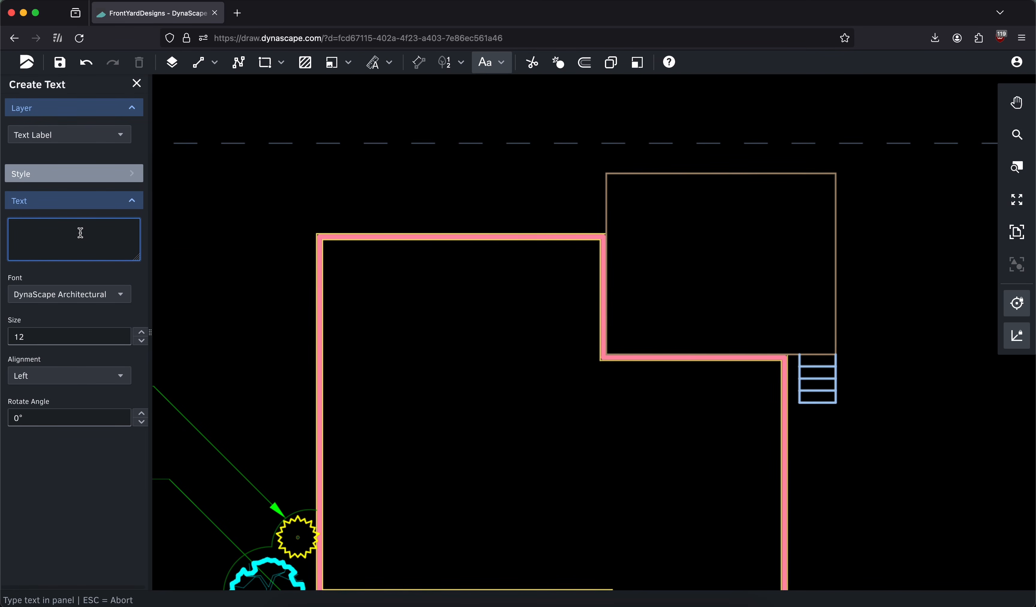
pyautogui.write('DECK')
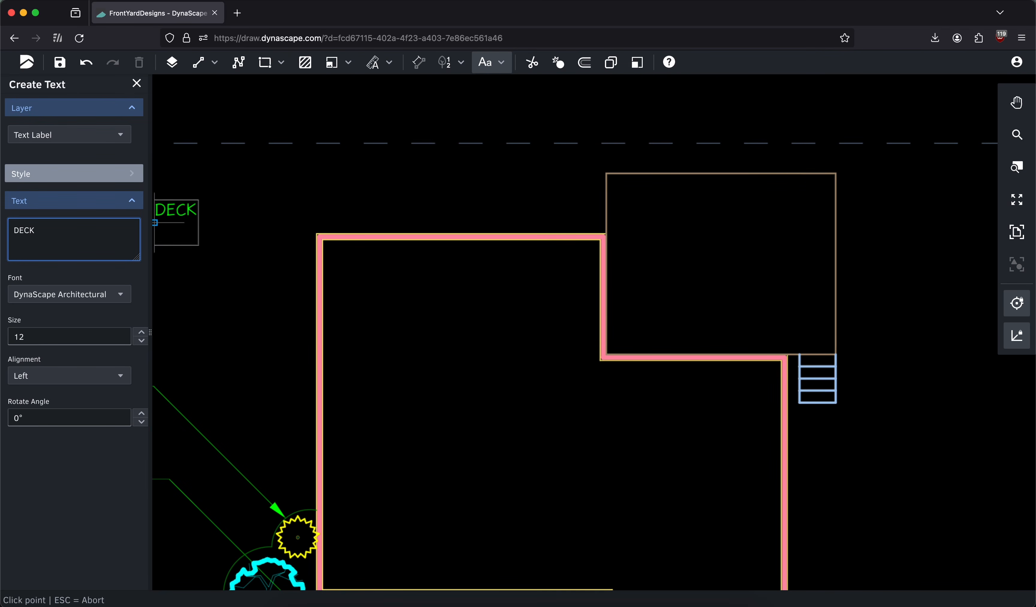
pyautogui.write(" 19 x 15'")
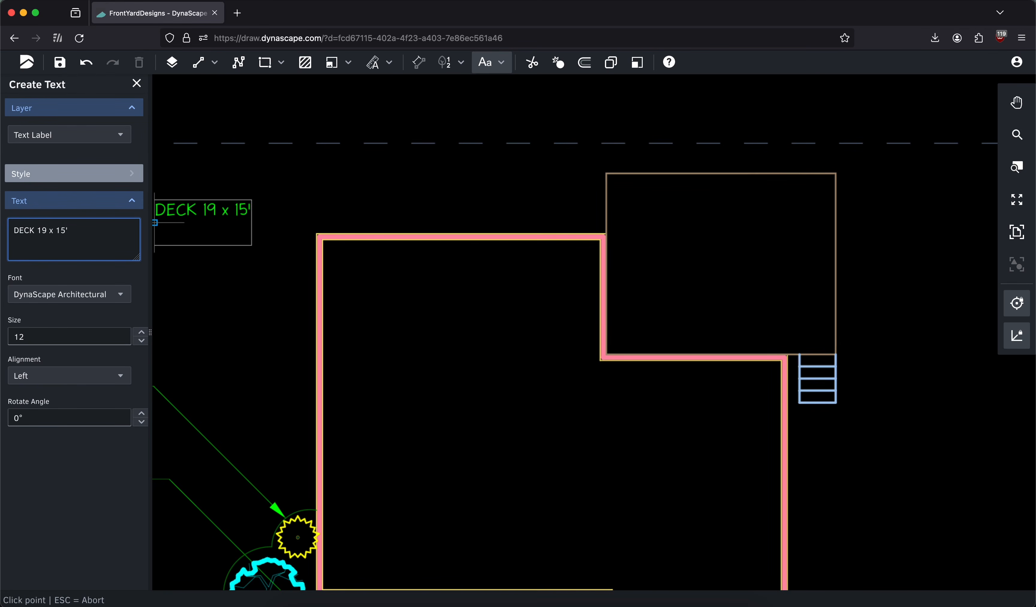
pyautogui.click(673, 265)
# Add the text RESIDENCE and place it in the middle of the house outline
pyautogui.click(37, 242)
pyautogui.write('RESIDENCE')
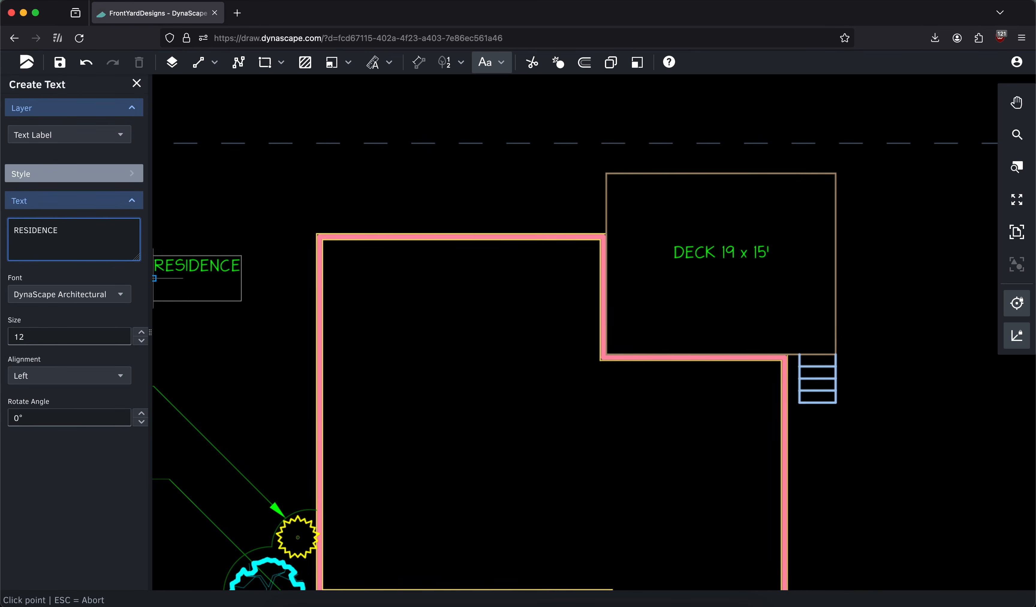
pyautogui.scroll(-3, 212, 301)
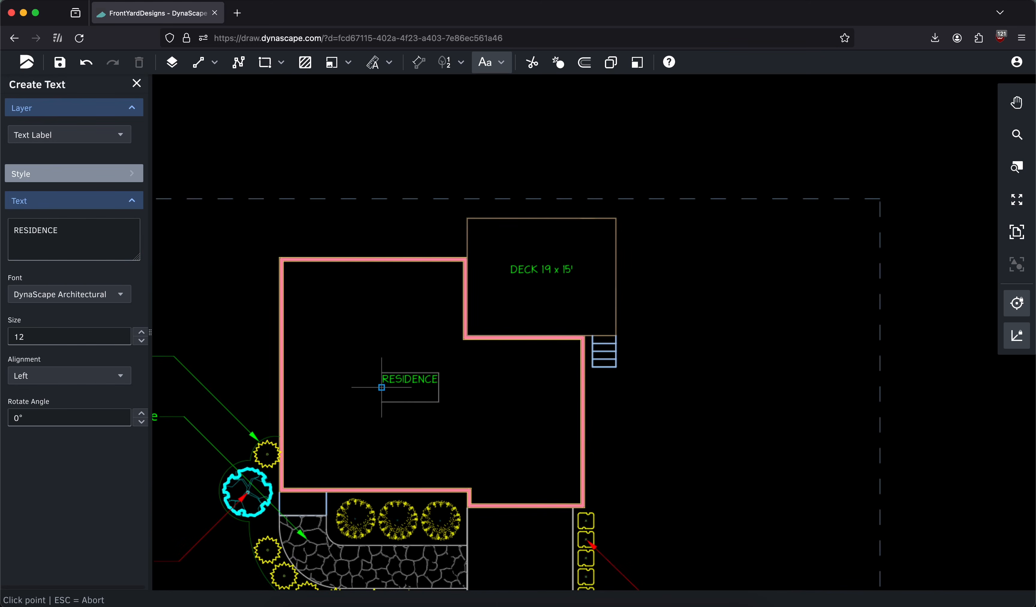
pyautogui.click(368, 392)
# Add the text DRIVEWAY in the middle of the driveway, close Create Text, and fit the page in view
pyautogui.scroll(-5, 551, 296)
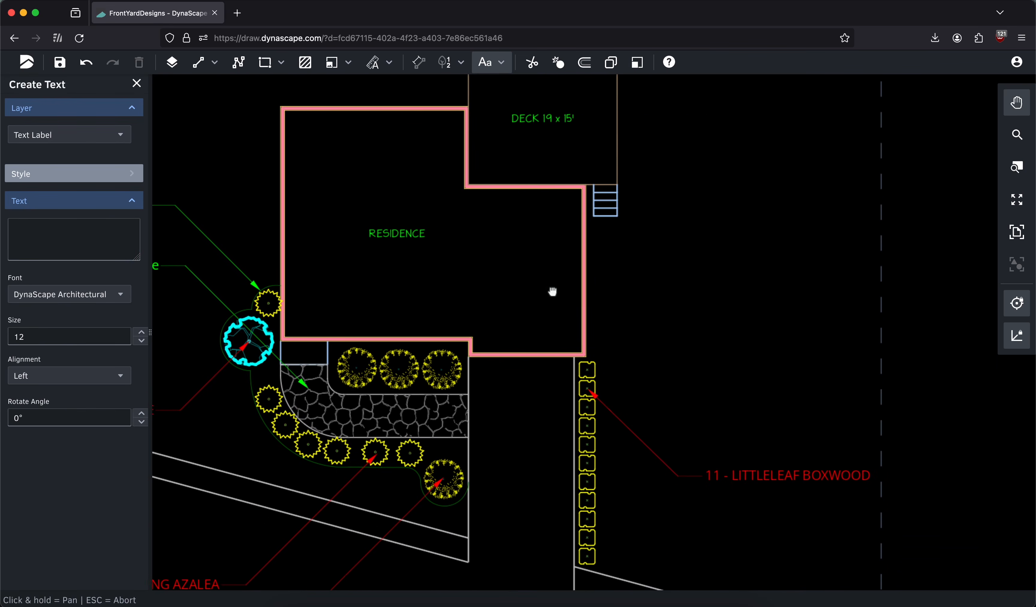
pyautogui.click(89, 228)
pyautogui.write('DRIVEWAY')
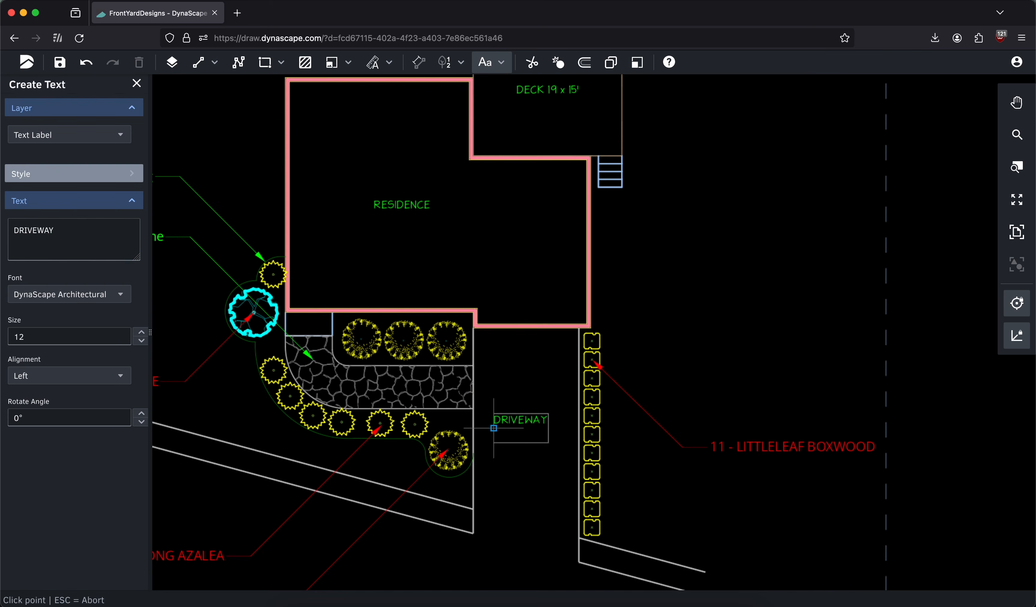
pyautogui.click(500, 436)
pyautogui.scroll(3, 438, 217)
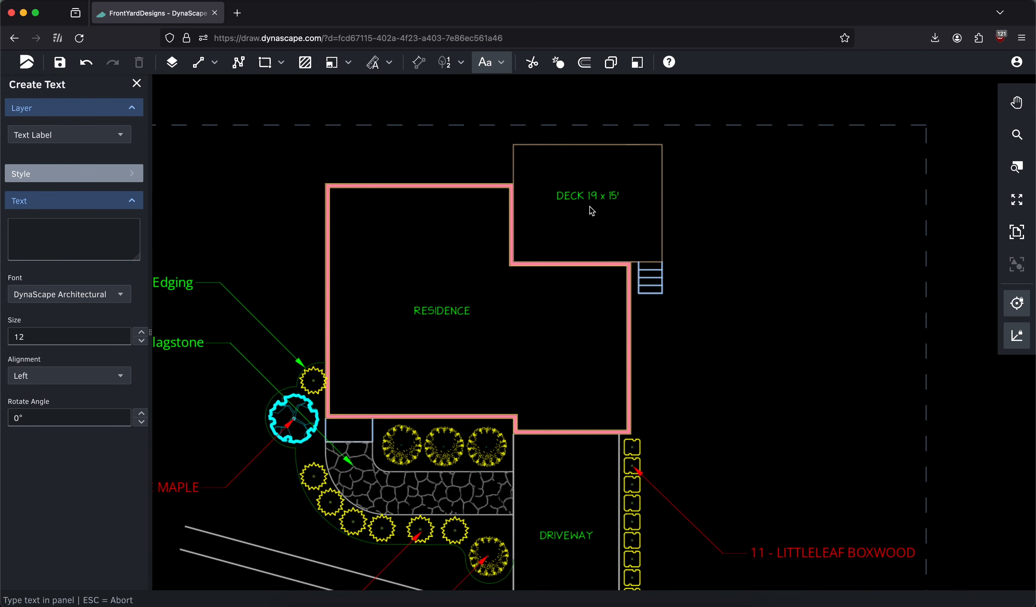
pyautogui.click(136, 83)
pyautogui.click(1018, 232)
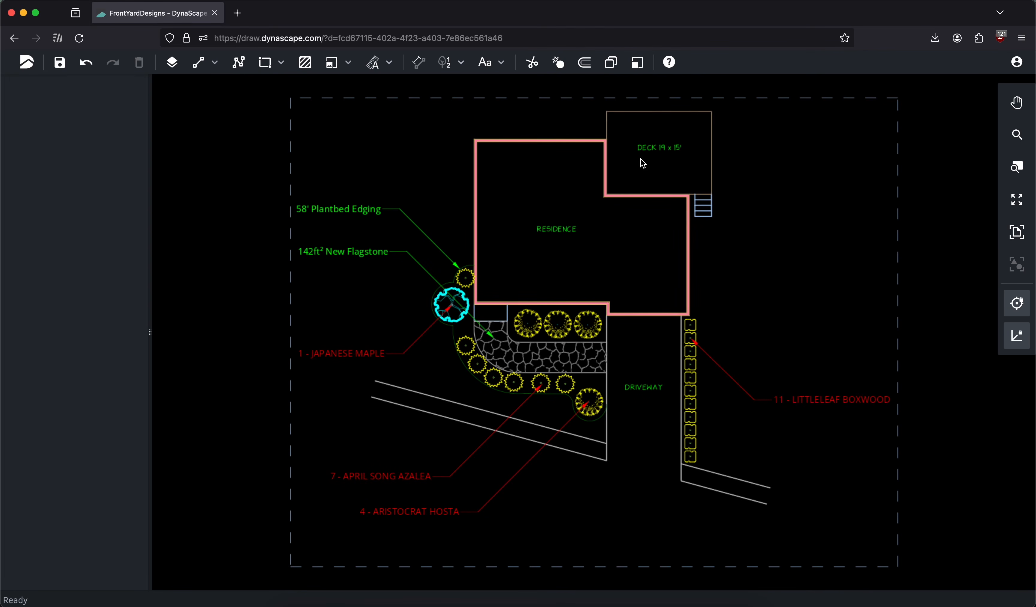
# Insert the image logo.png into the empty lower-right corner of the plan page, beside the driveway
pyautogui.click(348, 63)
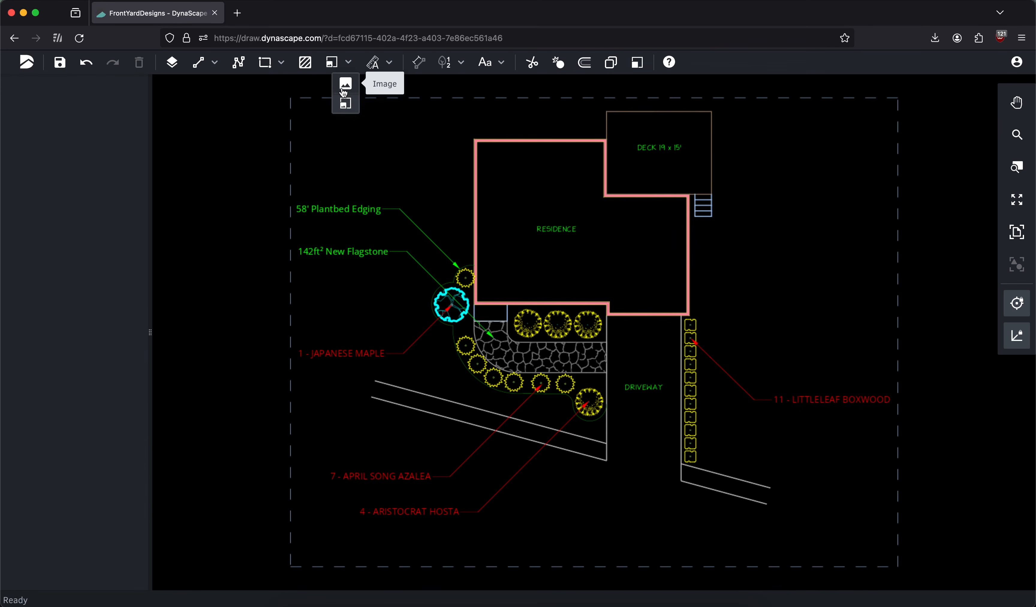
pyautogui.click(345, 85)
pyautogui.click(113, 210)
pyautogui.click(402, 153)
pyautogui.click(725, 335)
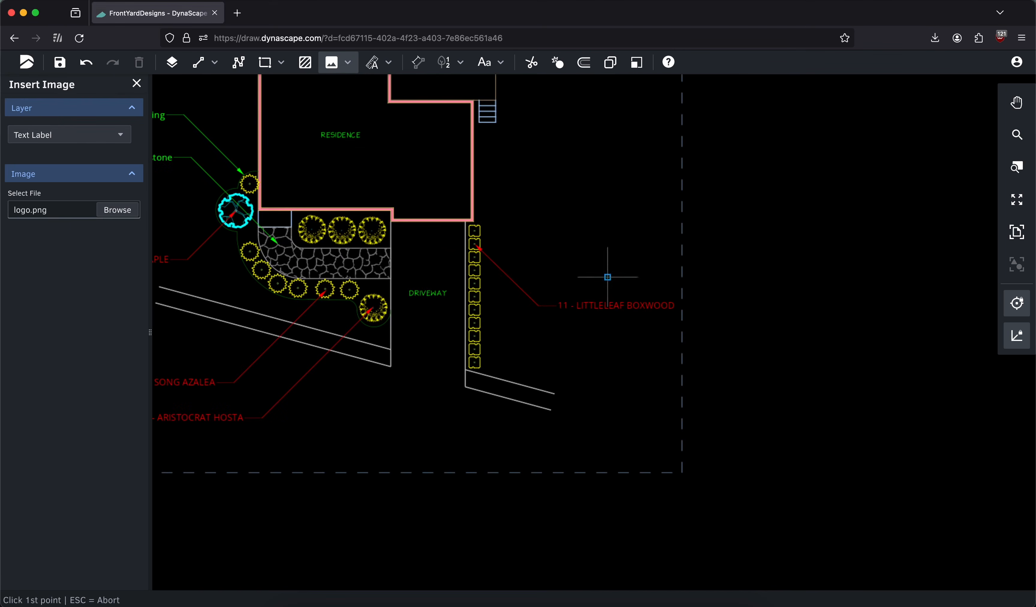
pyautogui.click(551, 361)
pyautogui.click(682, 479)
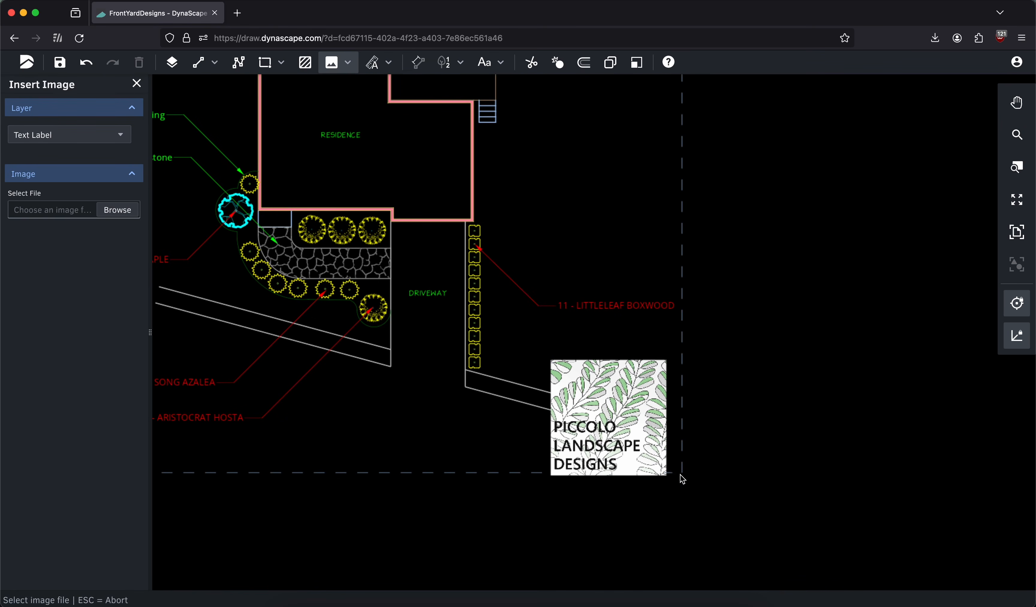
# Nudge the logo just inside the page border, assign it to the Title Block layer, and fit the page in view
pyautogui.click(613, 417)
pyautogui.moveTo(604, 422); pyautogui.dragTo(614, 412)
pyautogui.click(63, 134)
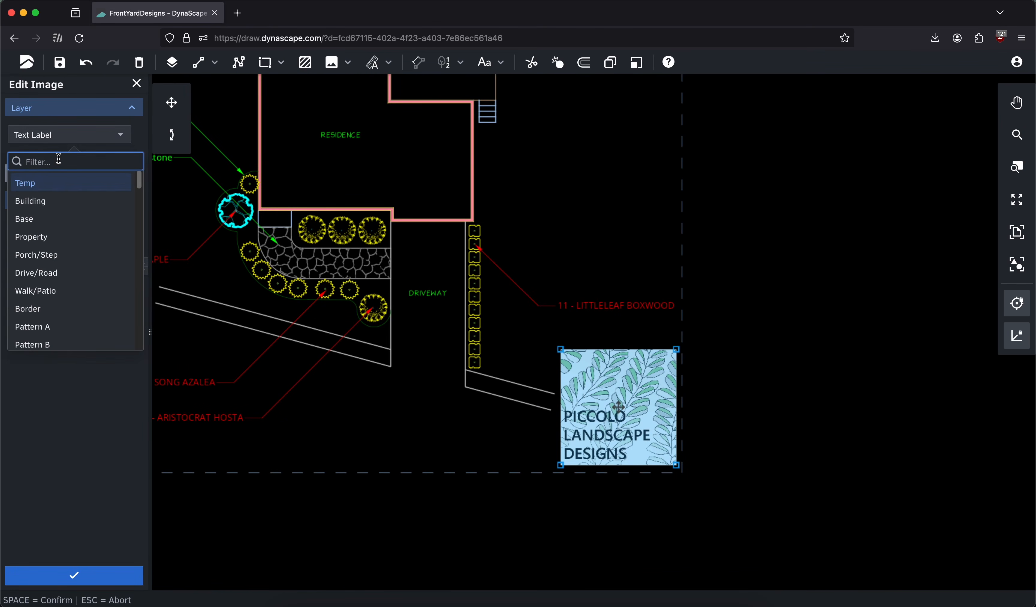
pyautogui.write('title')
pyautogui.click(90, 182)
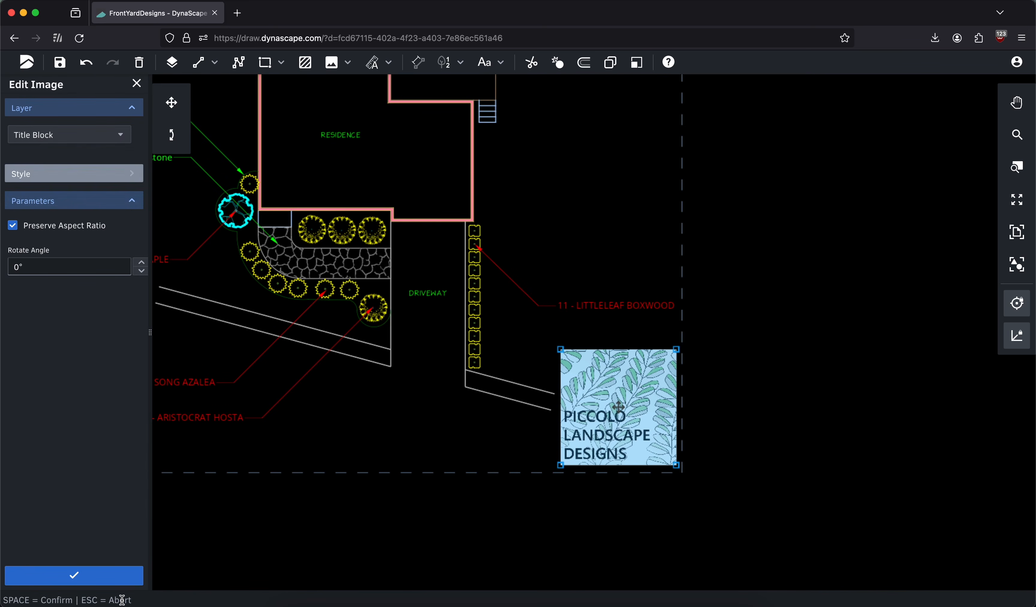
pyautogui.click(111, 581)
pyautogui.moveTo(612, 338); pyautogui.dragTo(635, 352, button='middle')
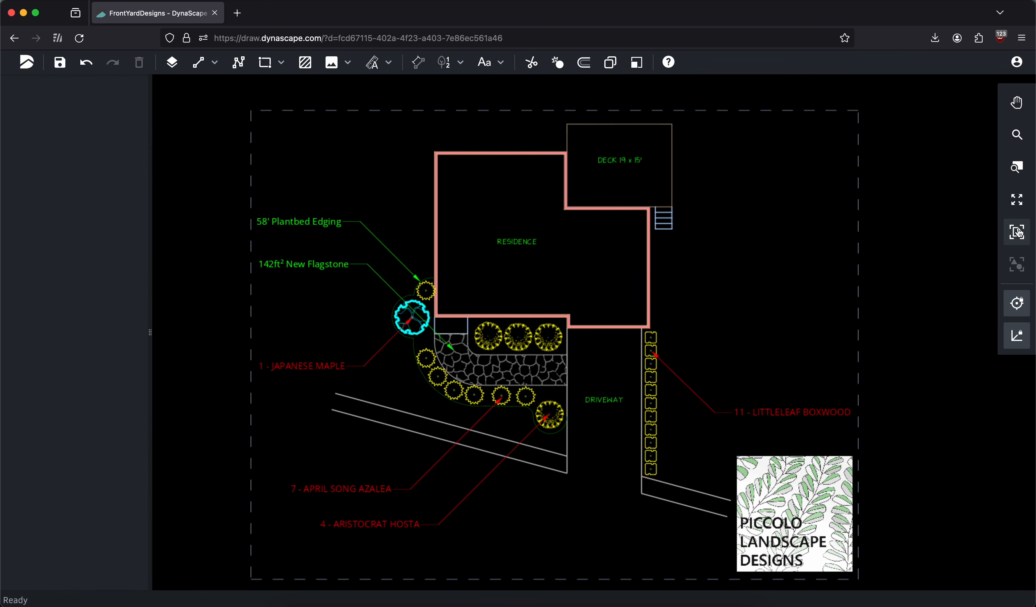
pyautogui.click(1016, 232)
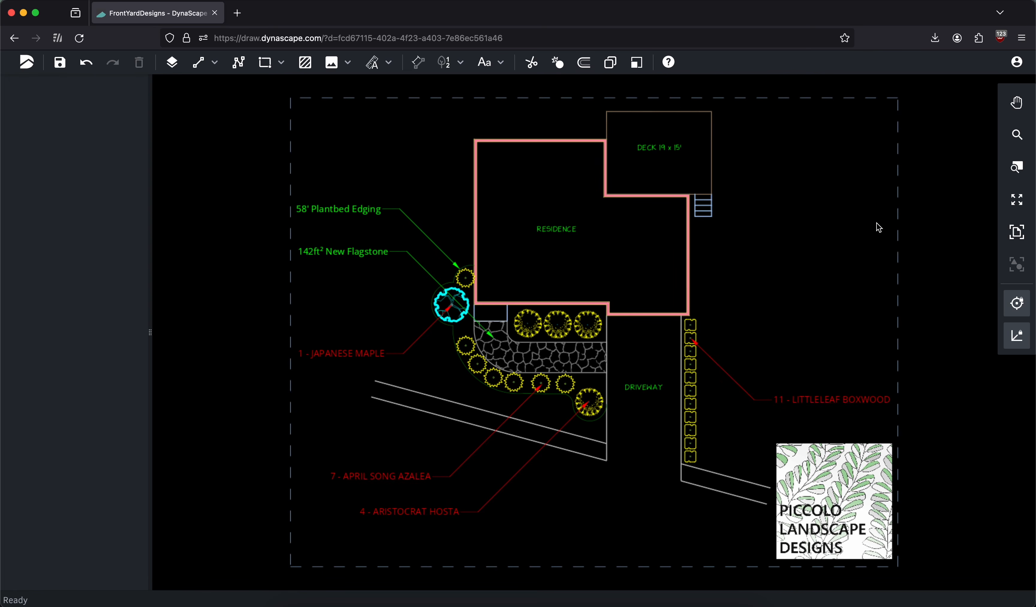
# Save the drawing and return to the list of drawings
pyautogui.click(62, 65)
pyautogui.click(27, 63)
pyautogui.click(44, 83)
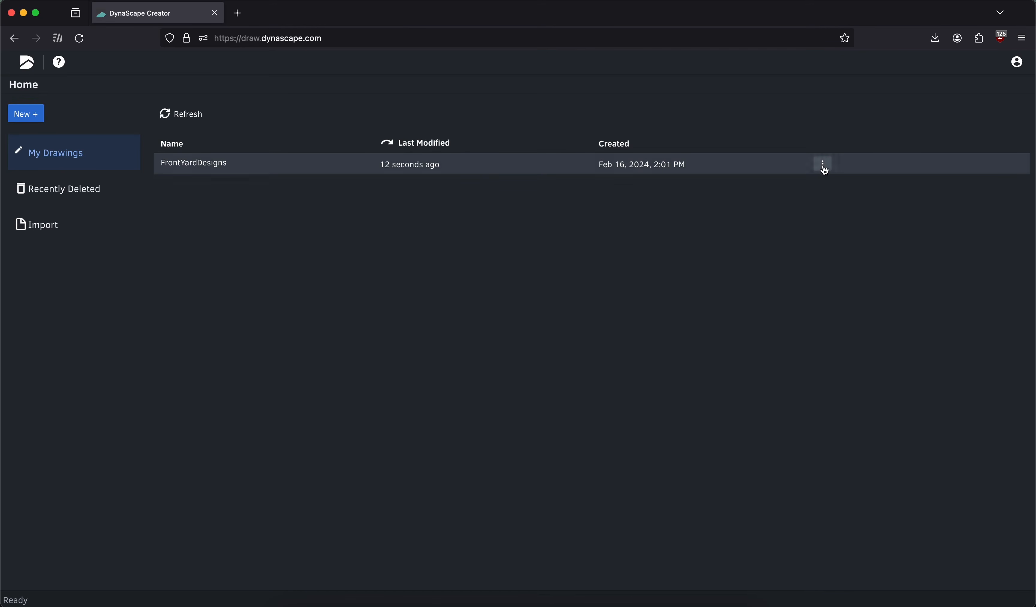
# Export the FrontYardDesigns drawing as a Monochrome PDF and view the downloaded file
pyautogui.click(824, 167)
pyautogui.moveTo(839, 236)
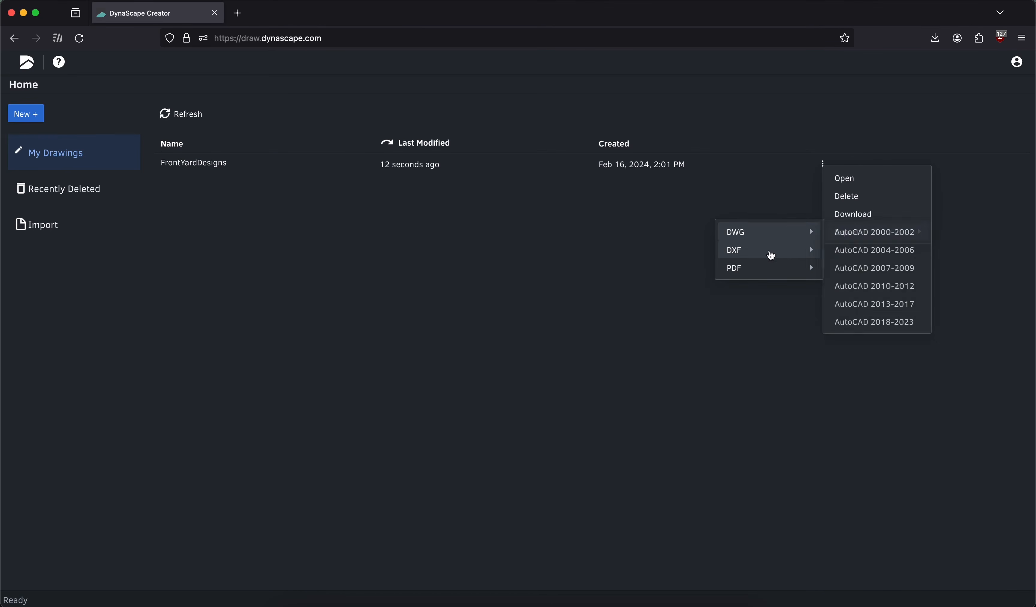
pyautogui.moveTo(770, 271)
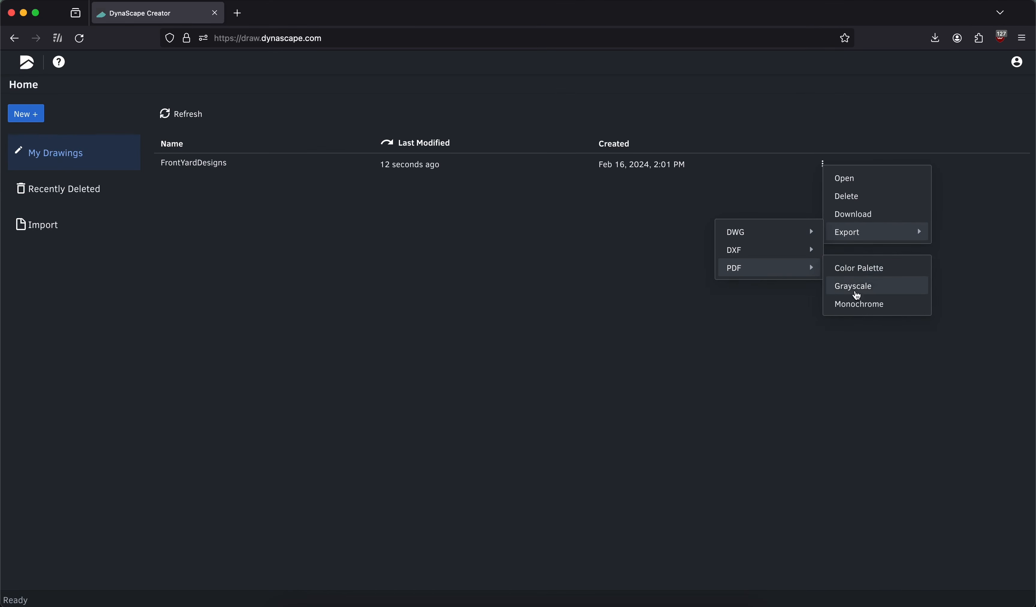
pyautogui.click(874, 308)
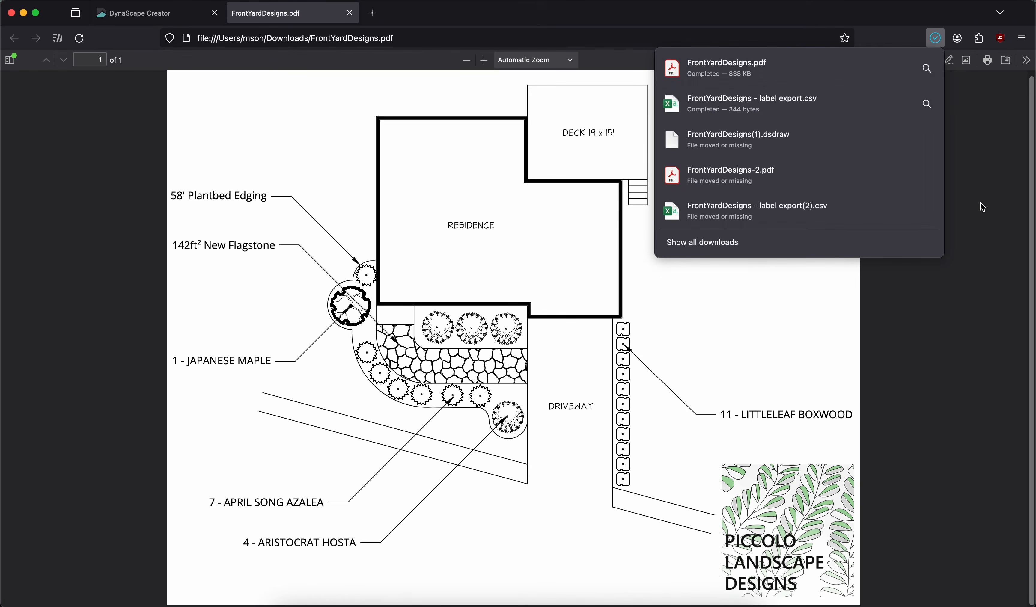
pyautogui.click(955, 215)
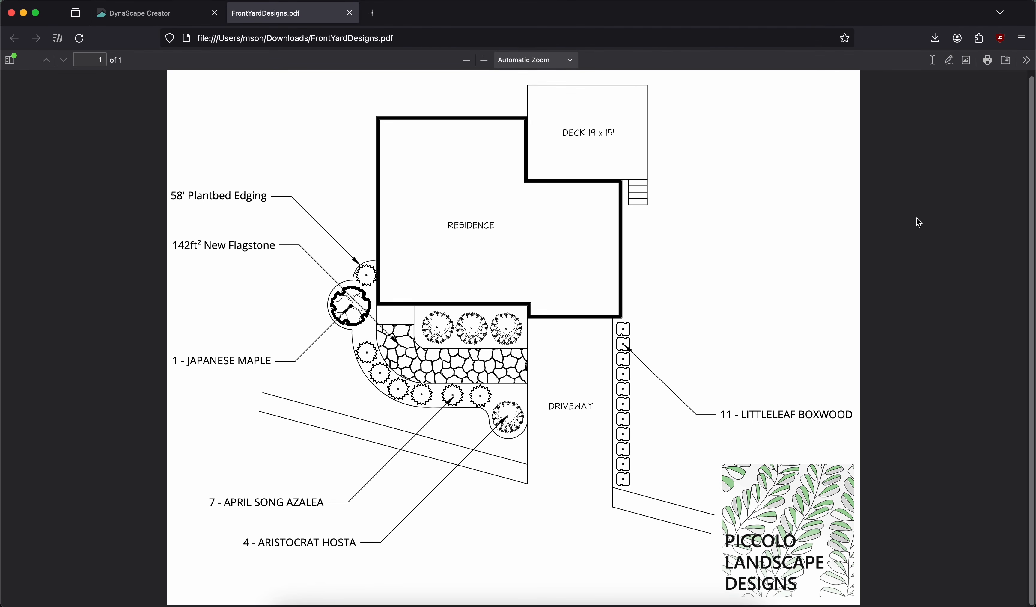